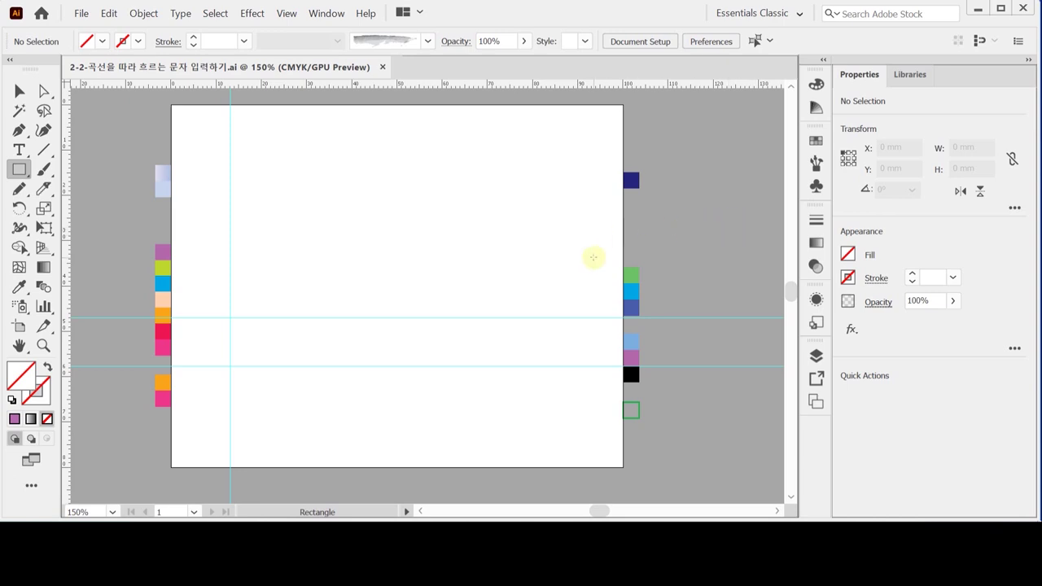
Create a 20 mm by 9 mm rectangle starting at the intersection of the vertical guide and the upper horizontal guide.
left_click_drag(18, 169, 76, 168)
left_click(230, 318)
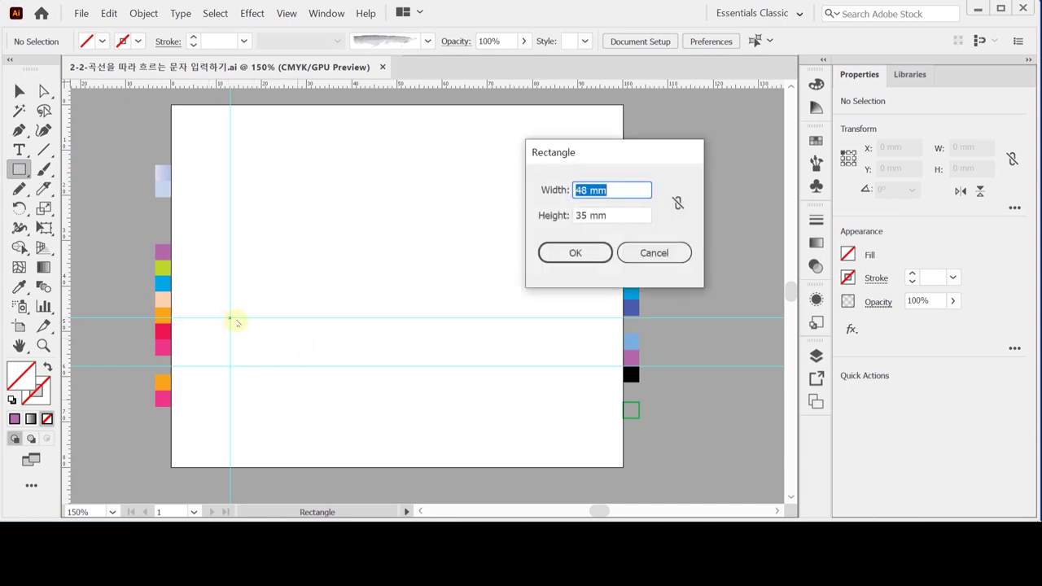
type("20")
key("Tab")
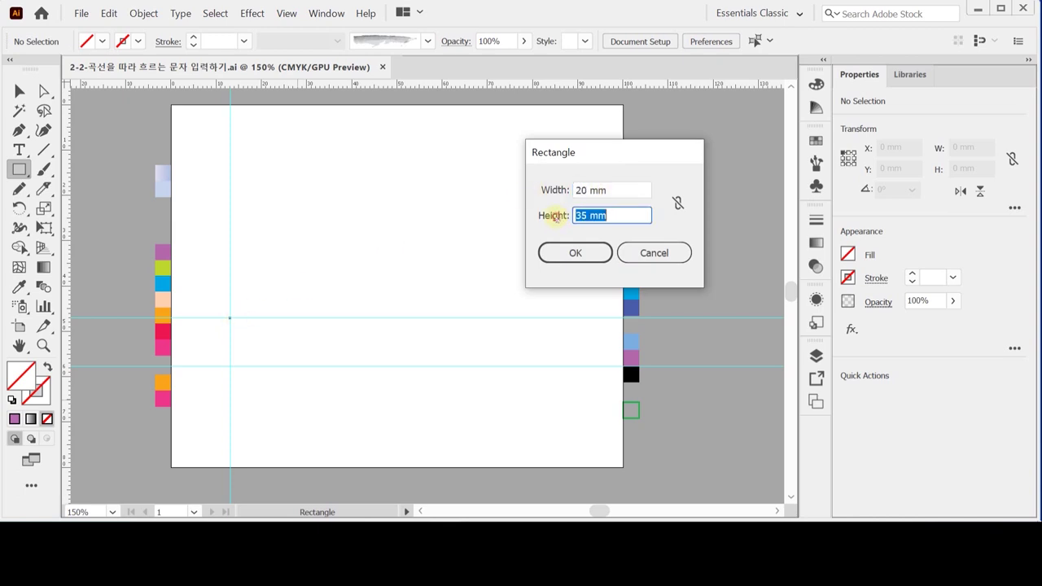
type("9")
left_click(576, 254)
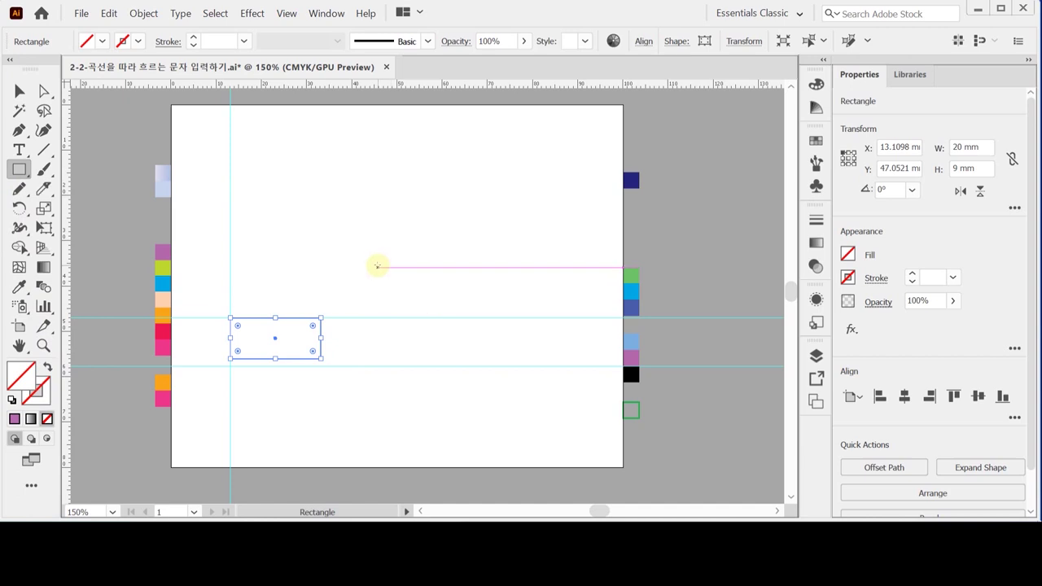
Fill the rectangle with the purple sampled from the colour swatches beside the artboard, and deselect it.
key("i")
left_click(163, 251)
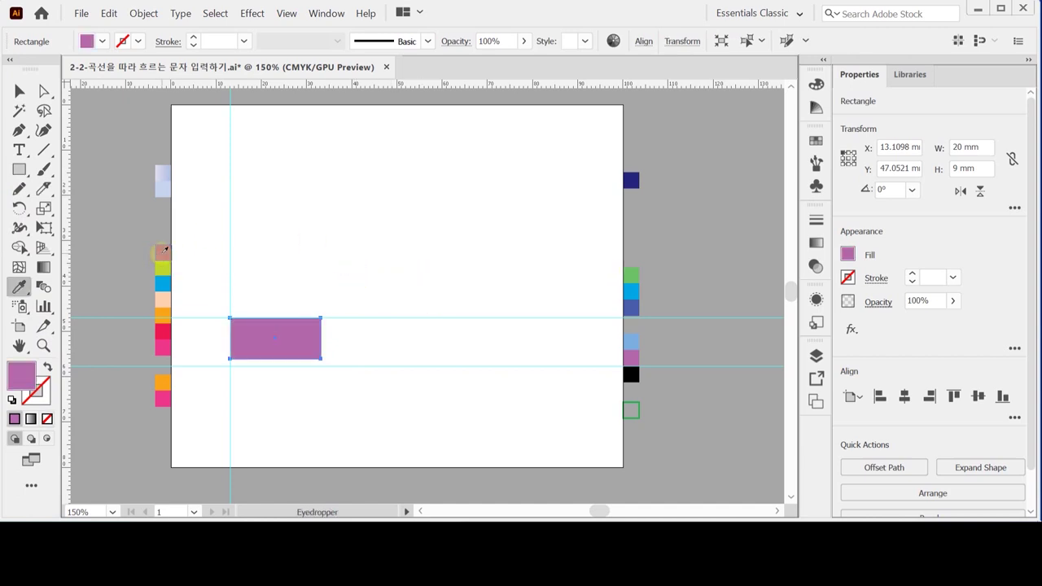
left_click(302, 349)
left_click_drag(409, 303, 435, 280)
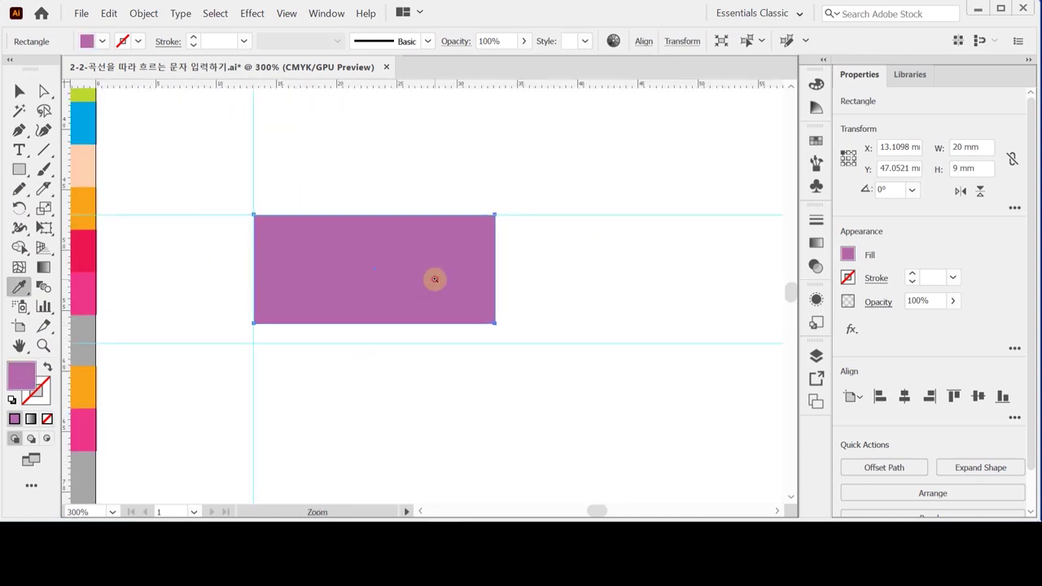
mouse_move(366, 284)
left_mouse_down()
mouse_move(349, 285)
mouse_move(374, 294)
left_mouse_up()
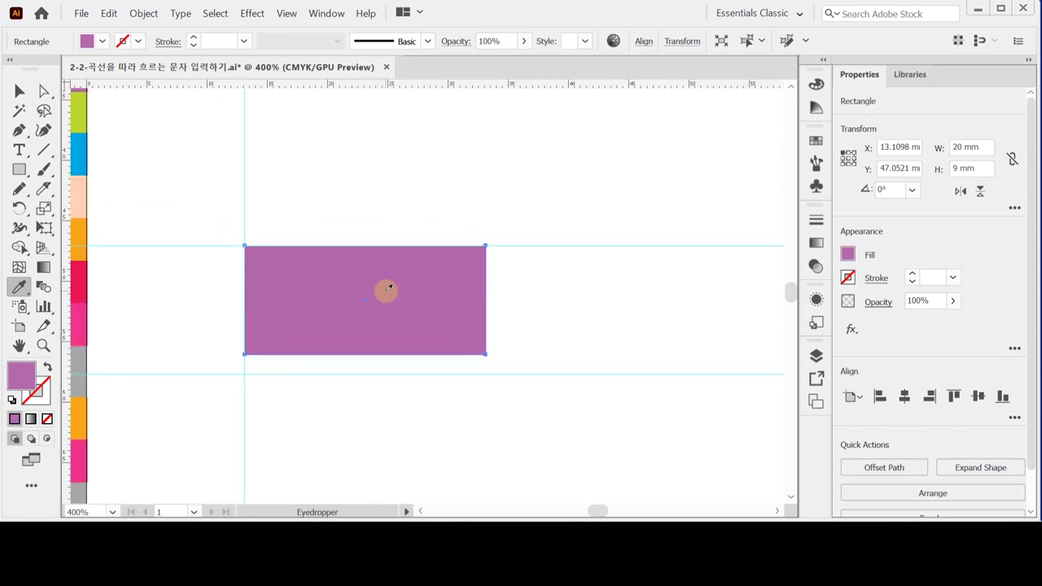
left_click(200, 198)
Create a second rectangle, 14 mm wide and 17 mm high, near the purple rectangle's right end.
key("m")
left_click_drag(465, 164, 443, 173)
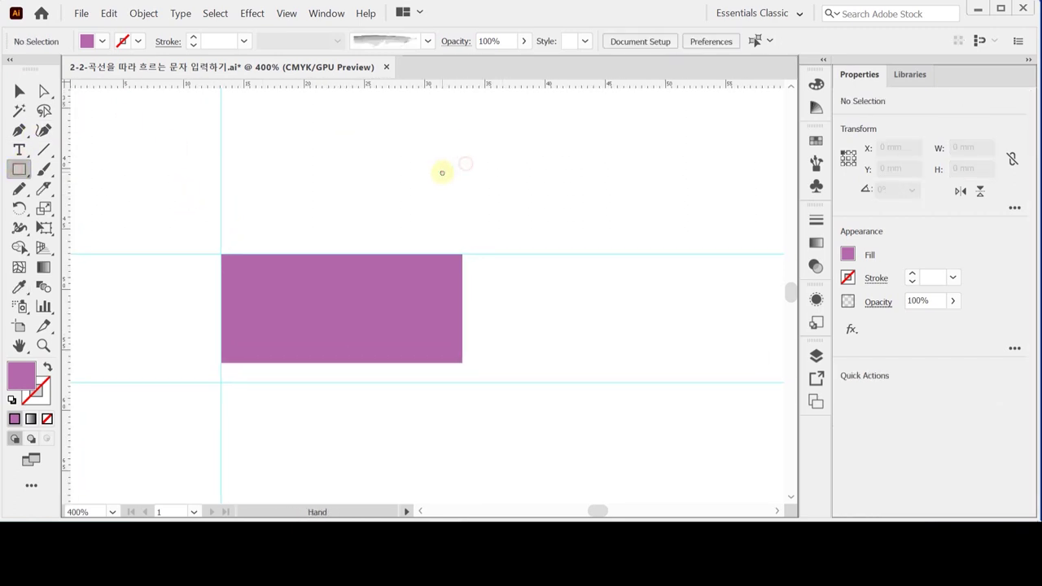
left_click(466, 173)
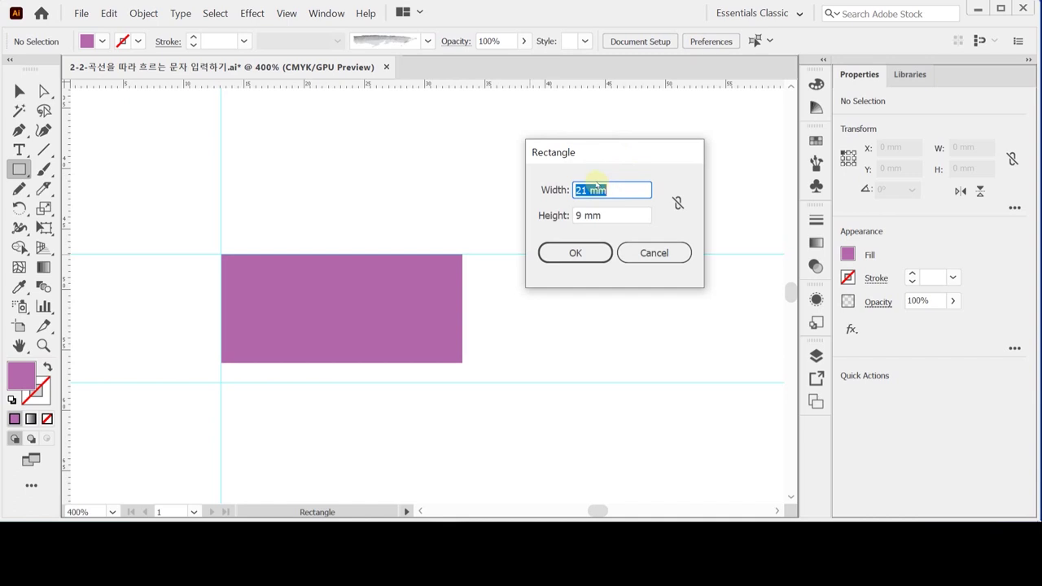
type("14")
key("Tab")
type("17")
left_click(575, 253)
Move the tall rectangle against the purple rectangle's right edge and align the bottom edges of both.
left_click_drag(565, 342, 558, 323)
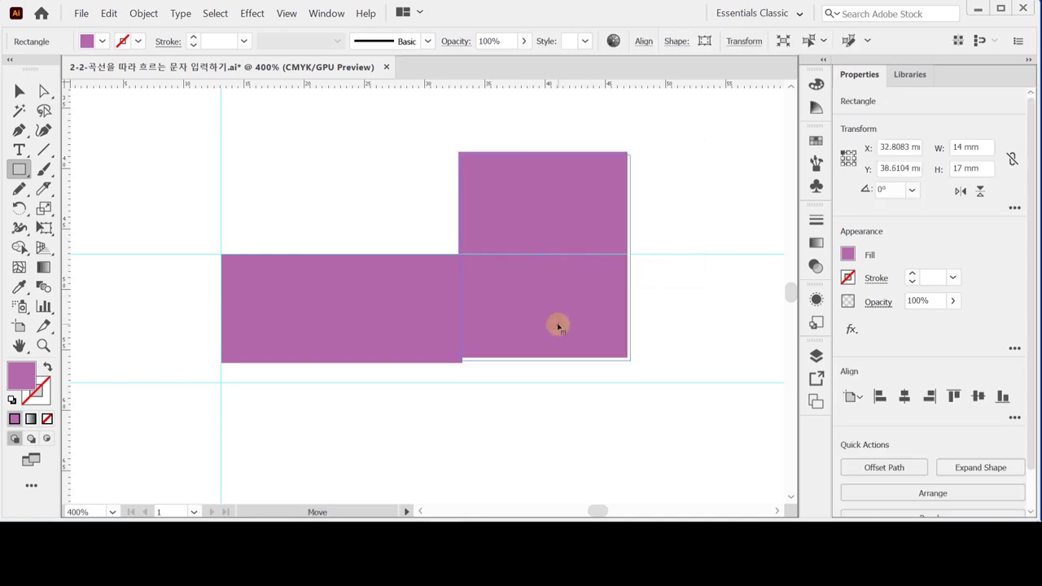
left_click_drag(381, 175, 537, 355)
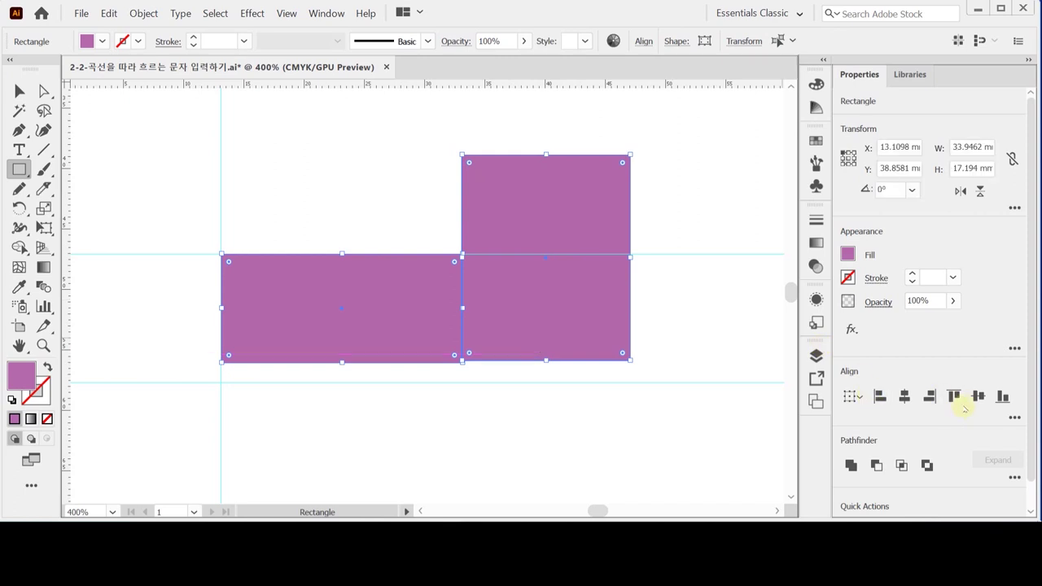
left_click(1003, 396)
left_click(386, 179)
Fill the tall rectangle with the lime green sampled from the swatches and deselect it.
left_click(501, 191, "ctrl")
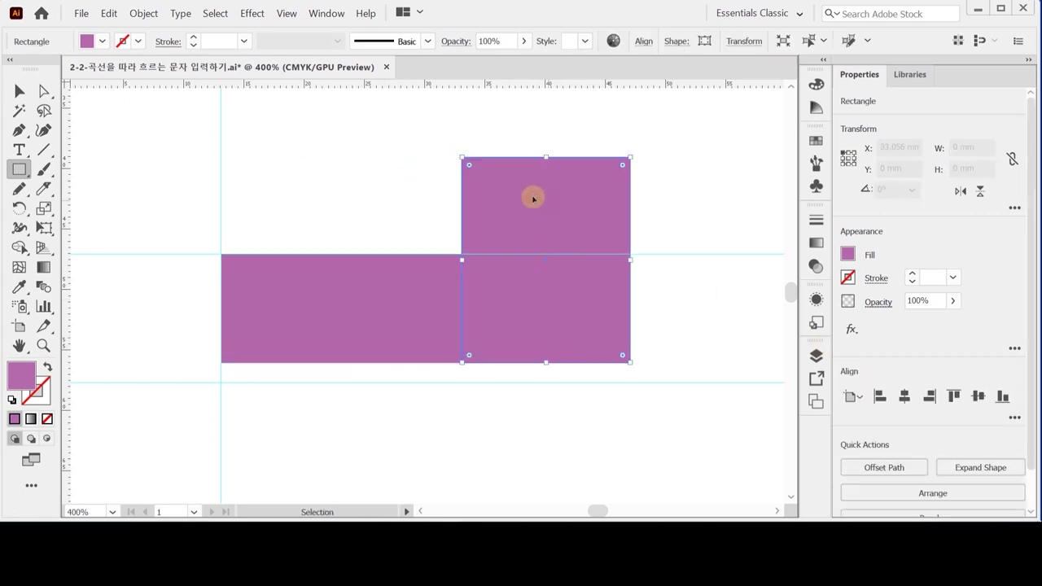
left_click(212, 217)
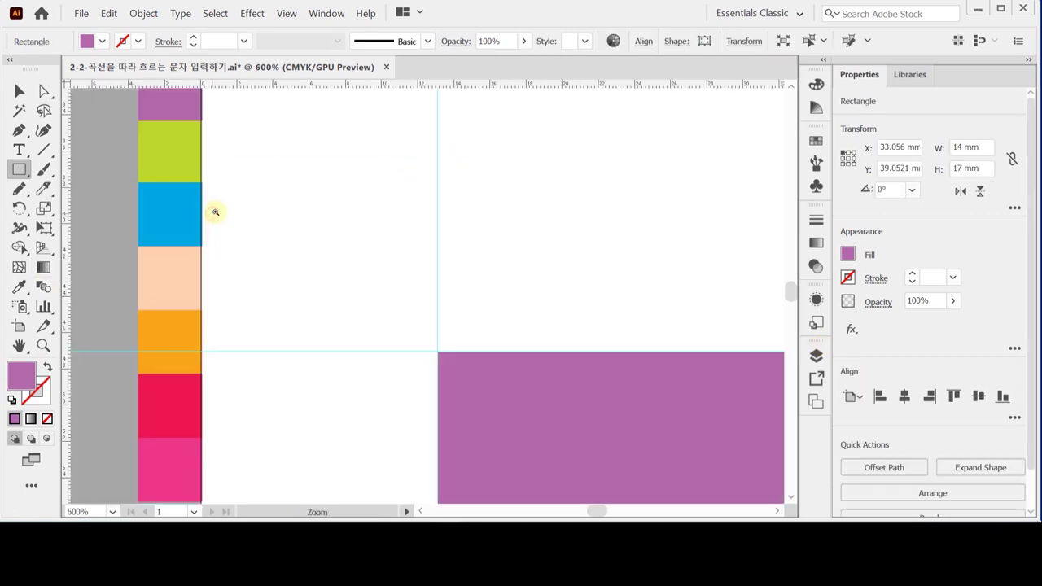
key("i")
left_click(187, 160)
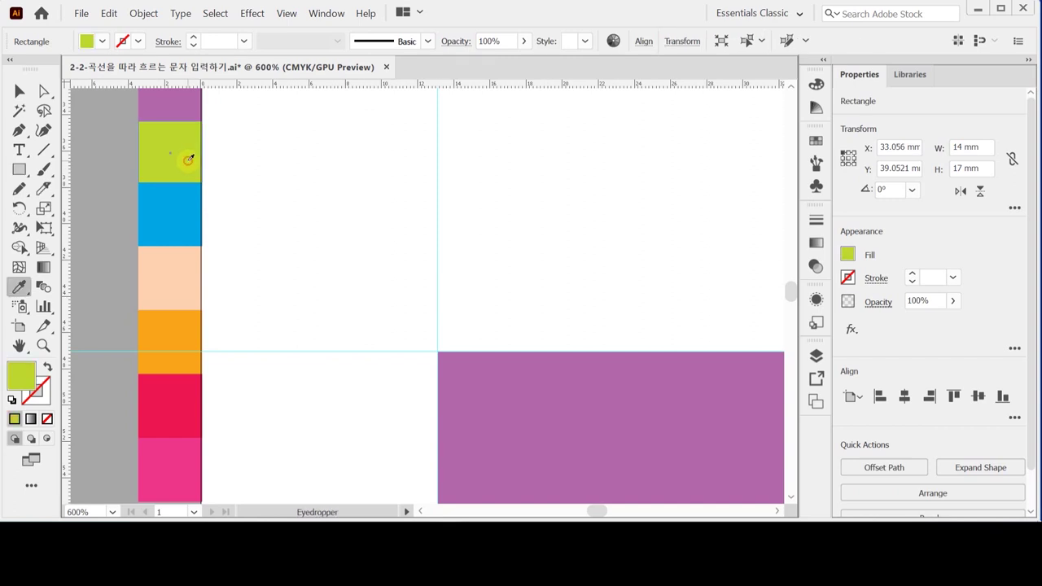
key("ctrl+shift+a")
left_click_drag(510, 285, 361, 233)
left_click_drag(460, 283, 416, 254)
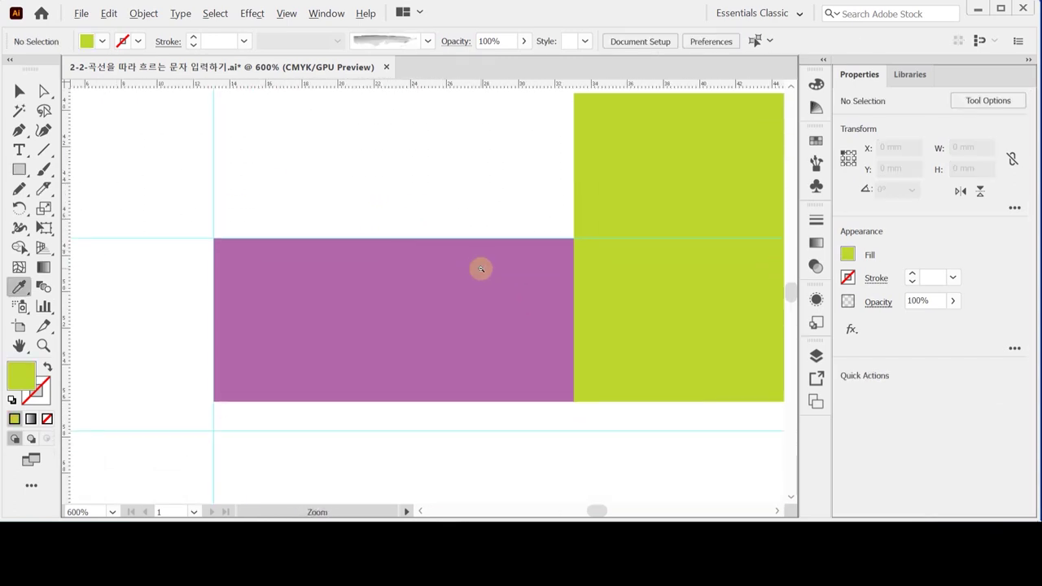
key("ctrl+minus")
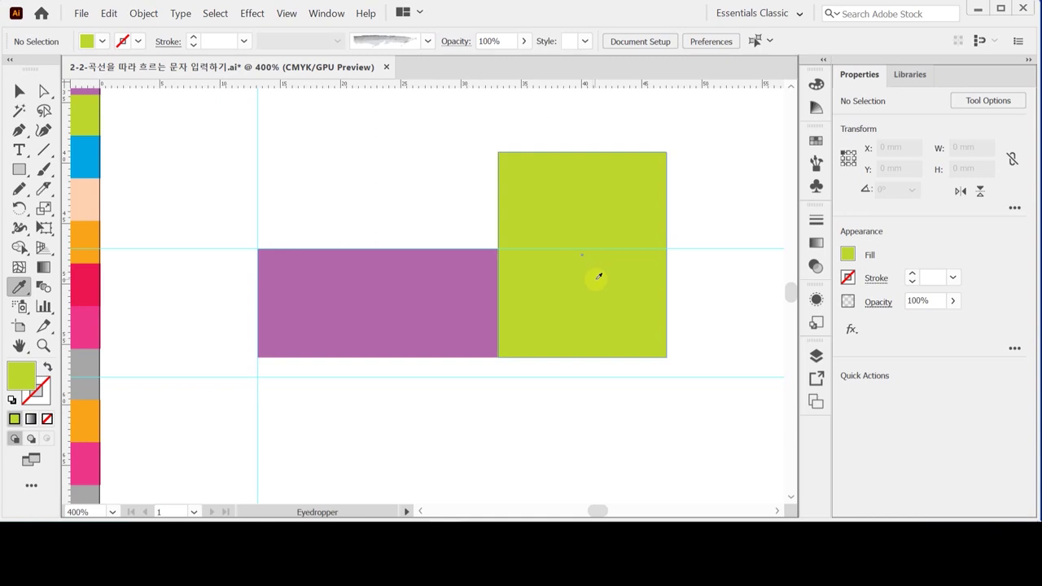
left_click(467, 296)
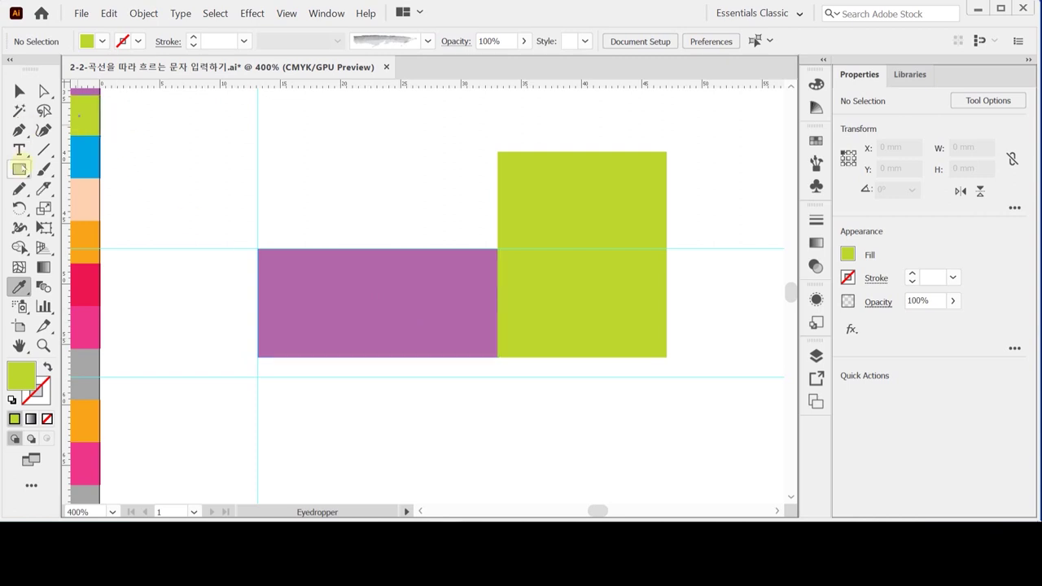
Draw a thin bar about 35.6 by 1.6 mm beneath both rectangles, down to the lower guide, and fill it with the sampled blue.
left_click(19, 169)
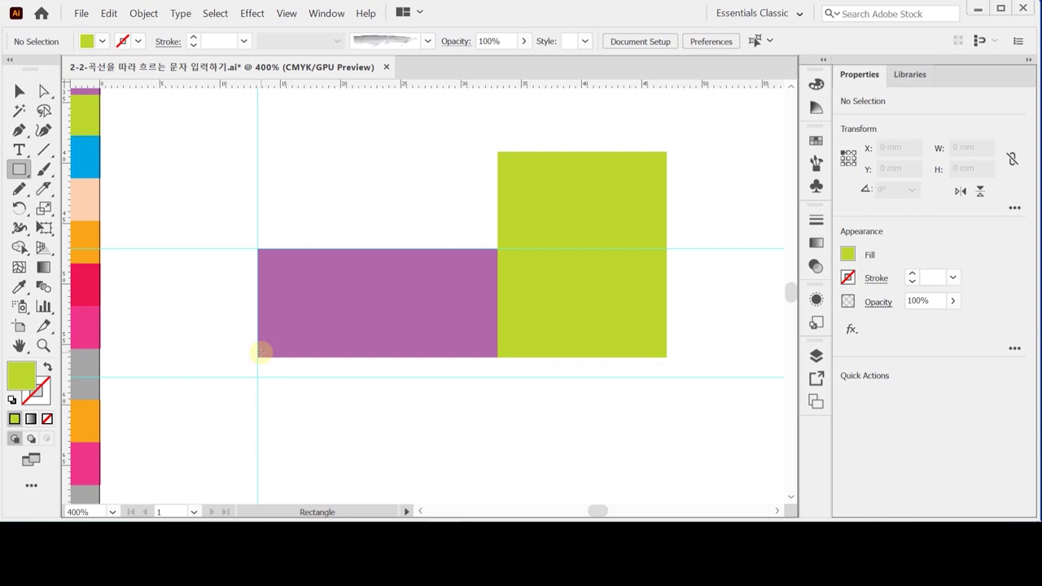
left_click_drag(257, 357, 685, 376)
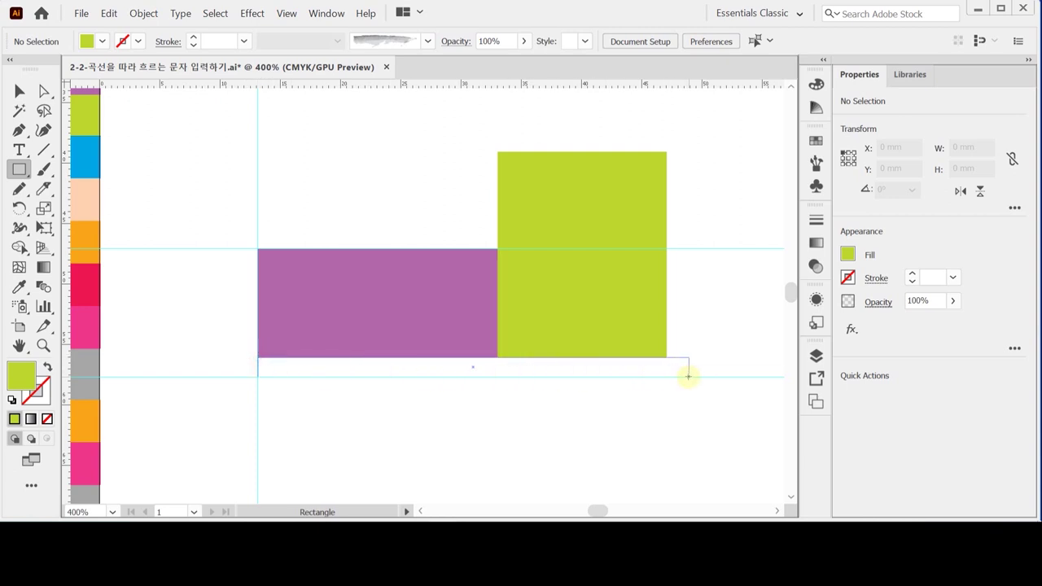
left_click_drag(686, 376, 686, 376)
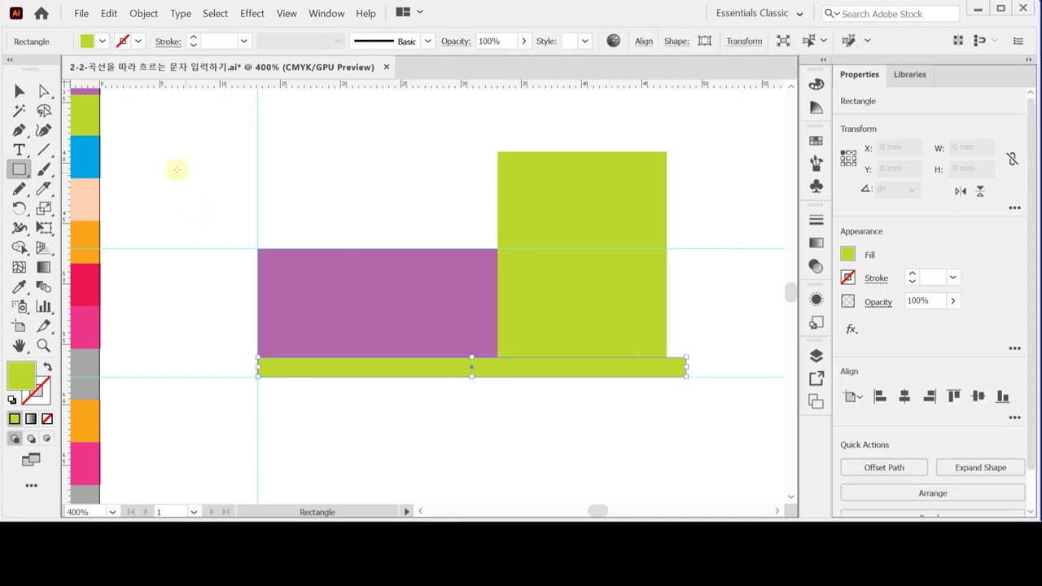
key("i")
left_click(75, 151)
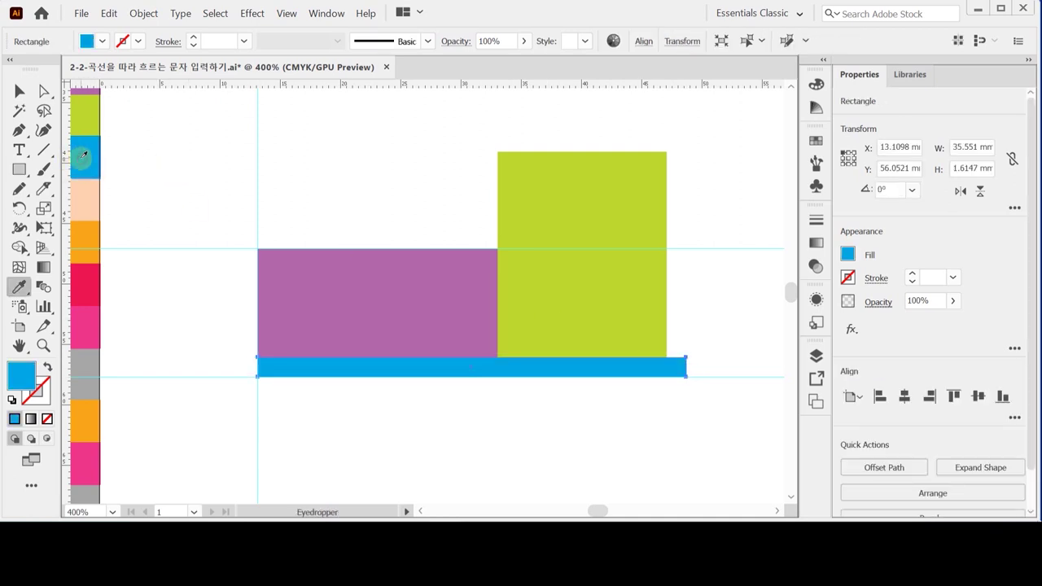
left_click_drag(252, 165, 347, 214)
left_click(332, 204, "ctrl")
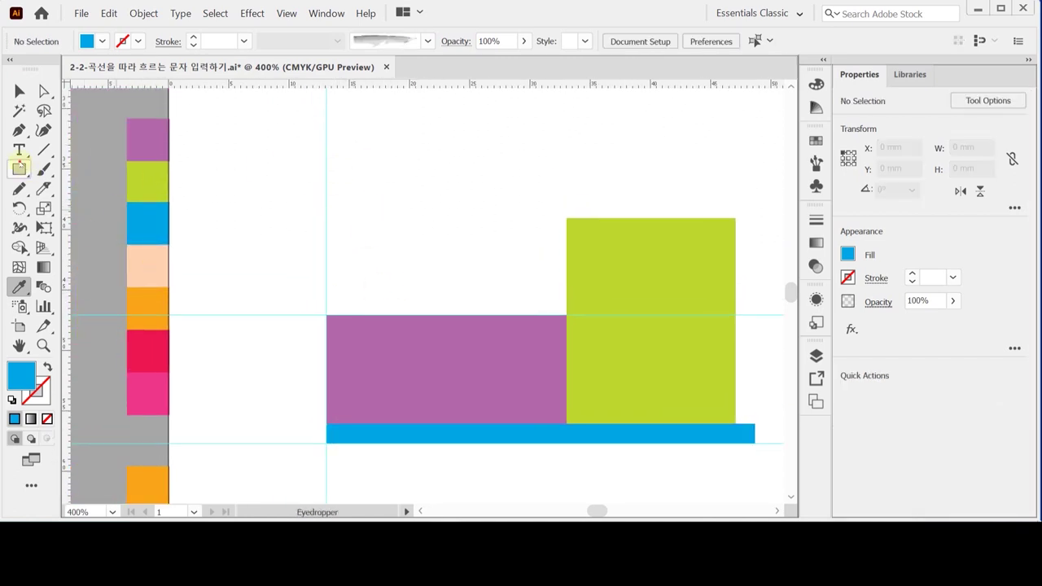
Draw a chimney rectangle about 4.3 mm wide and 15.5 mm high on top of the purple rectangle and fill it with the sampled peach.
left_click(20, 168)
left_click_drag(363, 314, 414, 128)
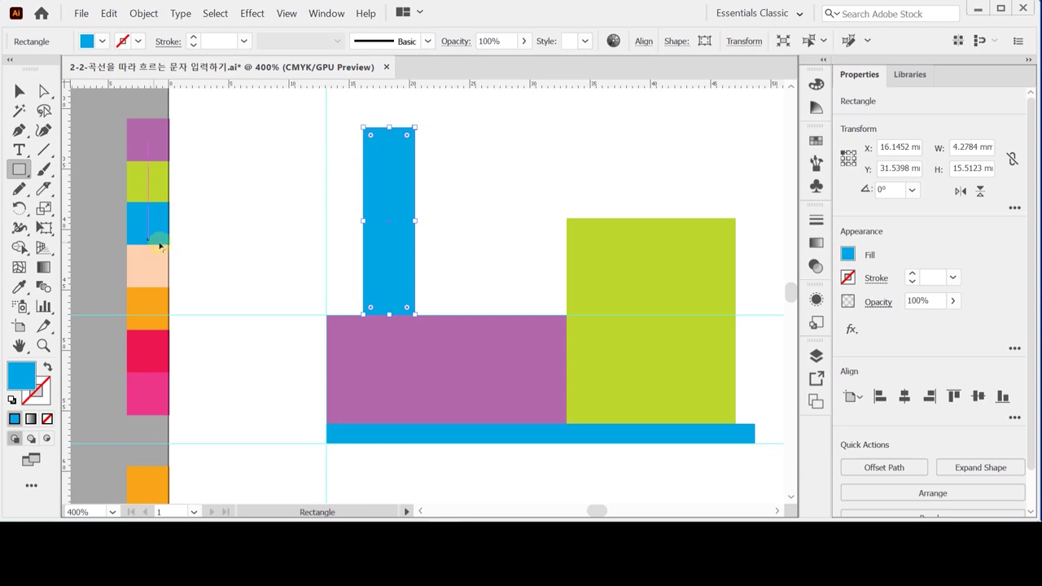
key("i")
left_click(147, 269)
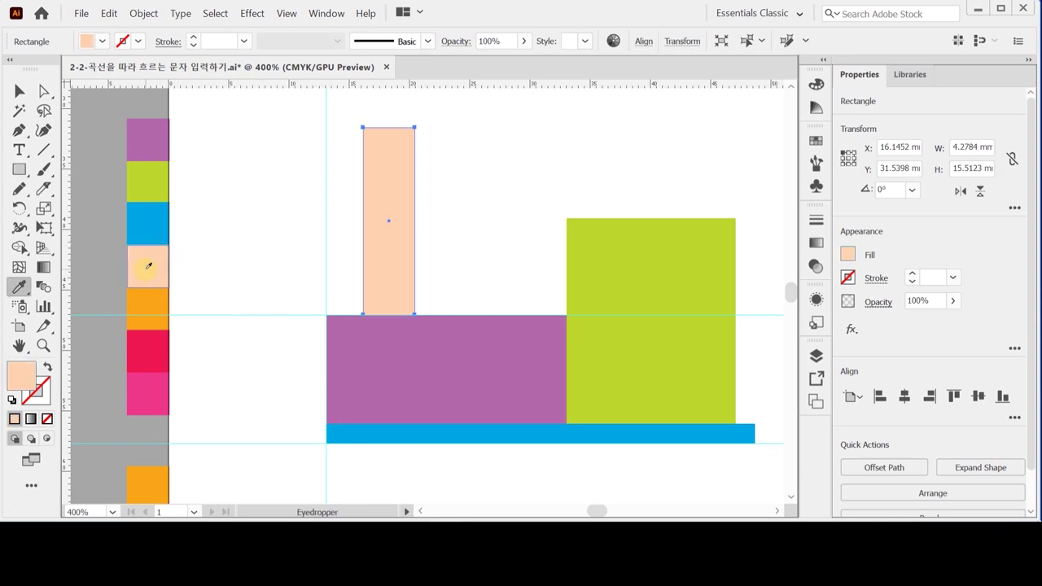
Nudge the peach chimney down and back up onto the purple rectangle's top edge, and save the document.
key("Down")
left_click(250, 207, "ctrl")
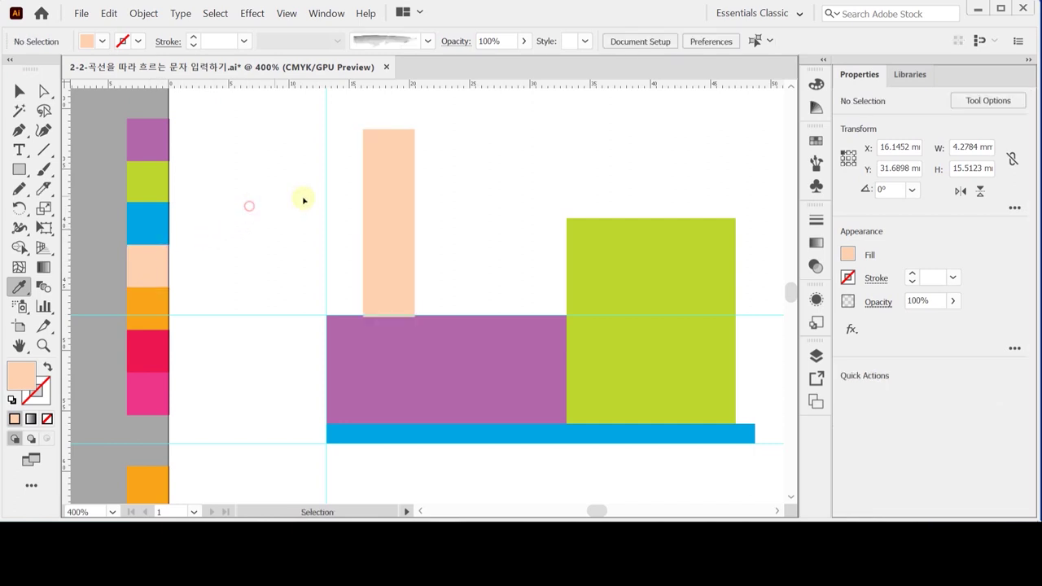
left_click(385, 220, "ctrl")
key("Up")
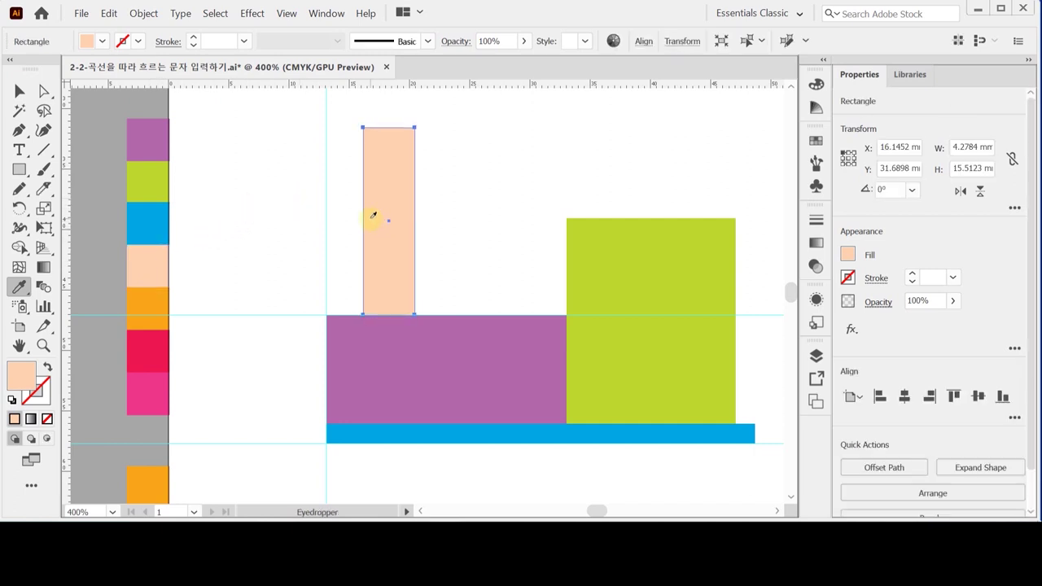
key("ctrl")
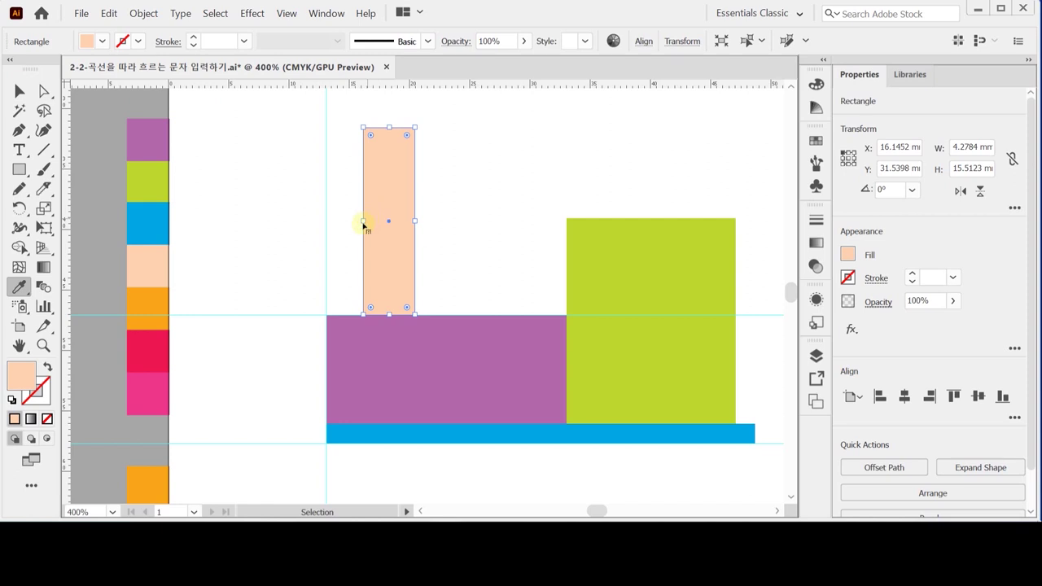
left_click(321, 199, "ctrl")
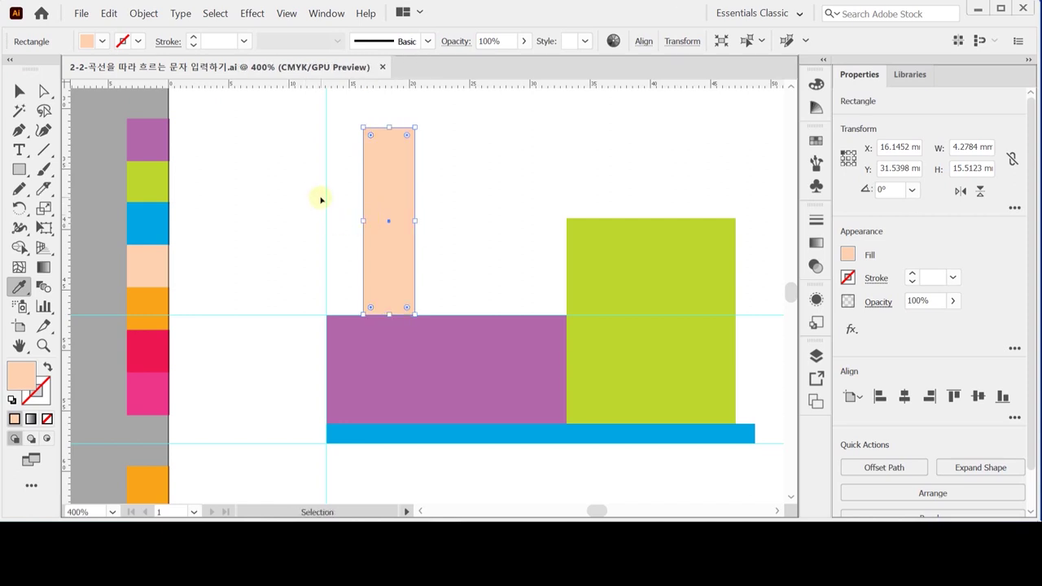
Show the hidden, locked reference layer beneath the drawing layer.
scroll(399, 168, "up", 2)
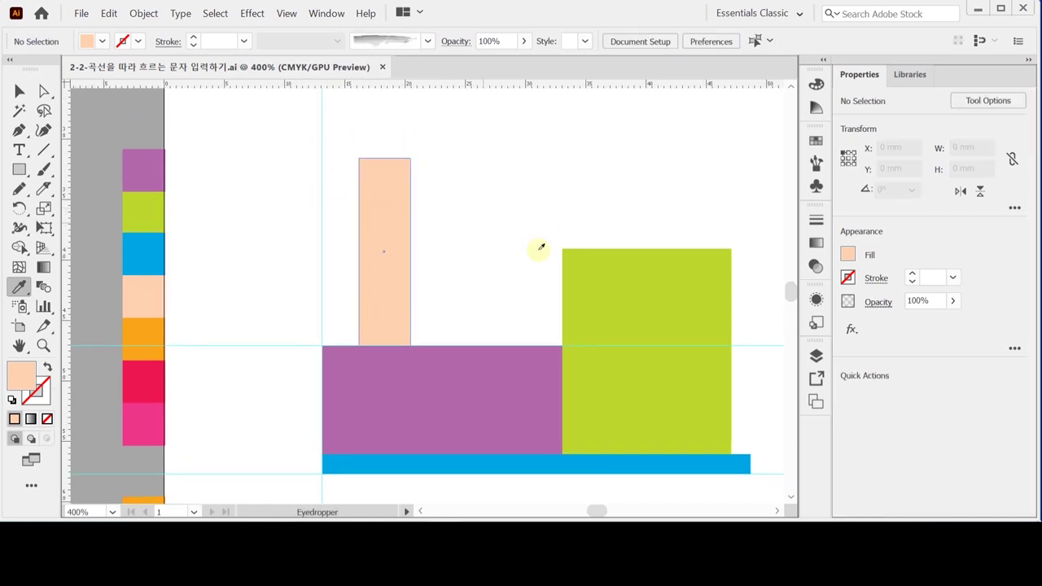
left_click(818, 355)
left_click(617, 386)
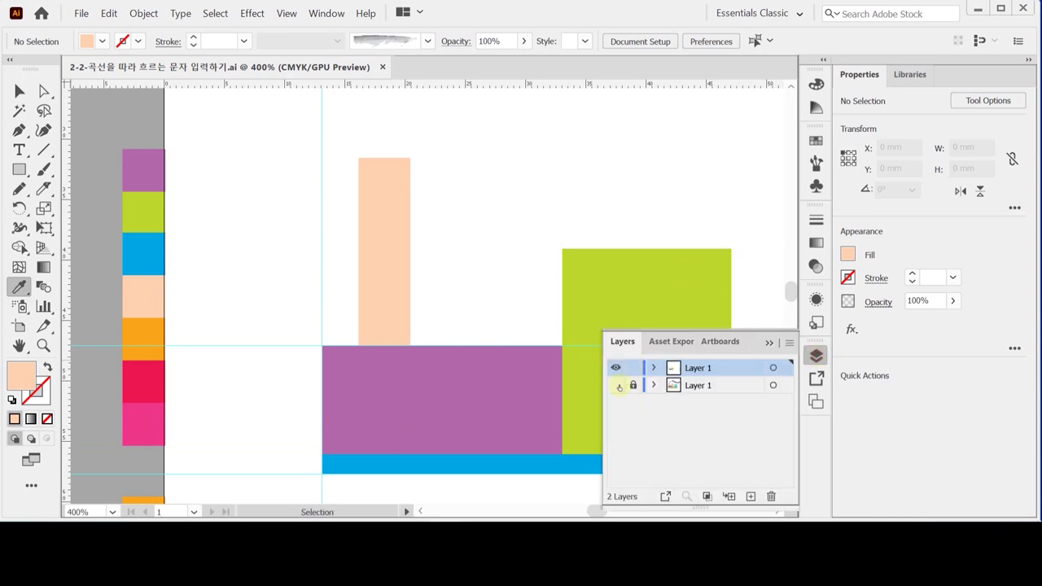
Resize the peach chimney to match the reference artwork, about 4.7 mm wide and 14.8 mm high.
left_click(385, 165, "ctrl")
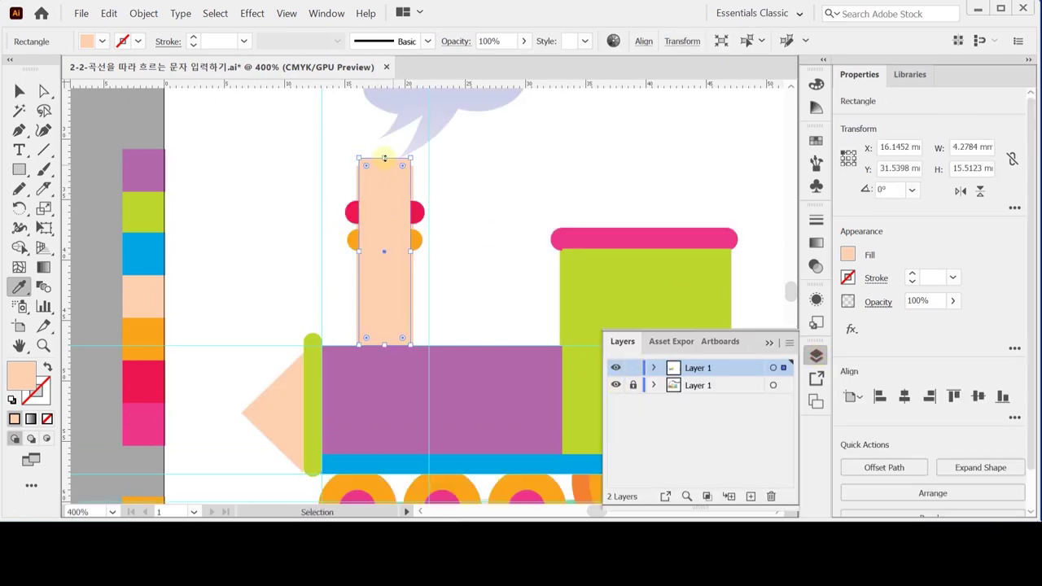
left_click_drag(384, 160, 384, 167)
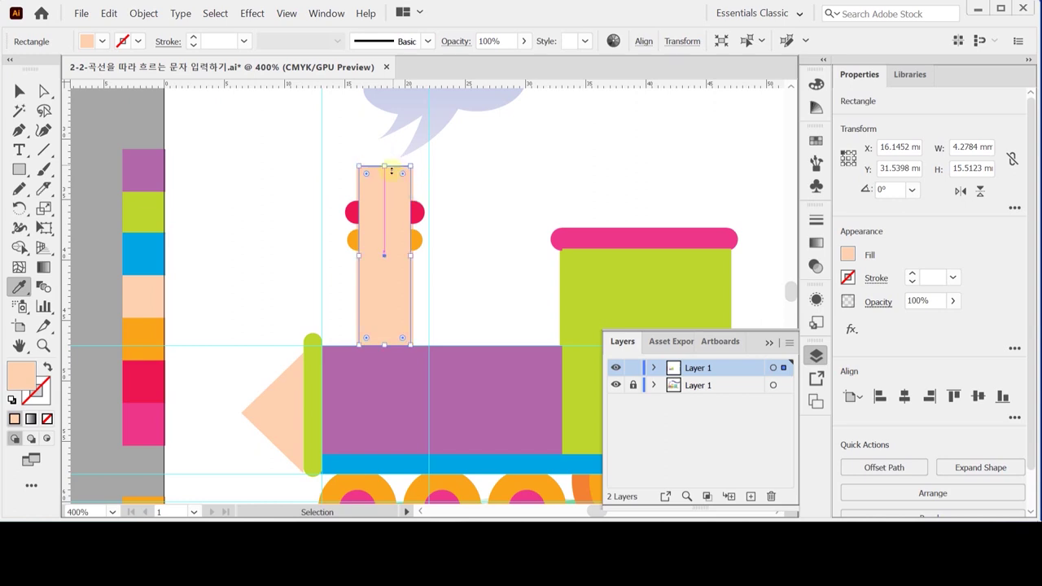
left_click_drag(410, 257, 356, 255)
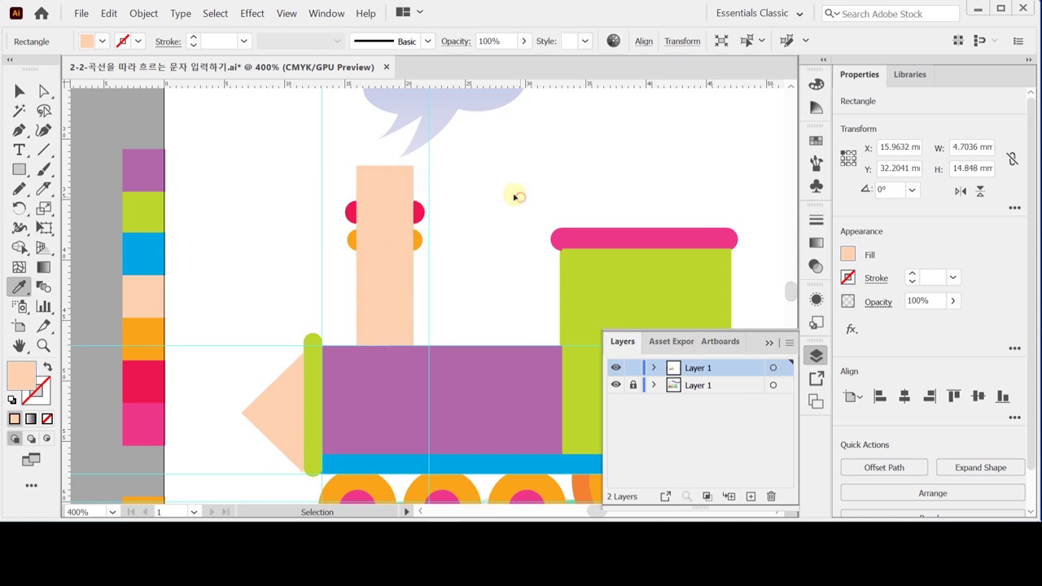
left_click(514, 193)
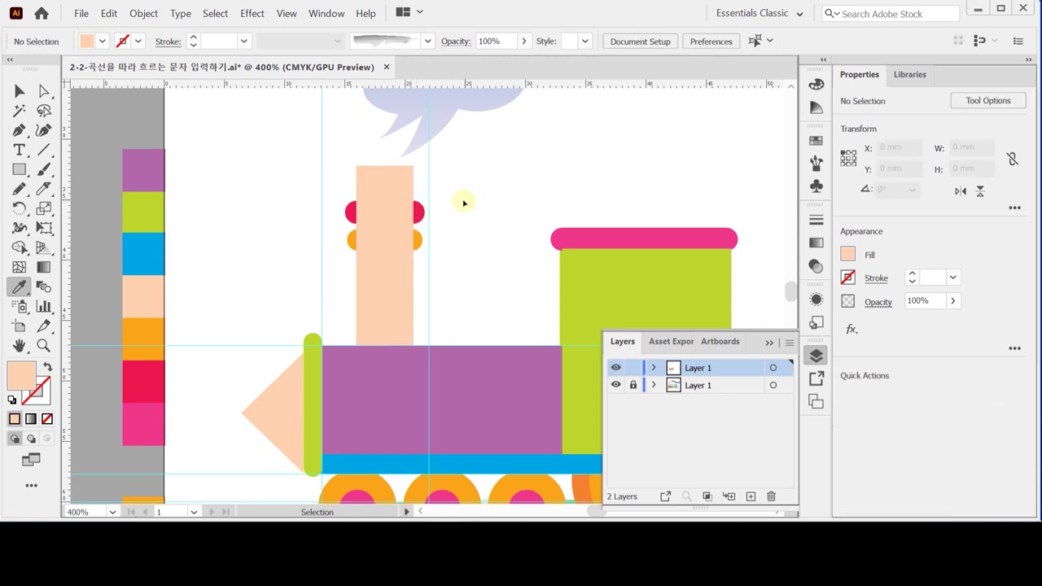
Draw a rounded band about 6.6 mm wide and 1.9 mm high across the upper chimney, filled with the reference's sampled red.
left_click(420, 213)
left_click_drag(19, 170, 71, 187)
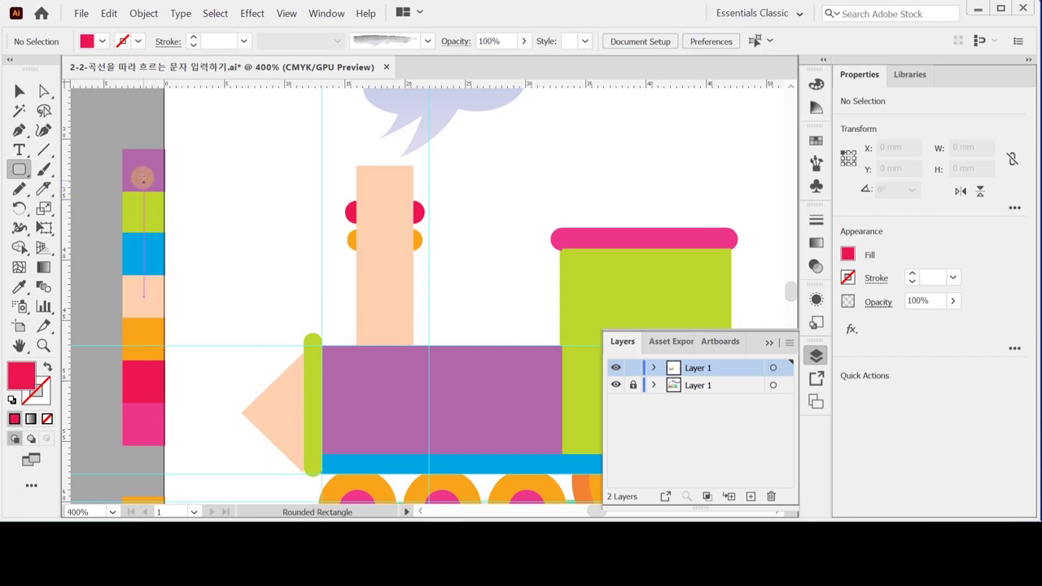
left_click_drag(345, 201, 424, 222)
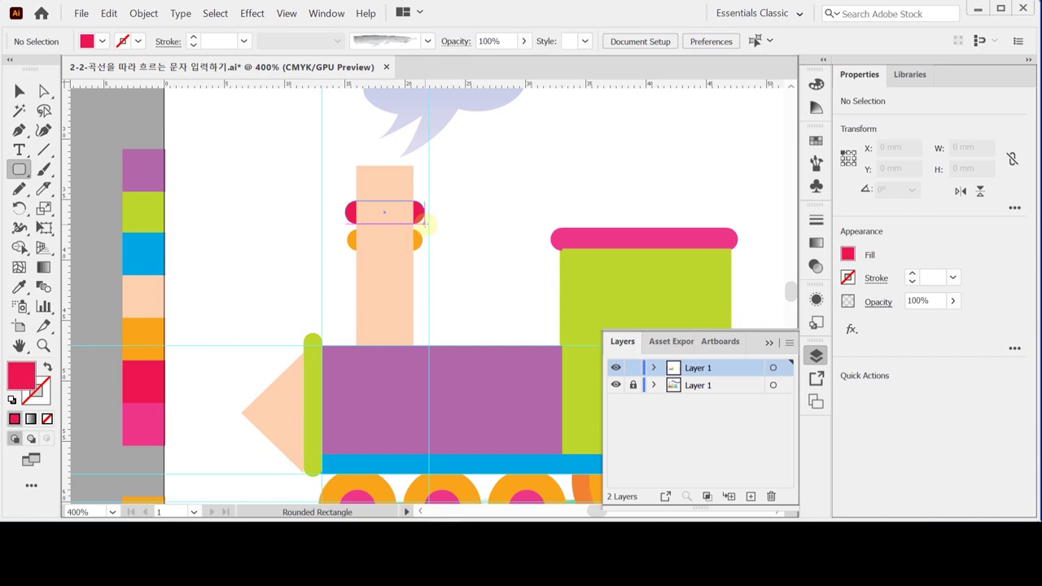
left_click(422, 221, "ctrl")
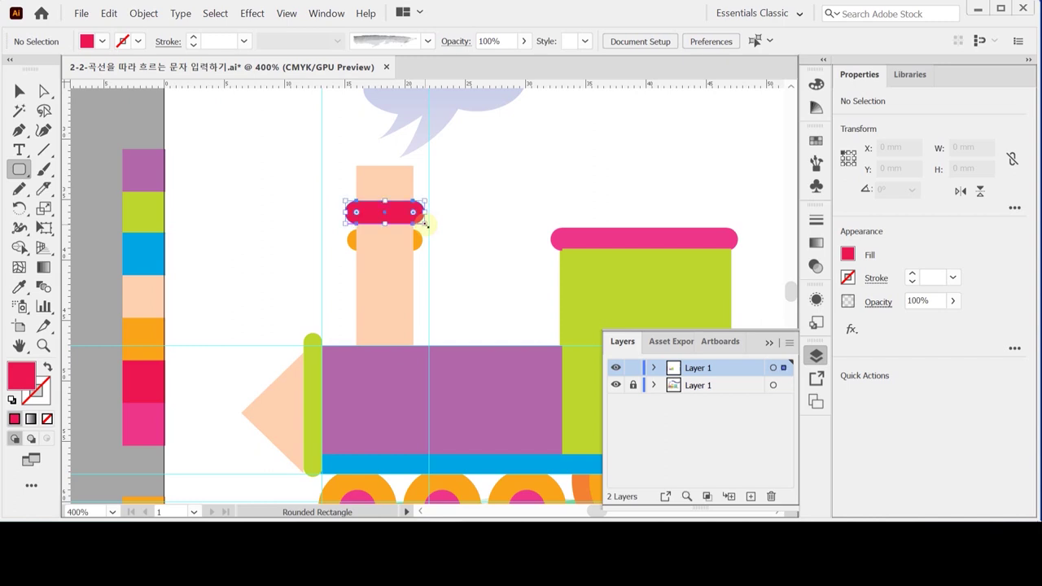
Duplicate the red chimney band directly below itself and fill the copy with the sampled orange swatch.
left_click_drag(399, 217, 402, 239)
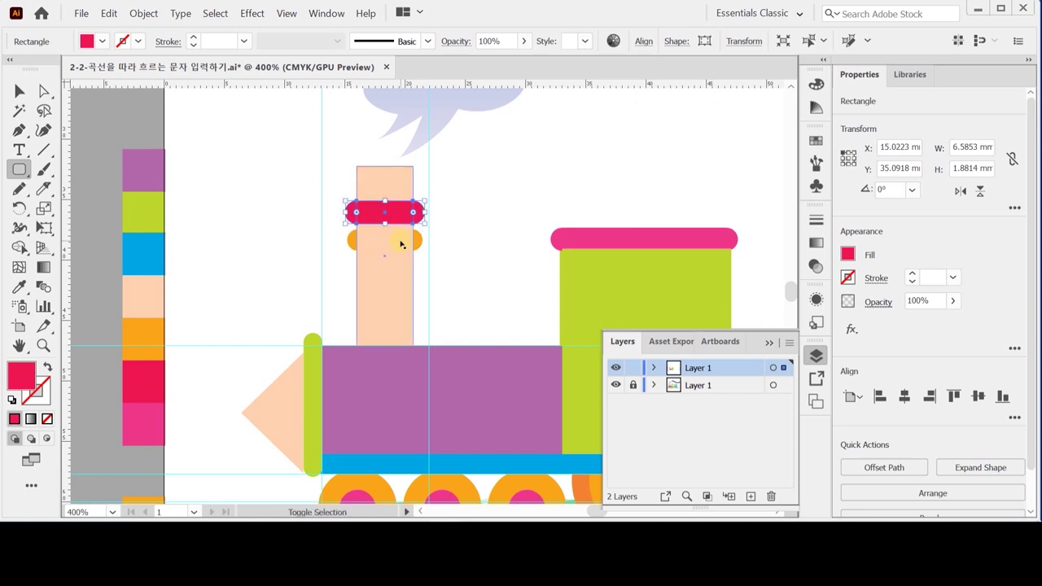
left_click(500, 169)
left_click_drag(411, 213, 413, 237)
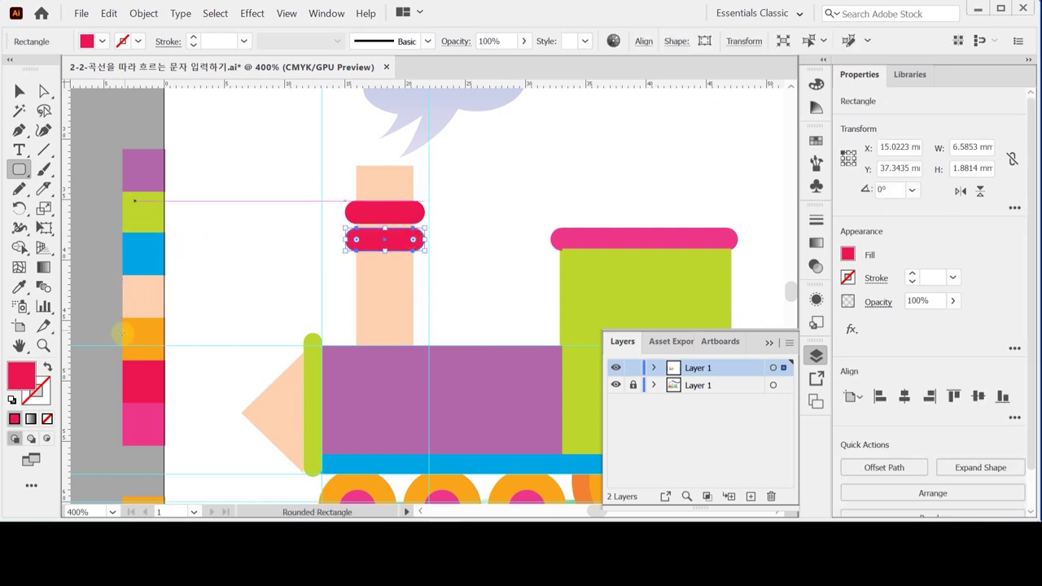
key("i")
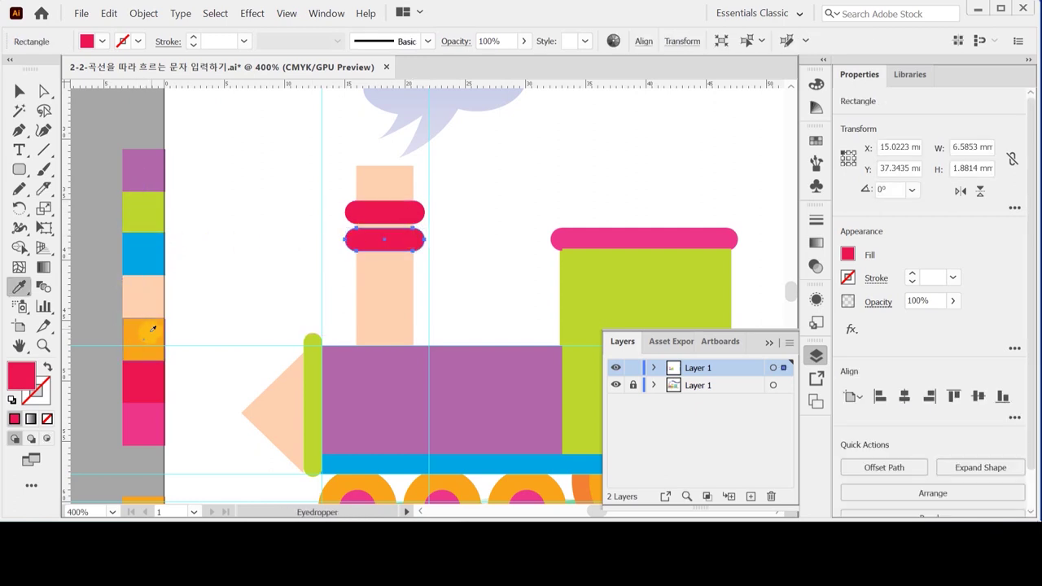
left_click(150, 333)
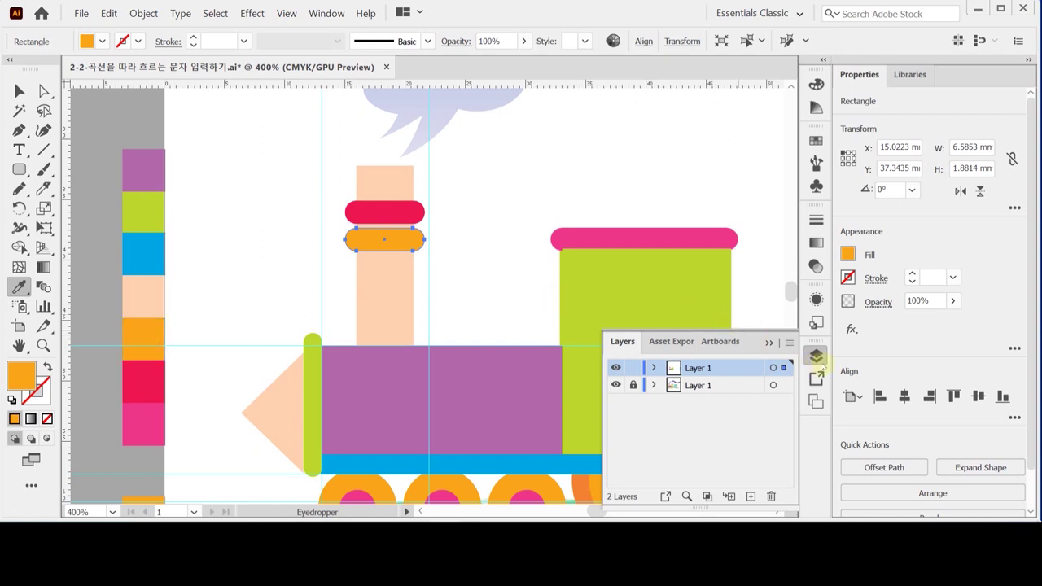
Hide the locked reference layer beneath the drawing layer.
left_click(817, 356)
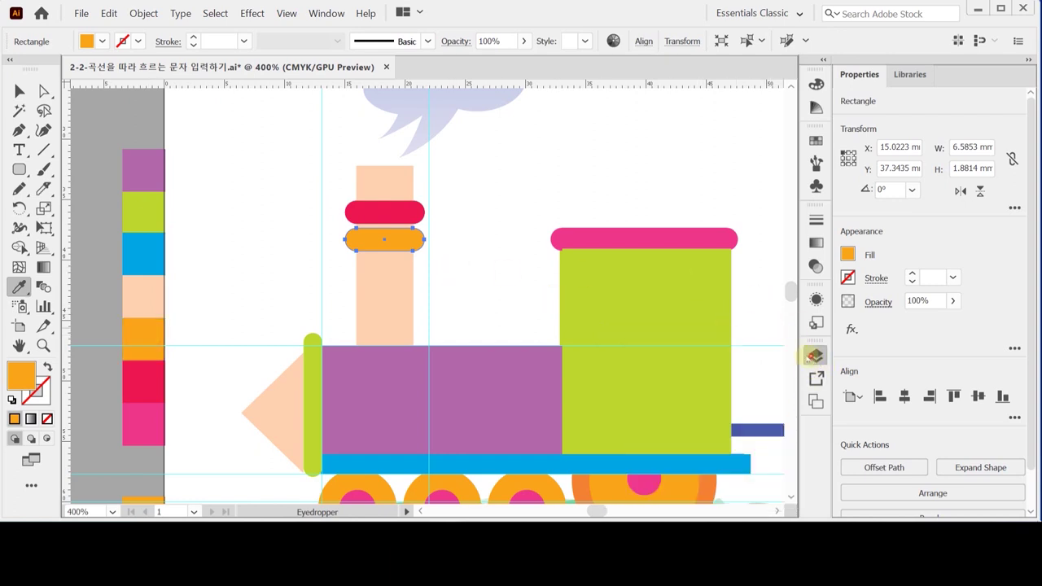
left_click(817, 356)
left_click(616, 385)
left_click(817, 356)
left_click_drag(523, 256, 461, 223)
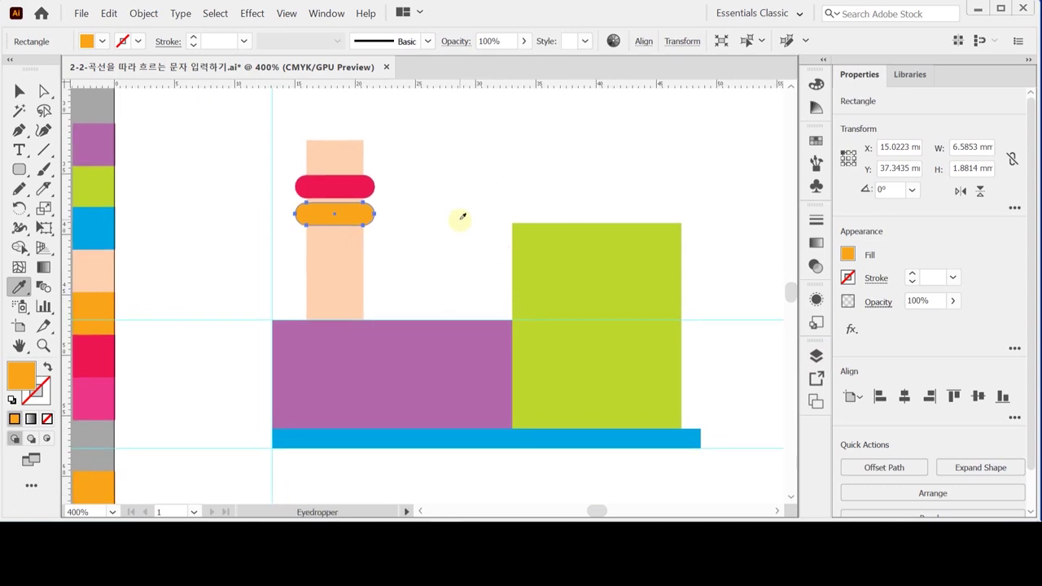
Align the peach chimney and its red and orange bands on their horizontal centres.
key("v")
left_click_drag(285, 127, 355, 277)
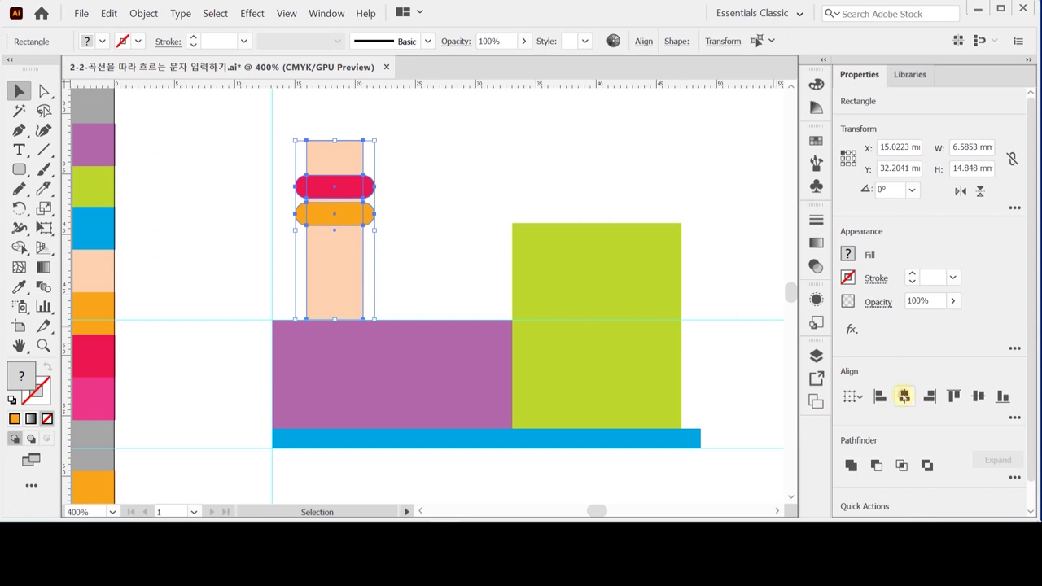
left_click(505, 187)
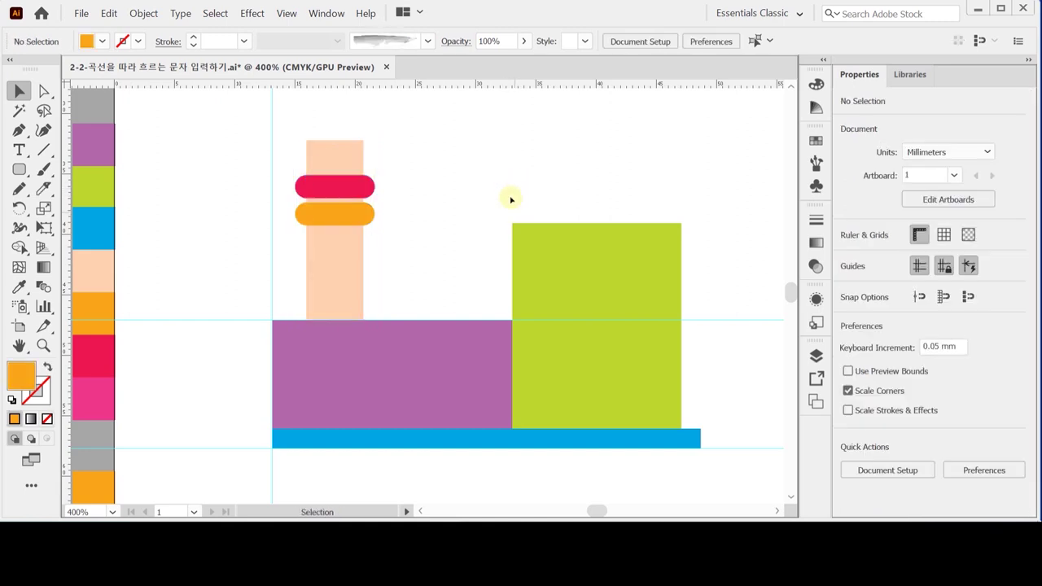
Draw a rounded roof bar about 15.4 mm wide over the green cab's top edge, filled with the red swatch colour.
left_click(93, 356)
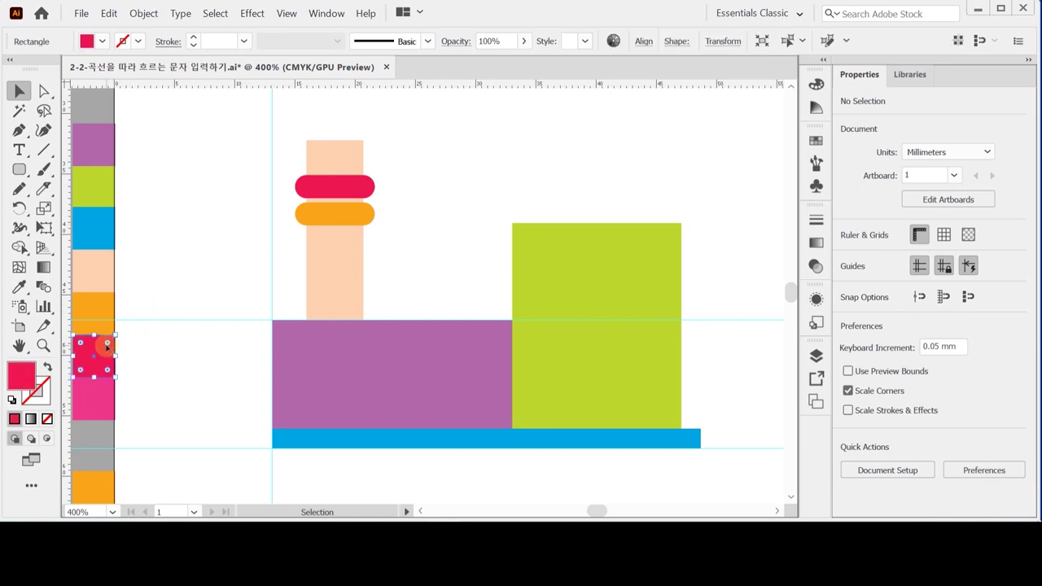
left_click(212, 234)
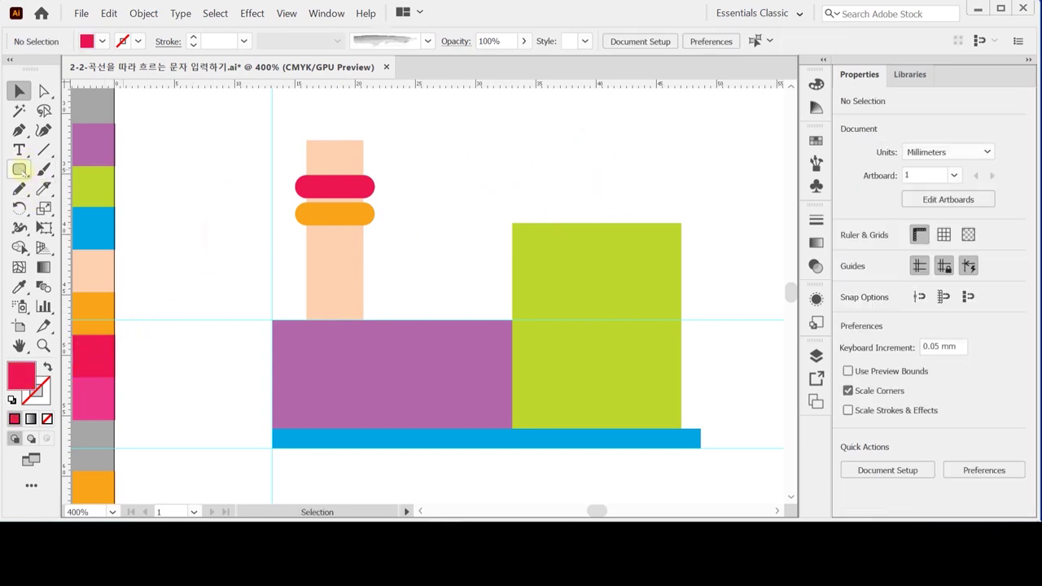
left_click(19, 170)
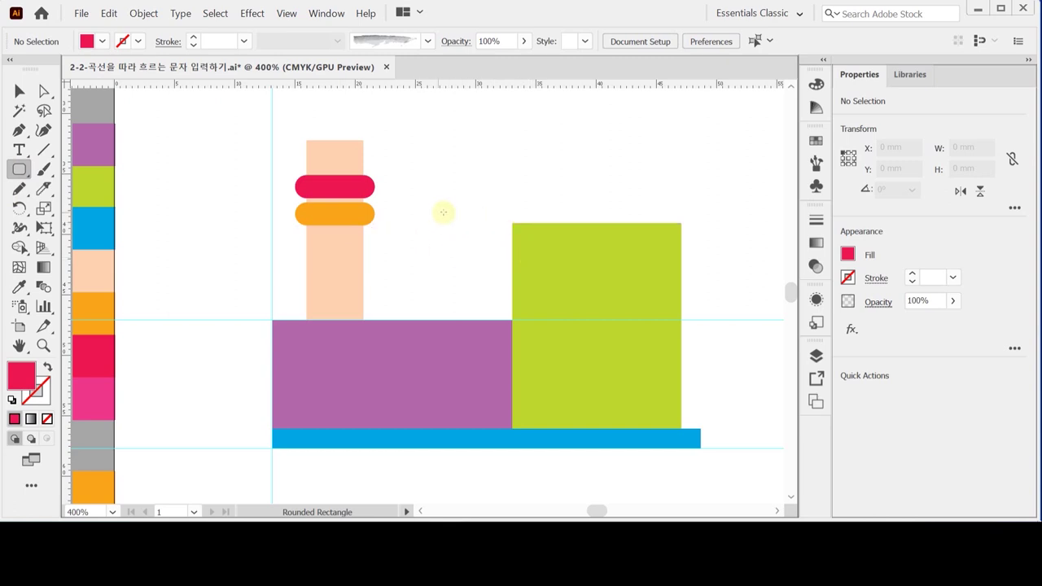
left_click_drag(504, 208, 692, 230)
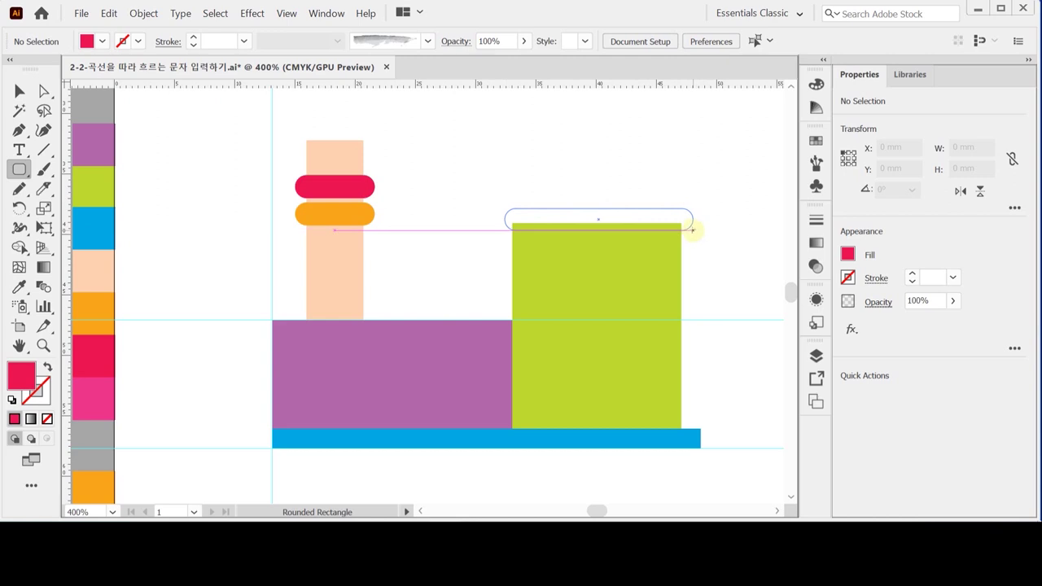
left_click_drag(693, 231, 693, 225)
Align the red roof bar and the green cab on their horizontal centres.
left_click(589, 160, "ctrl")
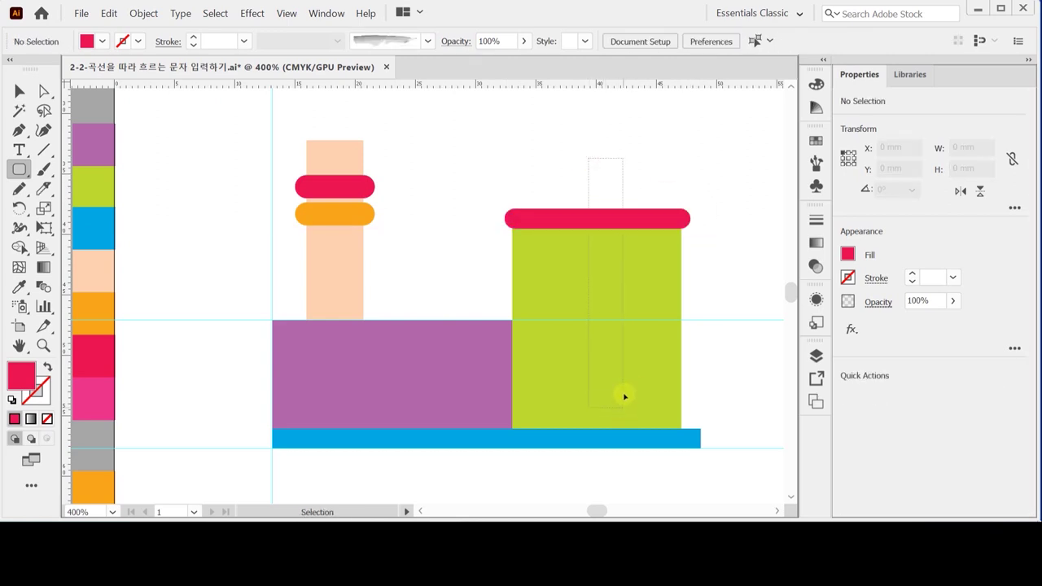
left_click_drag(624, 396, 603, 213)
left_click(477, 170, "ctrl")
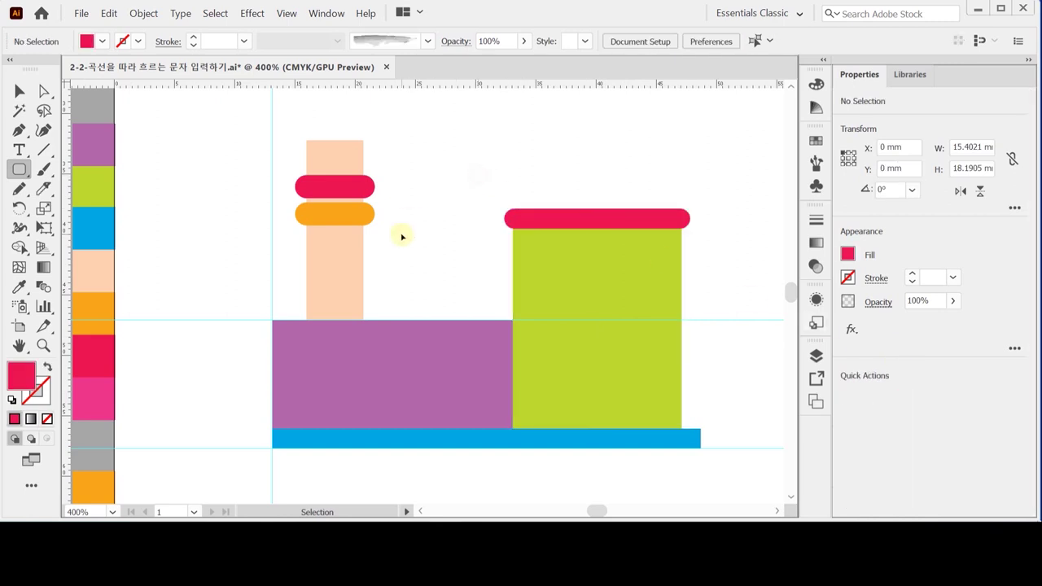
Draw a green rounded bar about 1.4 mm wide and 11.8 mm high at the purple body's front edge, and save the document.
left_click(102, 199, "ctrl")
left_click(186, 216, "ctrl")
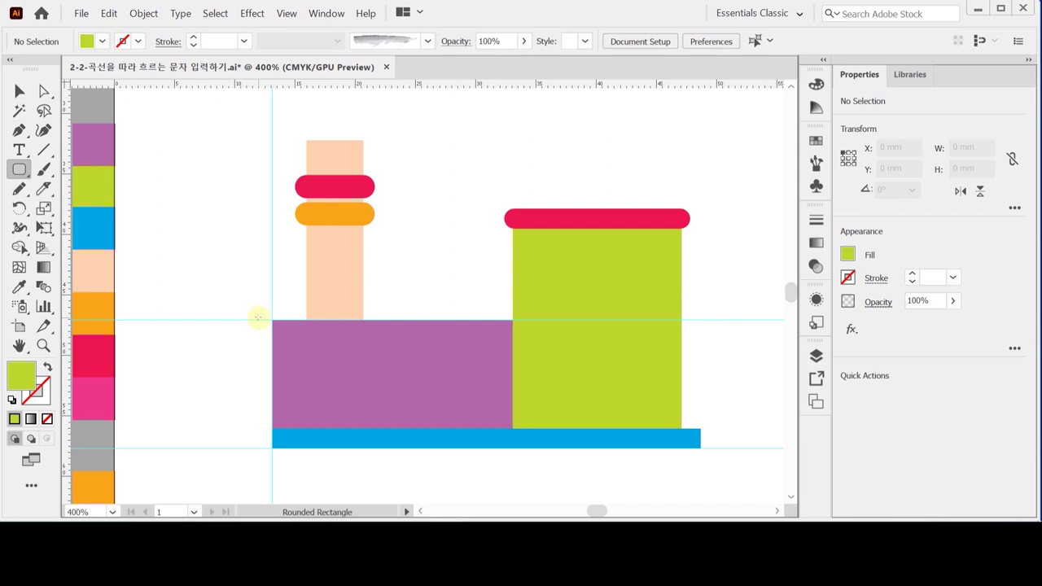
left_click_drag(262, 308, 271, 458)
key("ctrl+z")
left_click_drag(257, 310, 273, 455)
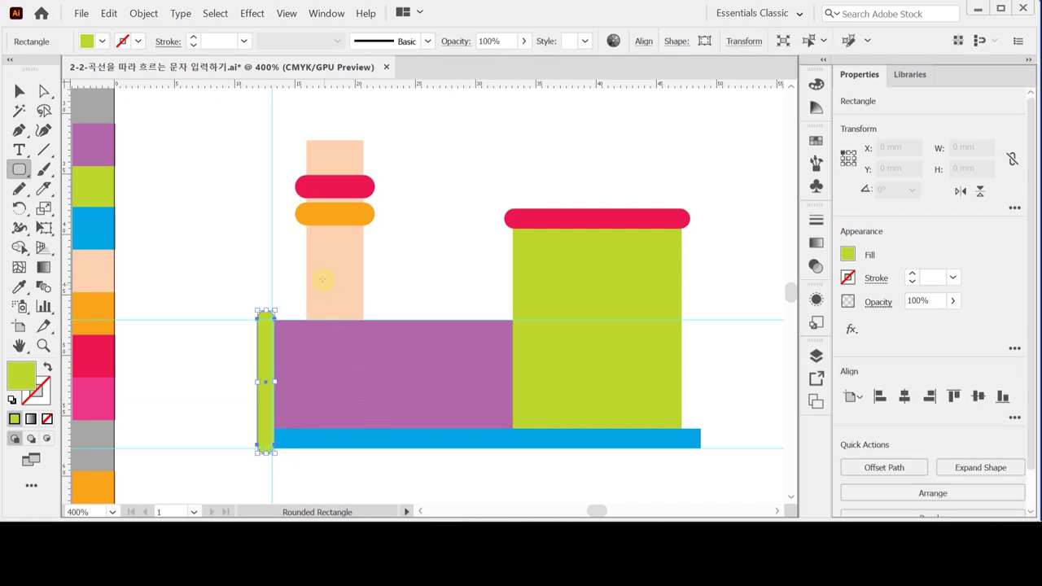
left_click(220, 258, "ctrl")
left_click(273, 370, "ctrl")
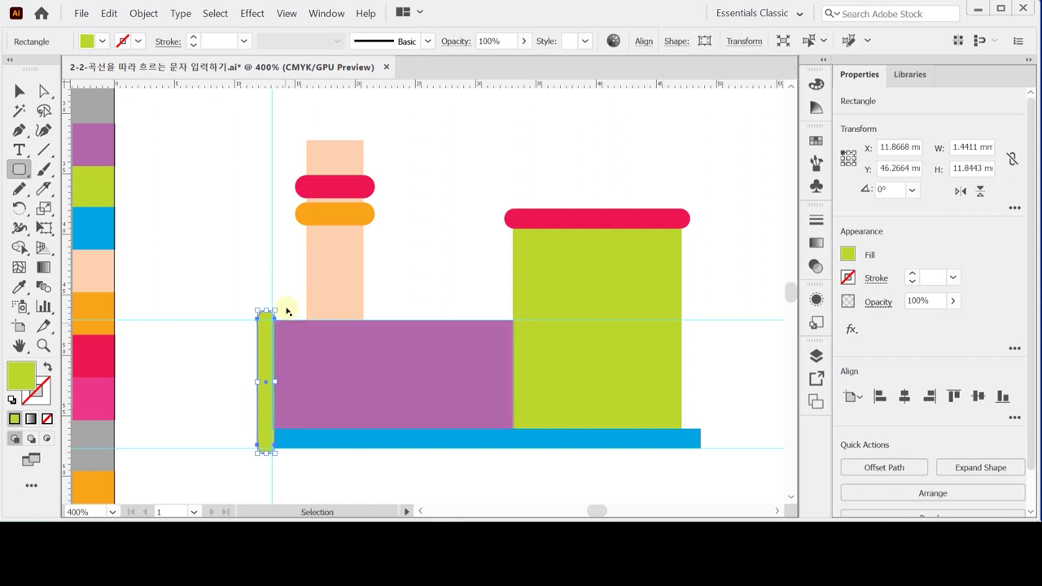
key("ctrl+s")
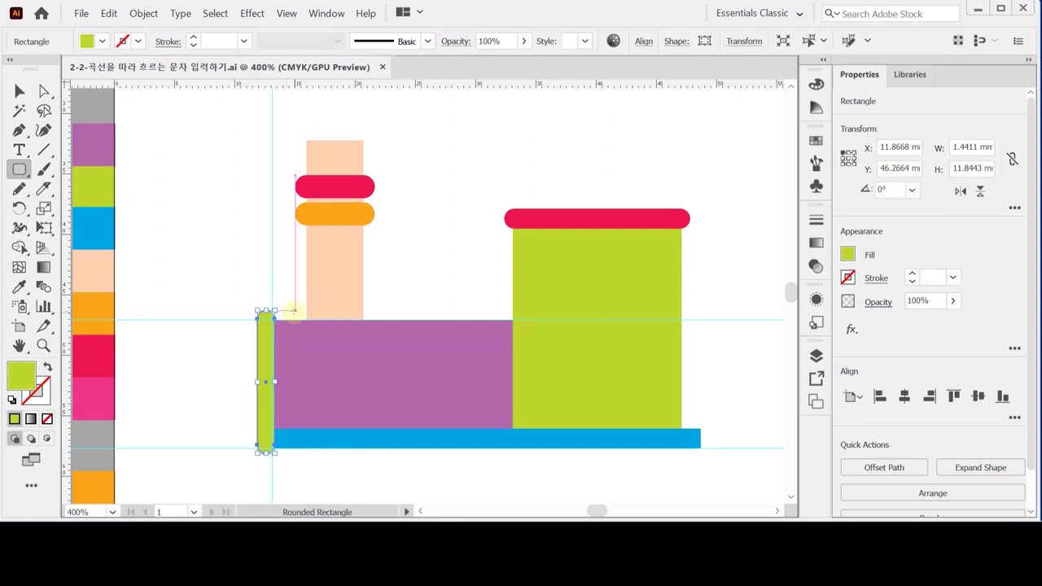
Draw a white rounded window without stroke, about 4.3 by 5.8 mm, in the cab's upper part and place a copy beside it.
left_click(236, 206, "ctrl")
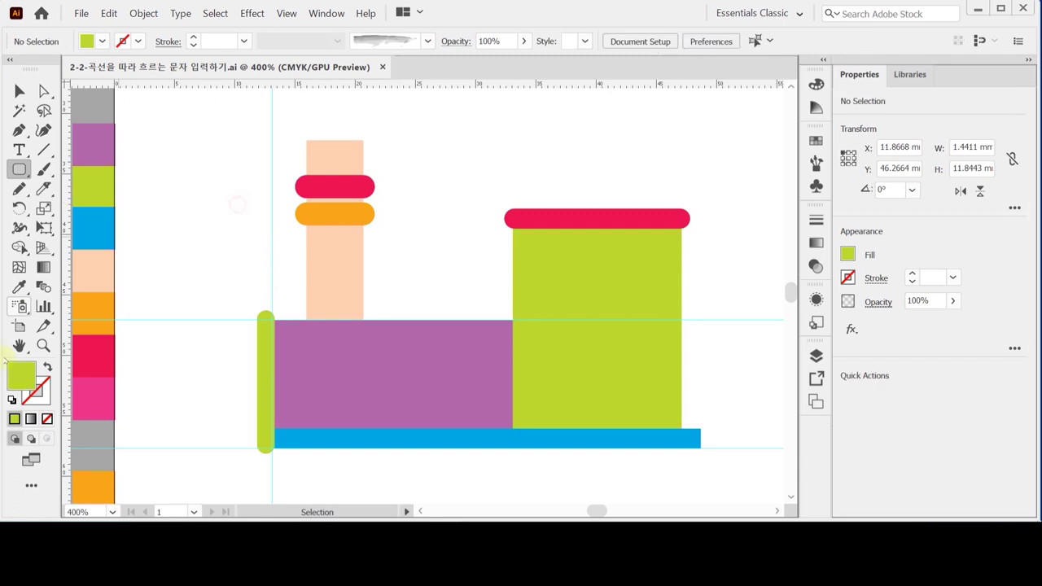
left_click(11, 399)
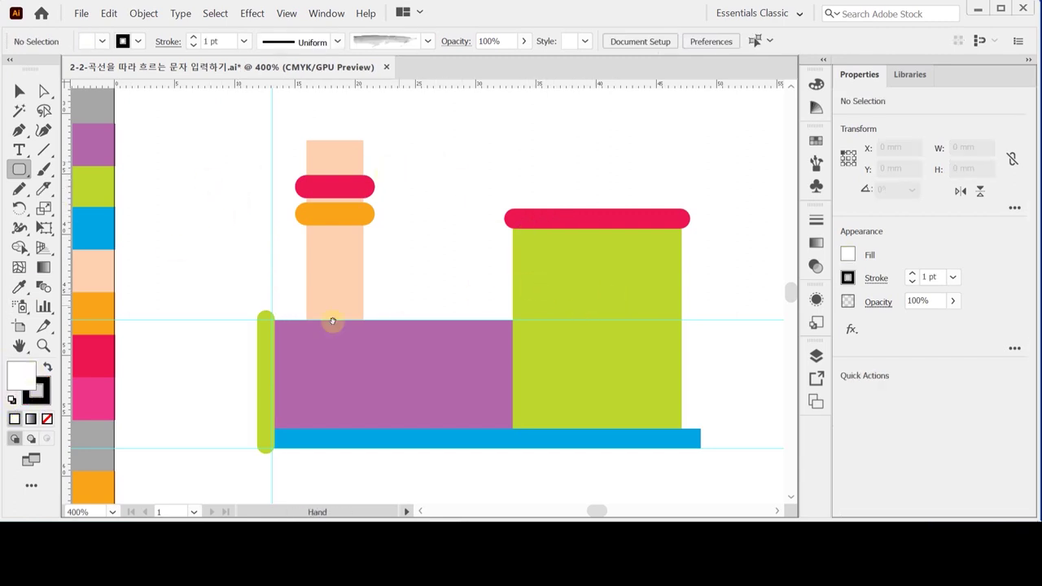
left_click(46, 420)
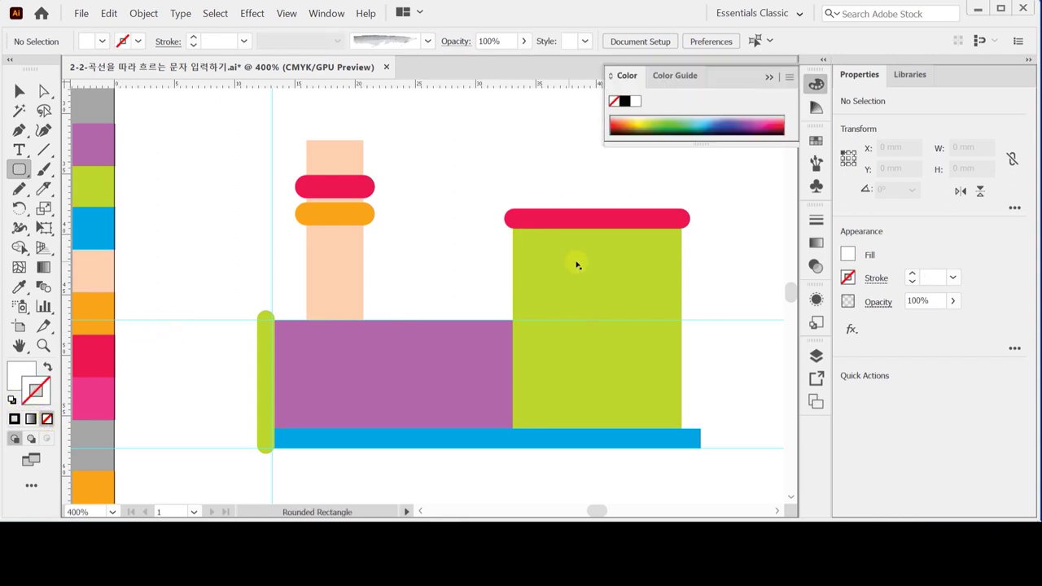
scroll(429, 219, "right", 1)
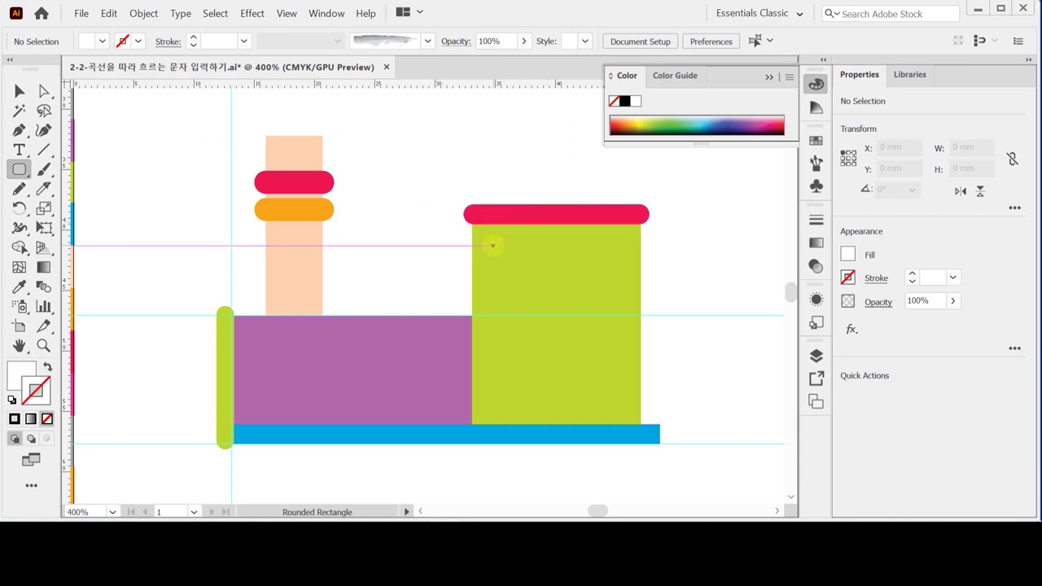
left_click_drag(491, 238, 543, 309)
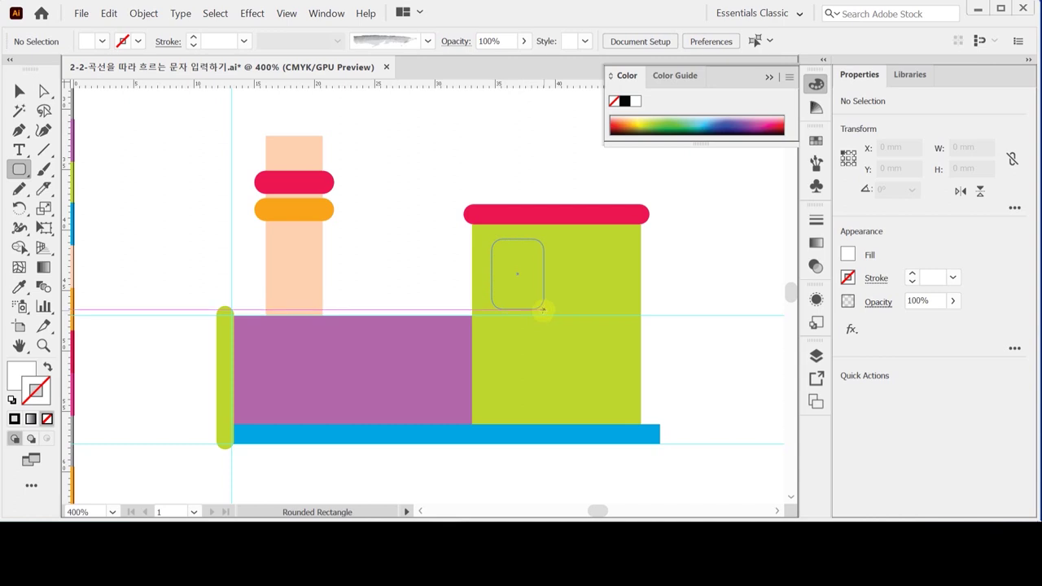
left_click_drag(543, 309, 544, 308)
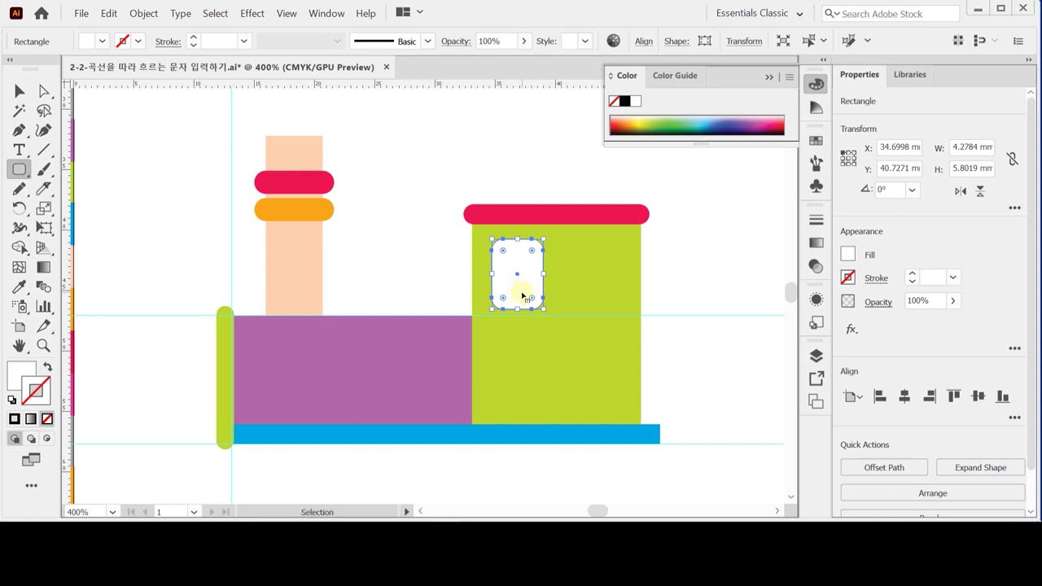
left_click_drag(522, 291, 595, 287)
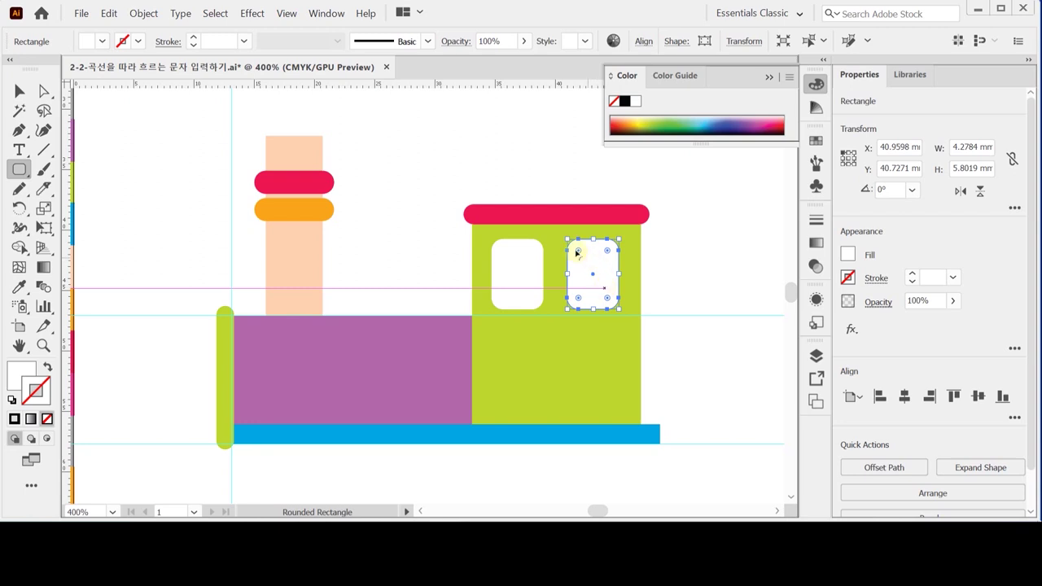
key("ctrl+shift+a")
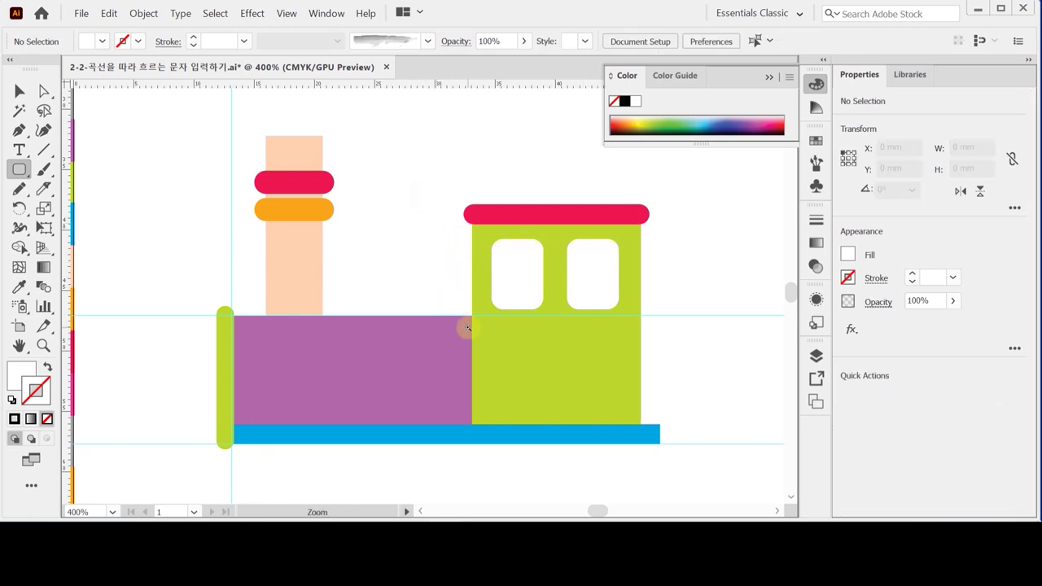
Draw a rectangle about 5.5 mm wide and 10.7 mm high in the chimney's peach, in front of the green front bar between the guides.
key("ctrl+minus")
left_click_drag(455, 278, 534, 278)
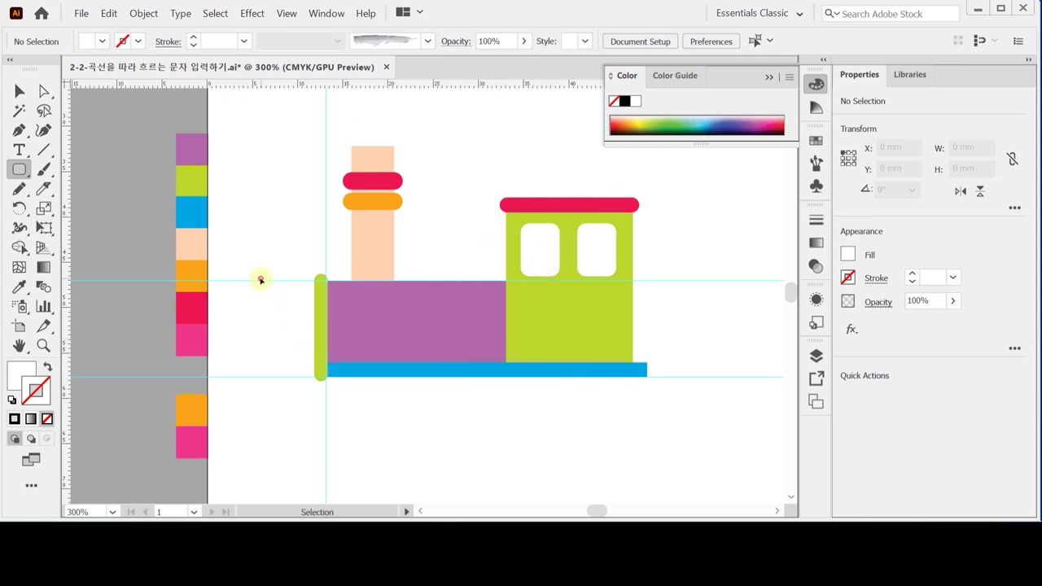
left_click(368, 258, "ctrl")
left_click_drag(19, 168, 65, 167)
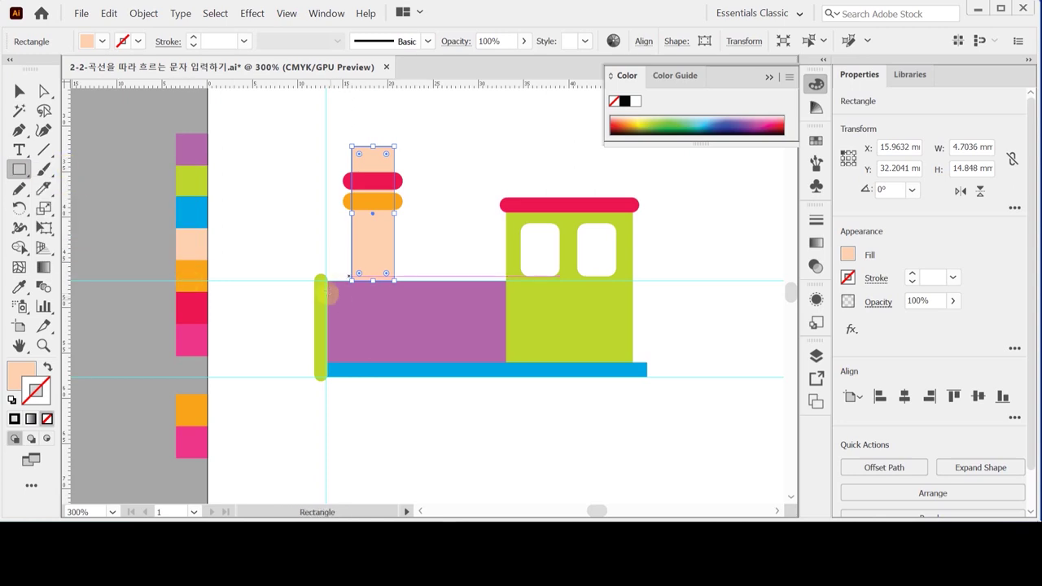
left_click_drag(314, 281, 265, 377)
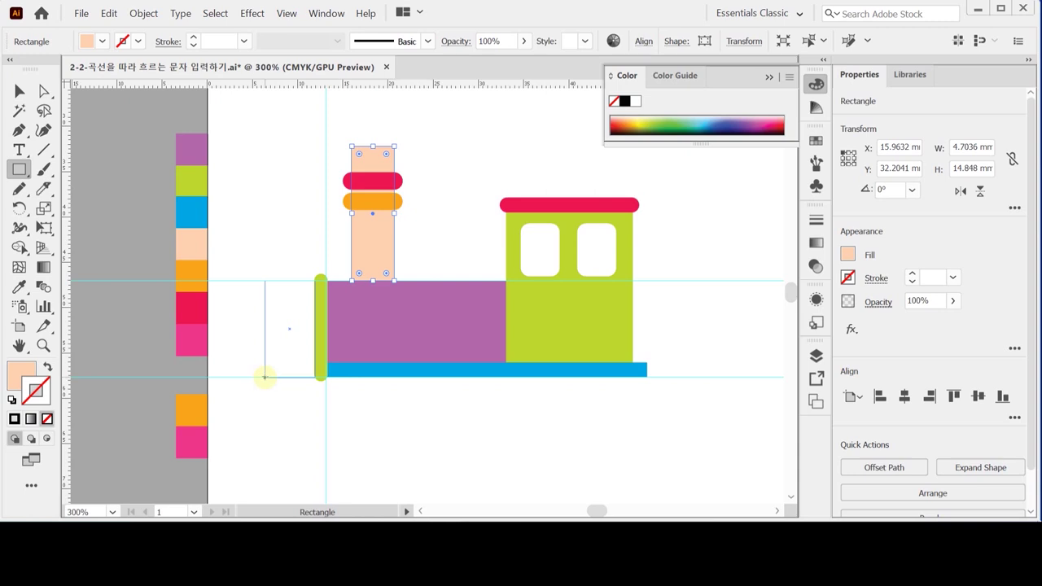
left_click_drag(265, 377, 265, 377)
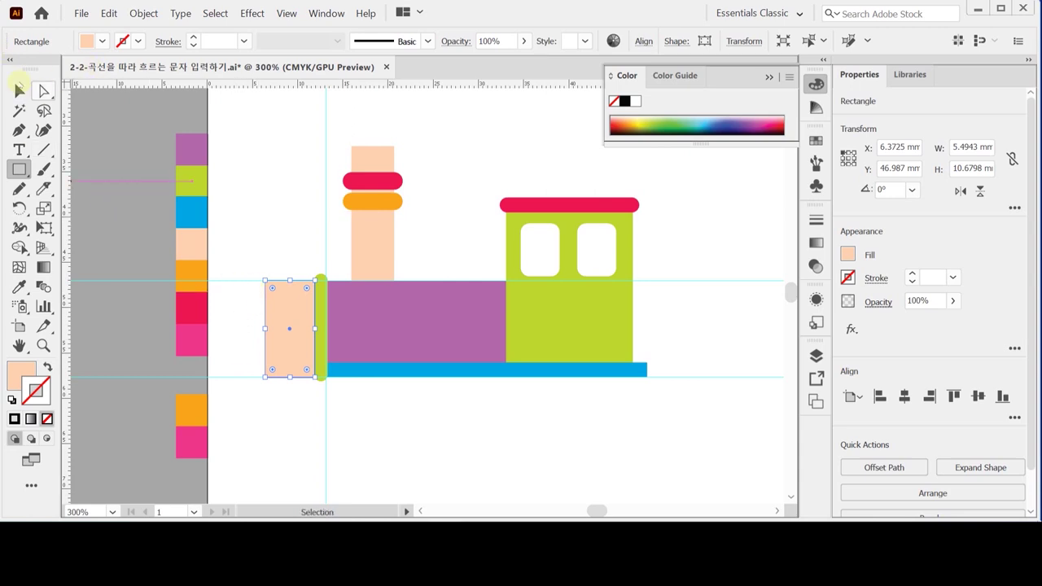
Average the peach rectangle's two front corner points on both axes to form a pointed nose, and save the document.
left_click(44, 90)
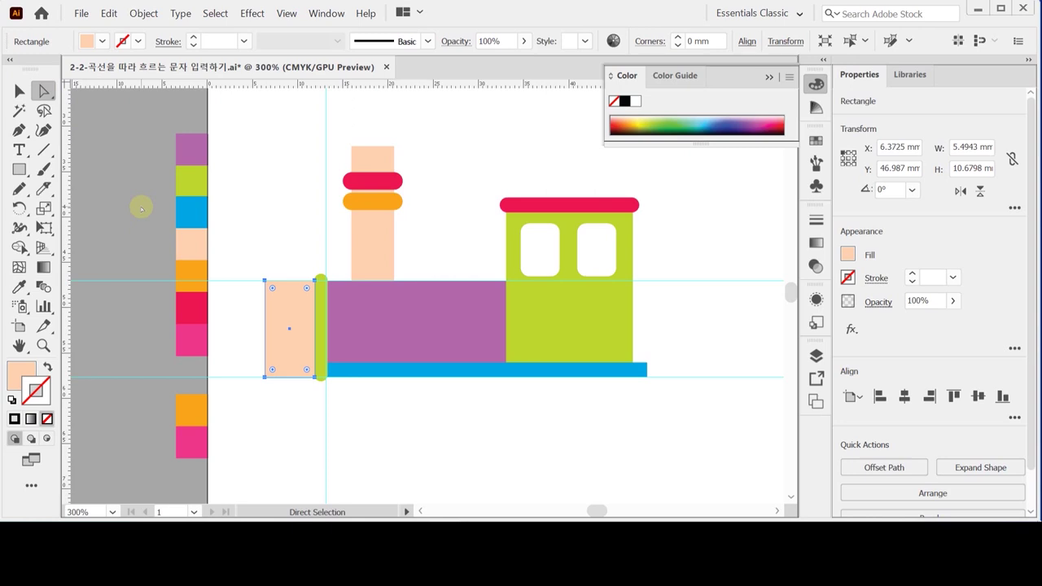
left_click(246, 252)
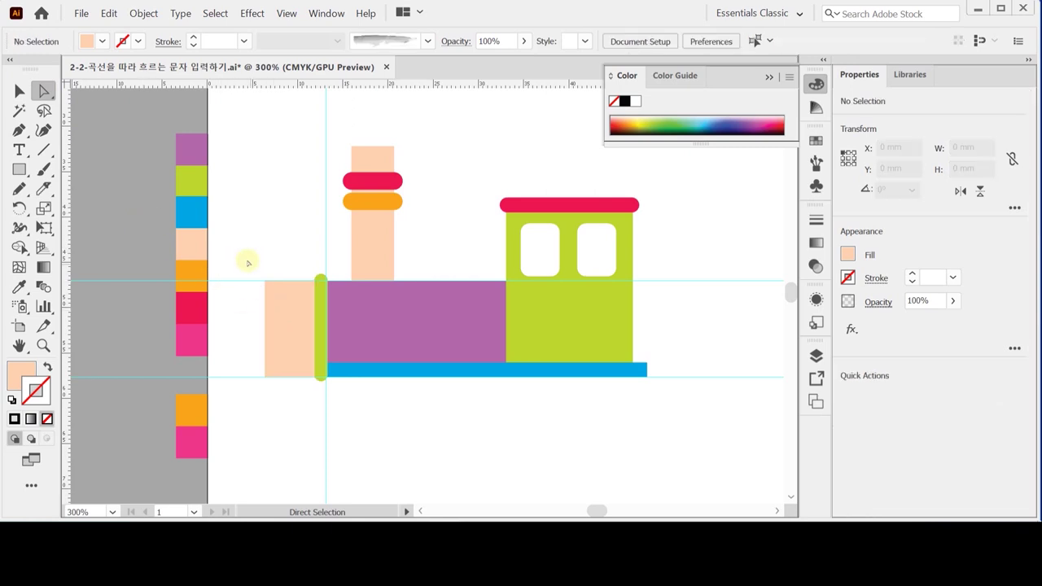
left_click_drag(247, 261, 279, 391)
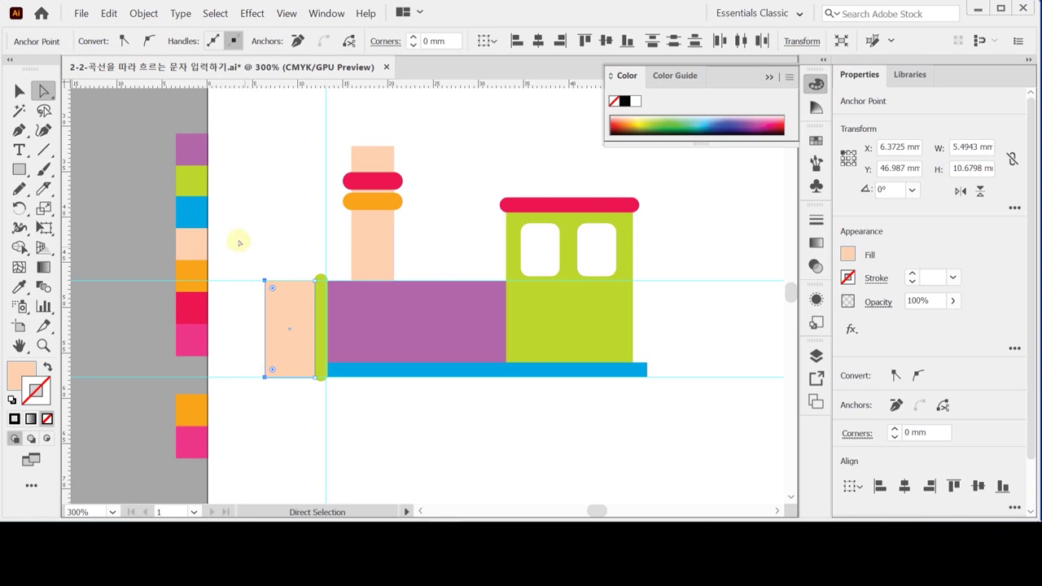
left_click_drag(244, 248, 282, 410)
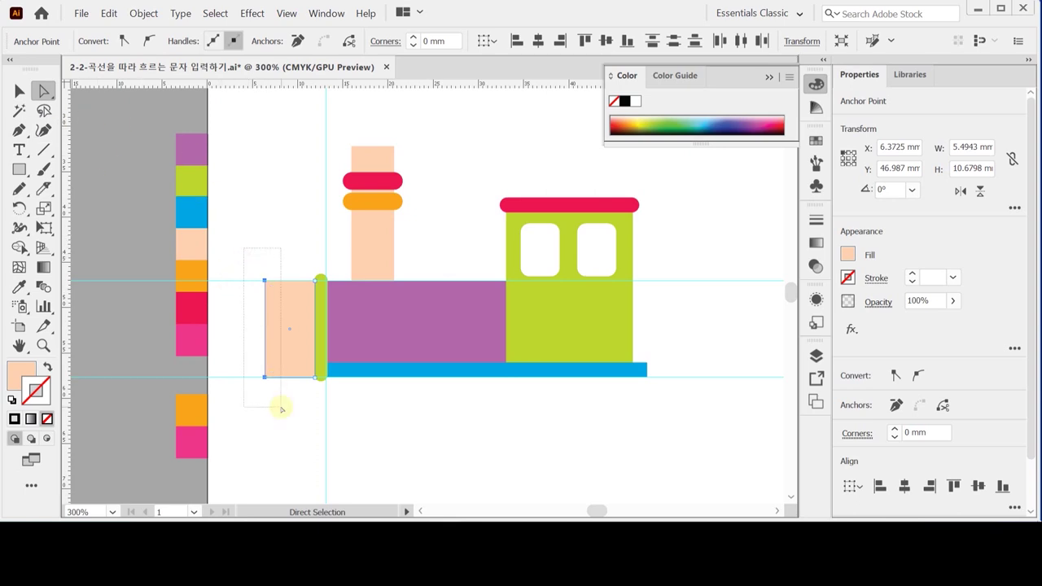
left_click_drag(282, 410, 282, 410)
right_click(259, 222)
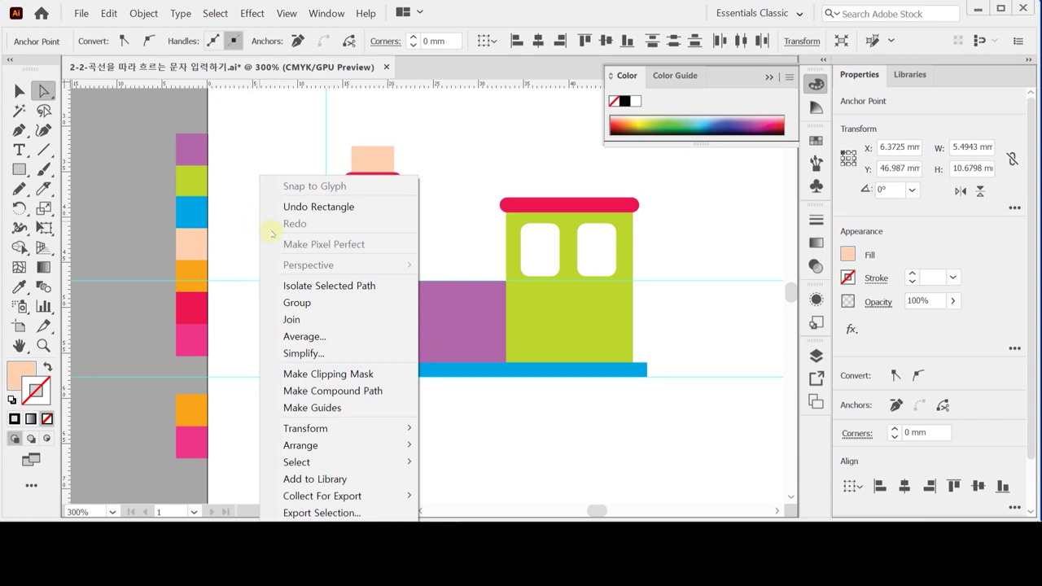
left_click(322, 337)
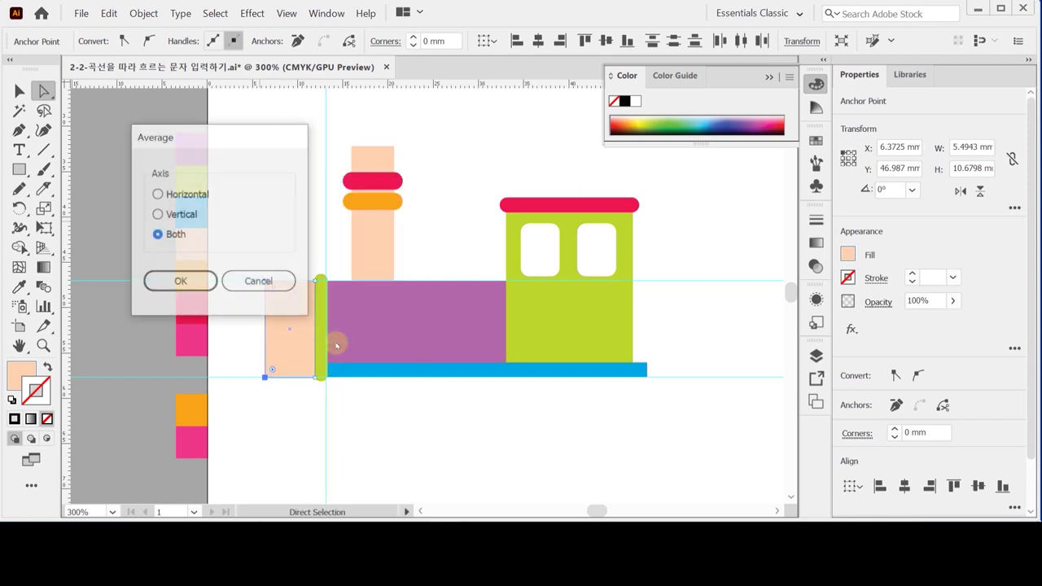
left_click_drag(233, 135, 221, 95)
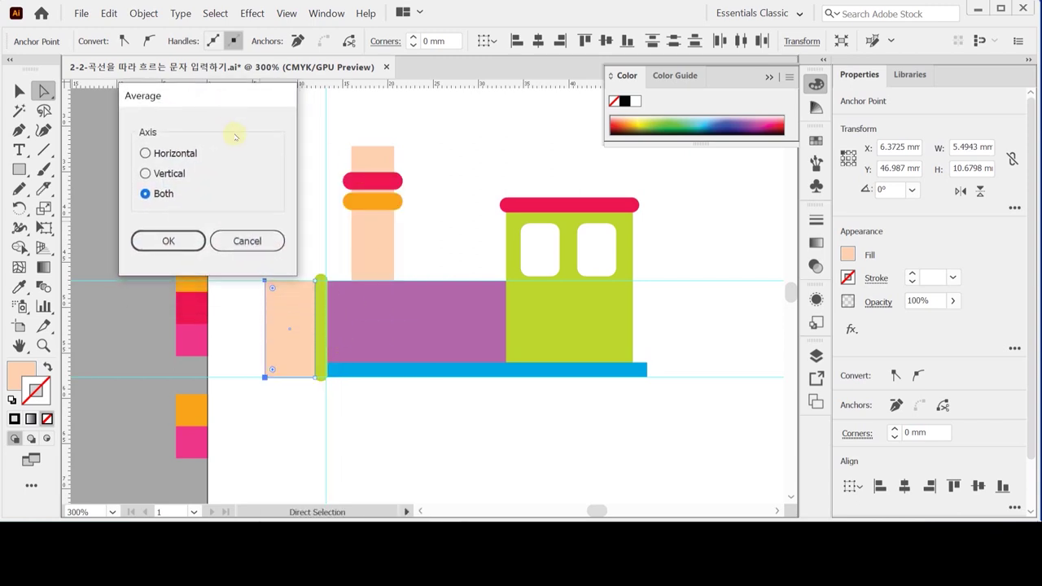
left_click(180, 154)
left_click(179, 174)
left_click(160, 195)
left_click_drag(187, 97, 164, 97)
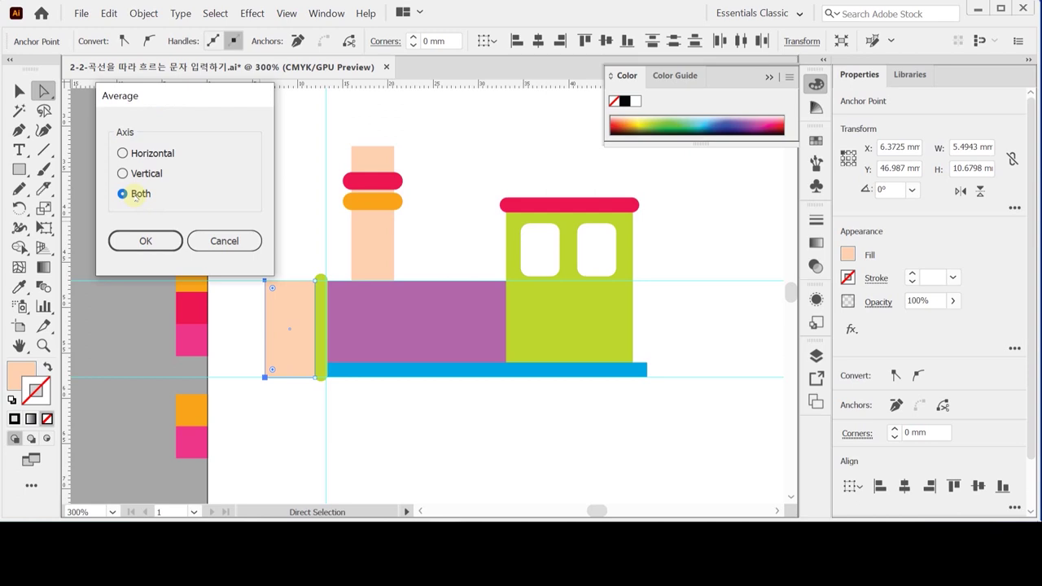
left_click(145, 241)
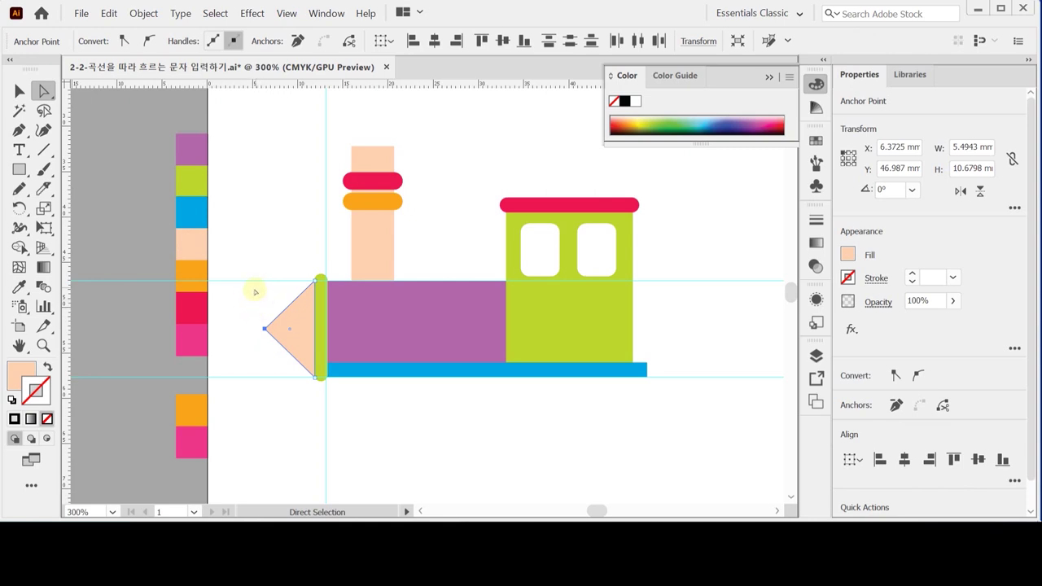
key("ctrl")
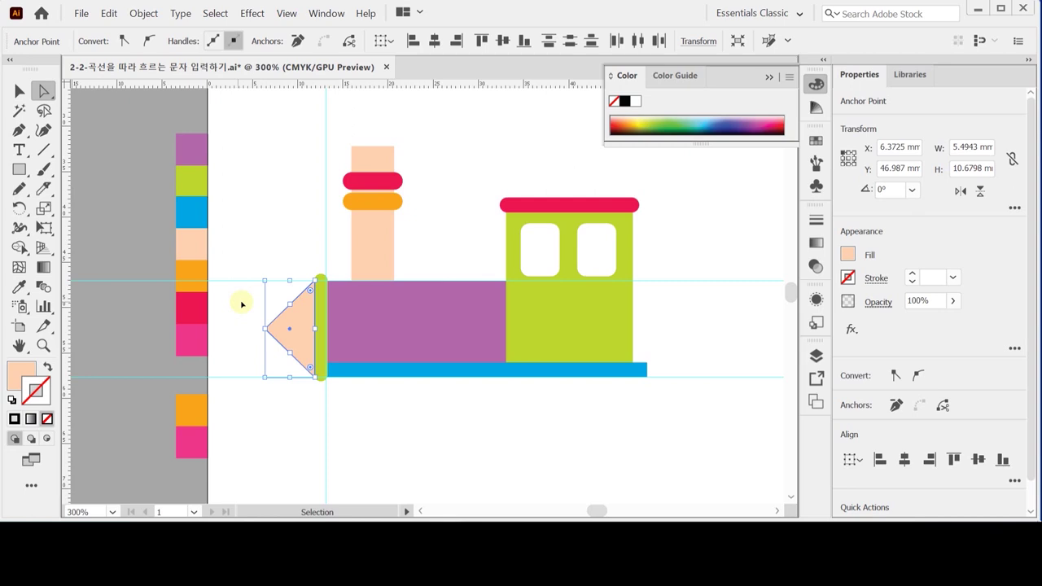
key("ctrl+s")
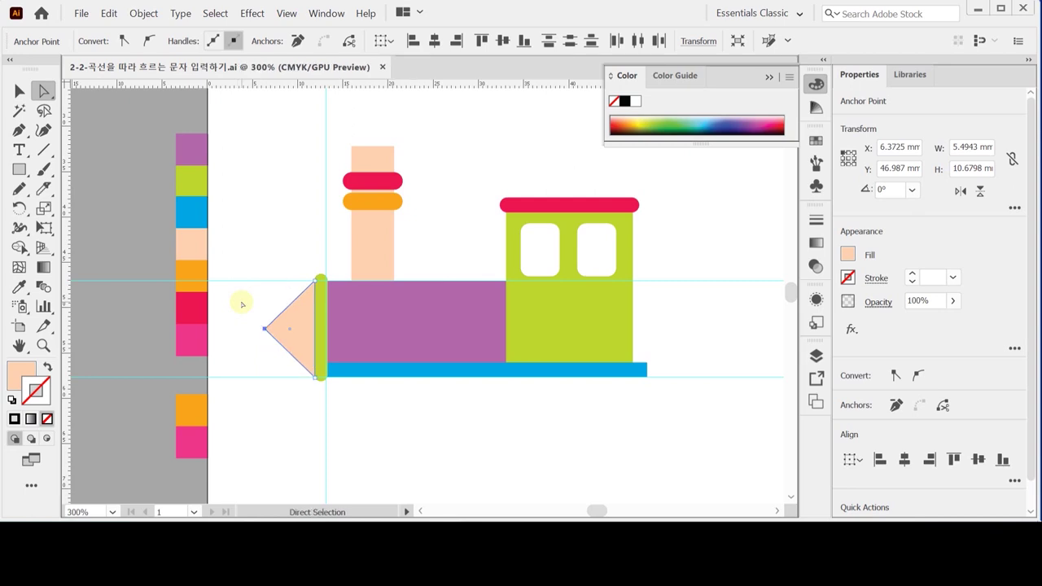
key("ctrl")
Draw a 6.5 mm circle in the swatch orange without stroke, overlapping the blue base bar below the chimney.
left_click(264, 412)
left_click(193, 411)
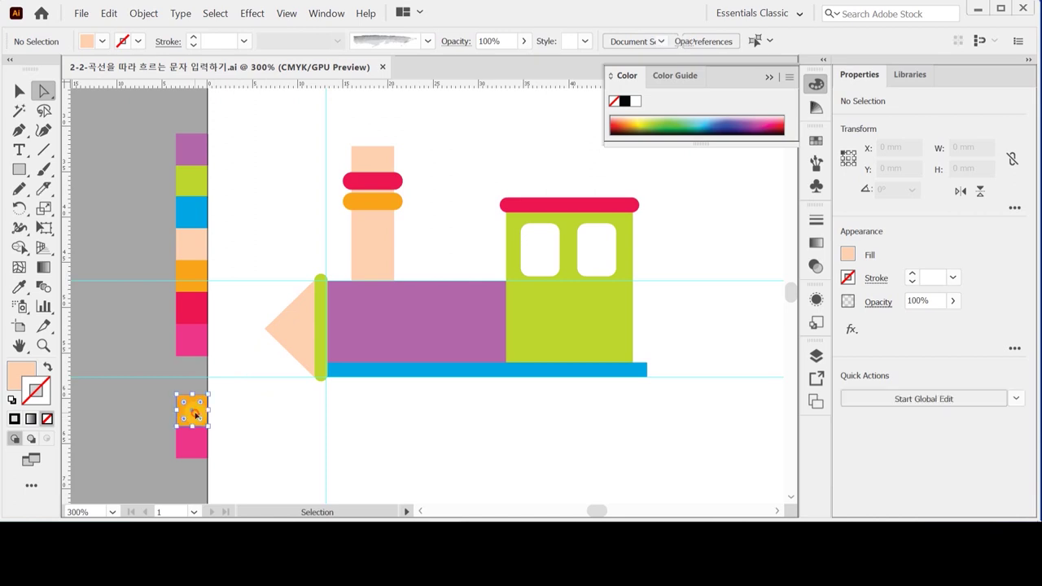
left_click(266, 421)
left_click(18, 169)
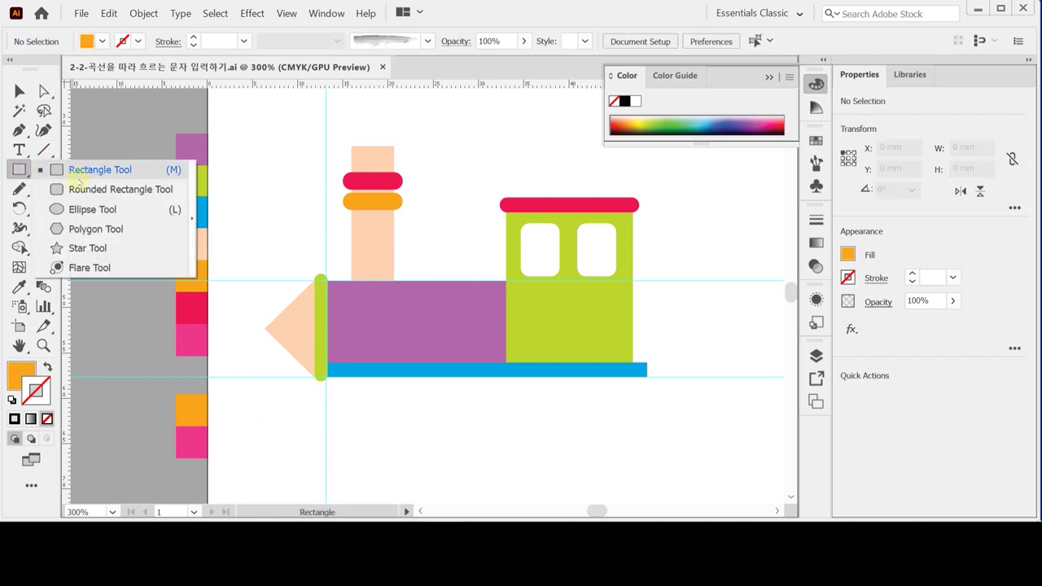
left_click(78, 210)
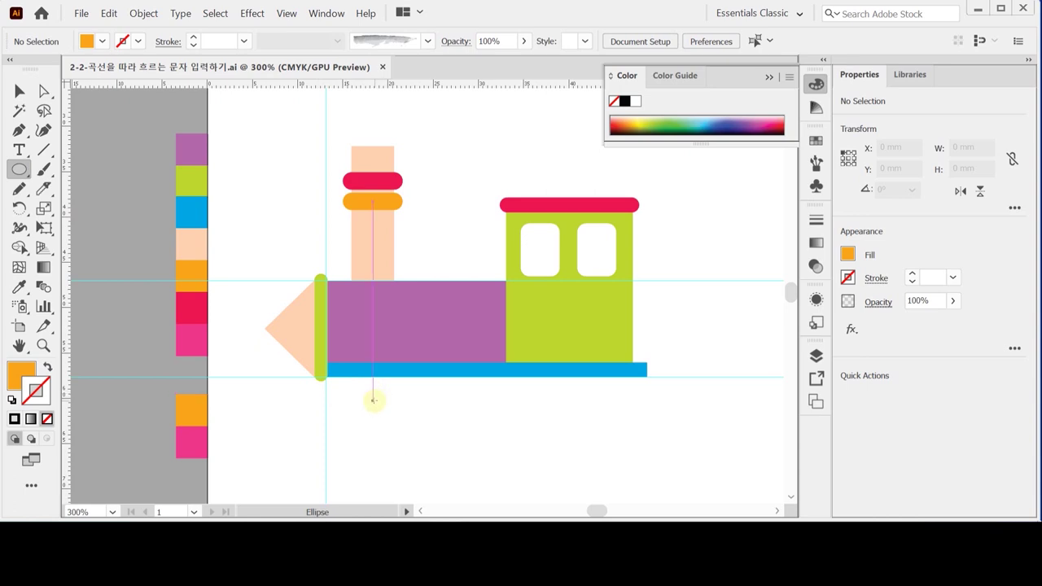
left_click(373, 401)
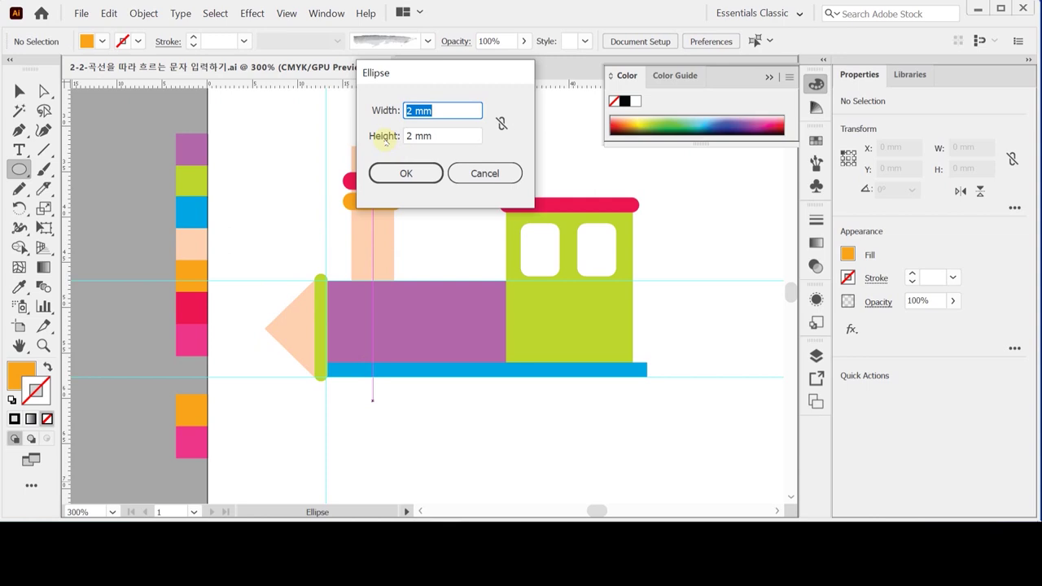
type("6.6")
double_click(414, 111)
type("6.5")
key("Tab")
type("6.5")
left_click(414, 173)
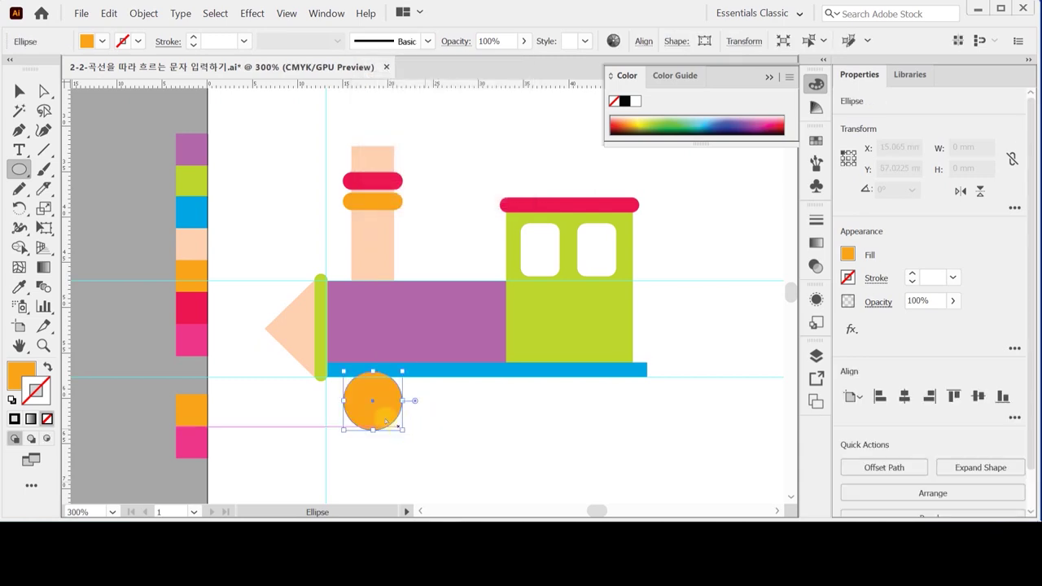
Move the orange circle under the front end of the blue base, beside the vertical guide and slightly overlapping the bar.
left_click_drag(377, 417, 371, 416)
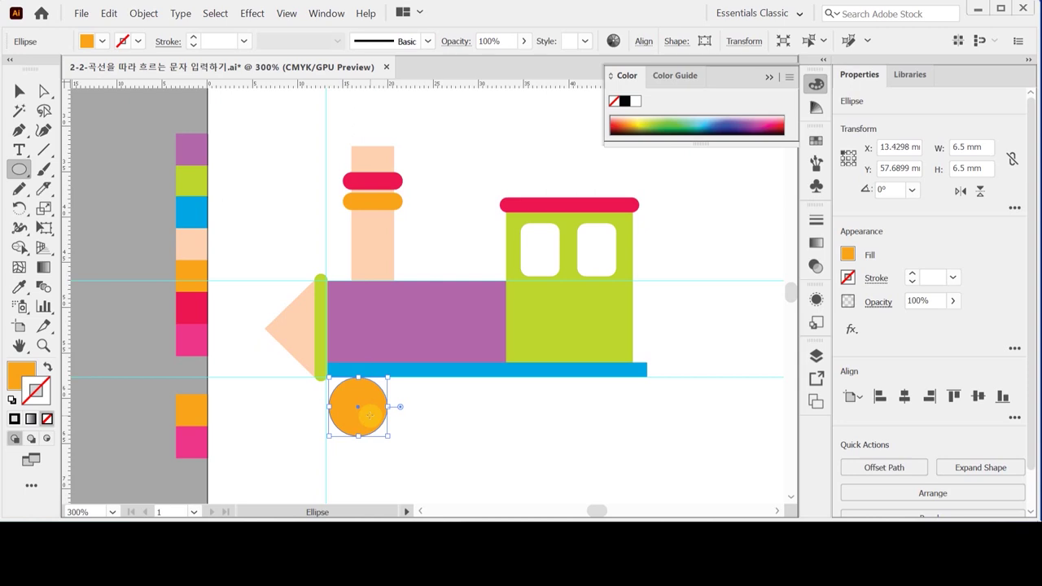
key("Up")
key("Left")
key("Left")
key("Right")
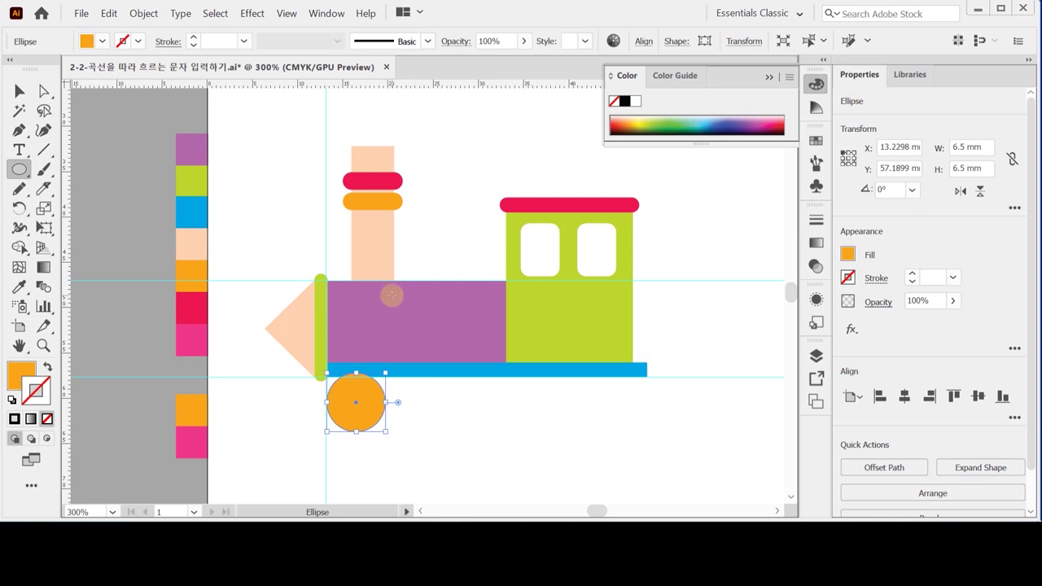
key("ctrl")
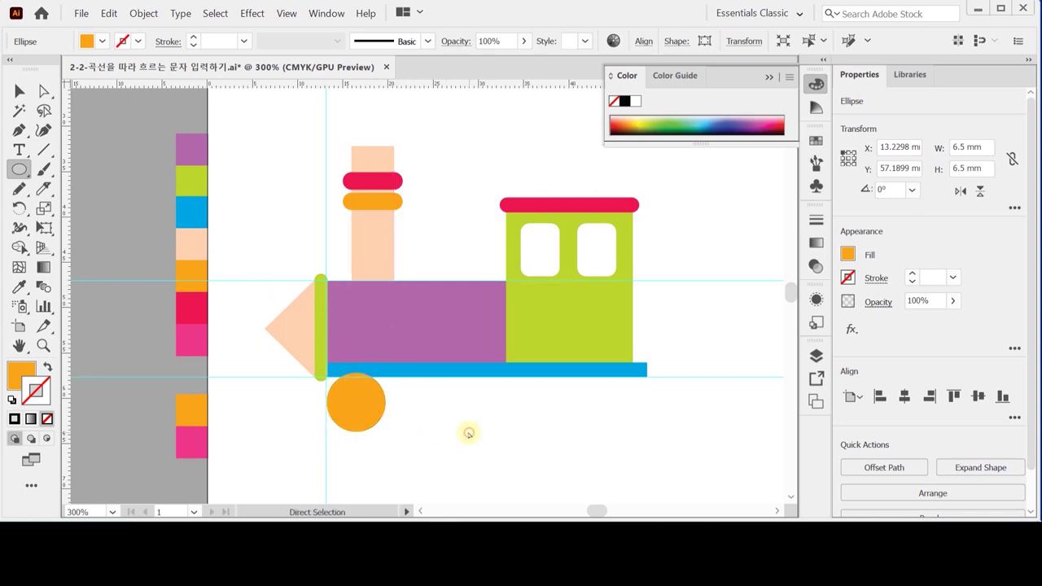
left_click(468, 432, "ctrl")
Draw a concentric circle about 2.7 mm in diameter at the orange wheel's centre in outline mode, and return to the colour preview.
scroll(380, 421, "up", 1)
scroll(426, 380, "up", 1)
scroll(418, 307, "up", 1)
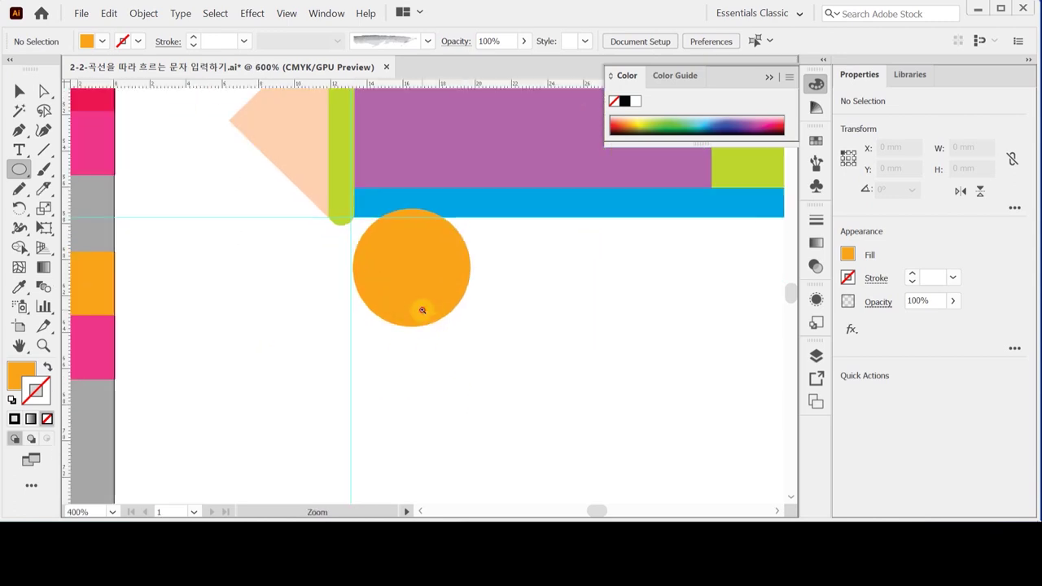
scroll(423, 318, "up", 1)
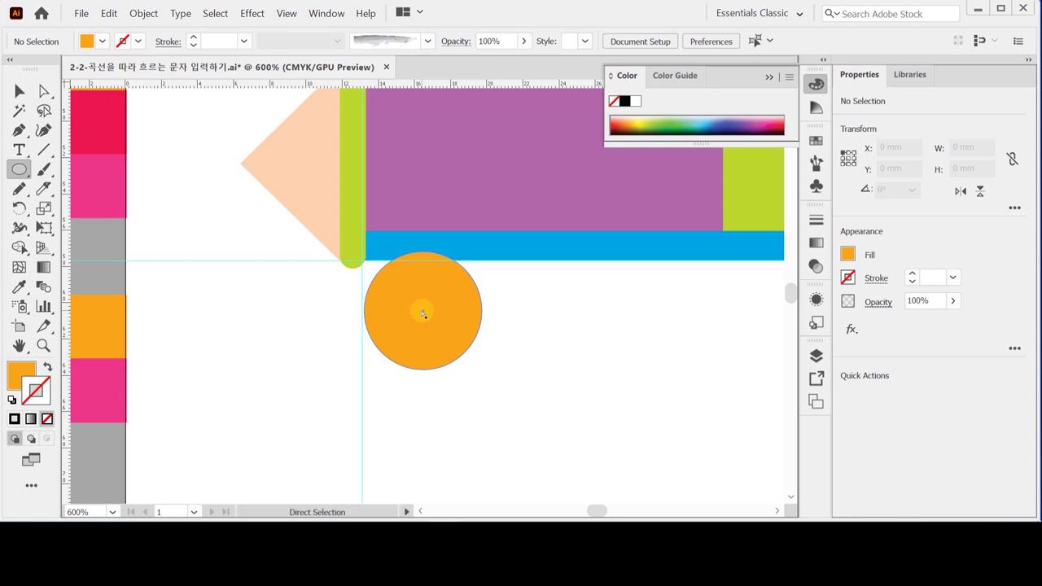
key("ctrl+y")
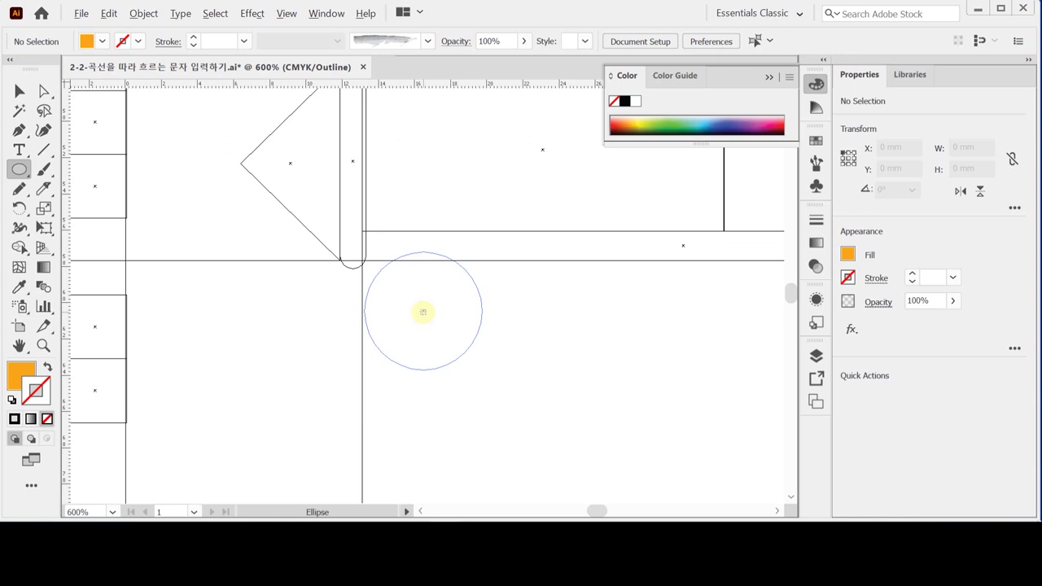
left_click_drag(423, 312, 438, 334)
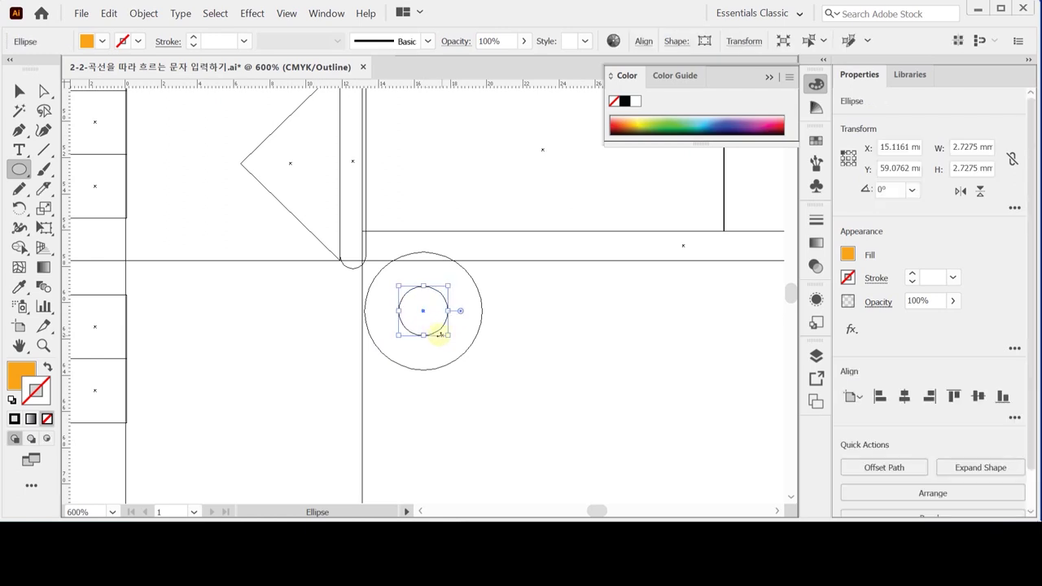
key("ctrl")
key("ctrl+y")
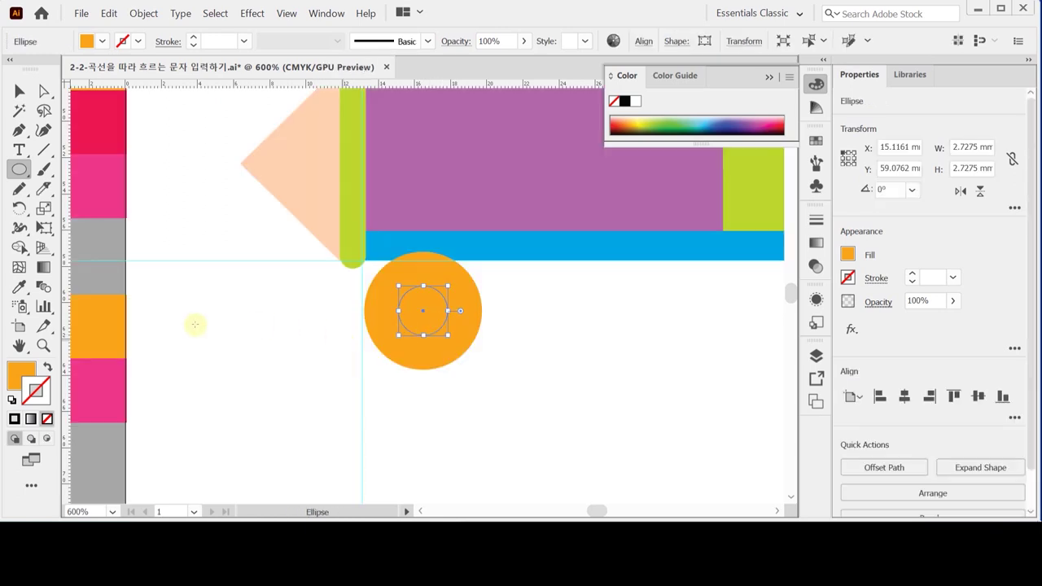
Fill the wheel's inner circle with the pink sampled from the swatch below the separate orange one.
left_click_drag(109, 407, 240, 399)
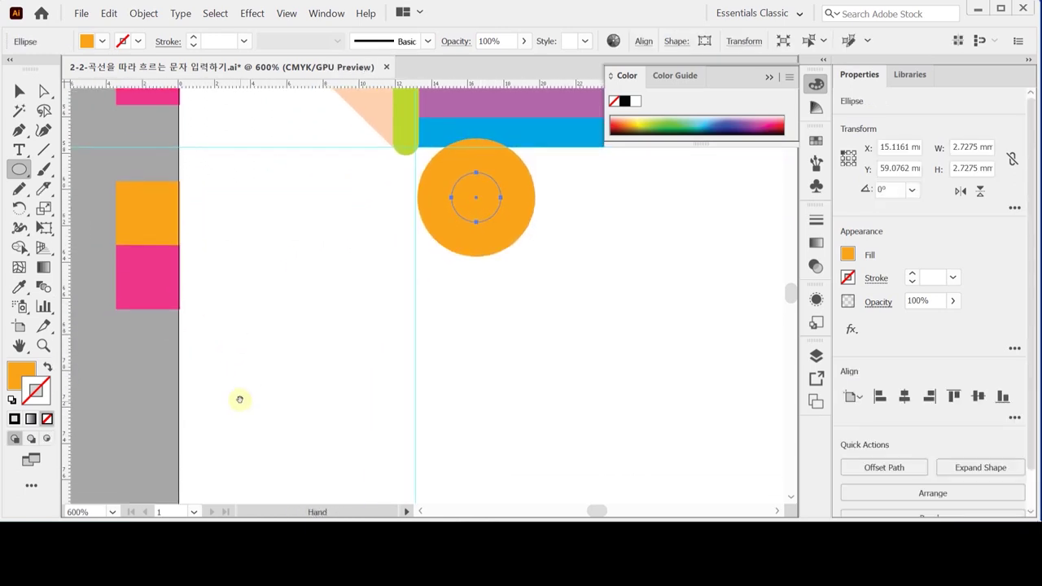
key("i")
left_click(163, 302)
left_click(377, 307, "ctrl")
left_click(457, 290, "ctrl+alt")
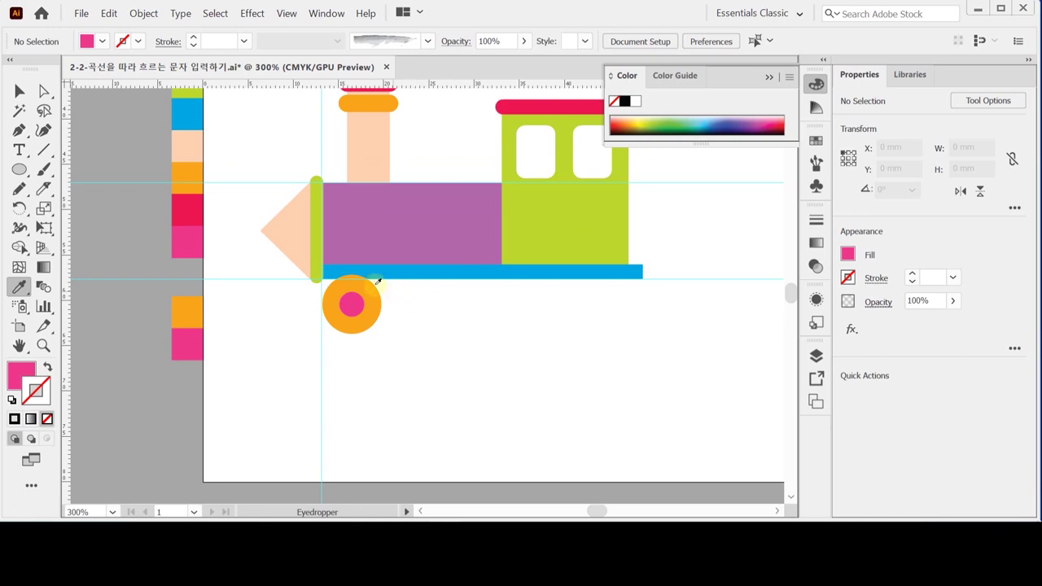
Align the wheel's orange and pink circles on their horizontal centres.
key("v")
left_click_drag(328, 337, 375, 303)
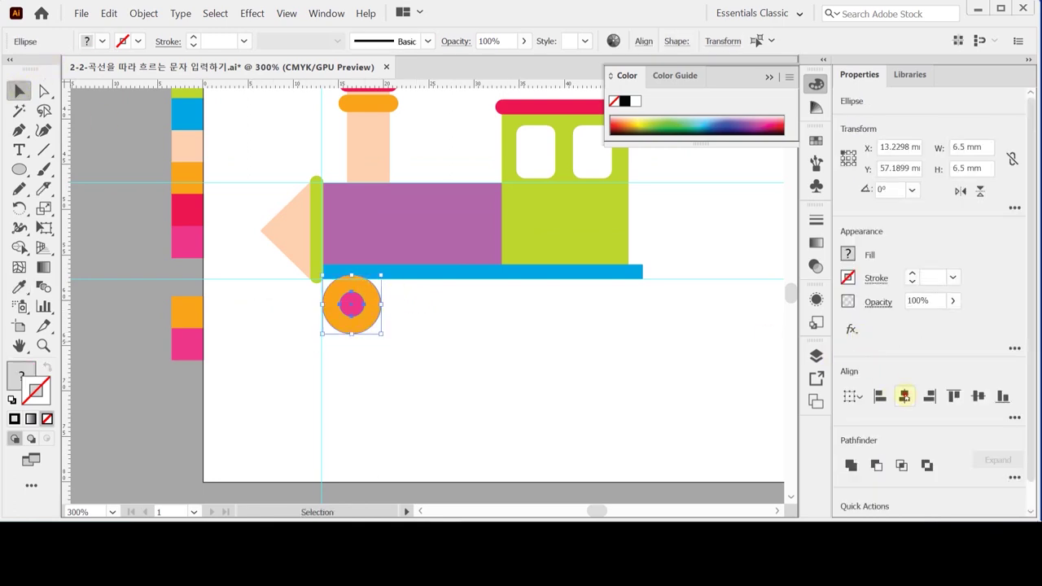
left_click(552, 353)
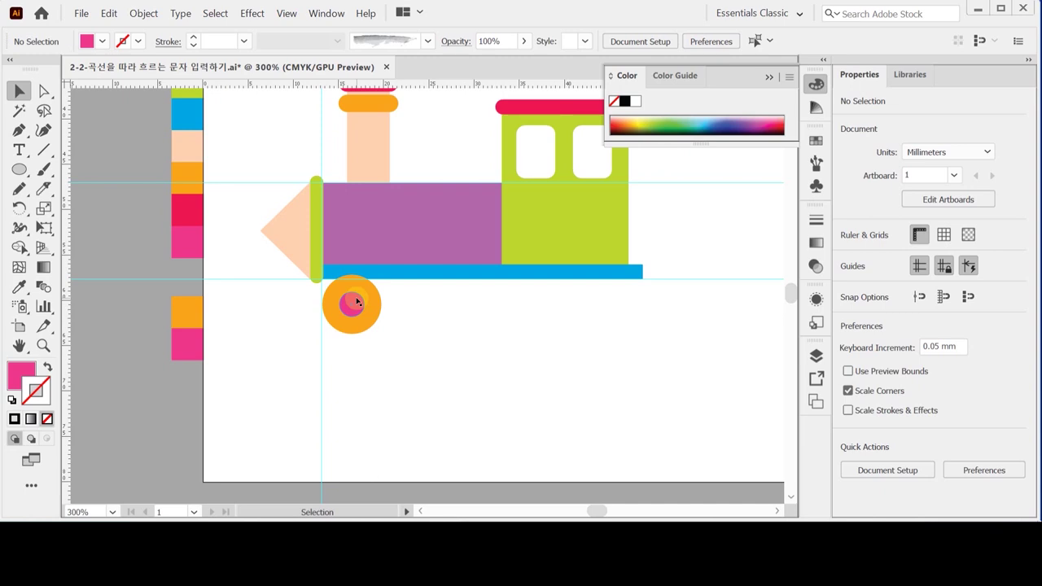
Copy the whole wheel horizontally with a small gap and repeat the copy to make a row of three wheels.
left_click_drag(310, 377, 395, 304)
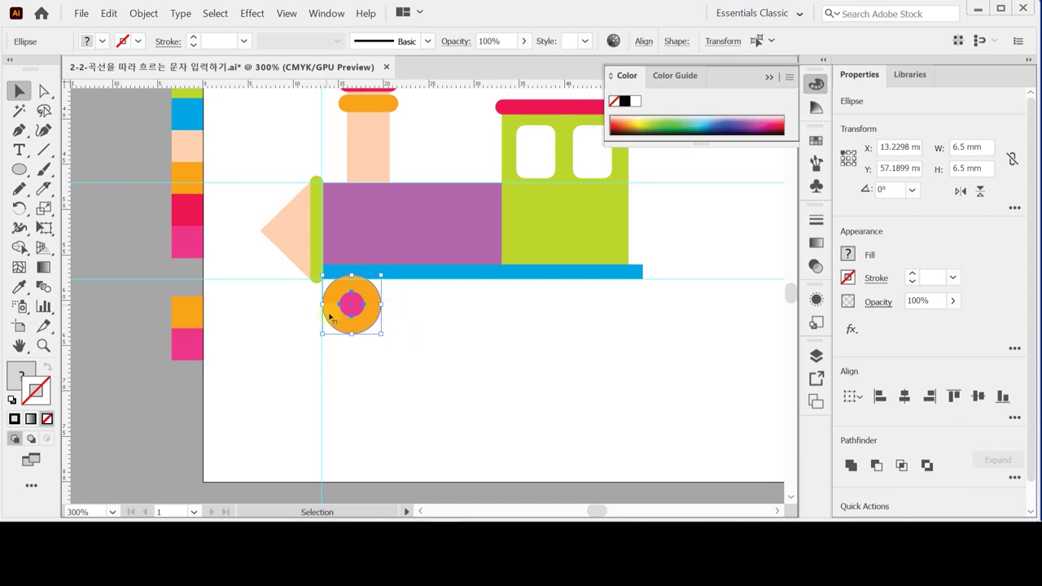
left_click_drag(352, 306, 417, 306)
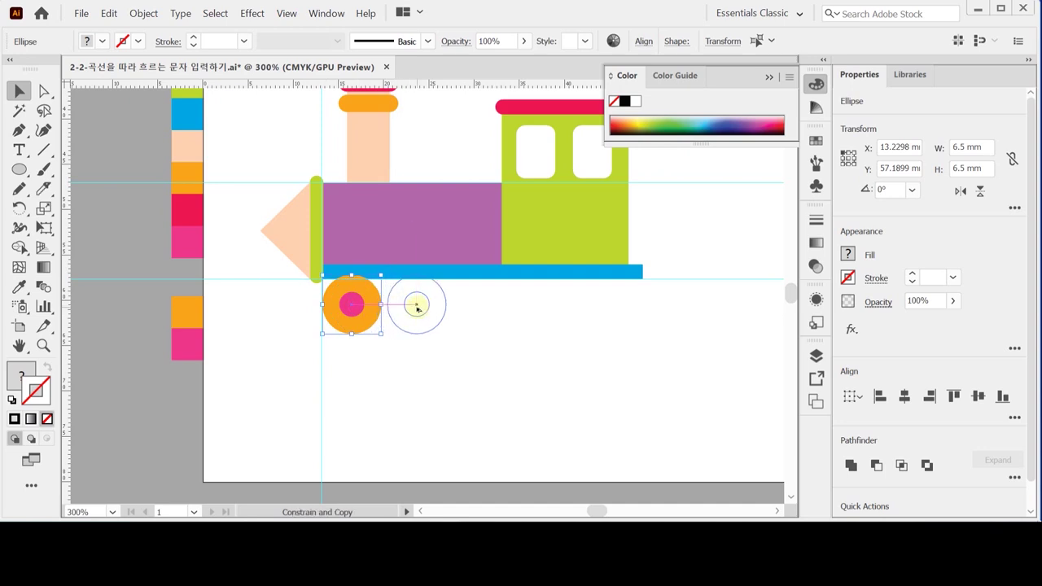
left_click_drag(417, 307, 417, 306)
key("ctrl+d")
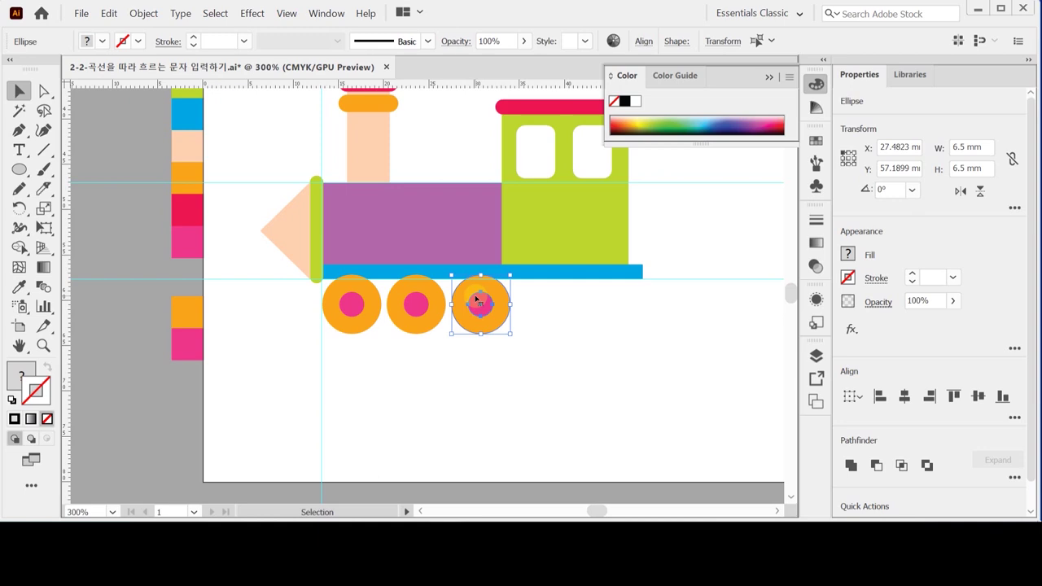
Draw a 12 mm circle in the small wheels' orange, overlapping the green cab's lower part and the blue base.
key("a")
left_click(533, 334)
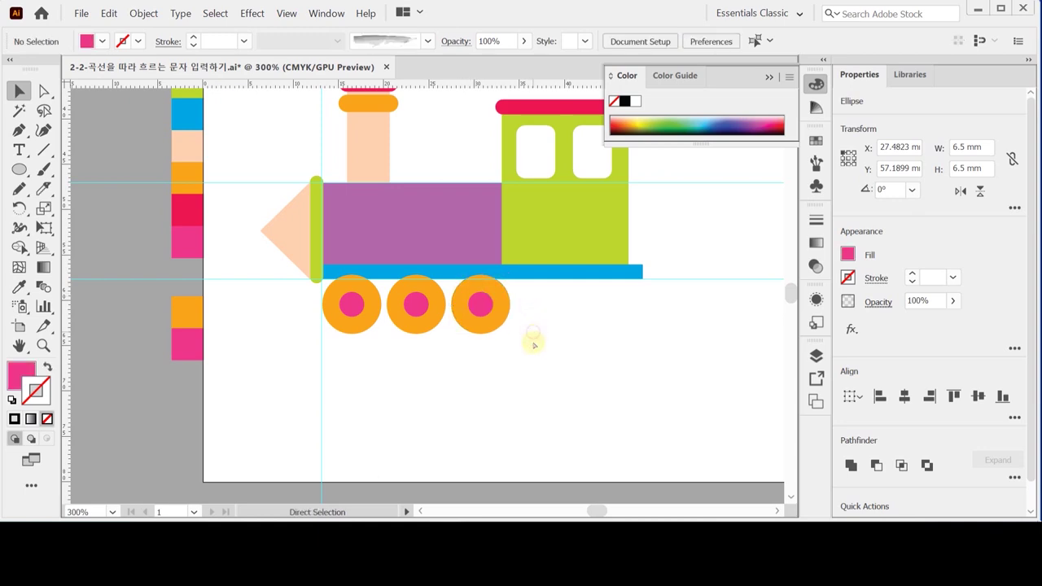
left_click(498, 326)
left_click(576, 327)
key("v")
left_click(18, 169)
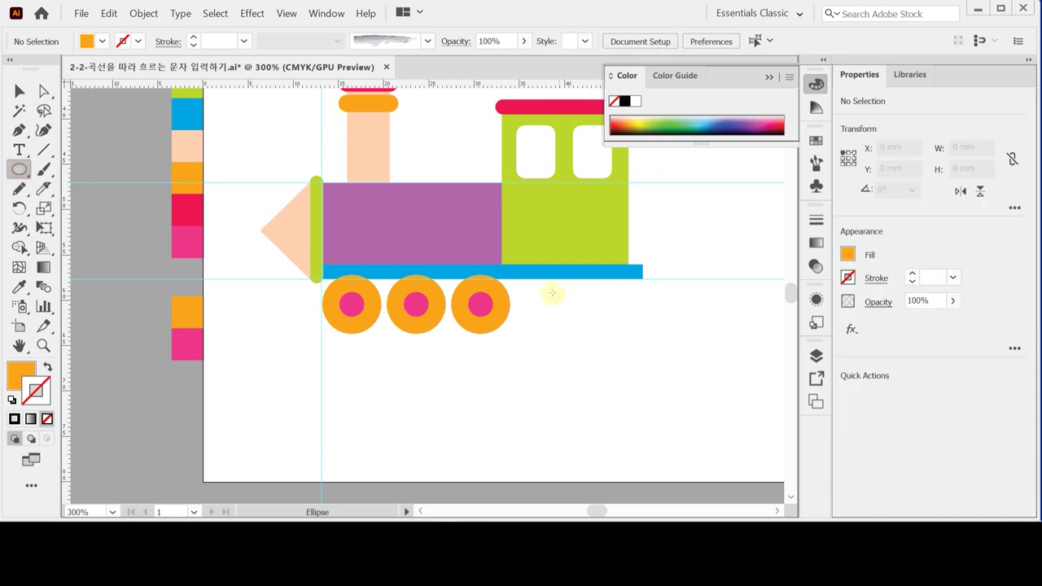
scroll(565, 299, "right", 3)
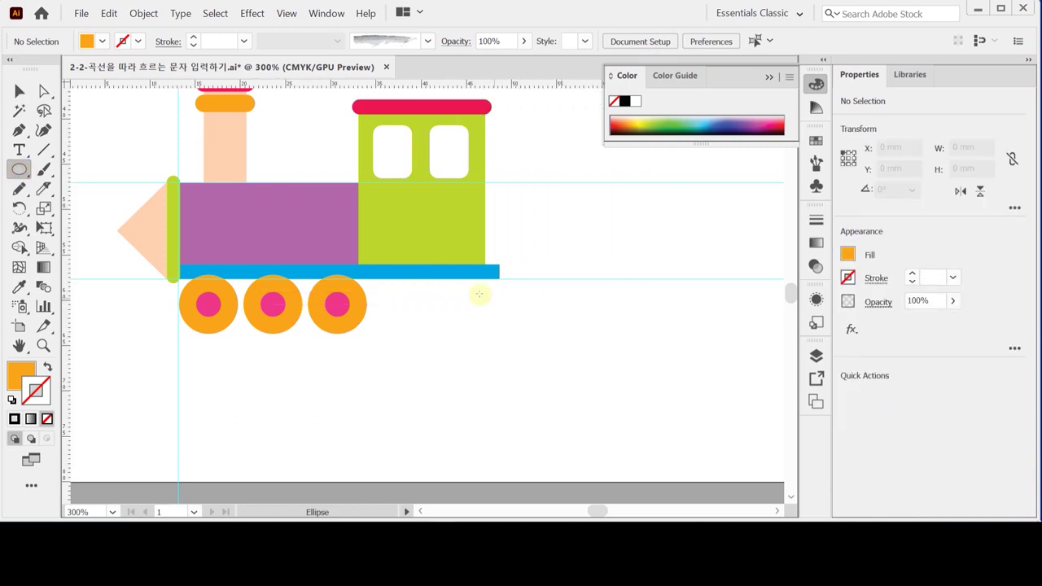
left_click(421, 297)
type("12")
key("Tab")
type("12")
left_click(408, 173)
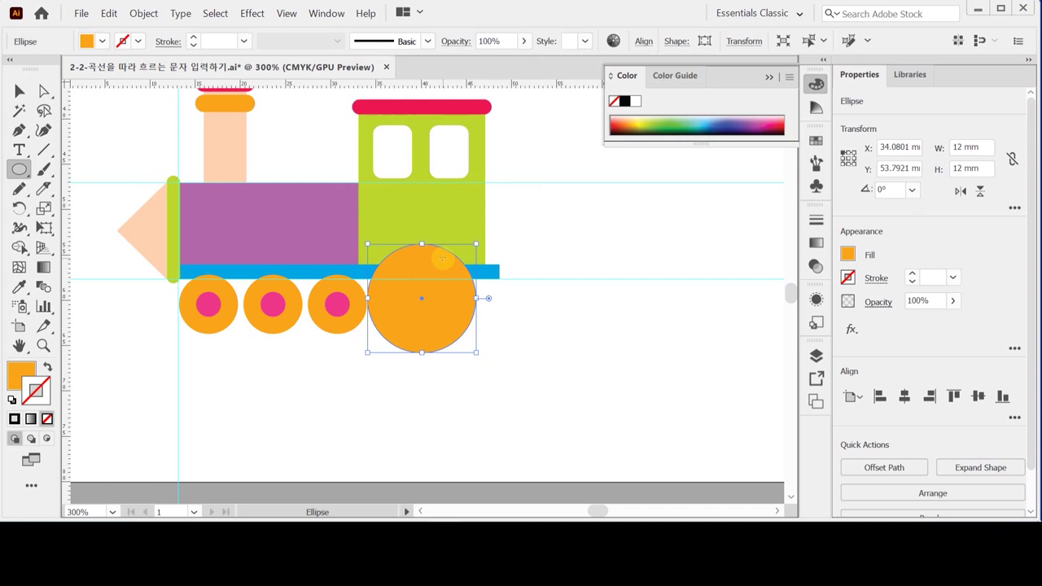
Move the large orange circle so it centres on the lower guide beside the third small wheel, its bottom about level with the small wheels.
key("Right")
key("Right")
key("Right")
key("Right")
key("Right")
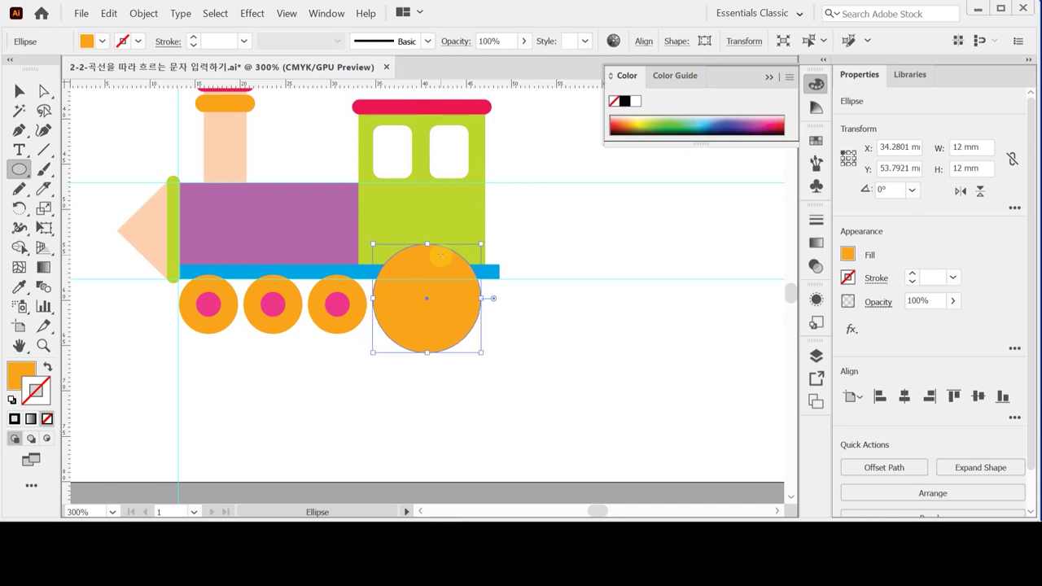
key("Right")
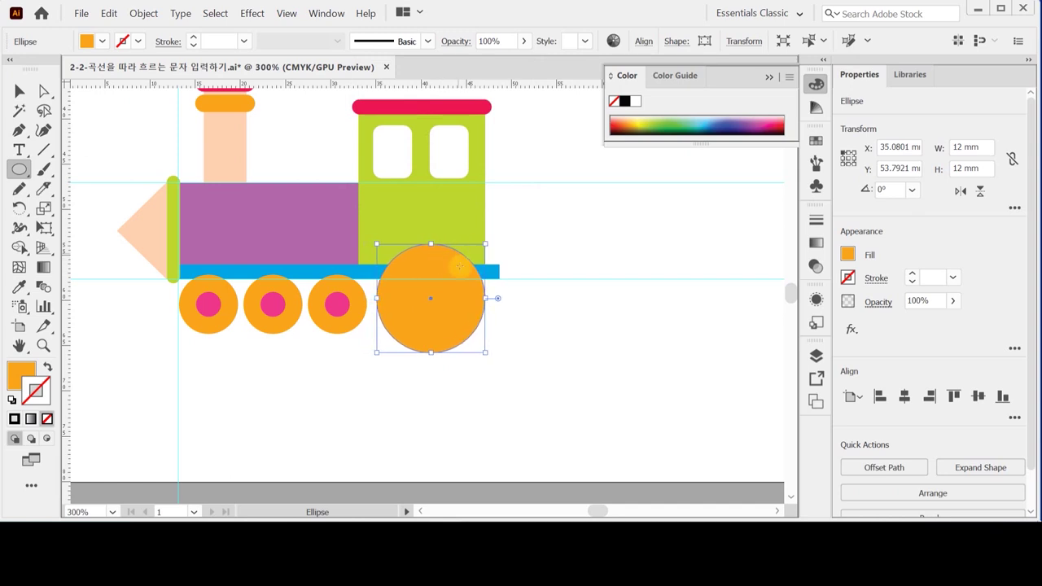
left_click_drag(440, 329, 436, 312)
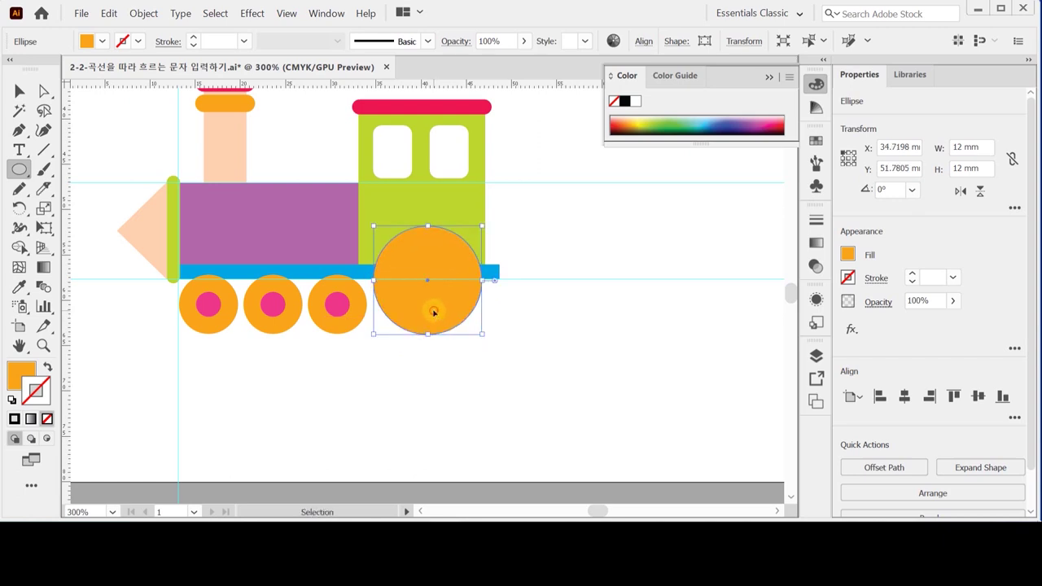
left_click(426, 363)
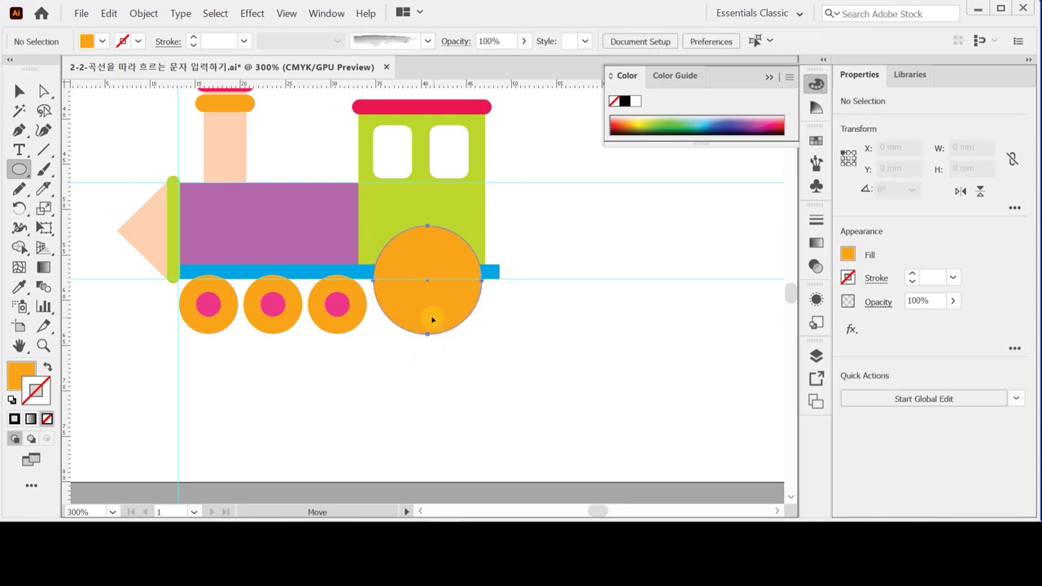
left_click_drag(432, 320, 429, 320)
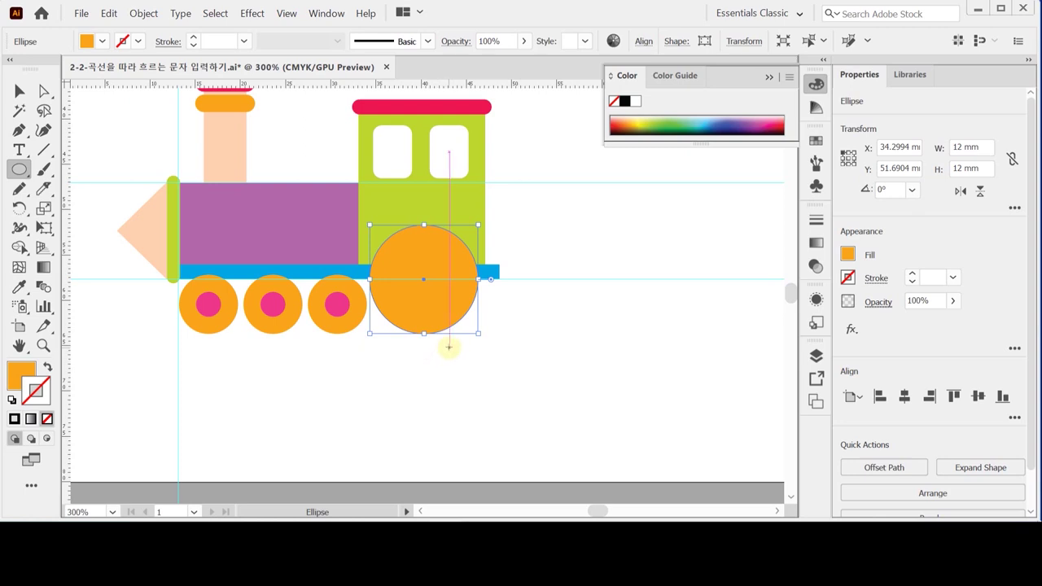
Draw a concentric circle about 7.6 mm wide inside the large orange wheel, starting from its centre.
key("ctrl+shift+a")
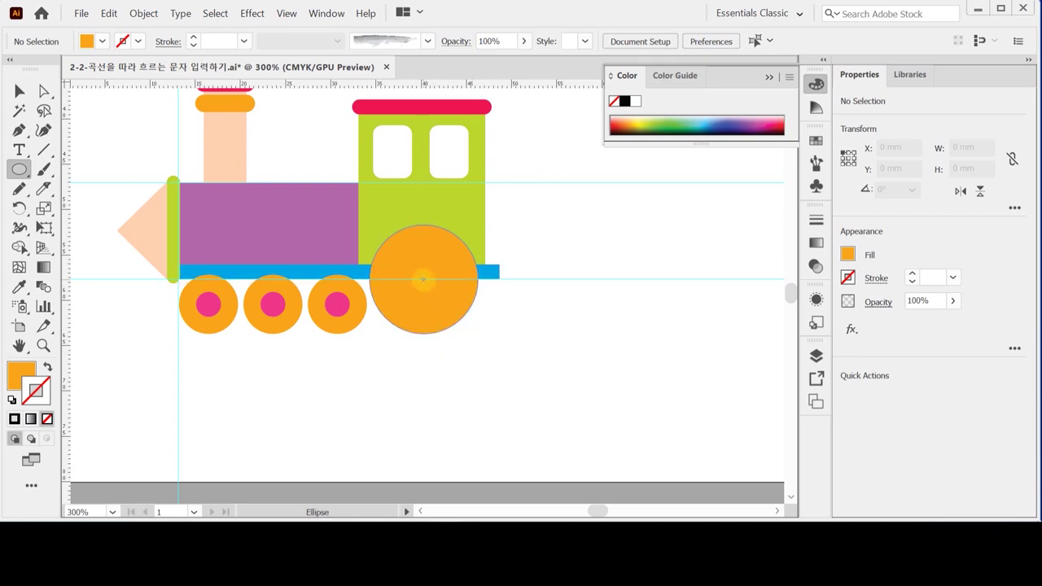
left_click_drag(422, 279, 441, 308)
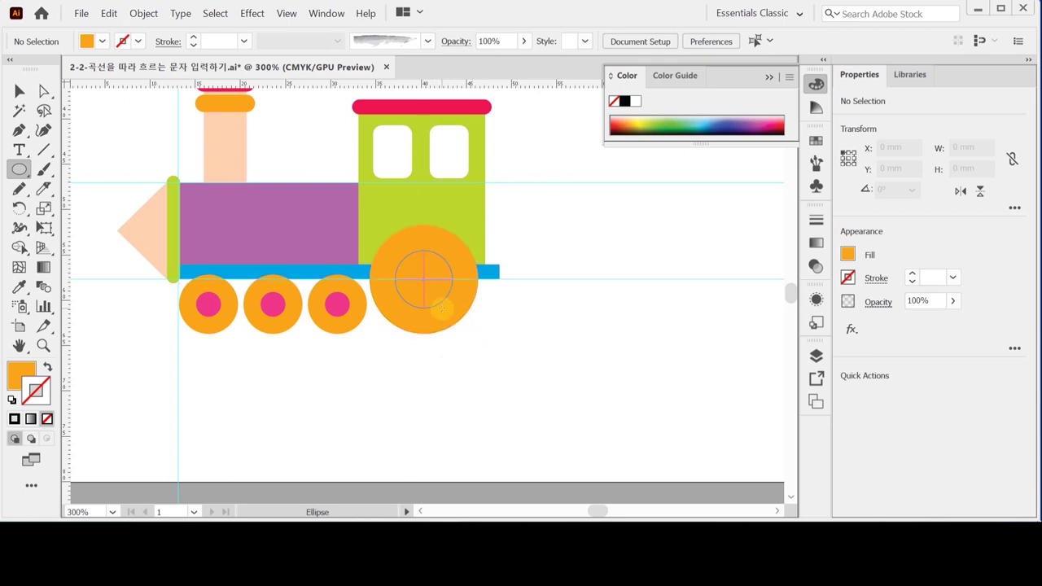
left_click_drag(442, 308, 478, 333)
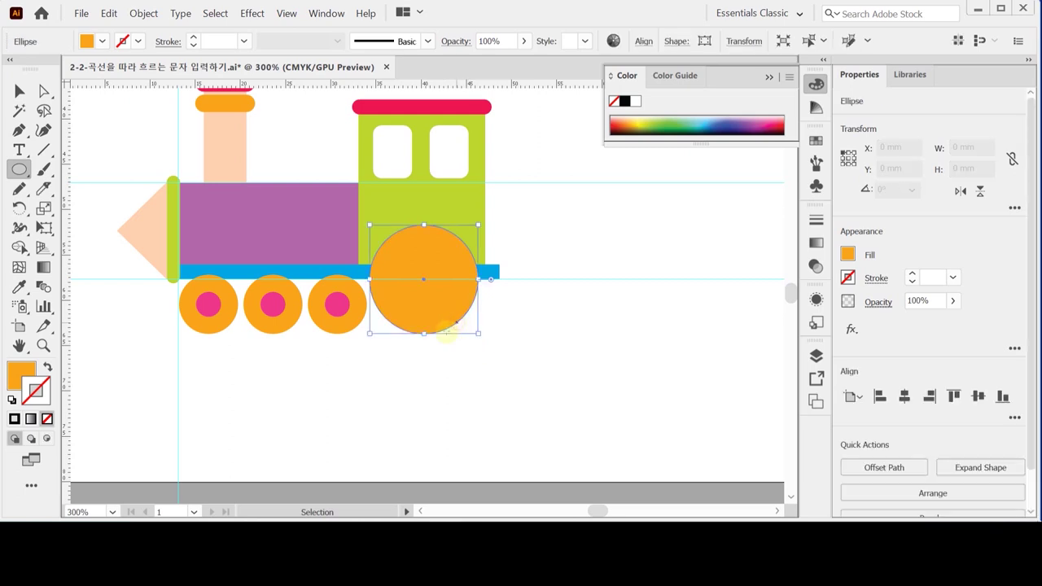
Fill the large wheel's outer circle with a darker orange of magenta 60% and yellow 90%.
scroll(399, 334, "left", 4)
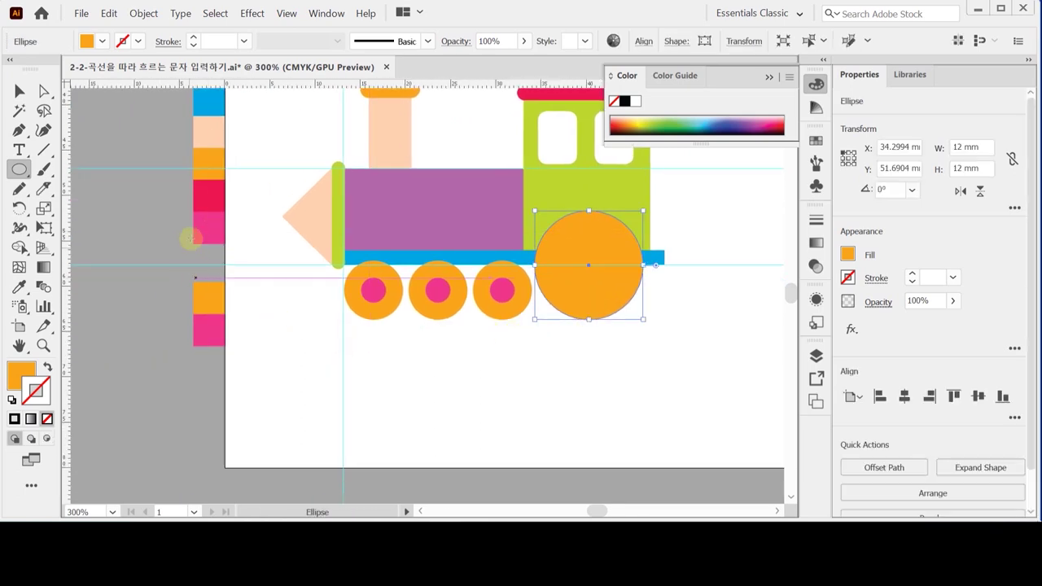
left_click_drag(285, 258, 254, 275)
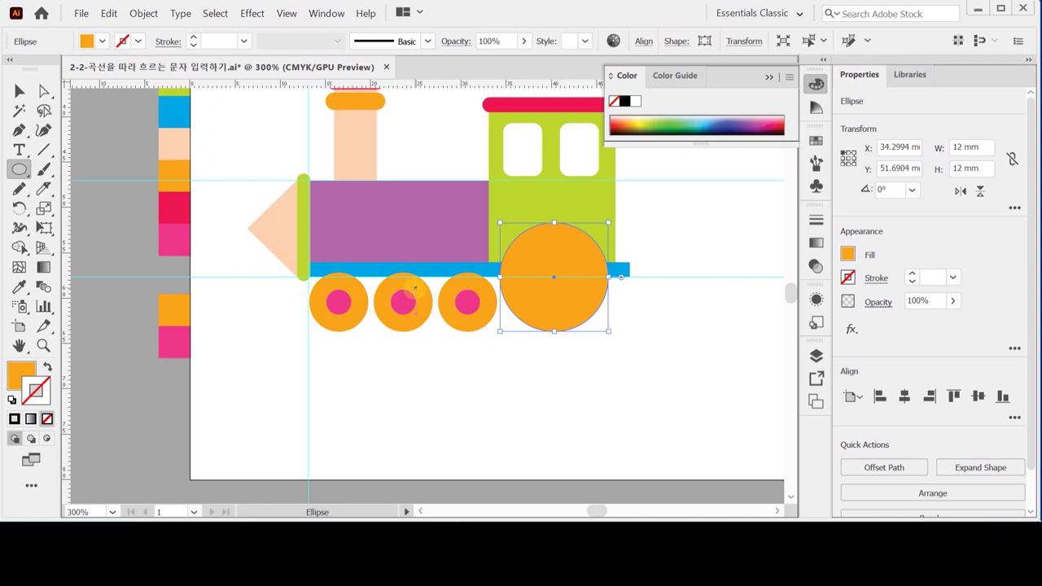
left_click_drag(627, 75, 798, 105)
left_click(769, 77)
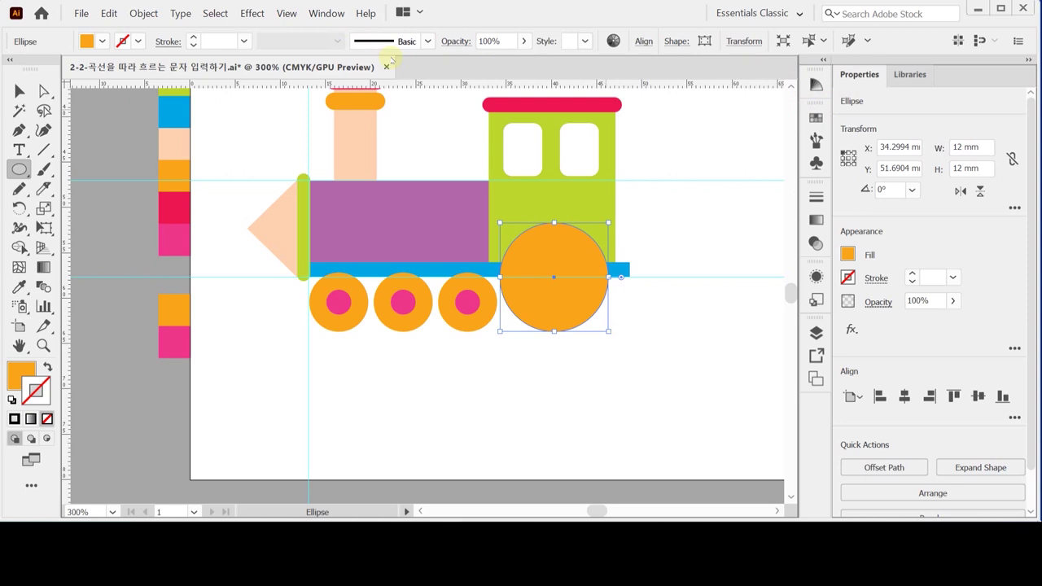
key("F6")
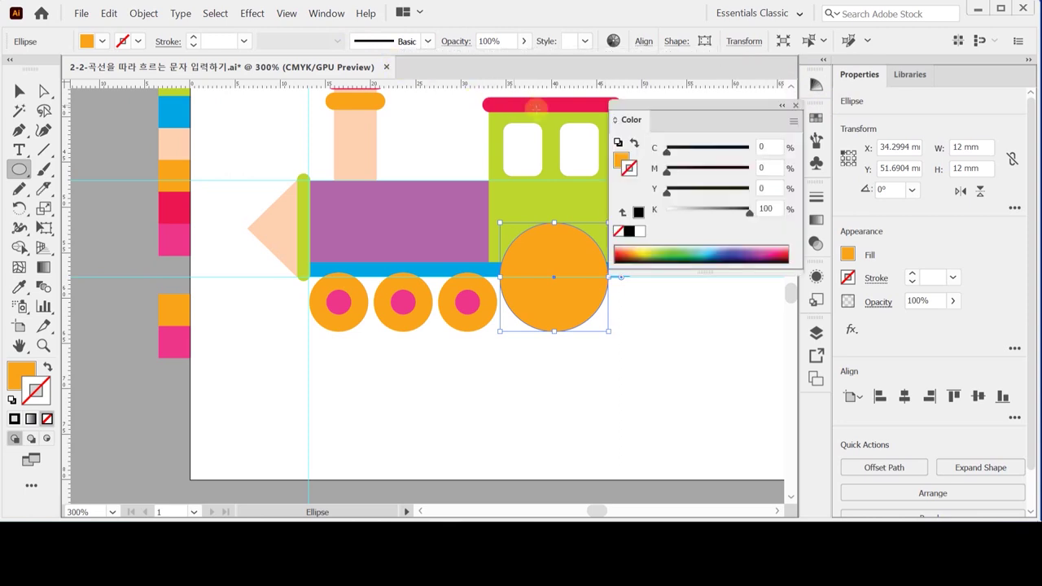
left_click(621, 159)
left_click(769, 167)
type("60")
key("Tab")
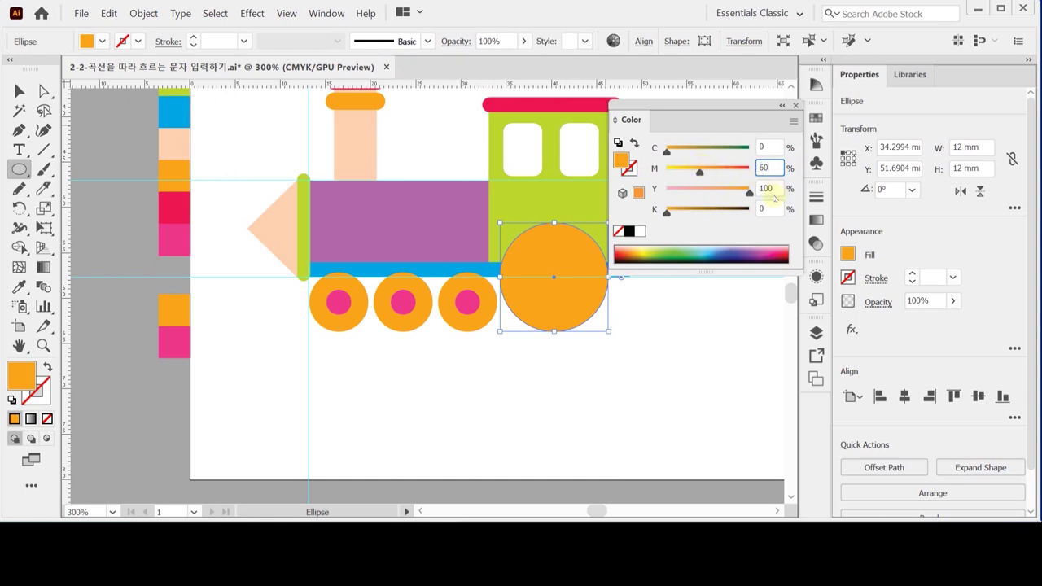
type("90")
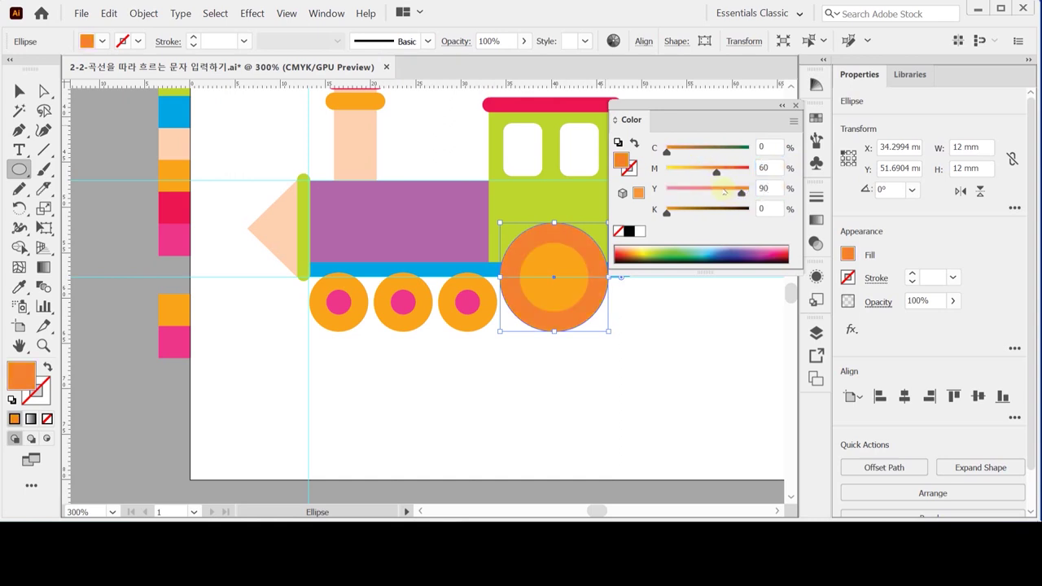
key("ctrl+shift+a")
Draw a hub circle about 2.6 mm wide at the large wheel's centre and fill it with the small wheels' pink.
left_click(571, 301)
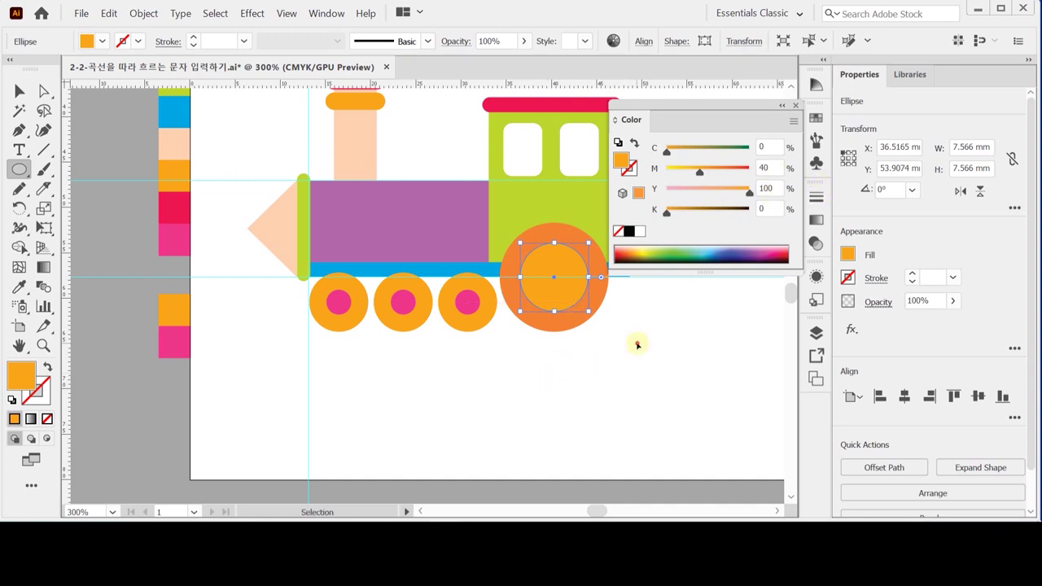
key("ctrl+shift+a")
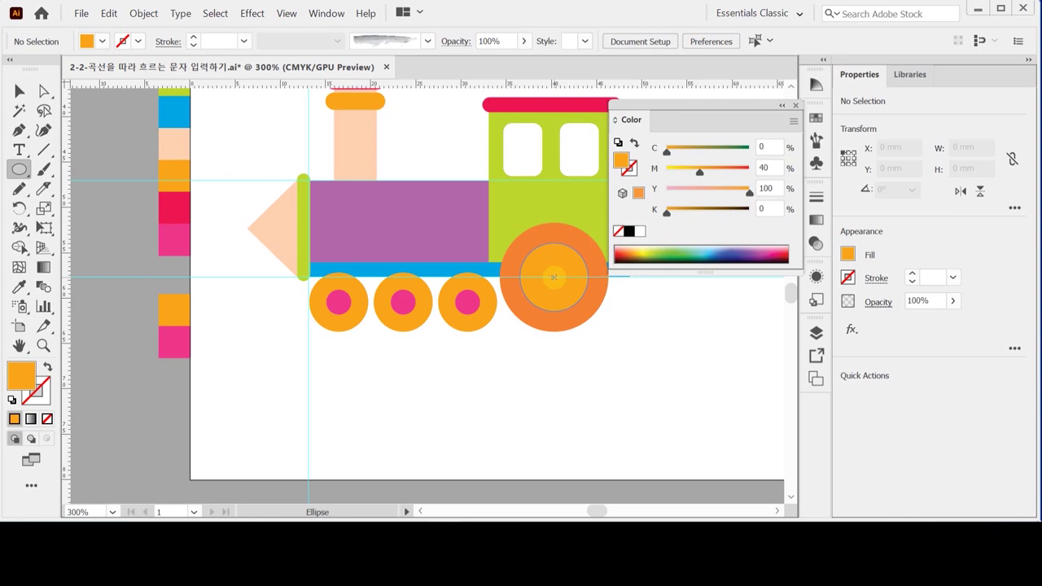
left_click_drag(553, 277, 574, 294)
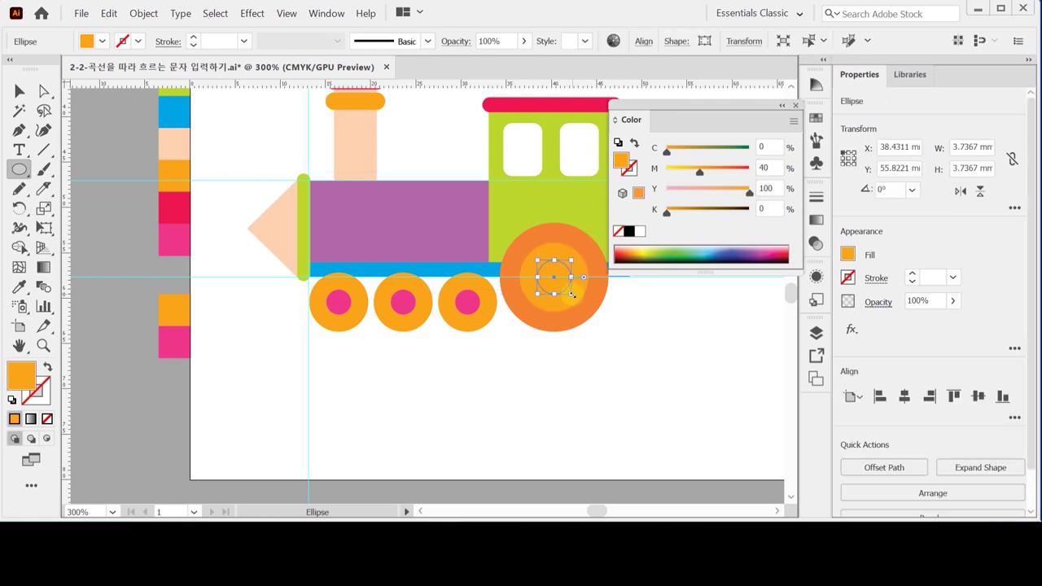
key("ctrl+shift+a")
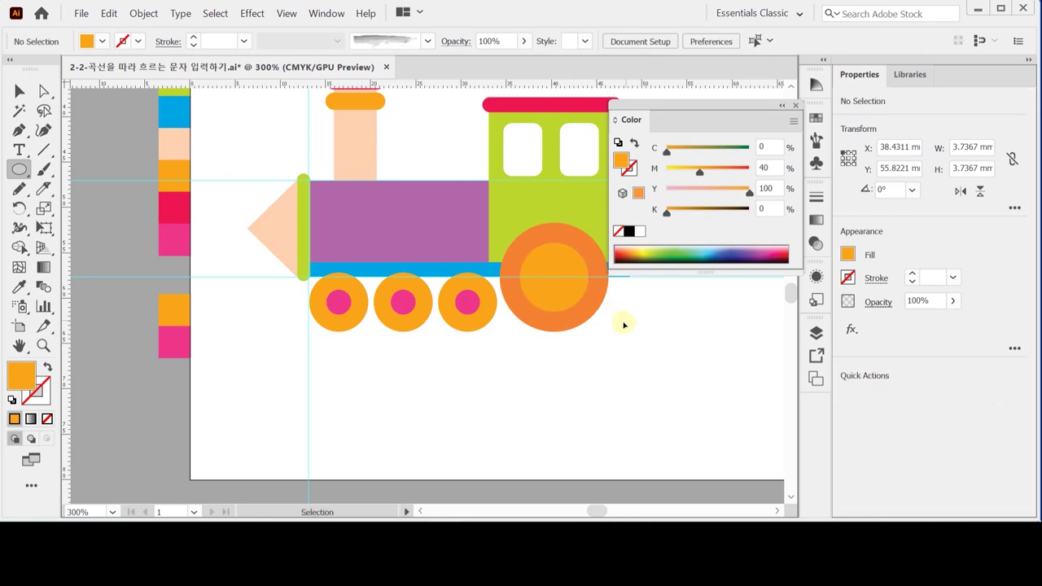
left_click_drag(554, 278, 566, 288)
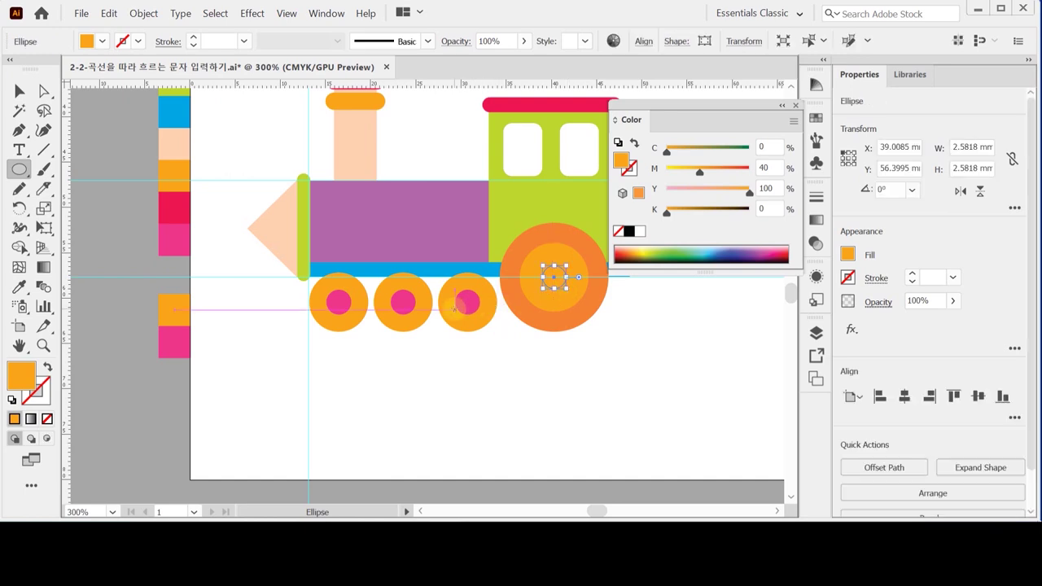
key("i")
left_click(456, 303)
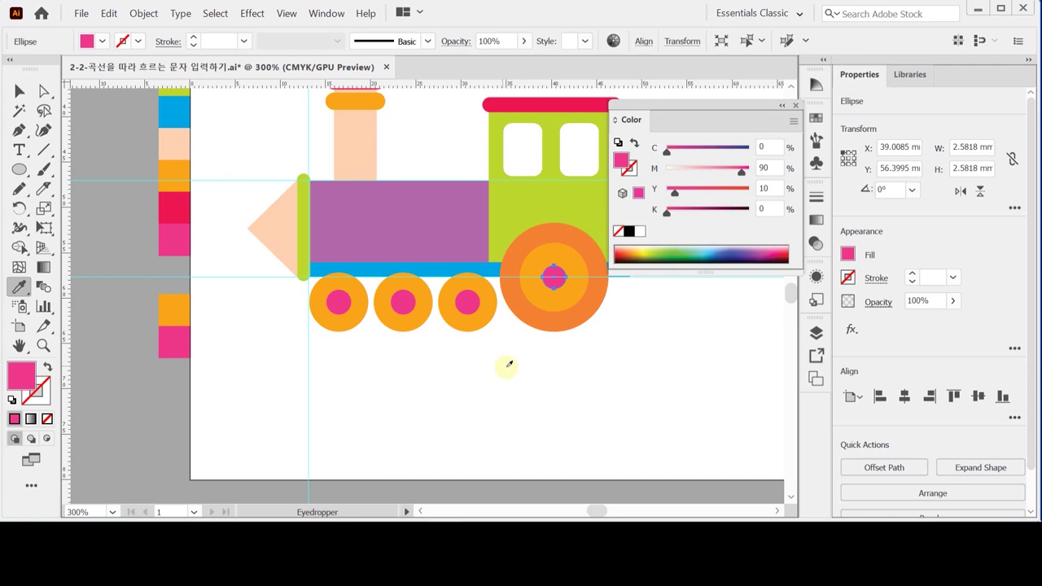
Draw a 20 × 13 mm green rectangle in the empty area behind the train's cab.
key("ctrl+shift+a")
left_click_drag(630, 291, 551, 302)
scroll(410, 327, "right", 2)
scroll(410, 327, "up", 3)
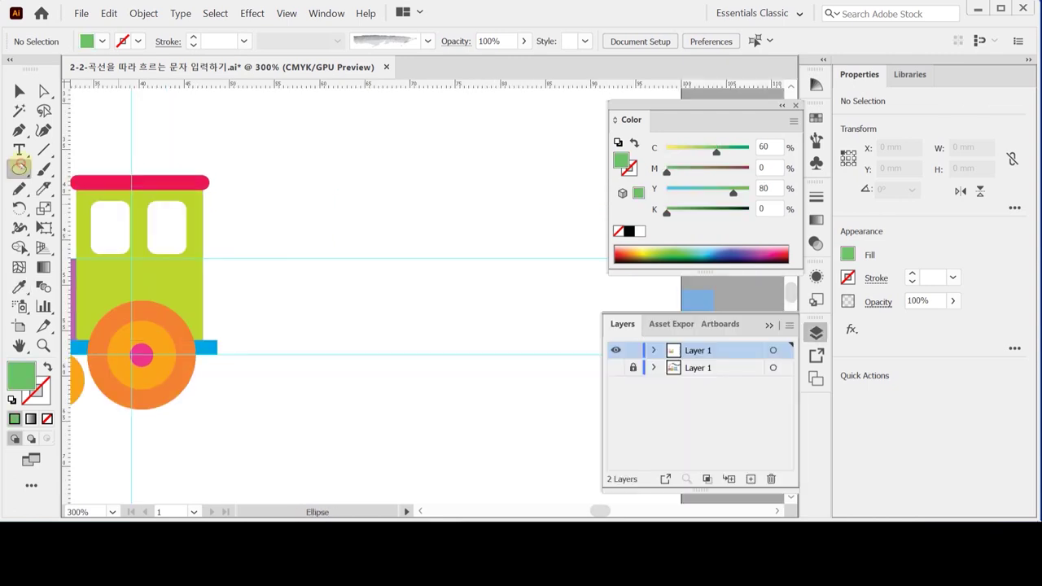
left_click(19, 169)
left_click(106, 169)
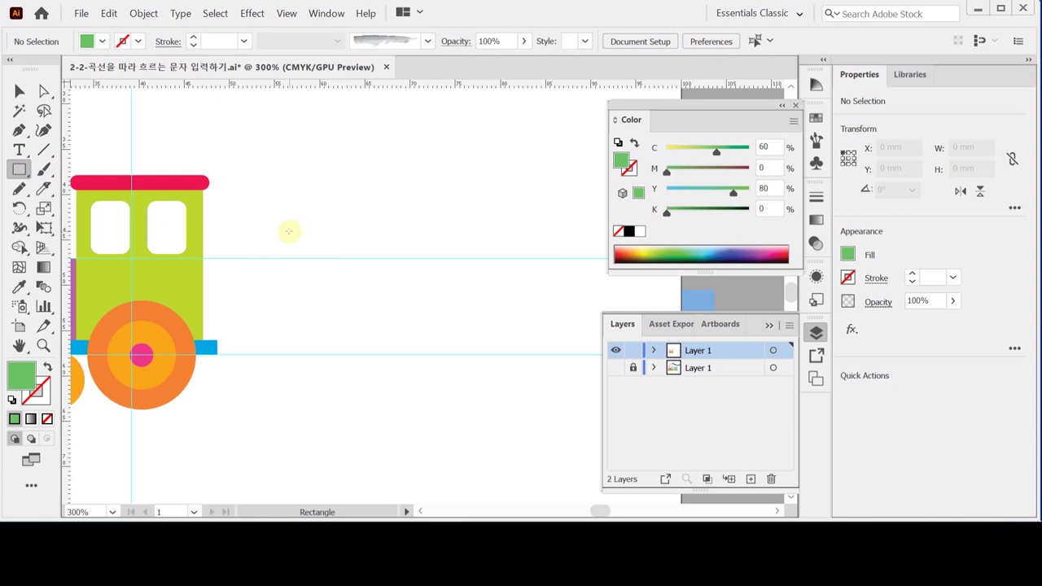
type("2")
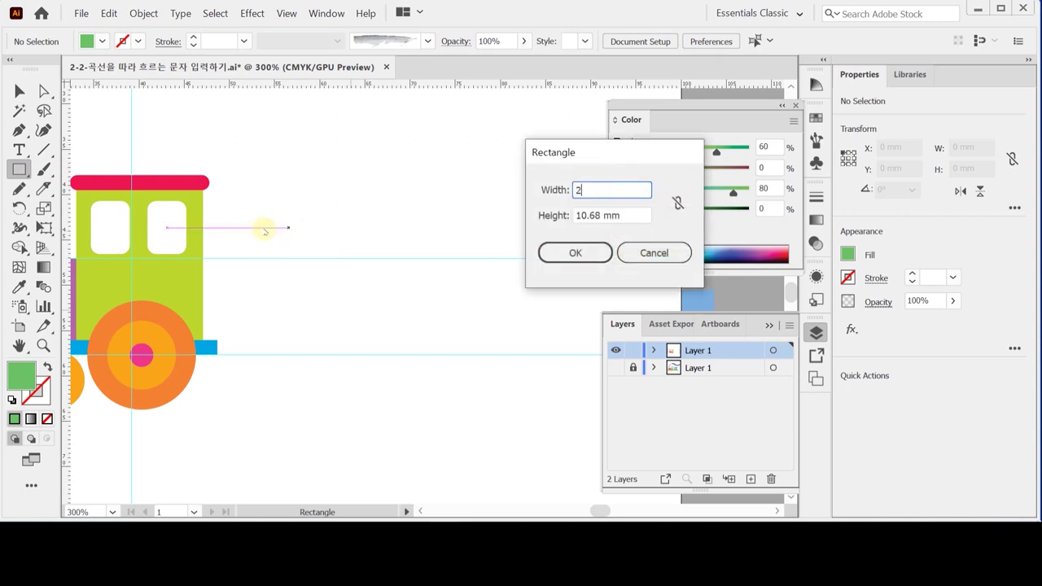
type("0")
key("Tab")
type("13")
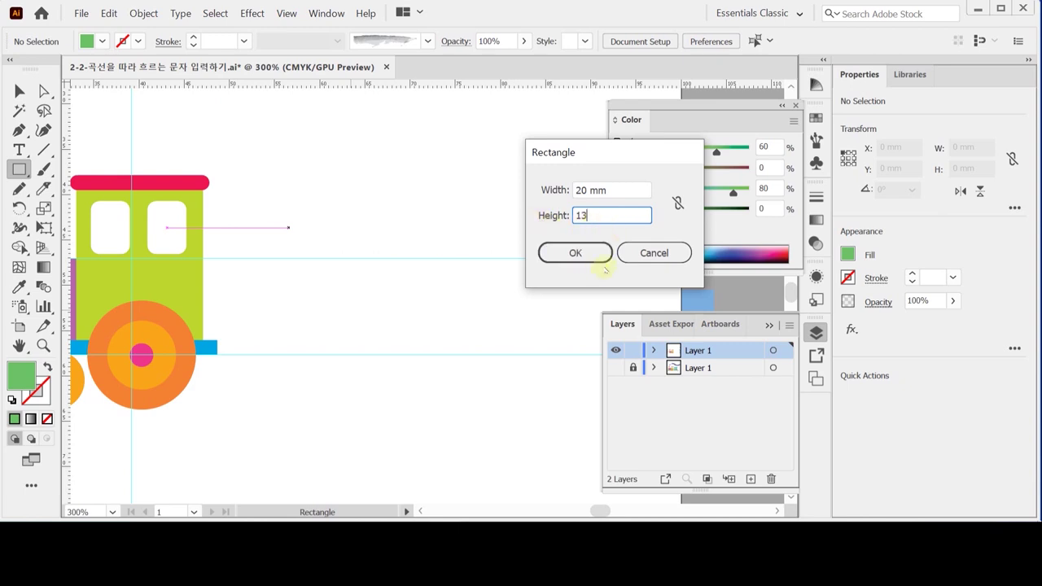
left_click(586, 252)
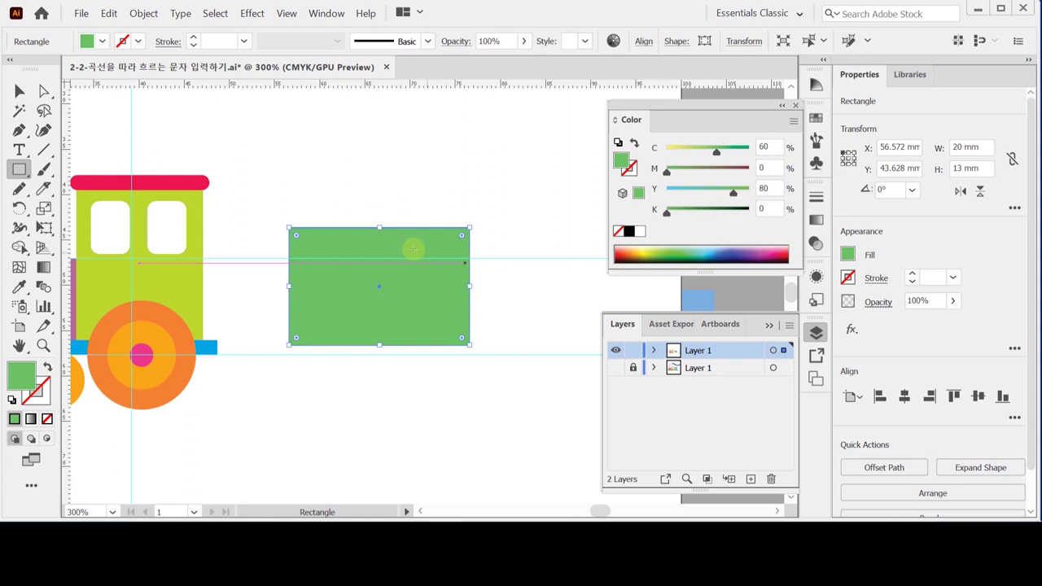
Draw a 17 × 8 mm rounded rectangle with a 2 mm corner radius on the green rectangle.
left_click(338, 384, "ctrl")
left_click(20, 169)
left_click(58, 189)
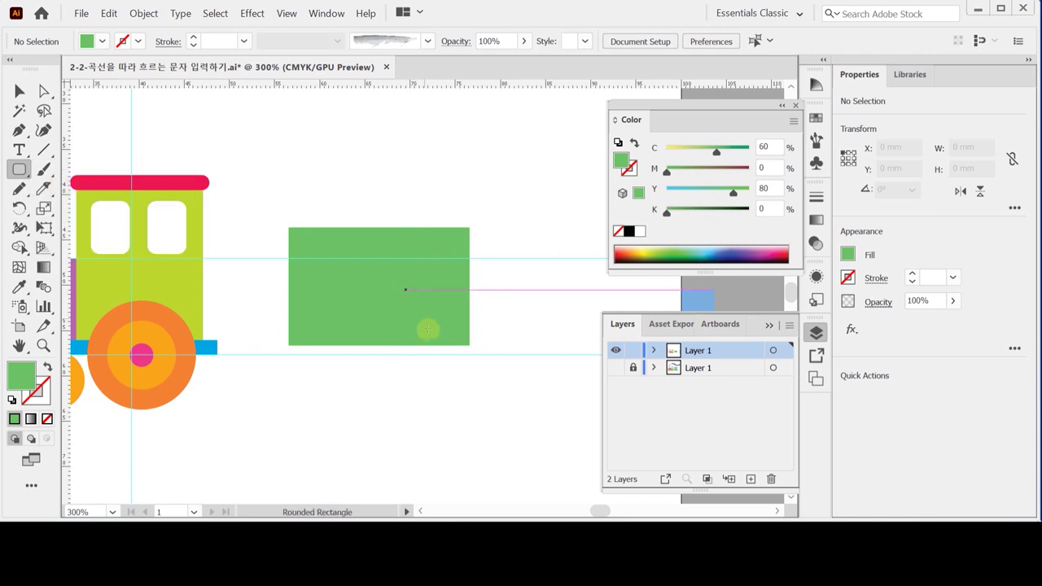
left_click(316, 256)
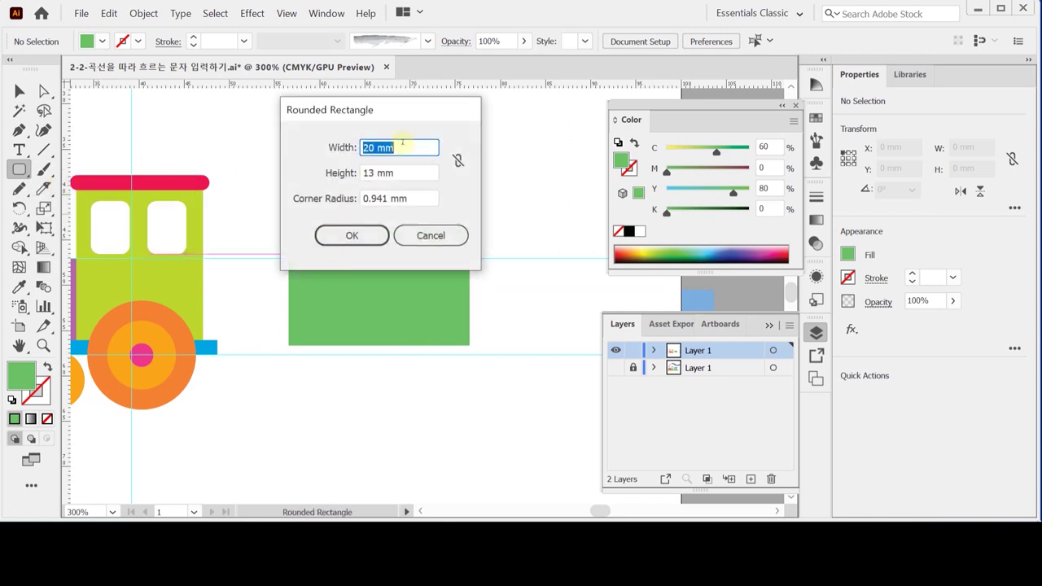
type("17")
key("Tab")
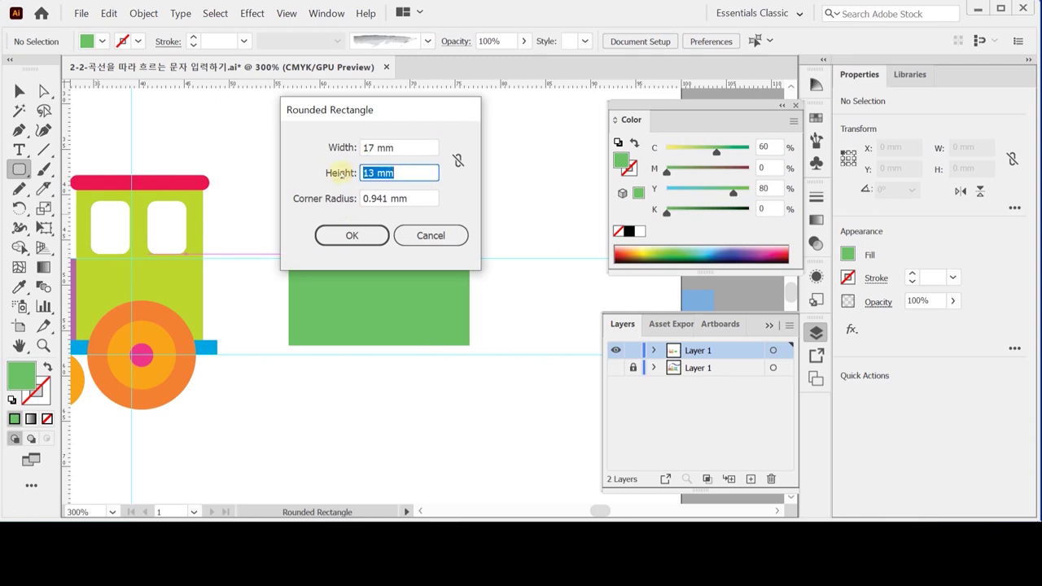
type("8")
key("Tab")
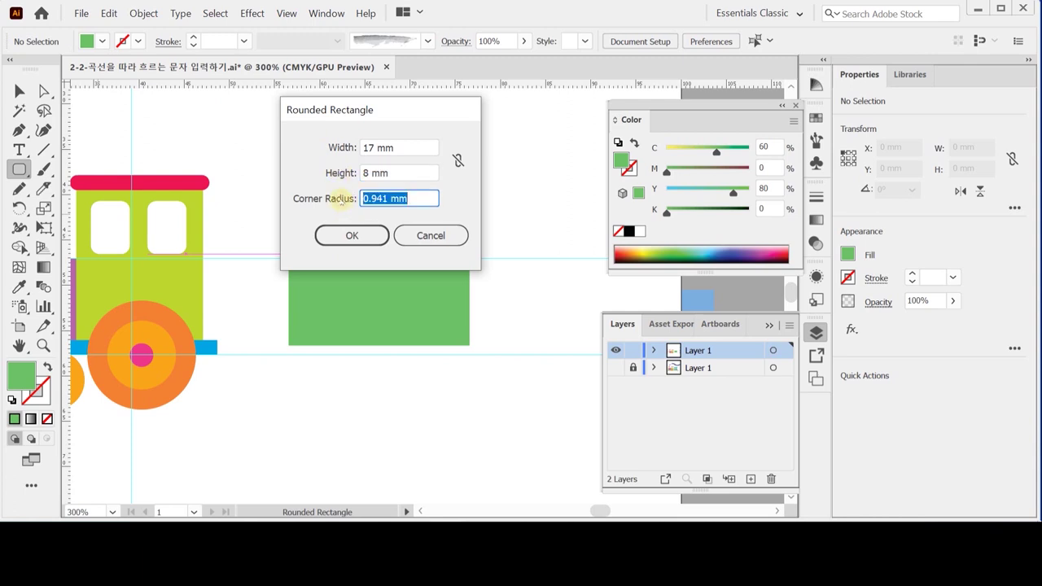
type("2")
left_click(353, 234)
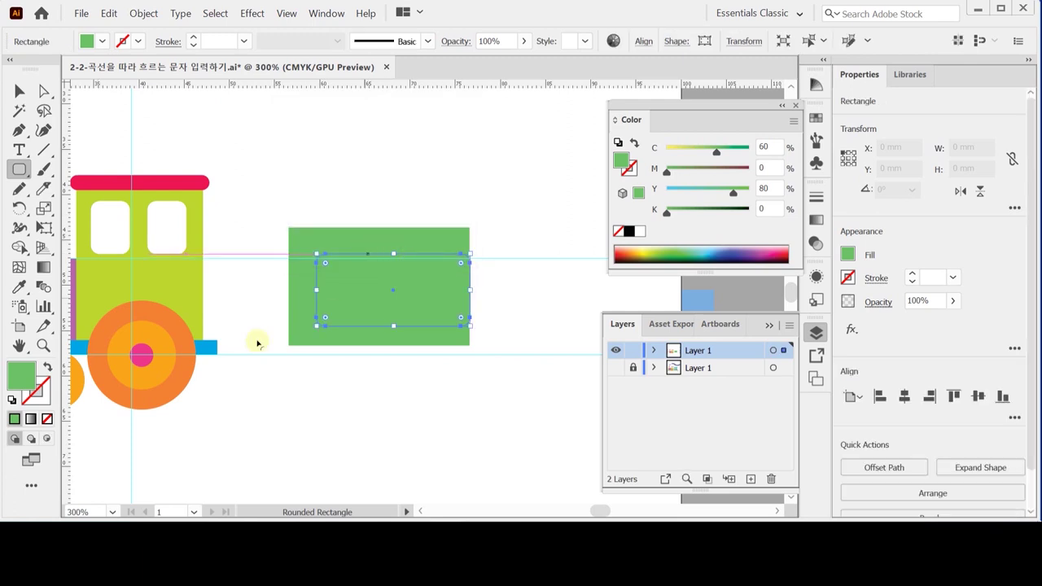
Give the rounded rectangle the default white fill and black stroke and move it into the green rectangle's upper part.
left_click(12, 401)
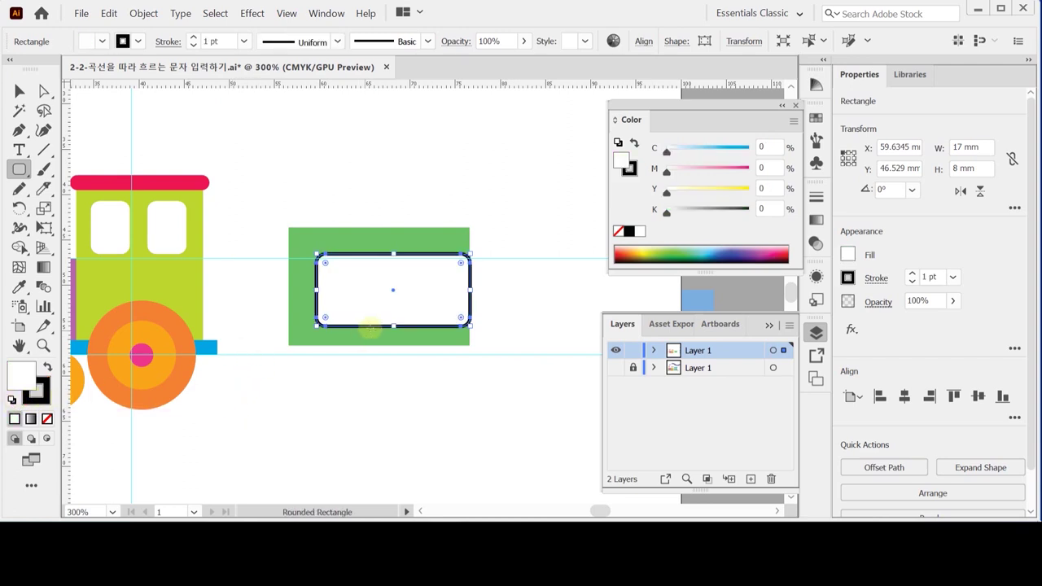
left_click_drag(417, 311, 399, 306)
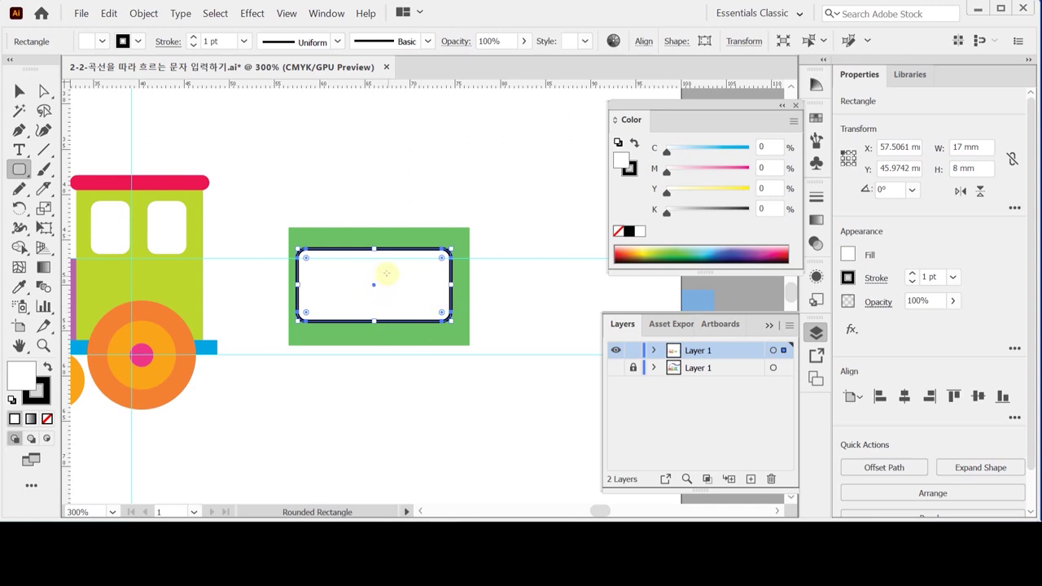
left_click_drag(389, 276, 394, 265)
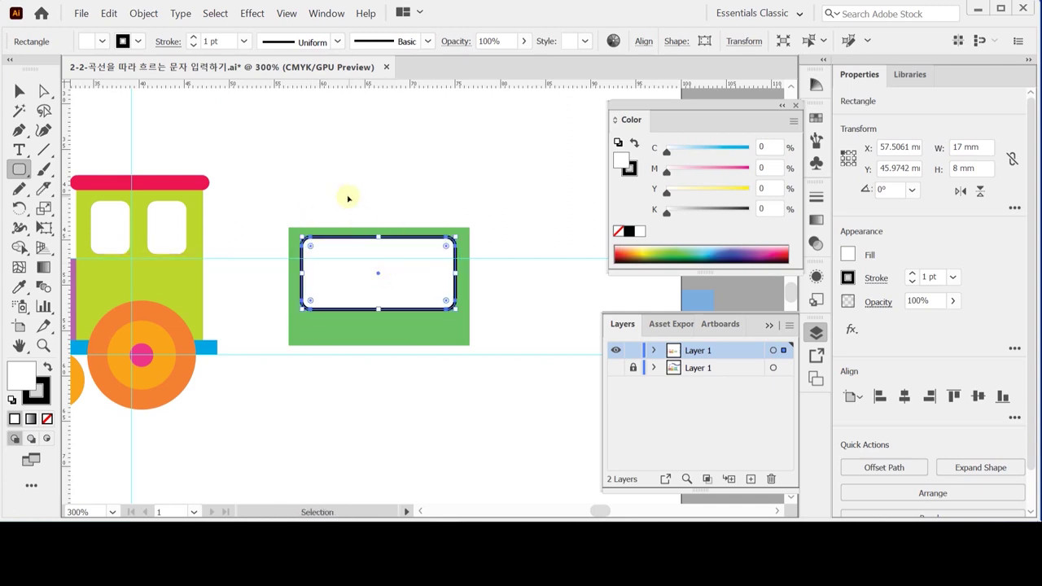
Align the rounded and green rectangles on their horizontal centres and reselect only the rounded one.
left_click(301, 185)
left_click_drag(287, 179, 432, 334)
left_click(904, 397)
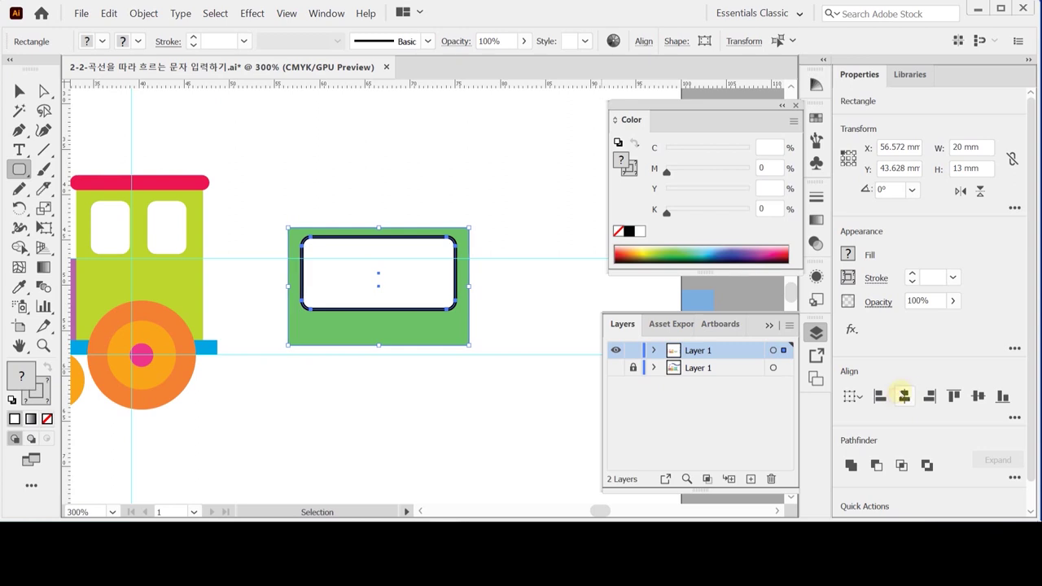
left_click(429, 382)
left_click(400, 291)
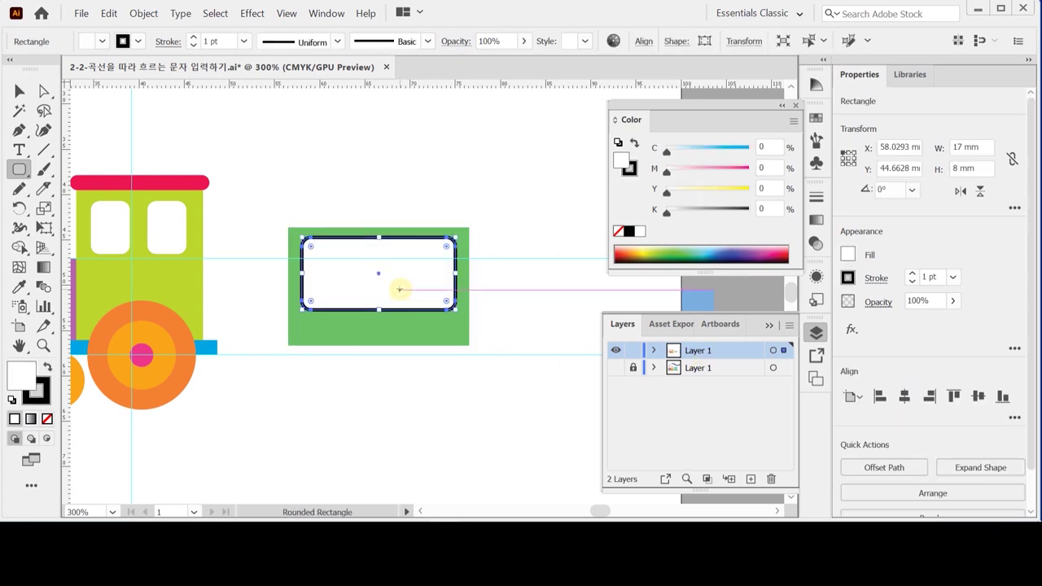
Nudge the white rounded rectangle about 0.6 mm down inside the green rectangle.
key("Down")
key("Down")
key("Down")
key("Down")
key("Down")
key("Down")
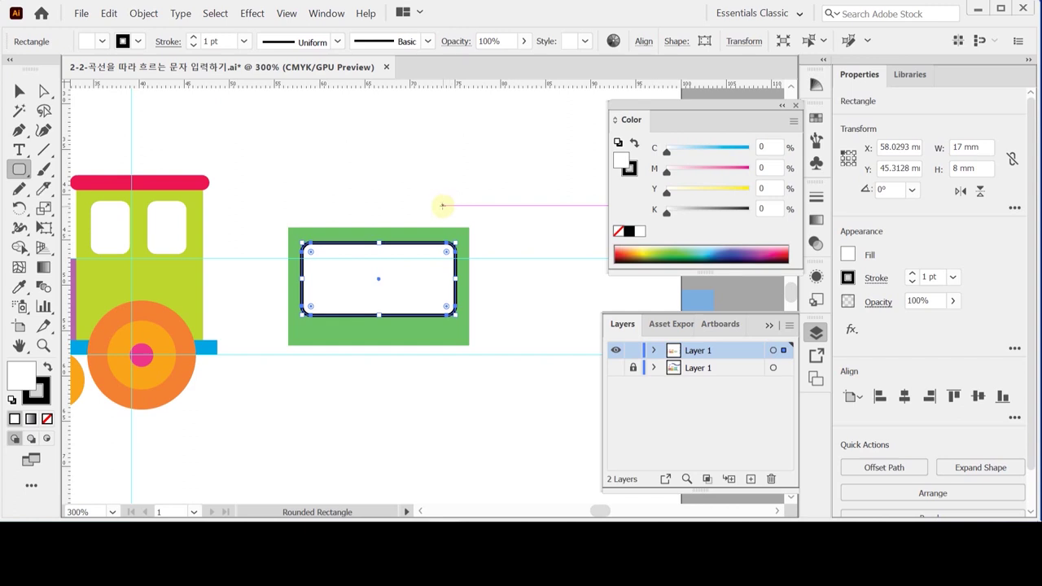
In outline view, increase the radius of the inner rounded rectangle's two upper corners to about 3.6 mm.
key("ctrl+y")
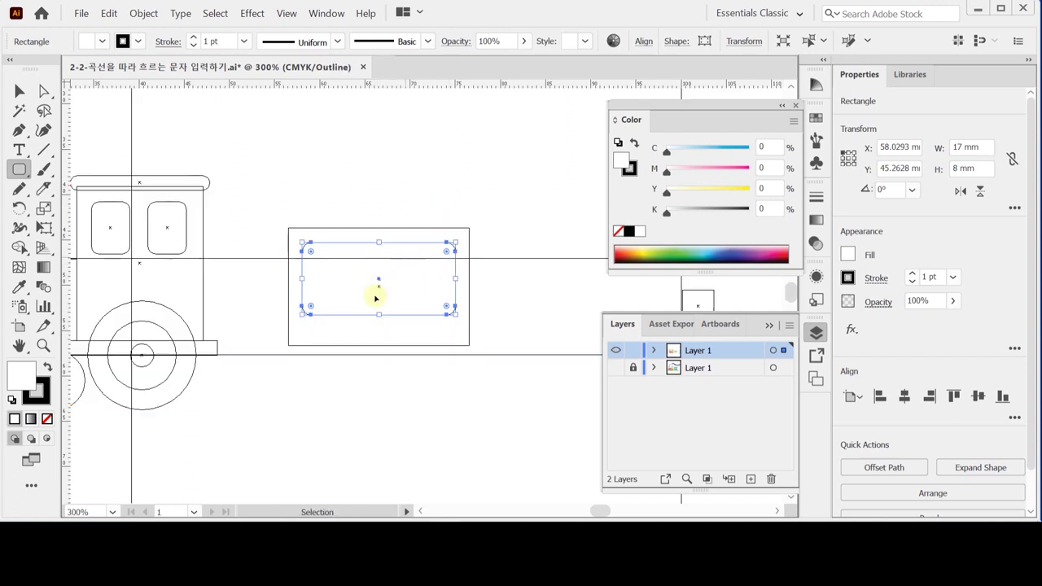
scroll(375, 298, "up", 2)
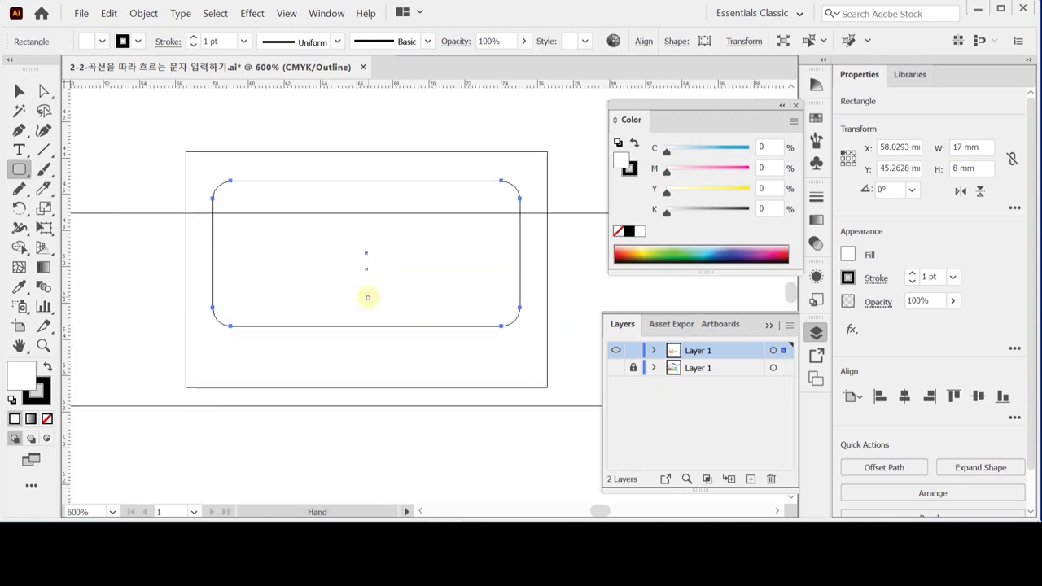
left_click_drag(367, 298, 351, 302)
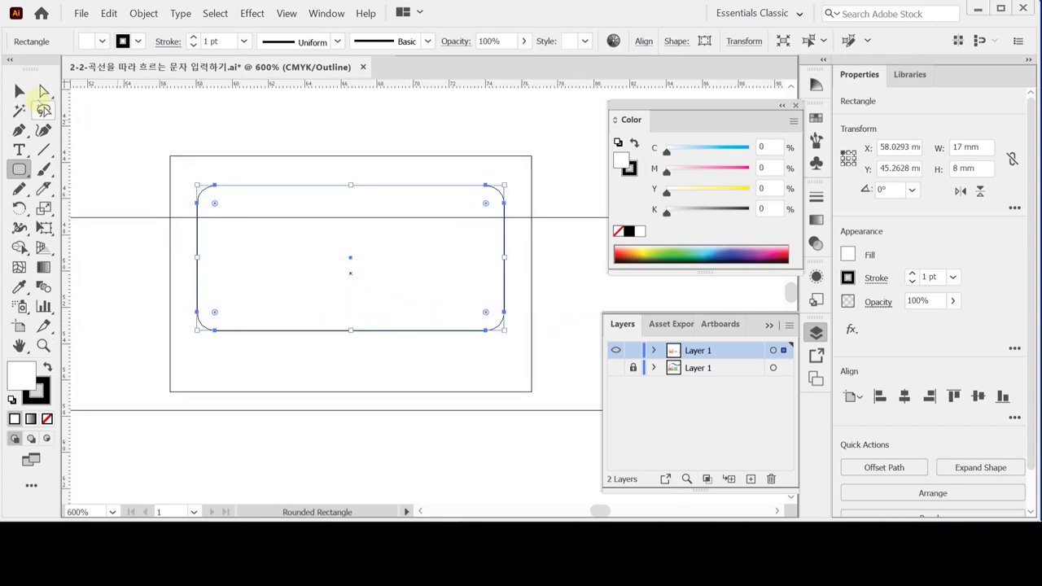
left_click(43, 92)
left_click_drag(181, 172, 514, 242)
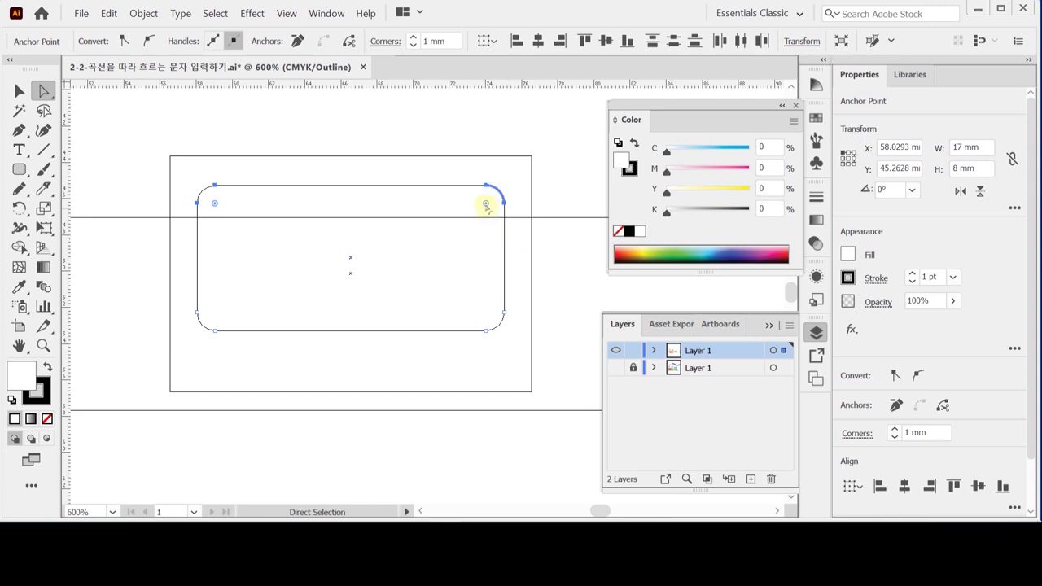
left_click_drag(485, 204, 446, 251)
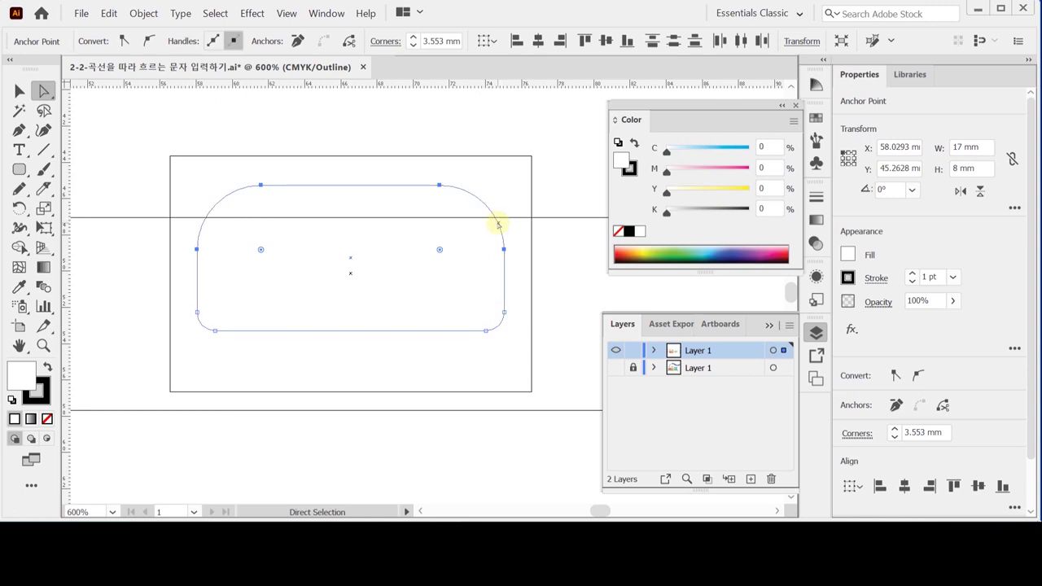
left_click(408, 107)
left_click(189, 127)
key("ctrl")
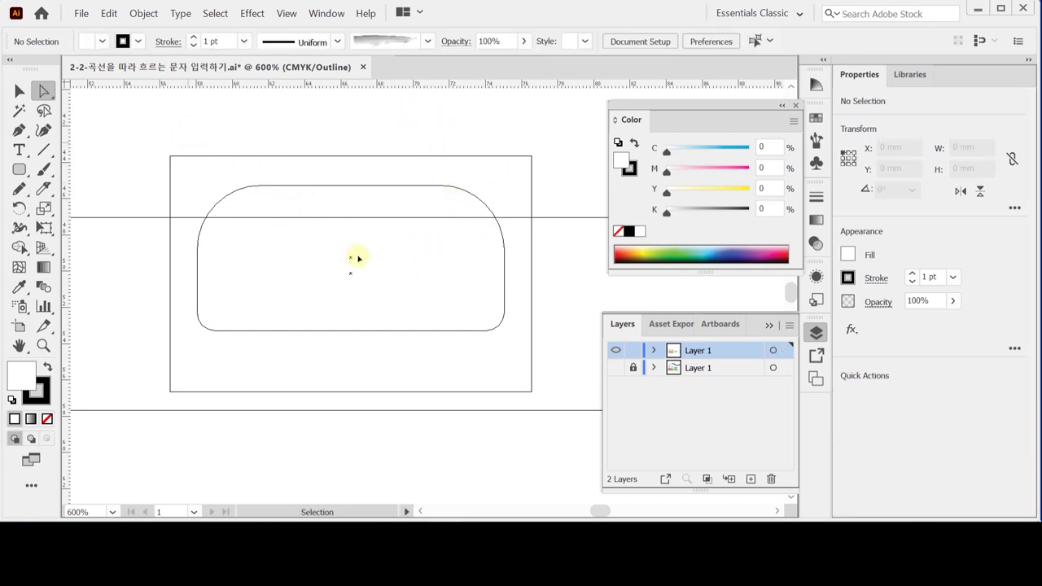
Return to the colour preview and cut the window shape out of the green rectangle with Minus Front.
key("ctrl+y")
key("ctrl+minus")
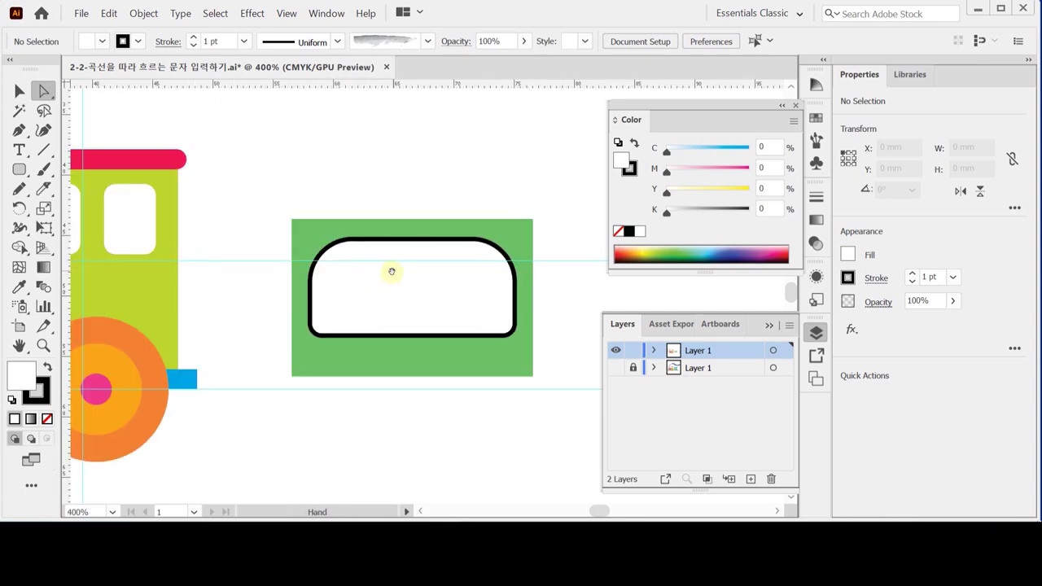
left_click(301, 202)
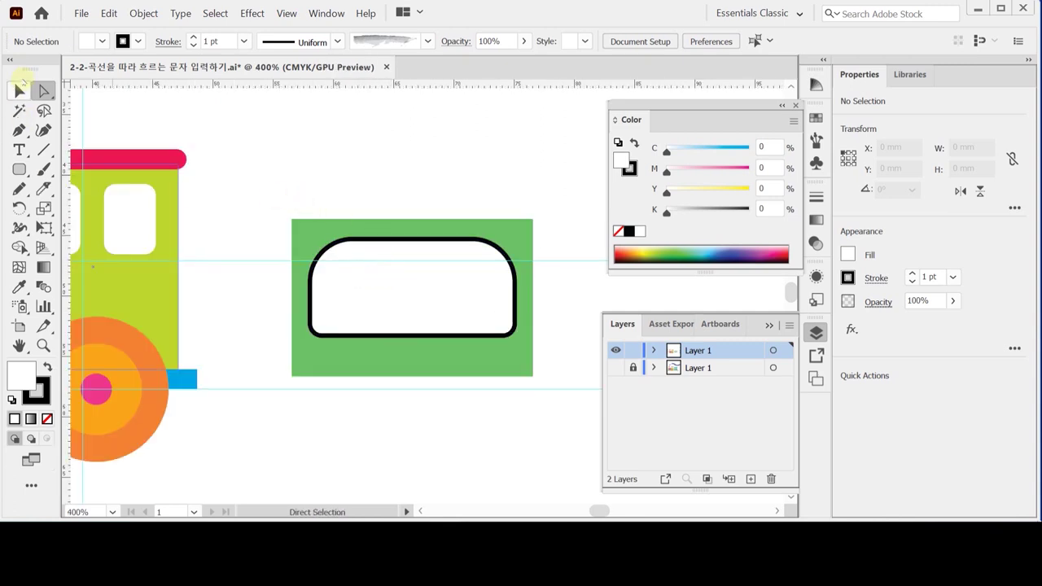
left_click(16, 90)
left_click_drag(372, 187, 559, 235)
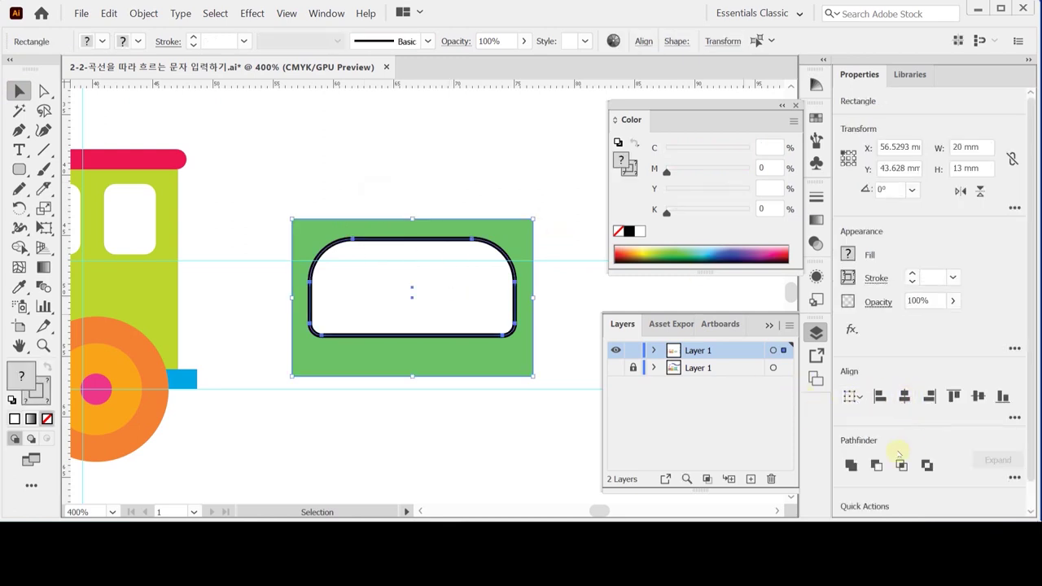
left_click(876, 465)
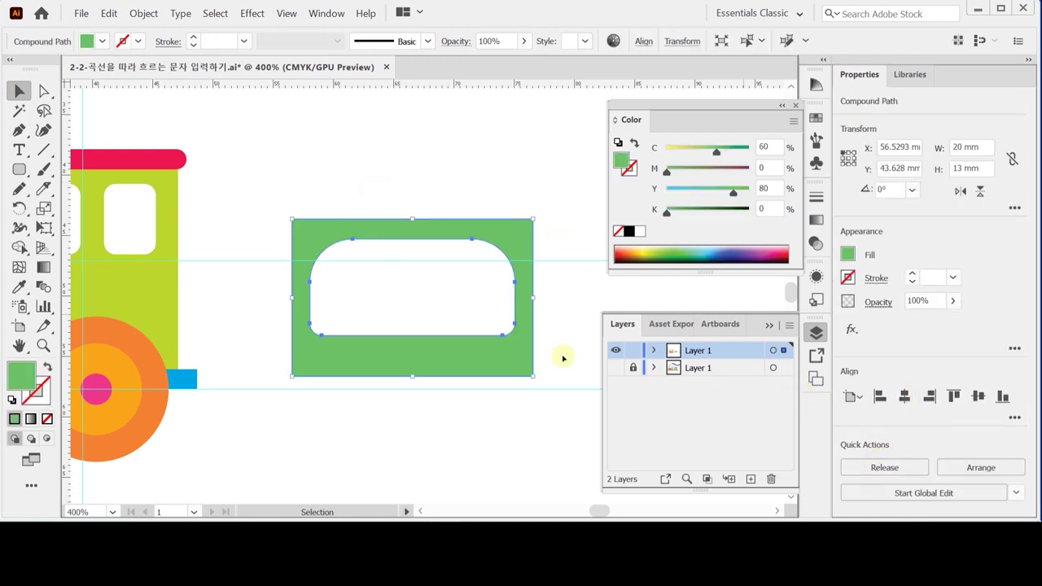
left_click(338, 188)
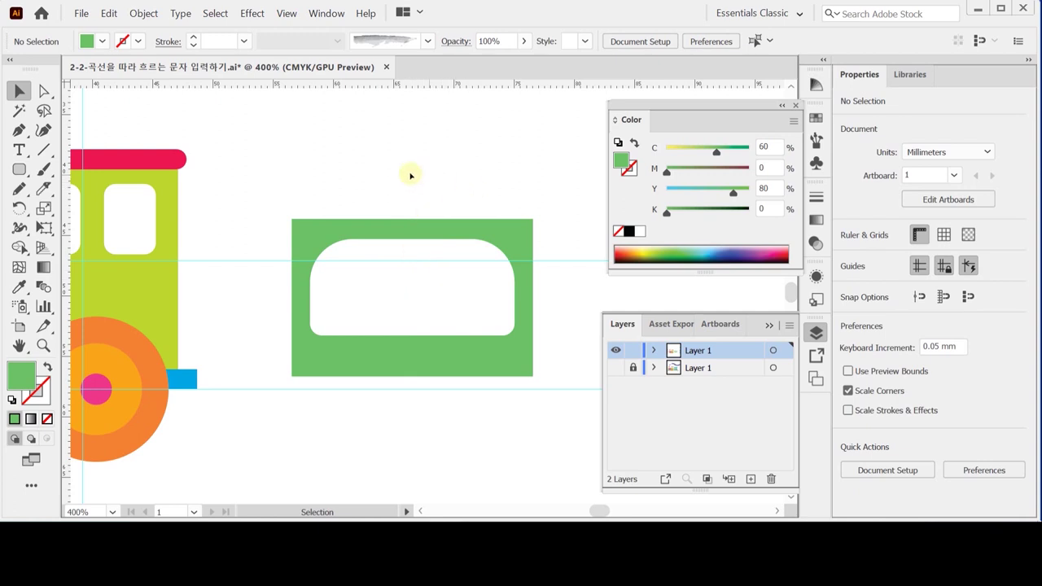
Sample the light blue swatch and draw a roof bar about 21.8 × 1.6 mm across the green carriage's upper edge.
left_click(21, 168)
left_click_drag(20, 168, 72, 169)
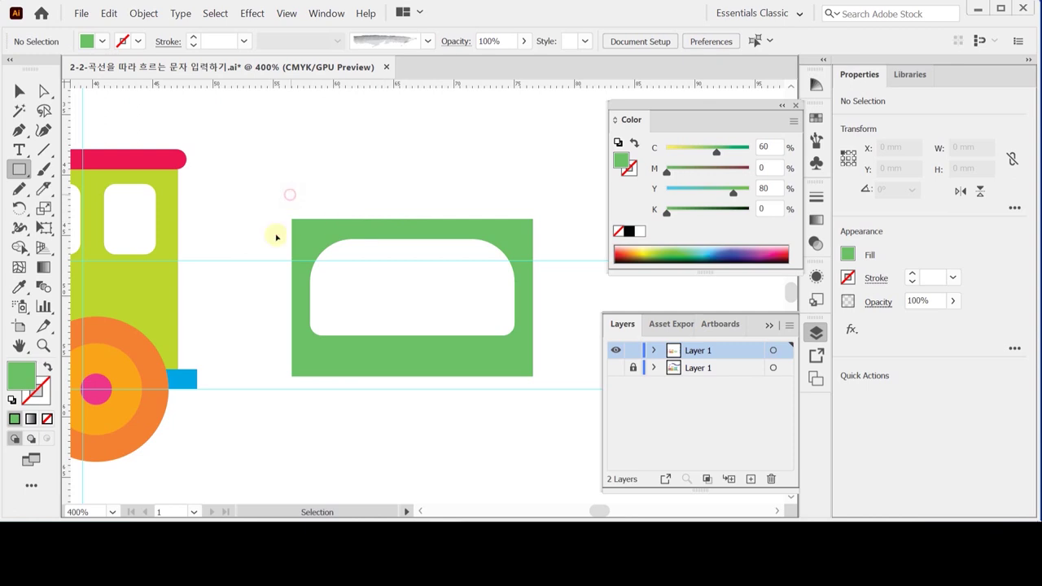
left_click(456, 257, "ctrl+alt")
left_click_drag(524, 266, 372, 284)
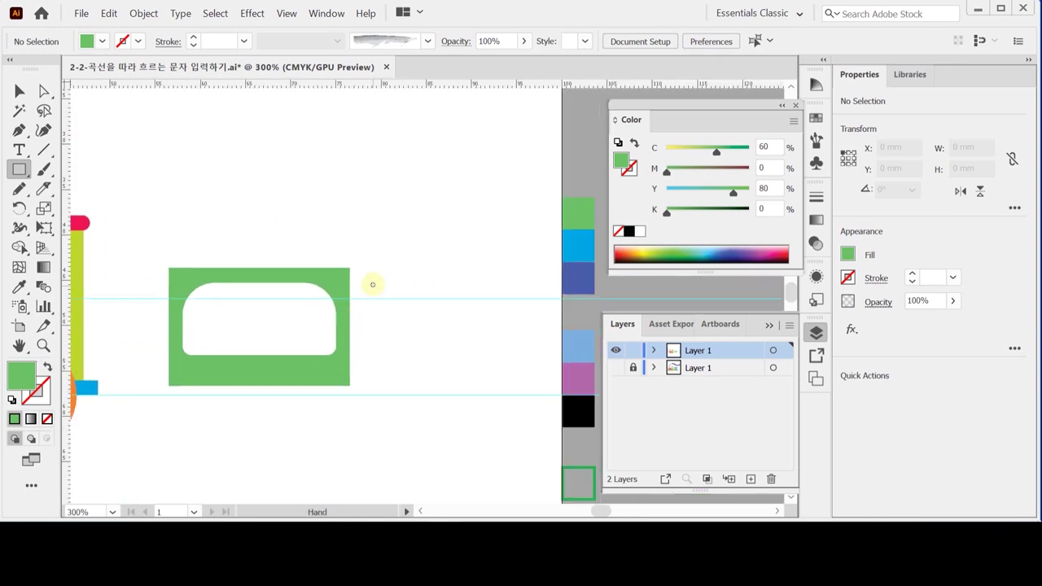
left_click(504, 281, "ctrl")
left_click(588, 238, "ctrl")
left_click(447, 203, "ctrl")
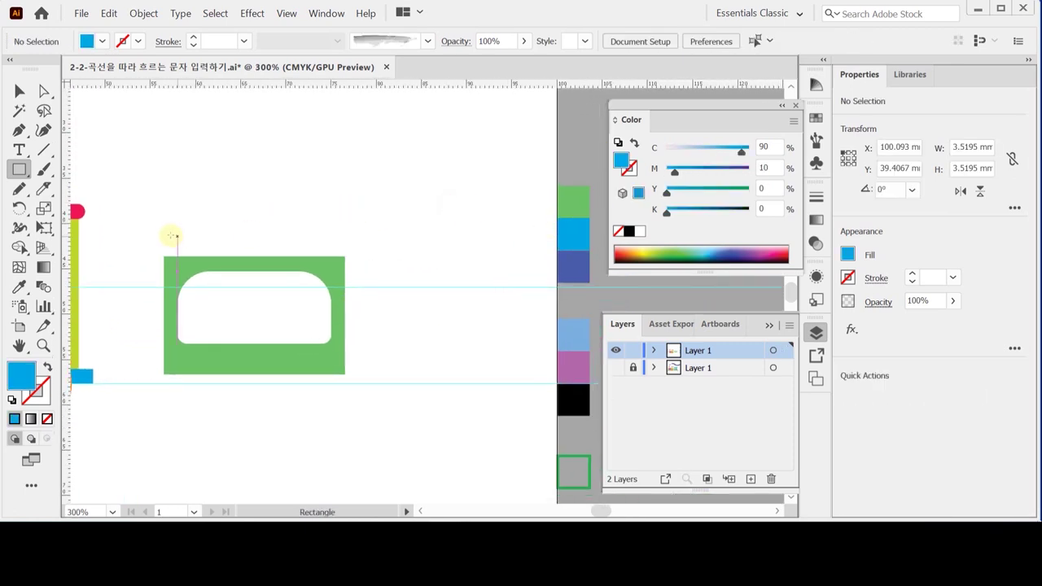
left_click_drag(156, 243, 351, 260)
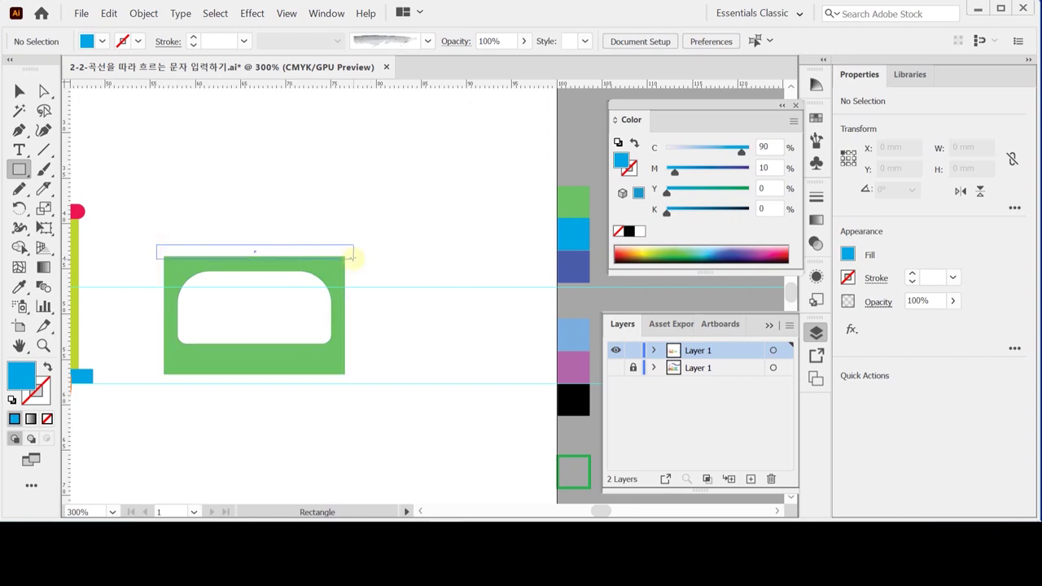
left_click_drag(351, 257, 351, 258)
Align the blue roof bar horizontally with the carriage centre and reduce its height to about 1.2 mm.
key("ctrl+a")
left_click(904, 397)
left_click(435, 258)
left_click(326, 252)
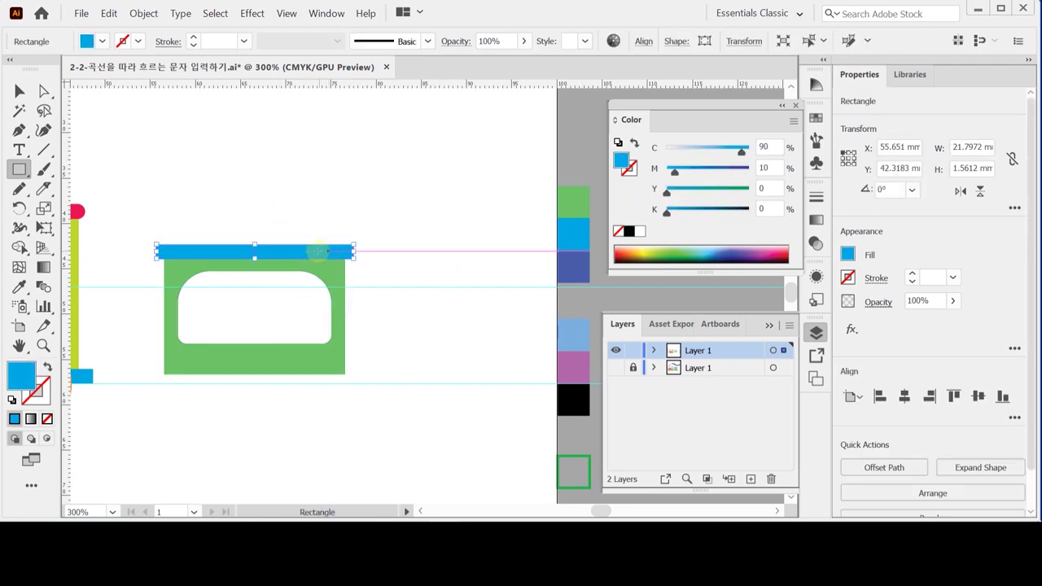
left_click_drag(255, 258, 253, 256)
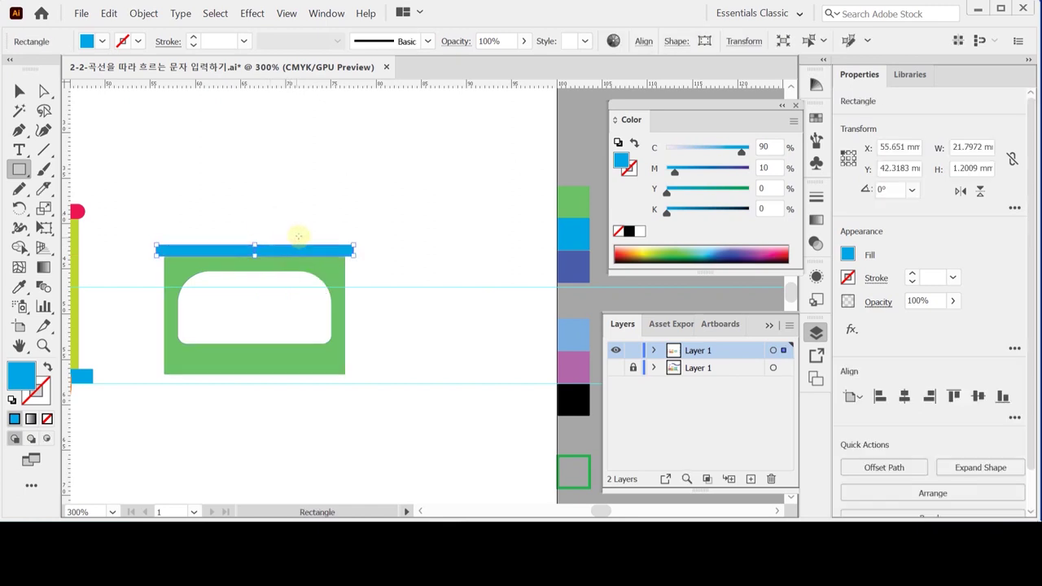
Copy the blue roof bar straight down onto the carriage's lower edge as its base.
key("ctrl+shift+a")
left_click_drag(310, 251, 319, 380)
left_click_drag(311, 250, 307, 377)
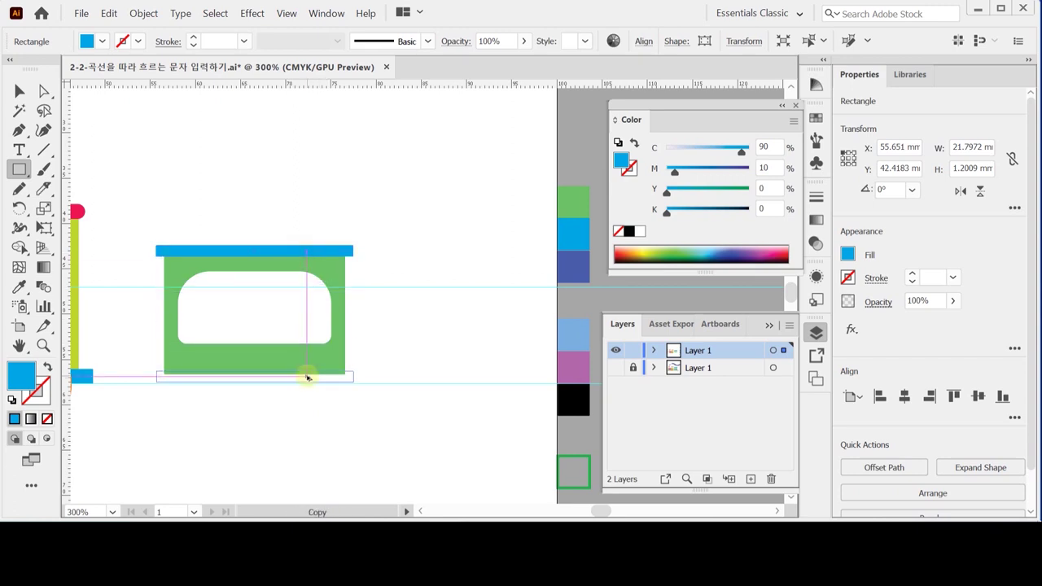
left_click_drag(307, 377, 306, 377)
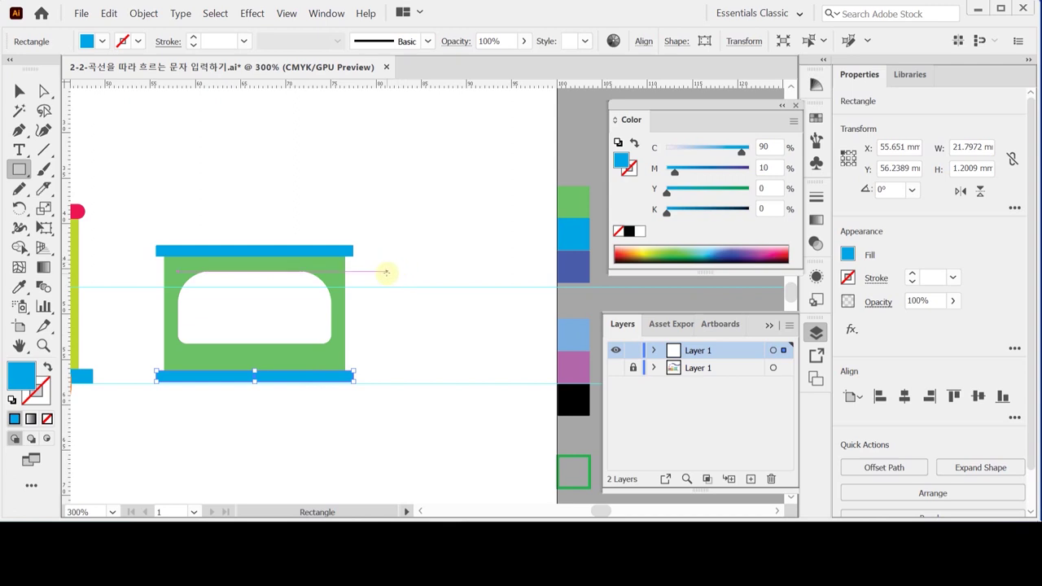
left_click_drag(391, 349, 469, 348)
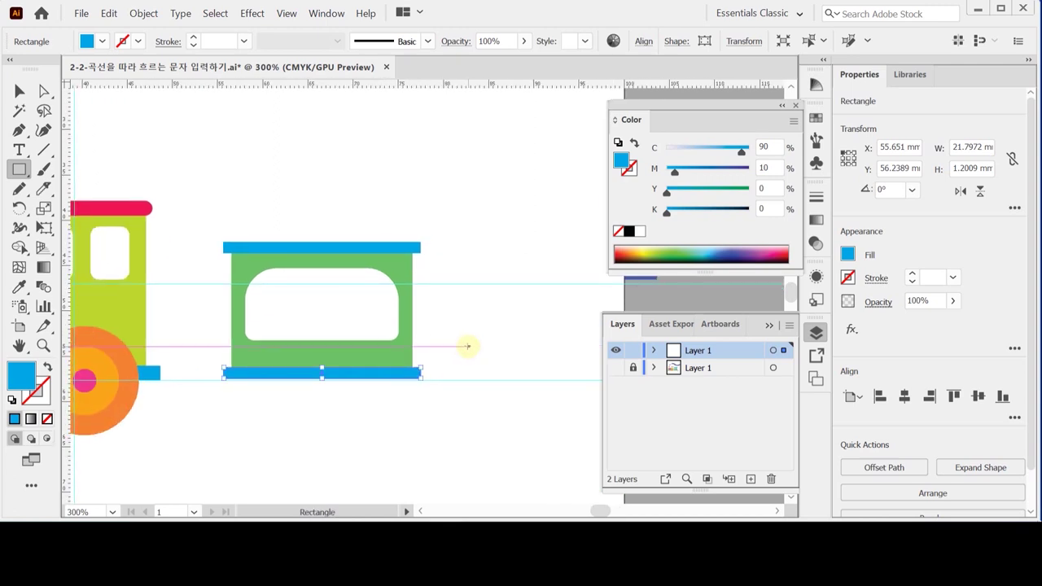
left_click(185, 273, "ctrl")
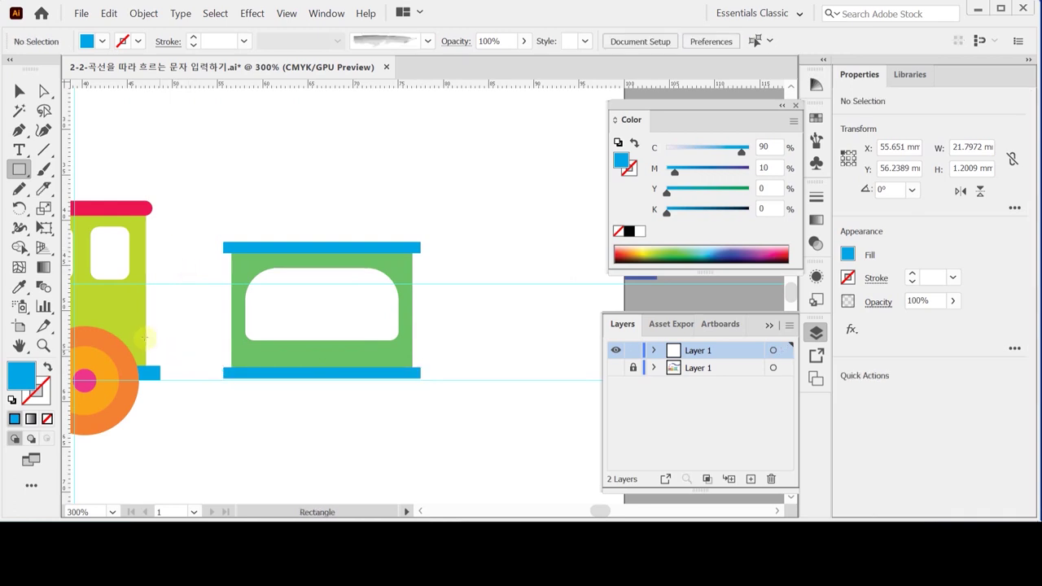
Draw a thin coupling bar about 11.7 × 0.8 mm bridging the locomotive's cab and the carriage, just above their bases.
left_click_drag(130, 337, 234, 348)
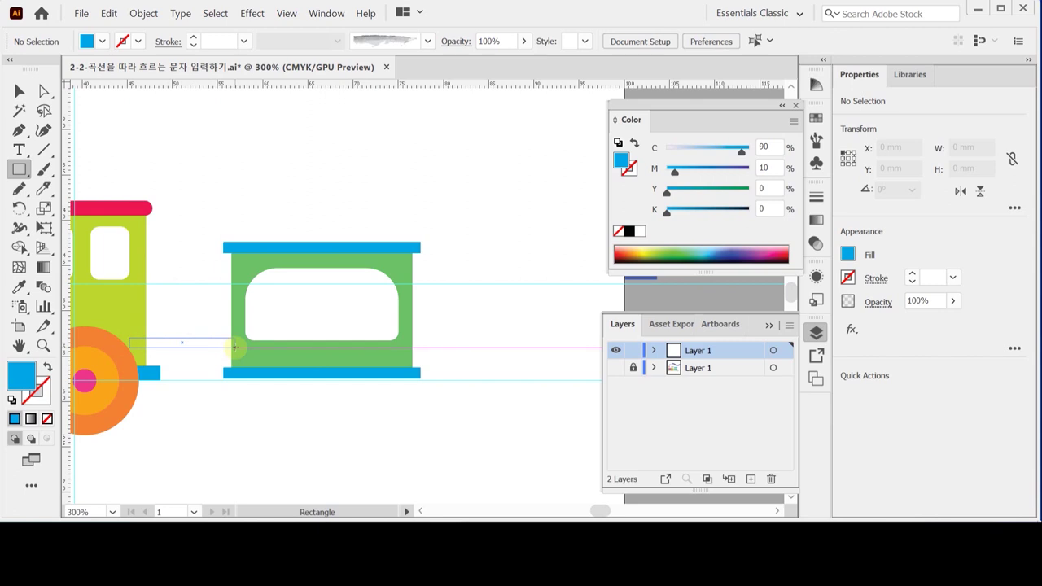
left_click_drag(234, 347, 191, 352)
key("ctrl+z")
key("ctrl+=")
key("ctrl+=")
left_click_drag(285, 320, 337, 247)
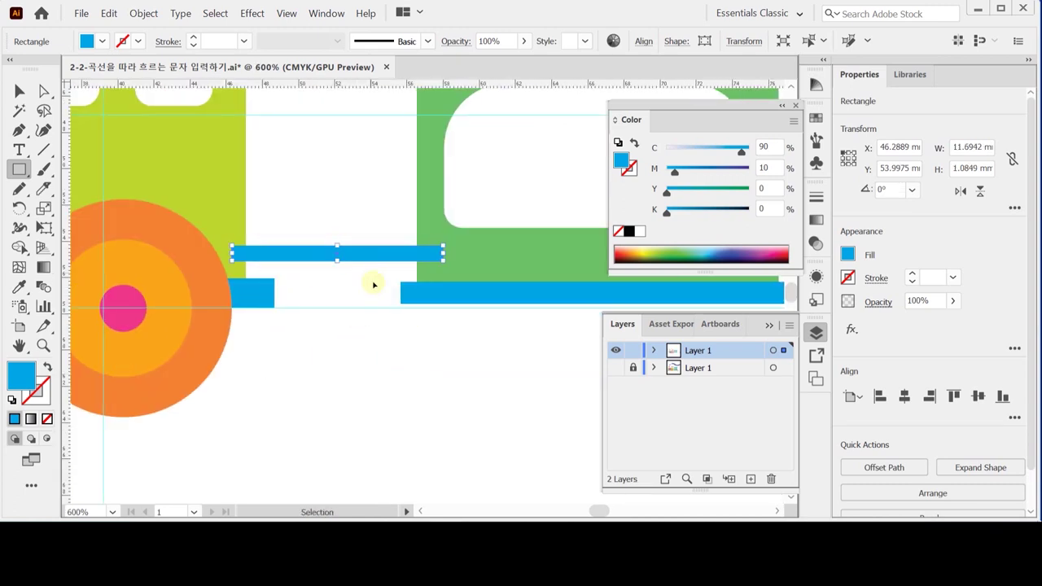
Fill the coupling bar with the sampled indigo swatch and send it to the back.
key("ctrl+minus")
key("ctrl+minus")
key("ctrl+minus")
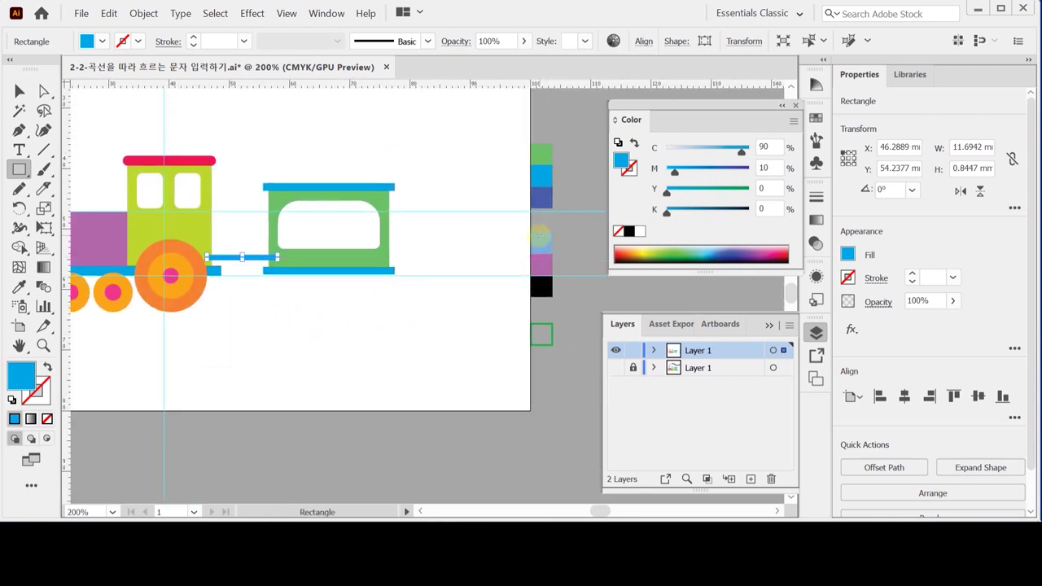
key("i")
left_click(542, 198)
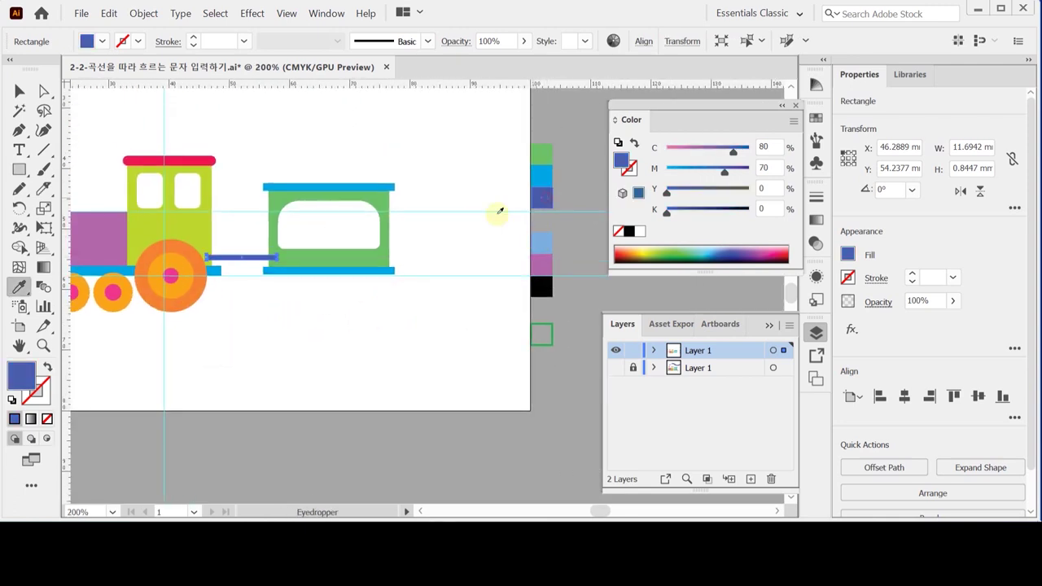
left_click(284, 316, "ctrl")
right_click(241, 259)
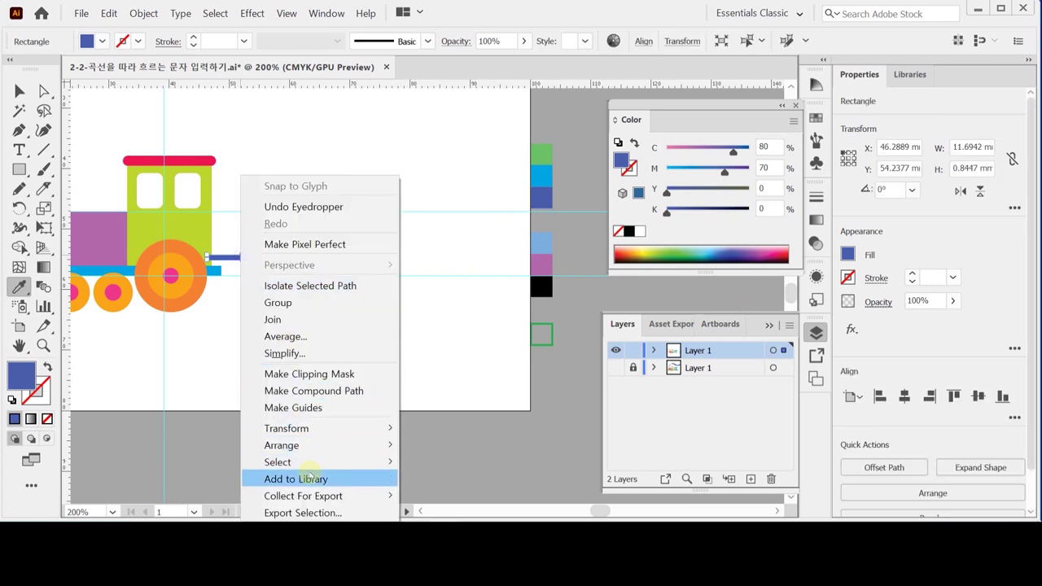
mouse_move(314, 444)
left_click(425, 425)
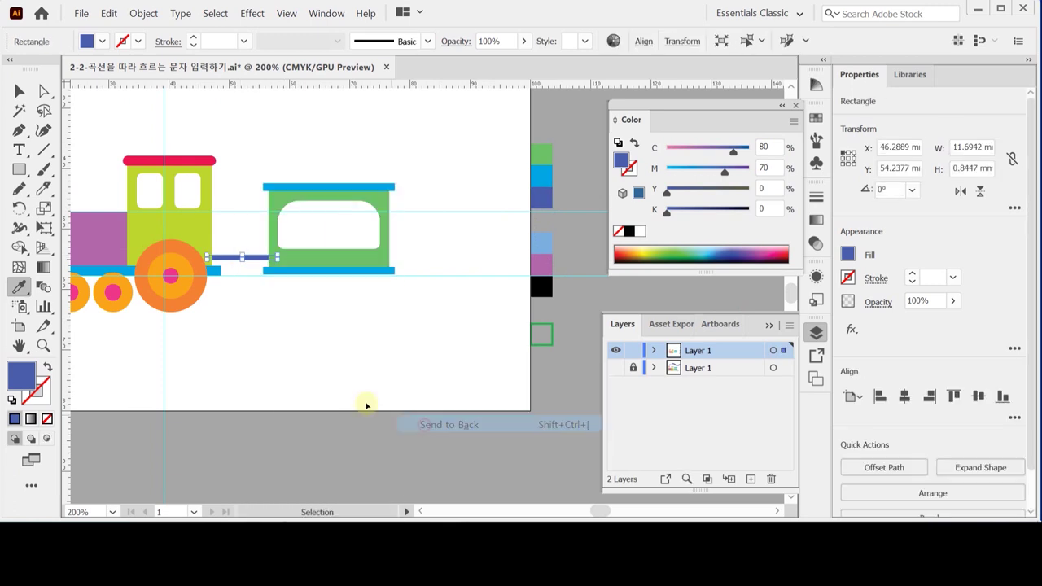
left_click(347, 350, "ctrl")
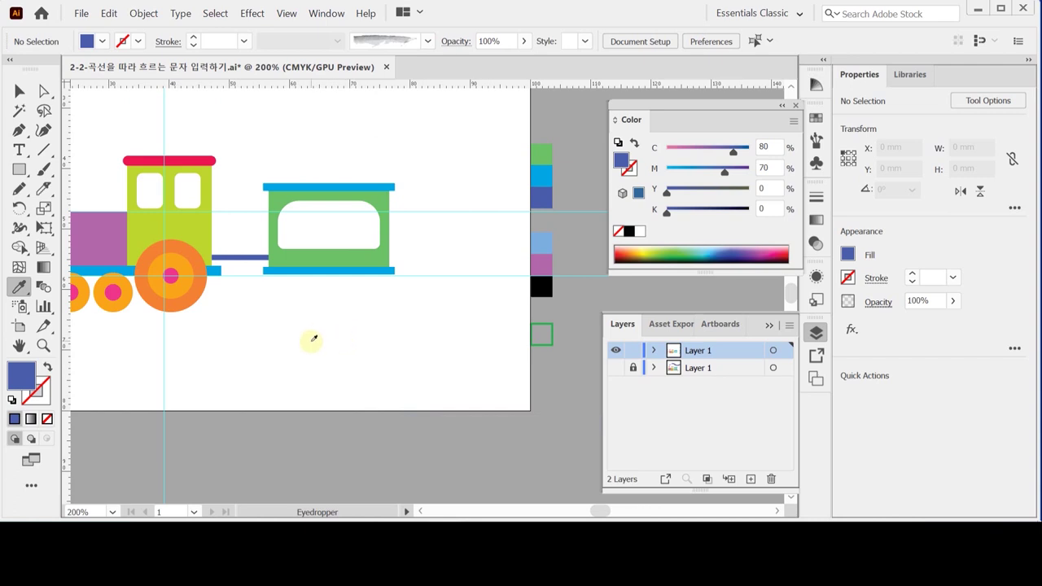
Select the carriage's body, roof and base and move them together about 1.4 mm toward the cab.
left_click(20, 91)
left_click_drag(323, 159, 347, 273)
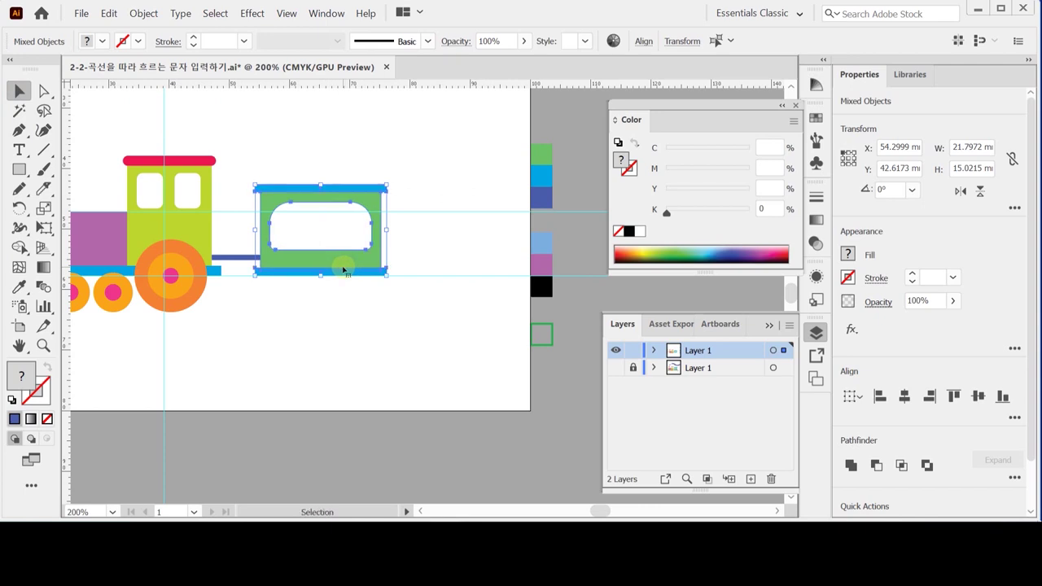
left_click(324, 306)
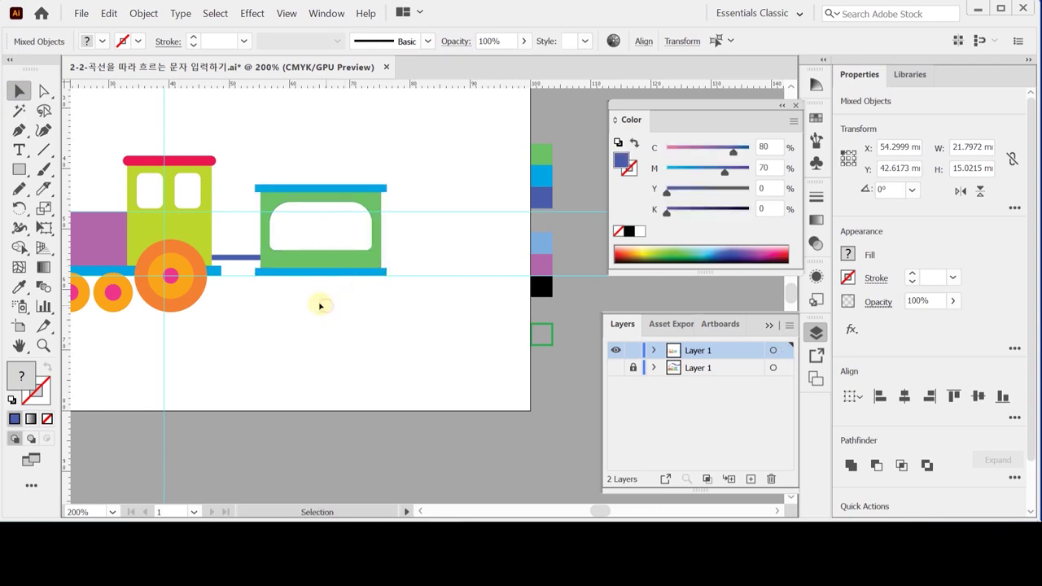
Copy the locomotive's rearmost small wheel horizontally twice, placing one under the carriage's front end and one under its rear end.
left_click_drag(290, 310, 397, 316)
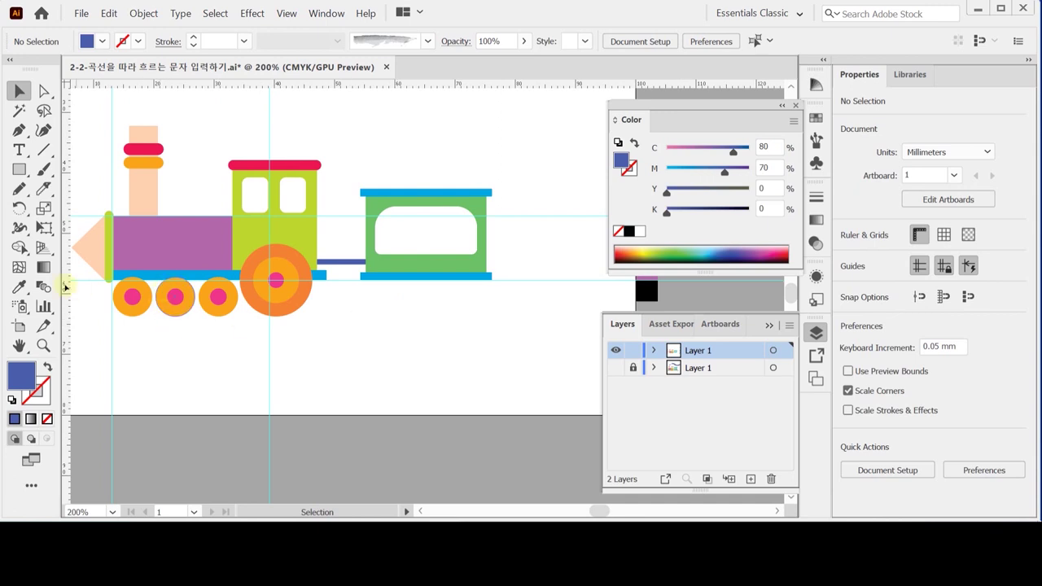
left_click(220, 302)
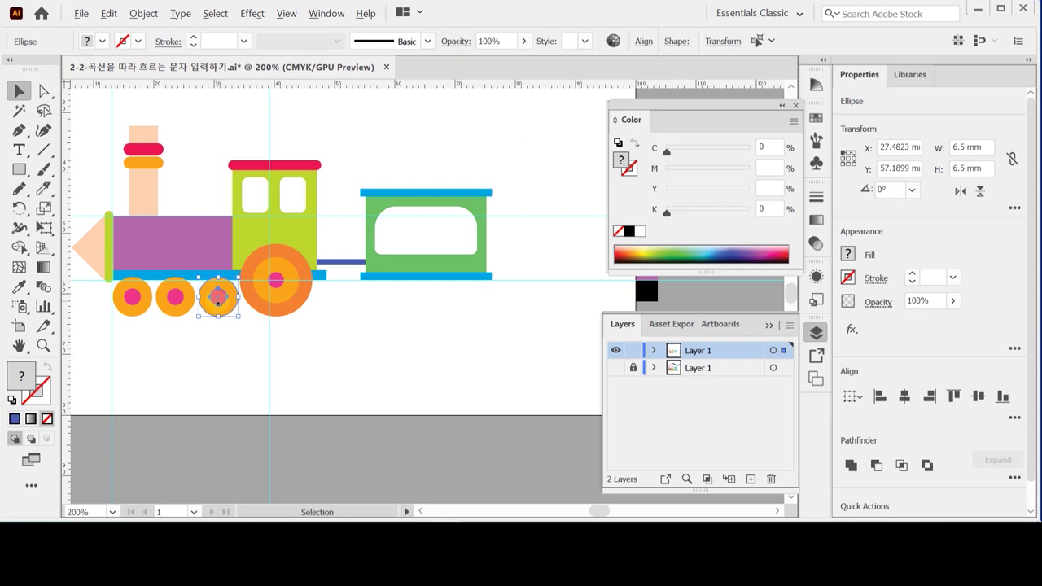
left_click_drag(217, 300, 384, 306)
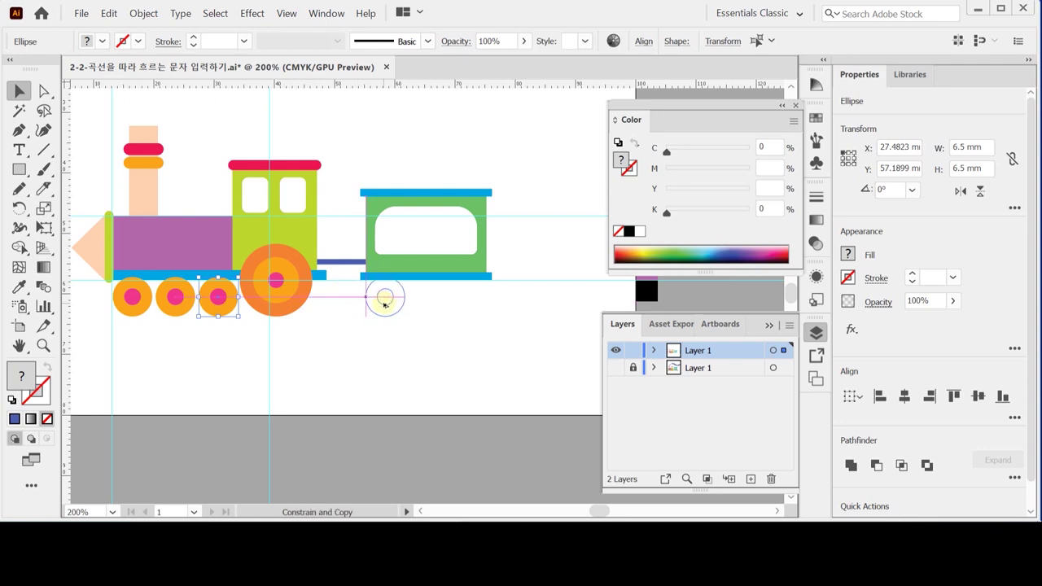
left_click_drag(386, 302, 468, 299)
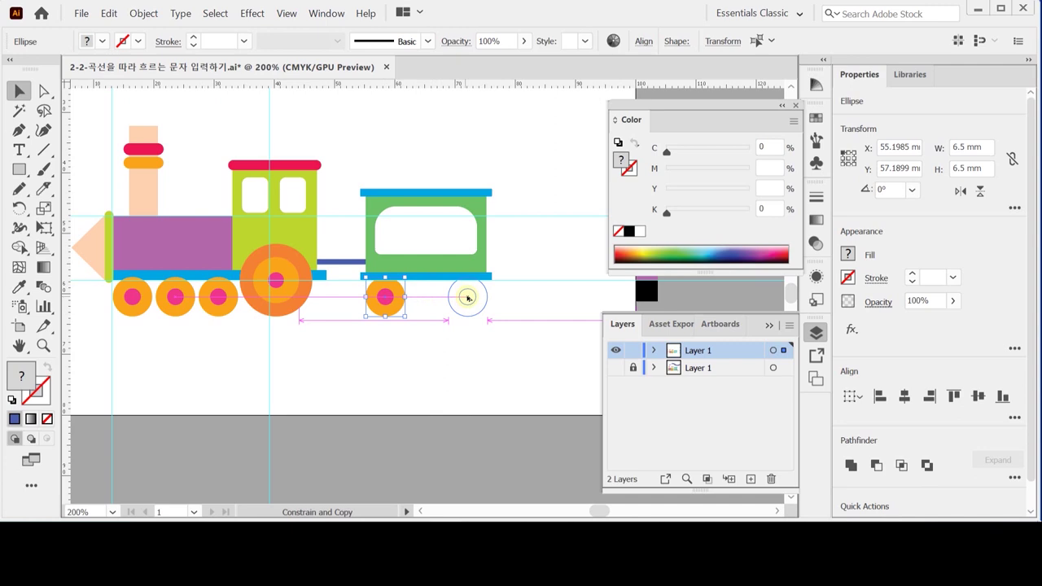
Finish placing the wheel copy under the carriage's rear end, and bring both carriage wheels to the front.
left_click_drag(468, 299, 467, 298)
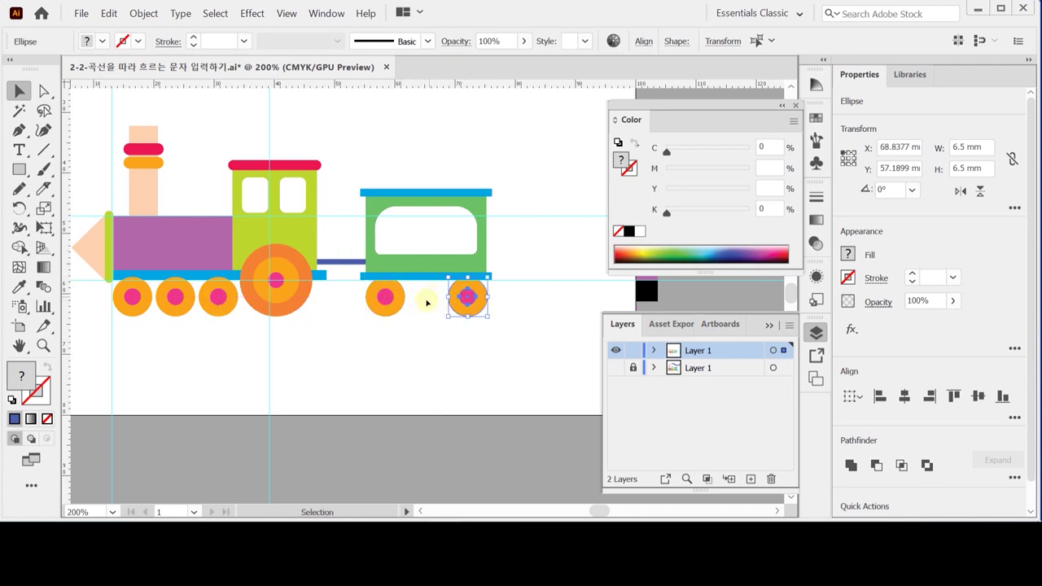
left_click_drag(356, 333, 486, 303)
right_click(485, 303)
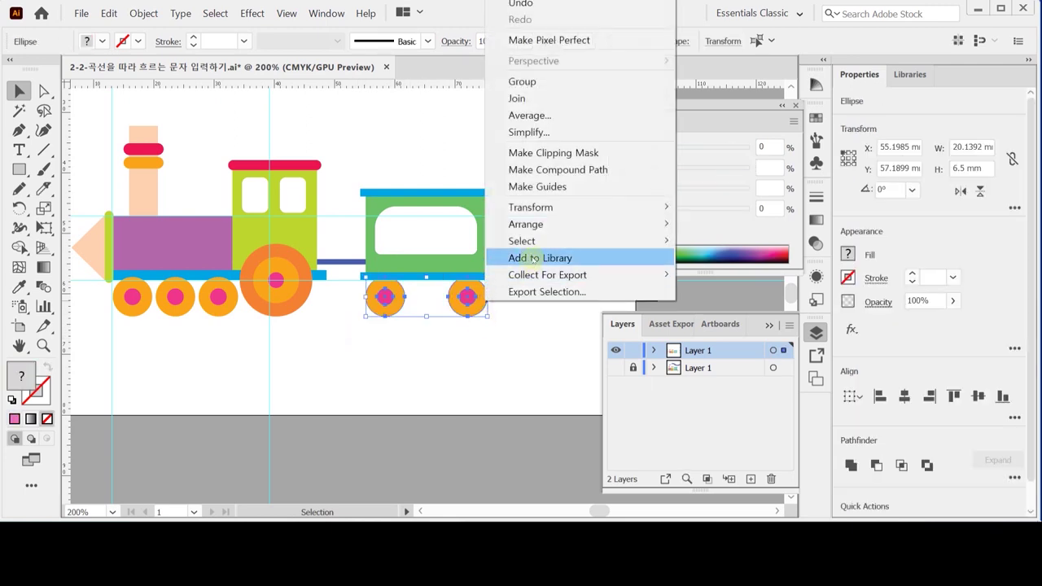
mouse_move(570, 224)
left_click(694, 226)
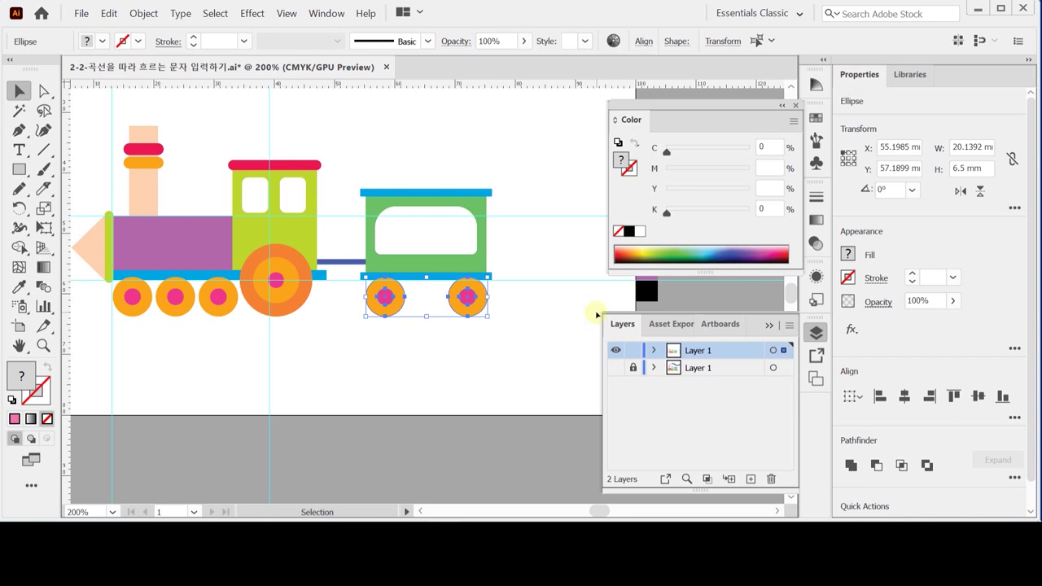
left_click(521, 317)
Create a 6 × 10 mm rounded rectangle with a 3 mm corner radius behind the carriage, filled with the light blue swatch's colour.
left_click(17, 168)
left_click_drag(16, 166, 78, 193)
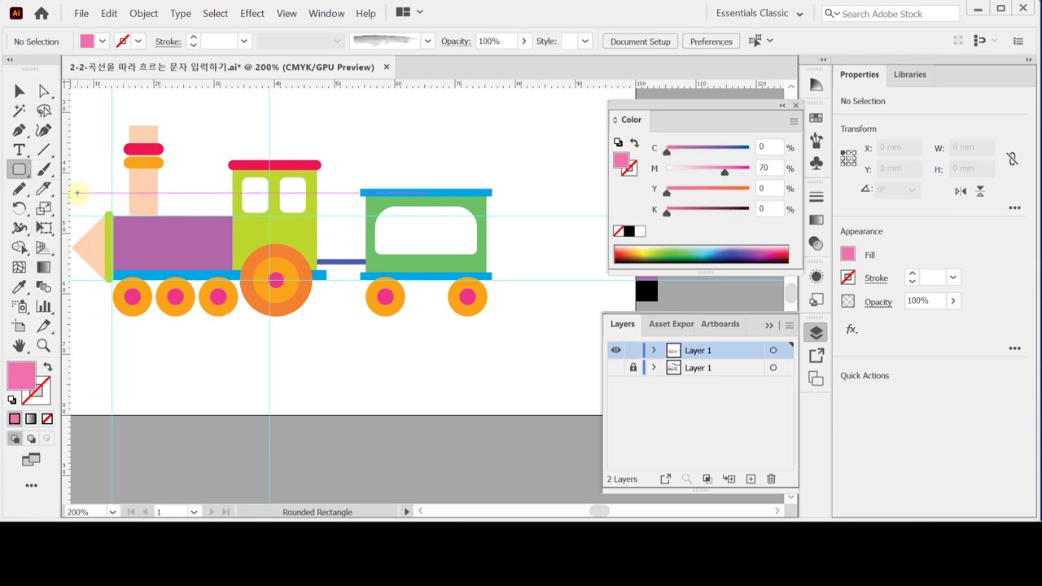
left_click_drag(530, 244, 420, 257)
left_click(537, 263, "ctrl")
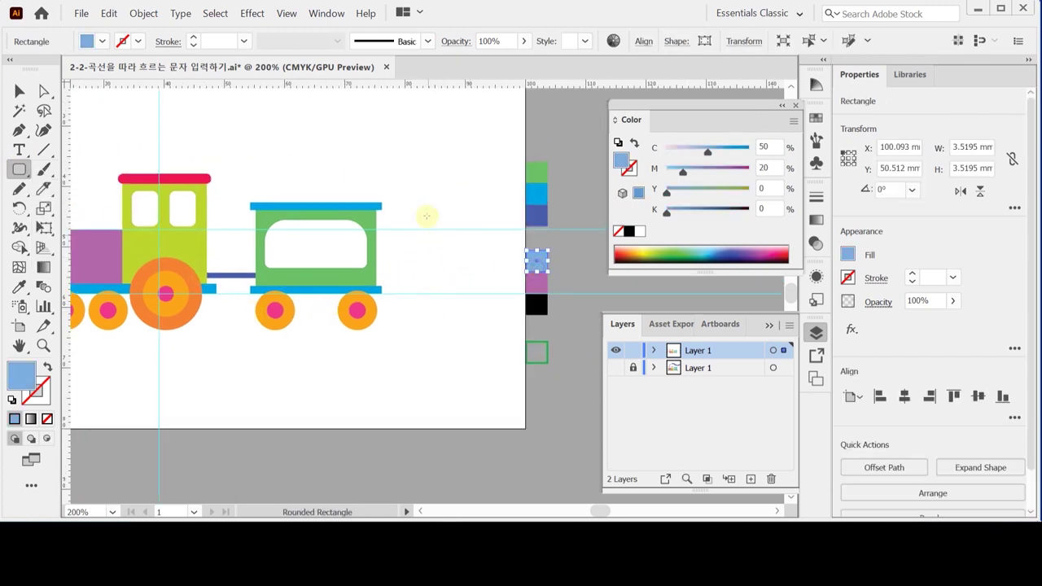
left_click(423, 196)
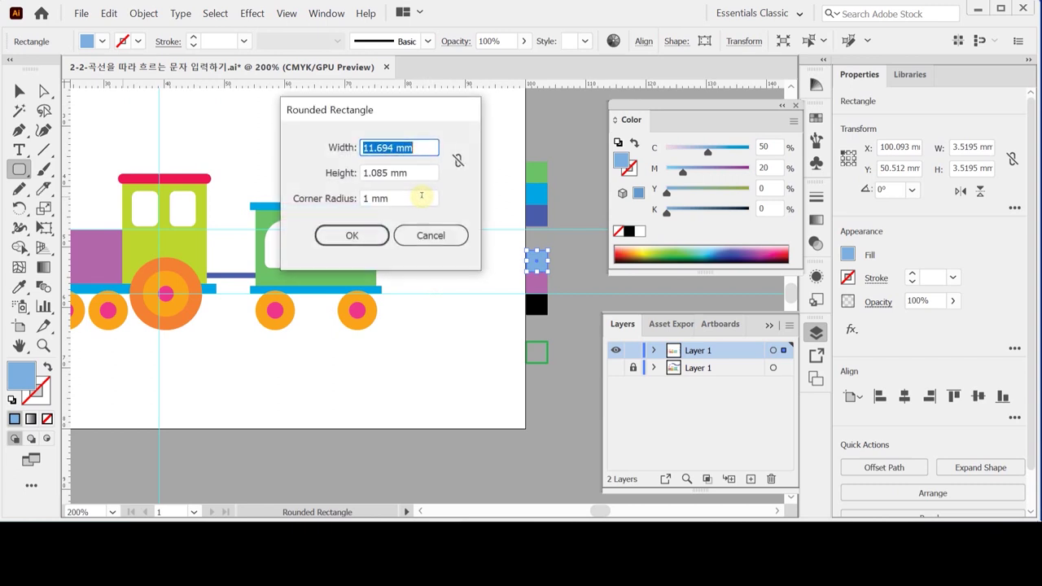
type("6")
key("Tab")
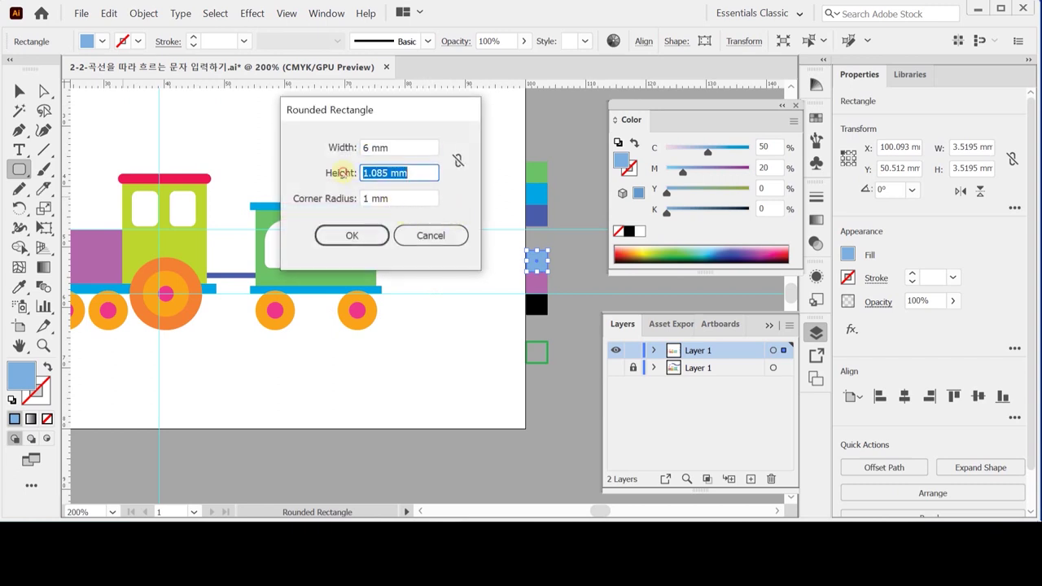
type("10")
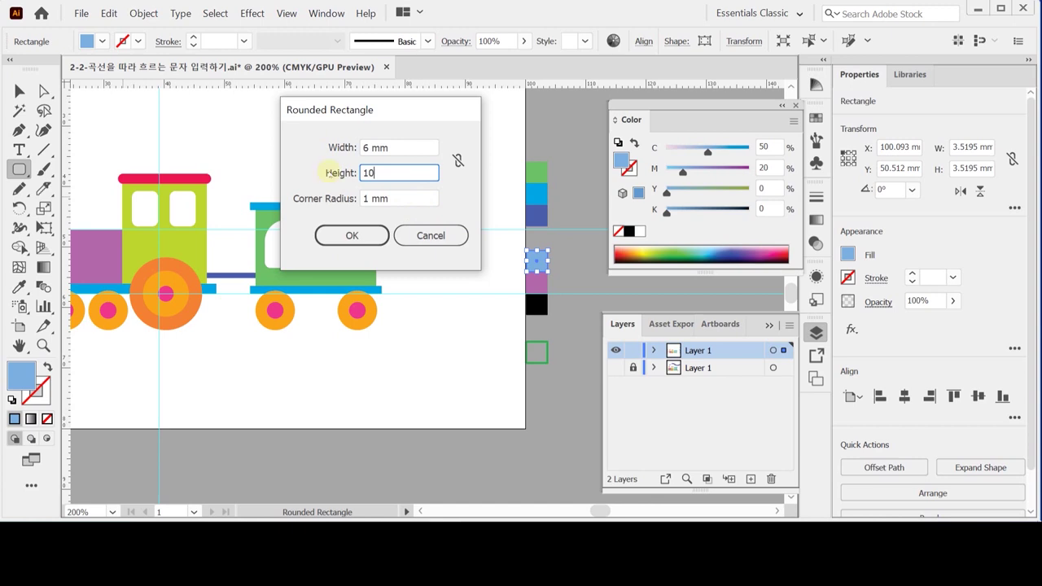
key("Tab")
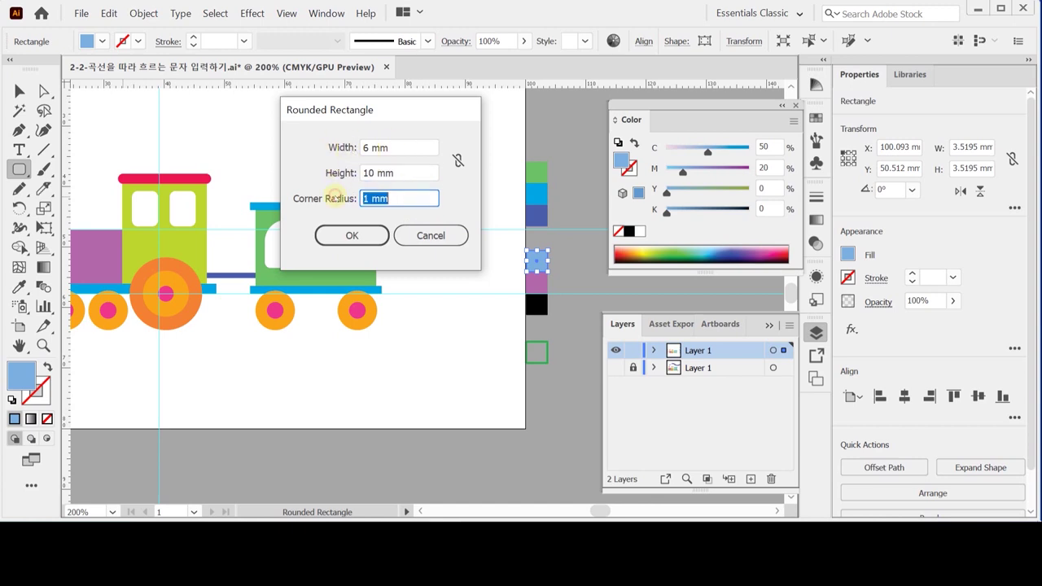
type("3")
left_click(370, 236)
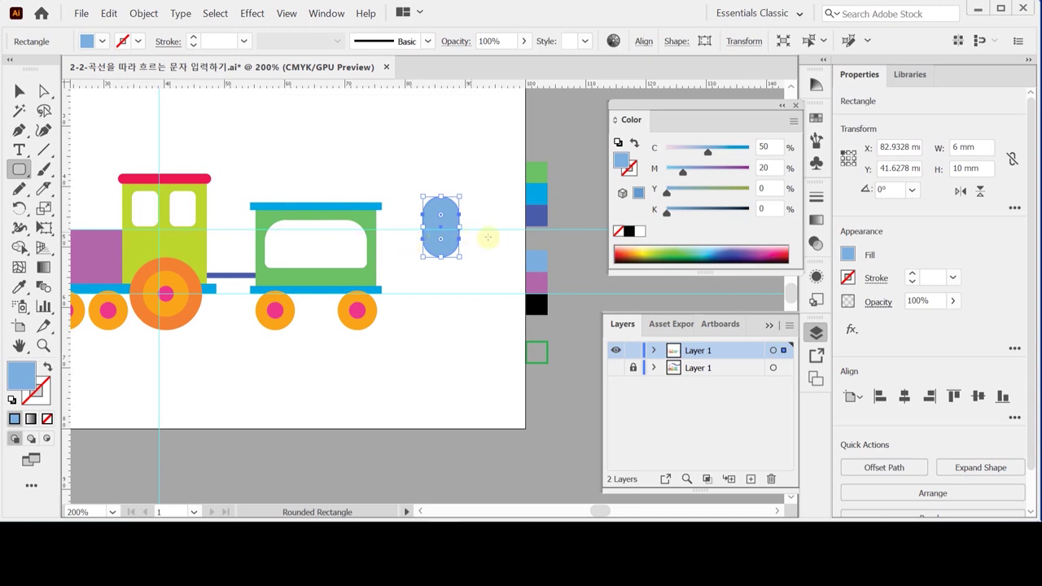
Draw a wide rounded rectangle about 11.4 × 5.4 mm covering the lower half of the light blue rounded rectangle.
left_click(433, 231, "ctrl")
left_click(439, 301, "ctrl")
left_click(436, 305, "ctrl")
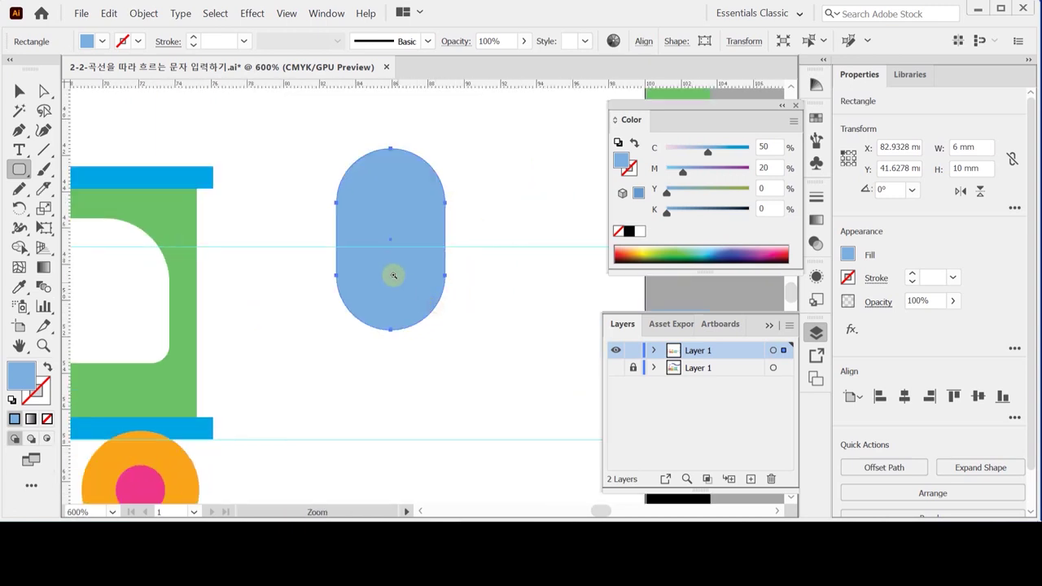
left_click(395, 269, "ctrl")
left_click_drag(396, 263, 290, 272)
left_click_drag(333, 305, 331, 290)
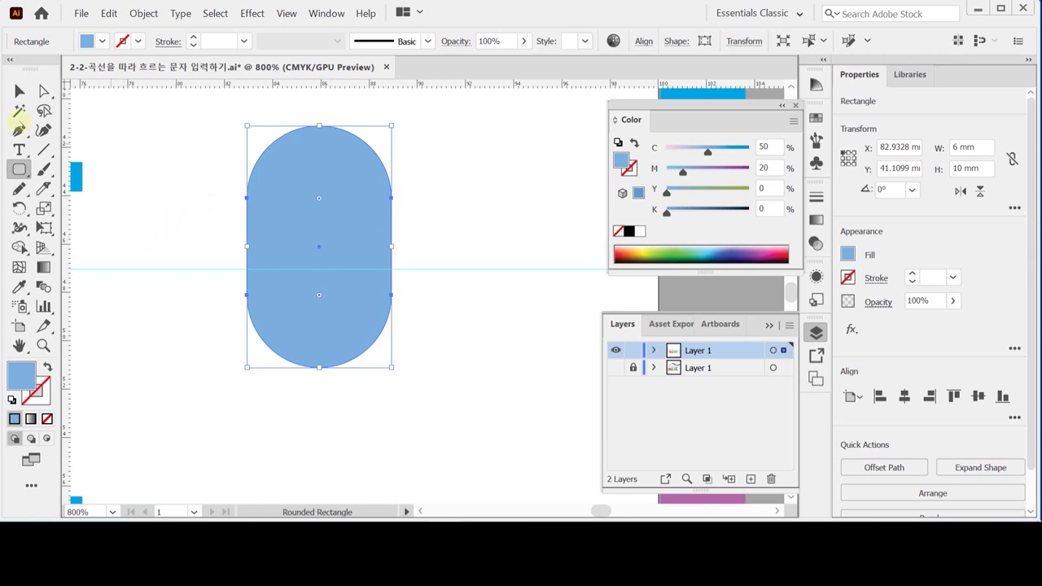
left_click_drag(189, 264, 462, 393)
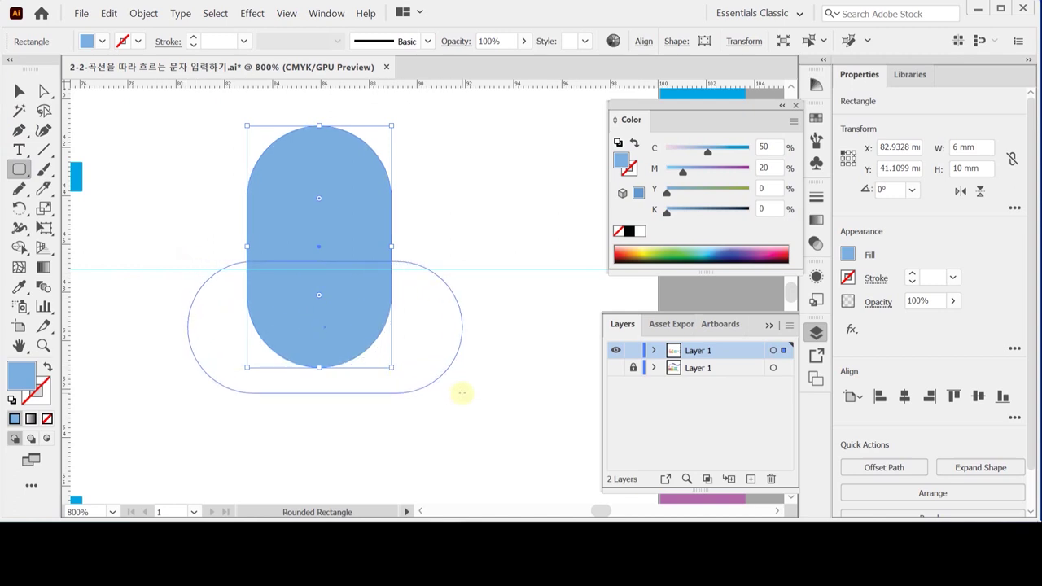
left_click_drag(461, 393, 465, 395)
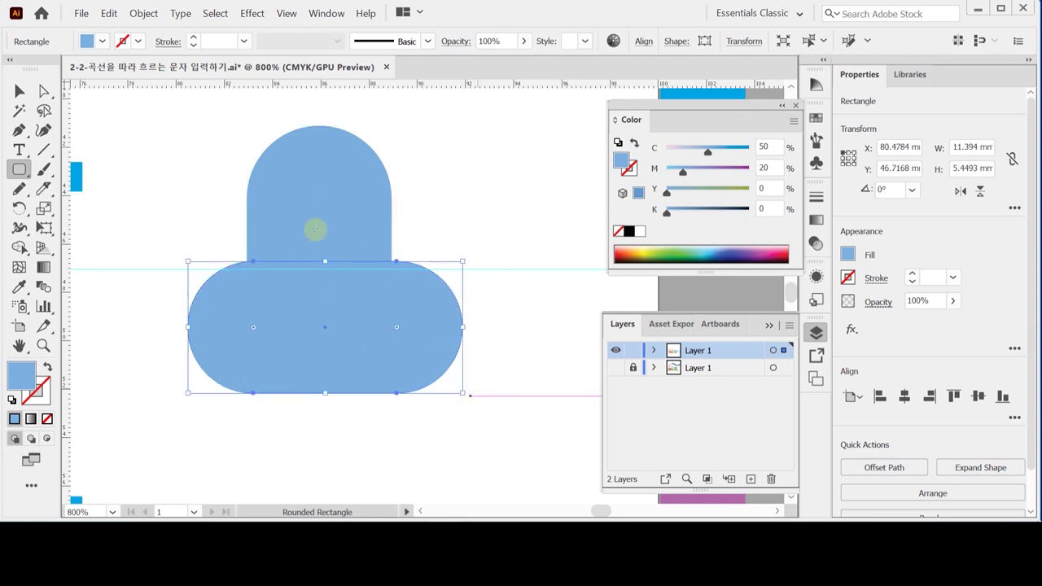
Centre the two light blue shapes horizontally on each other and subtract the front one to leave a flat-bottomed dome.
left_click_drag(204, 175, 334, 354)
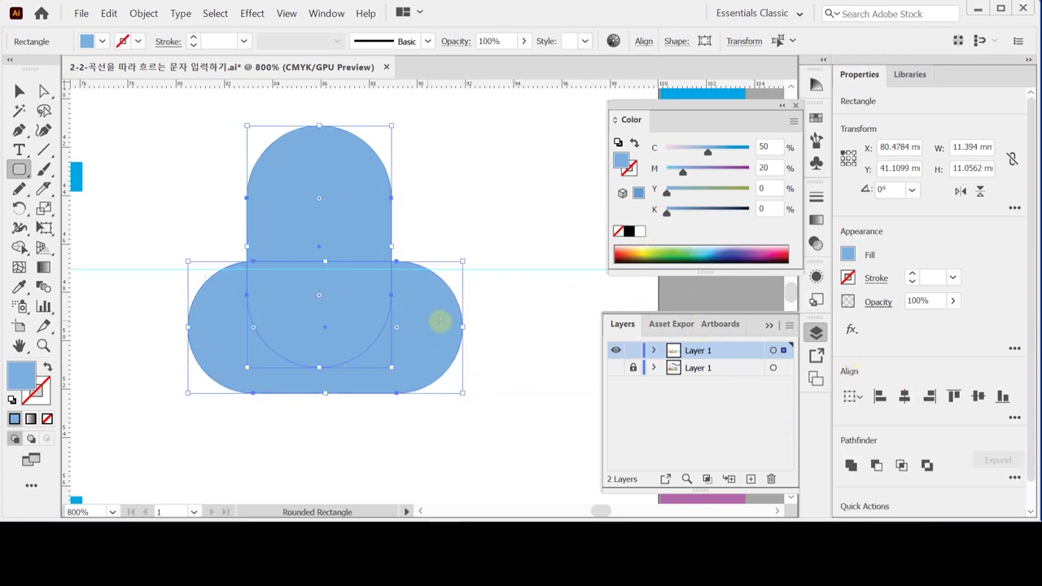
left_click(905, 396)
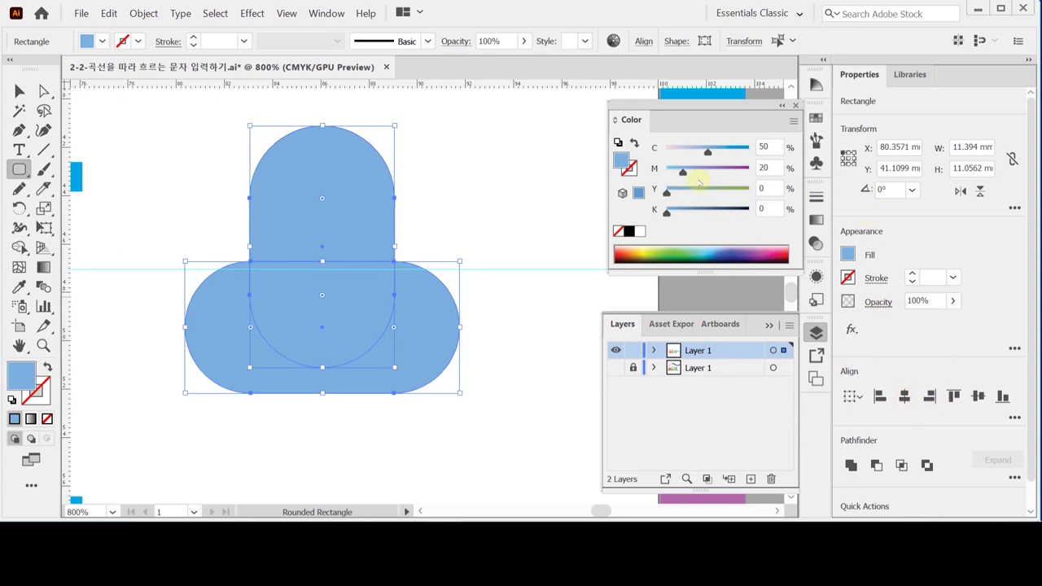
left_click(876, 465)
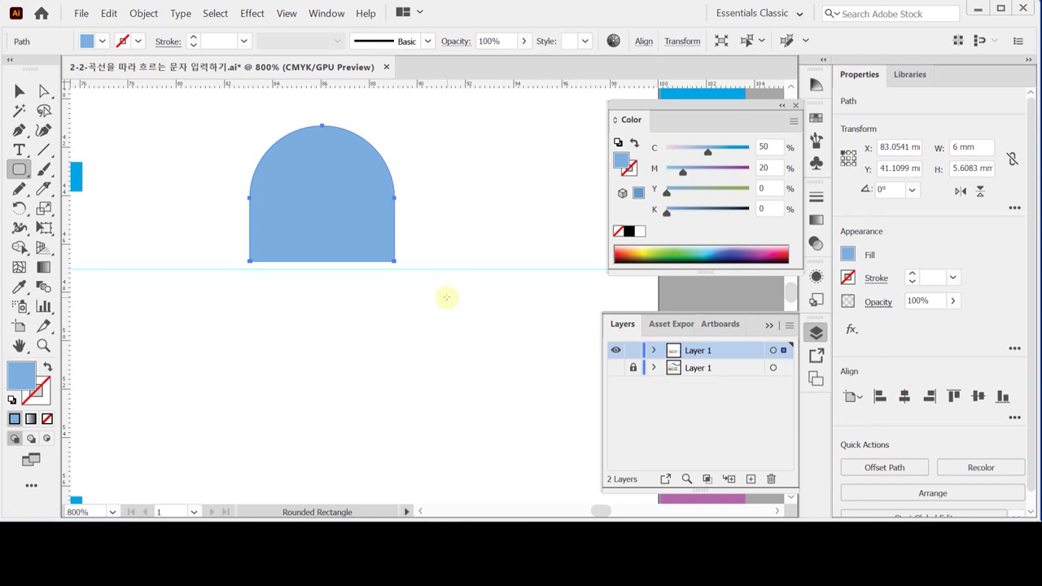
Draw a horizontal line about 8.8 mm long across the dome's lower part, with no fill and a 1 pt black stroke.
left_click(44, 149)
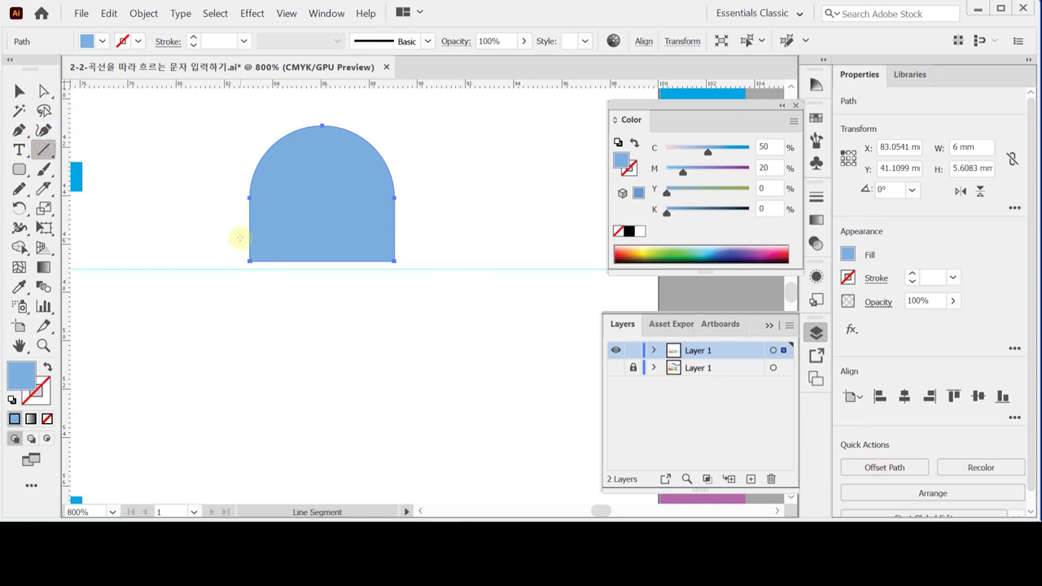
left_click_drag(230, 240, 441, 247)
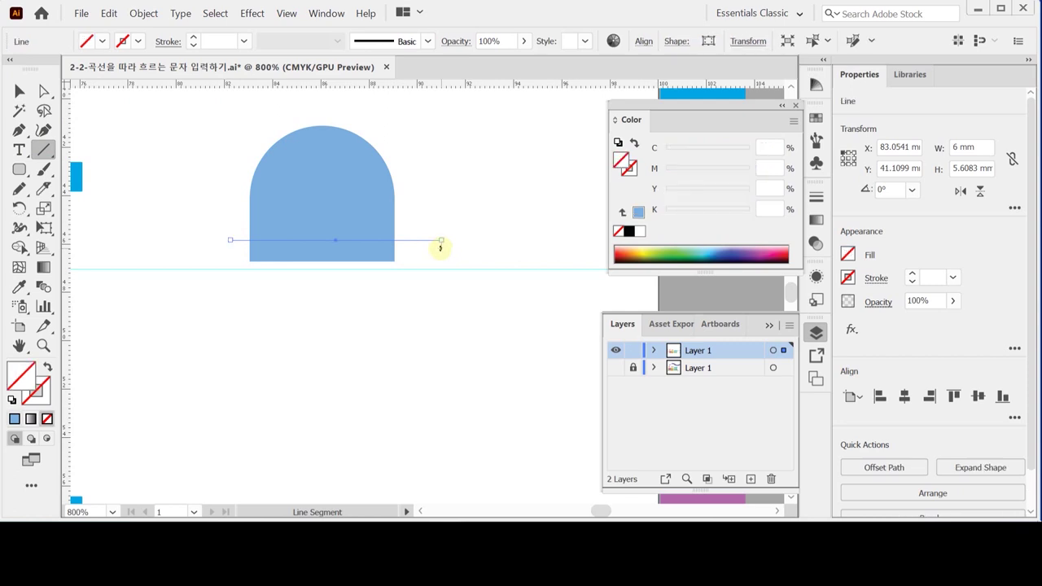
left_click(11, 400)
left_click(46, 419)
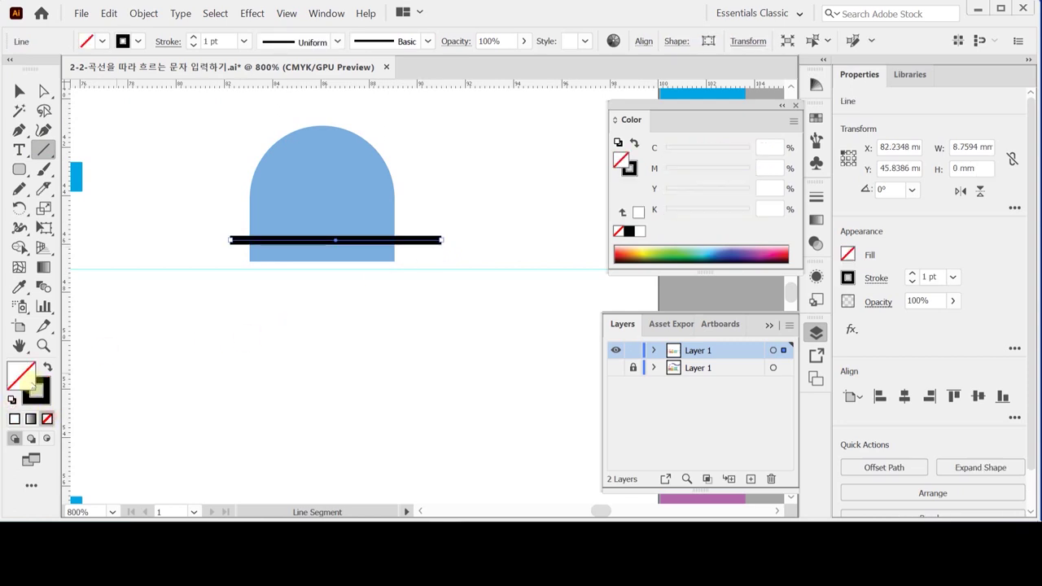
left_click(291, 319, "ctrl")
left_click_drag(368, 242, 366, 236)
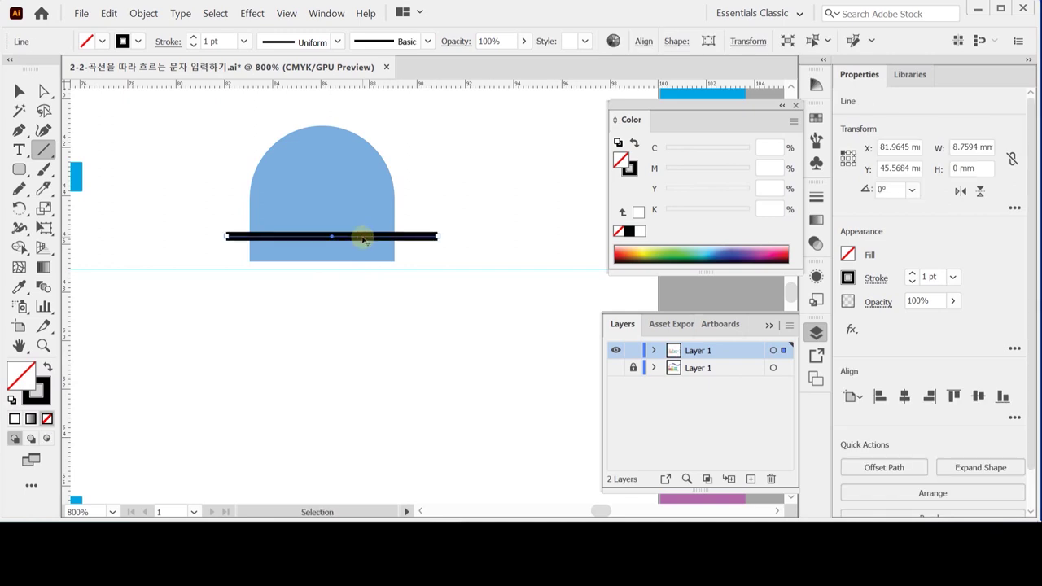
Divide the dome along the horizontal line with the Divide pathfinder and deselect the result.
left_click(342, 291, "ctrl")
key("ctrl+a")
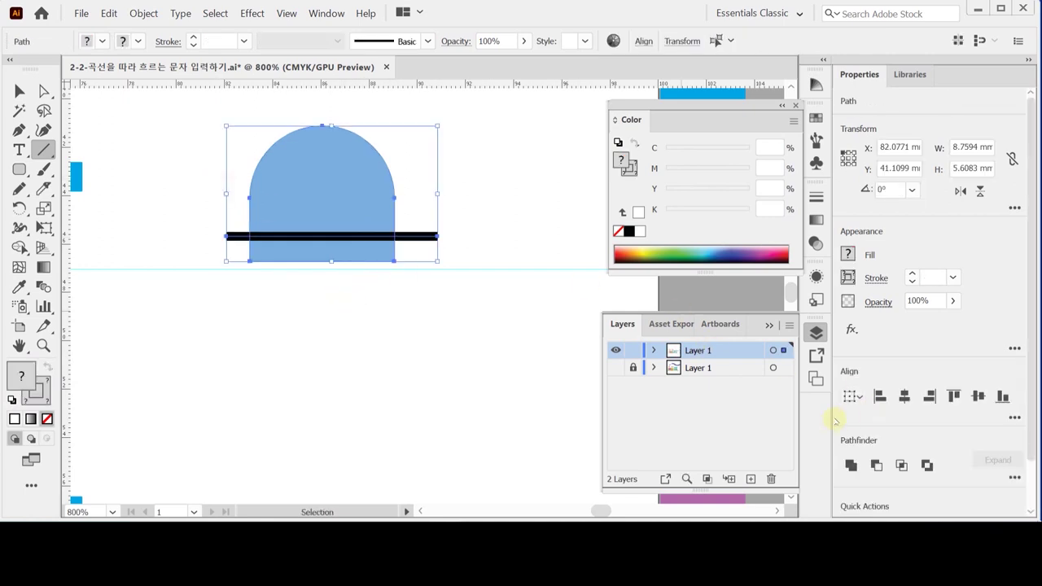
left_click(1015, 477)
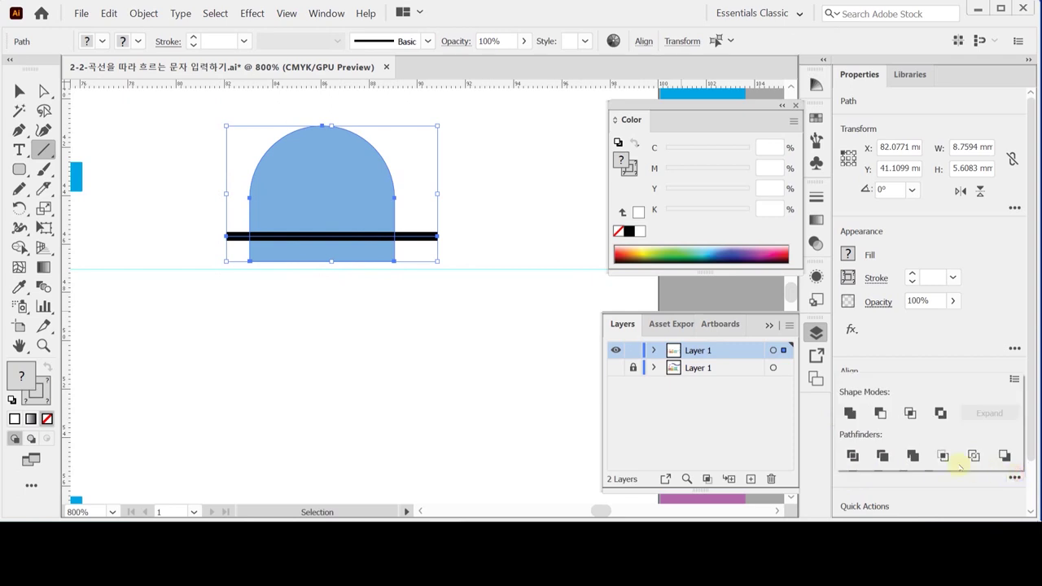
left_click(853, 456)
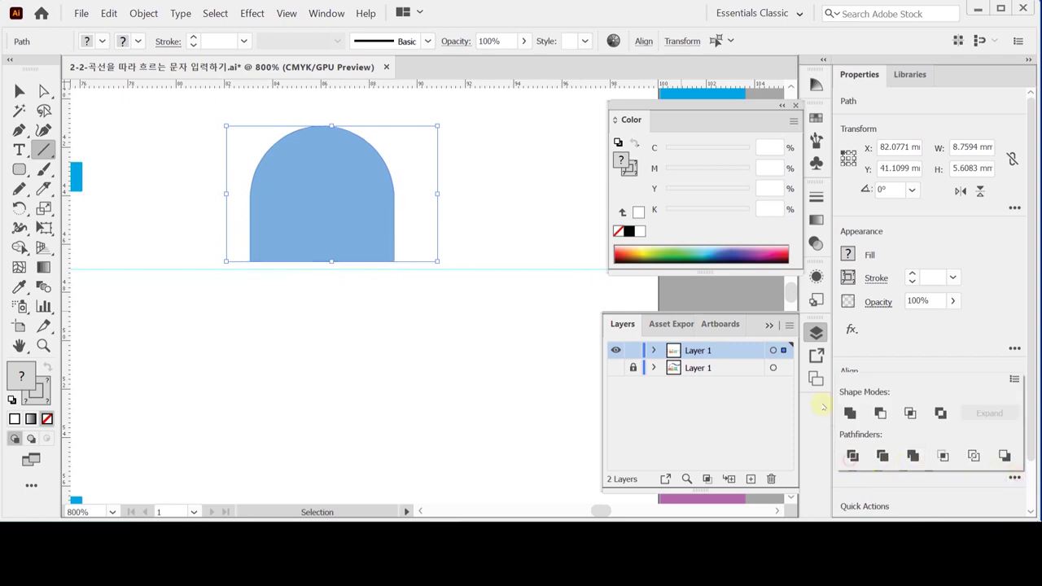
key("ctrl+shift+a")
Isolate the dome's lower band, fill it with the sampled purple swatch, and leave isolation mode.
double_click(354, 250)
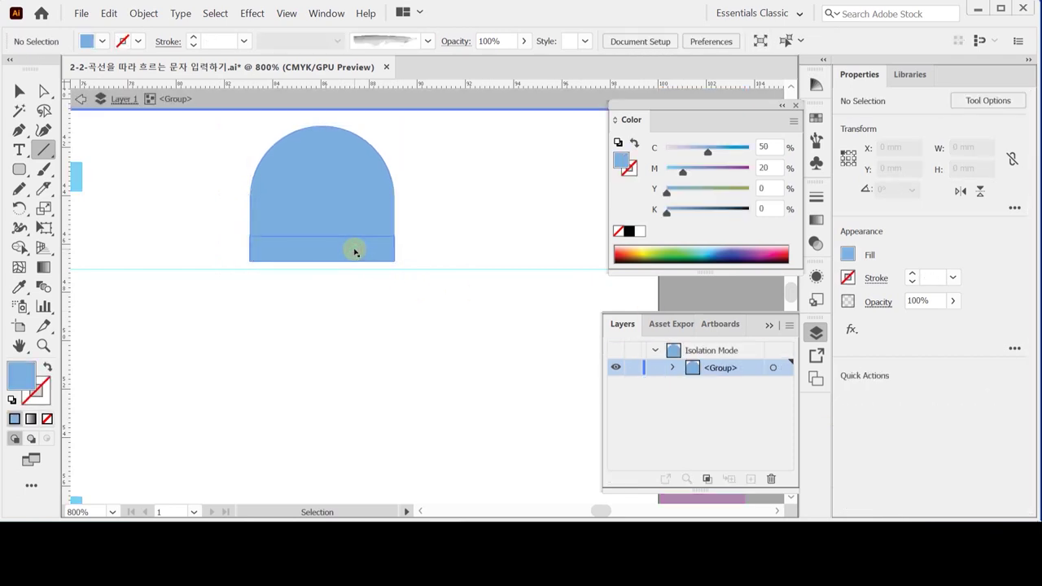
left_click(447, 286, "alt")
left_click(480, 284, "alt")
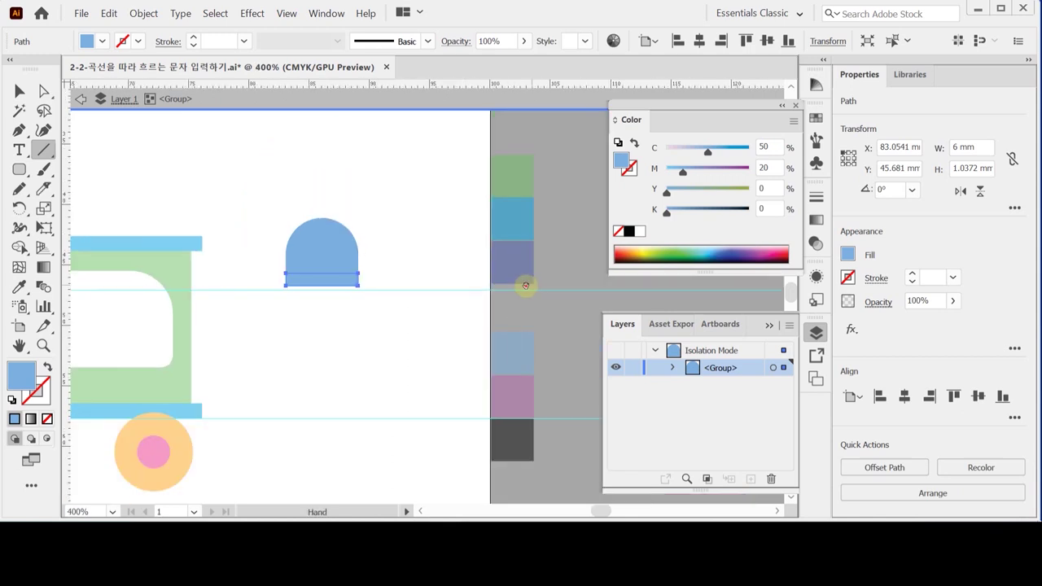
left_click_drag(526, 284, 431, 230)
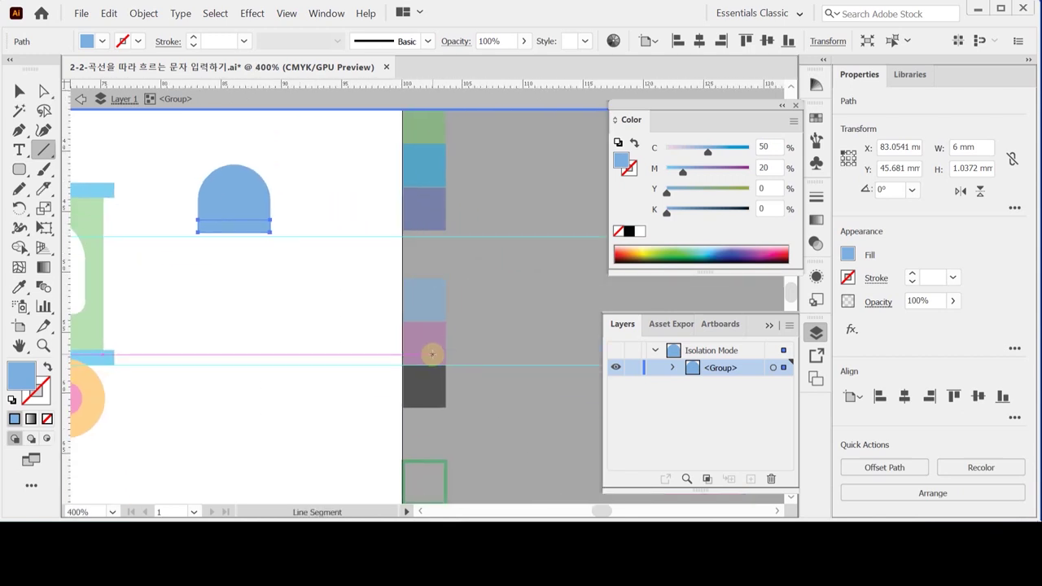
key("i")
left_click(431, 346)
double_click(295, 272)
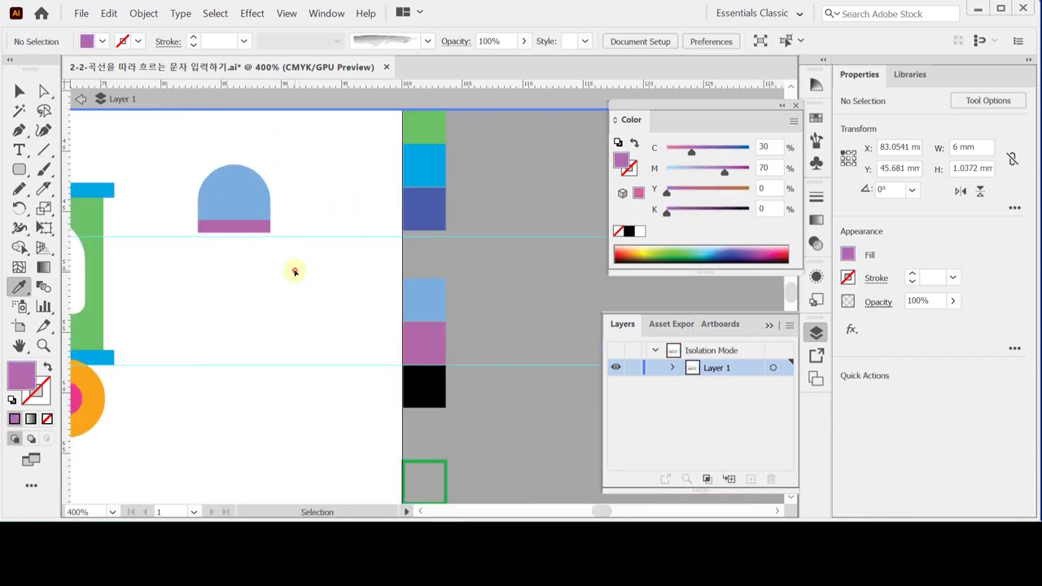
left_click_drag(298, 263, 426, 307)
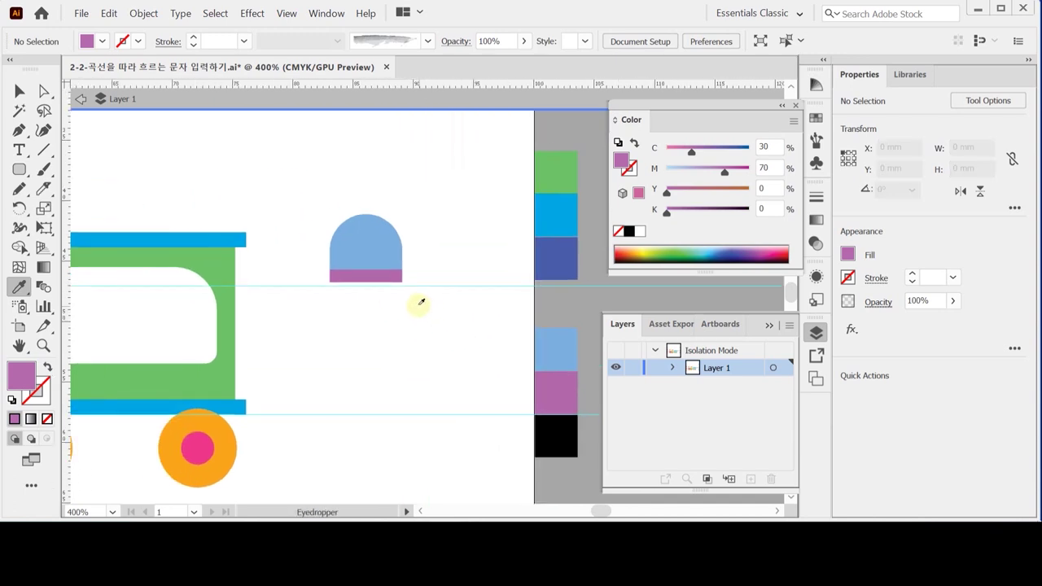
key("Escape")
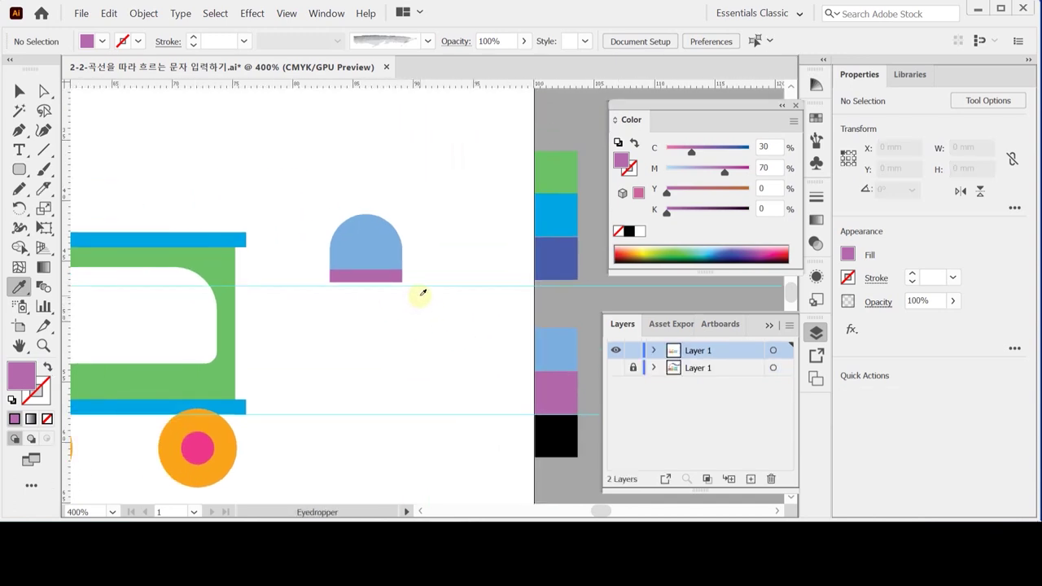
Isolate the domed figure's group and create a light blue ellipse 2 mm wide and 3.5 mm high at the dome's top.
double_click(362, 236)
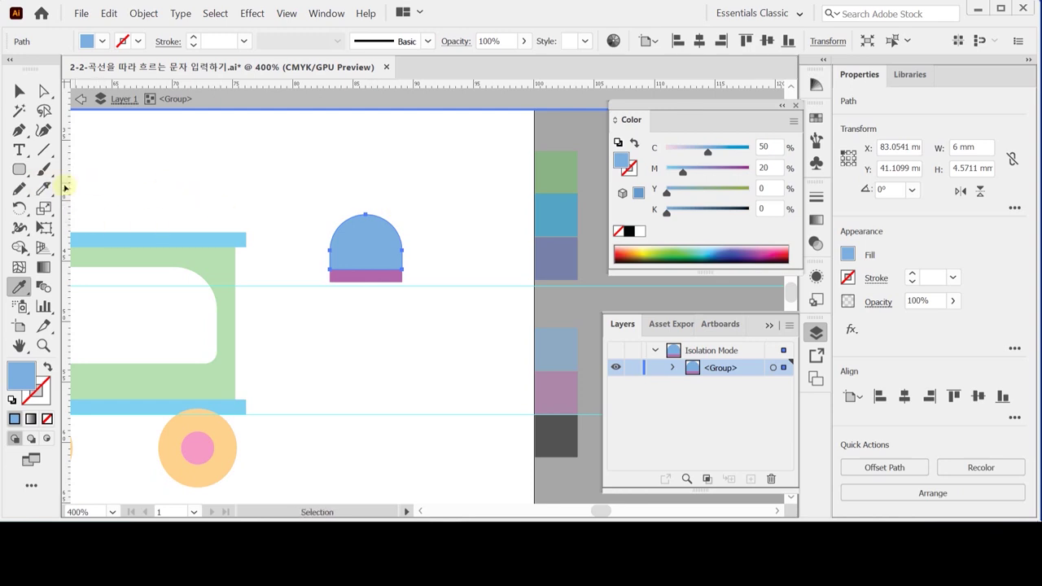
left_click(316, 192)
left_click(367, 225)
left_click(324, 184)
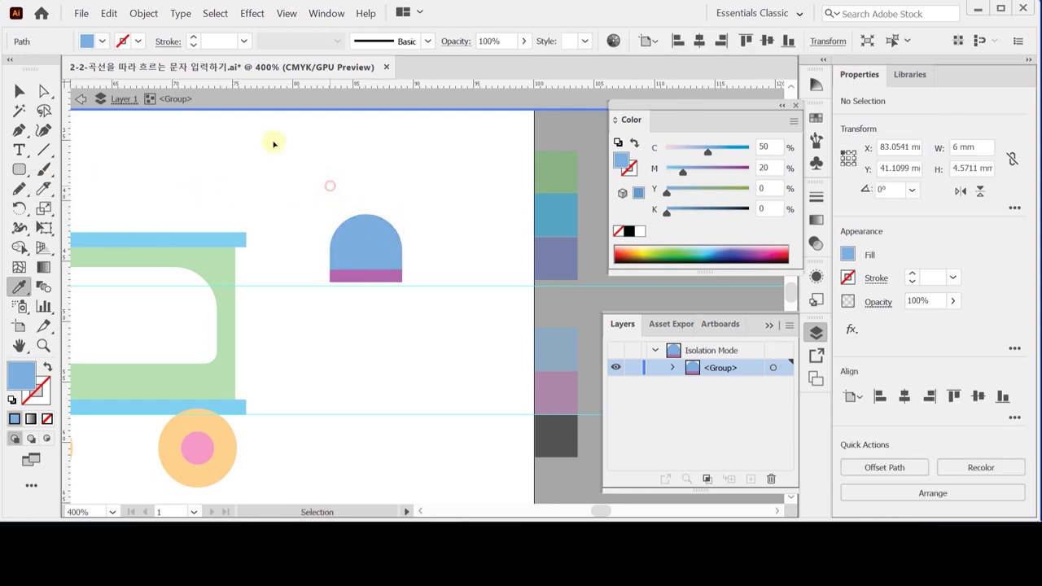
left_click(19, 169)
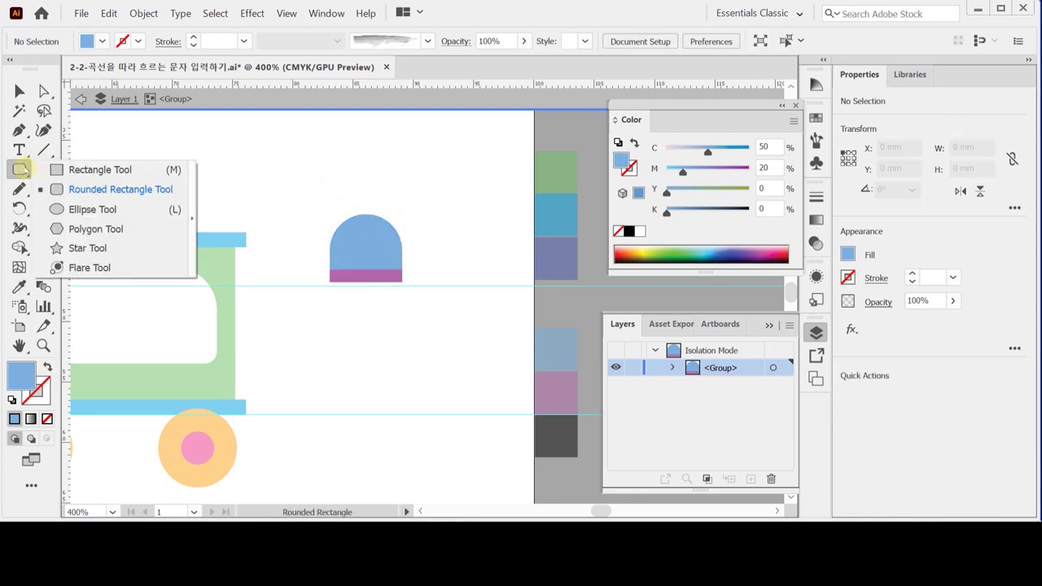
left_click(64, 206)
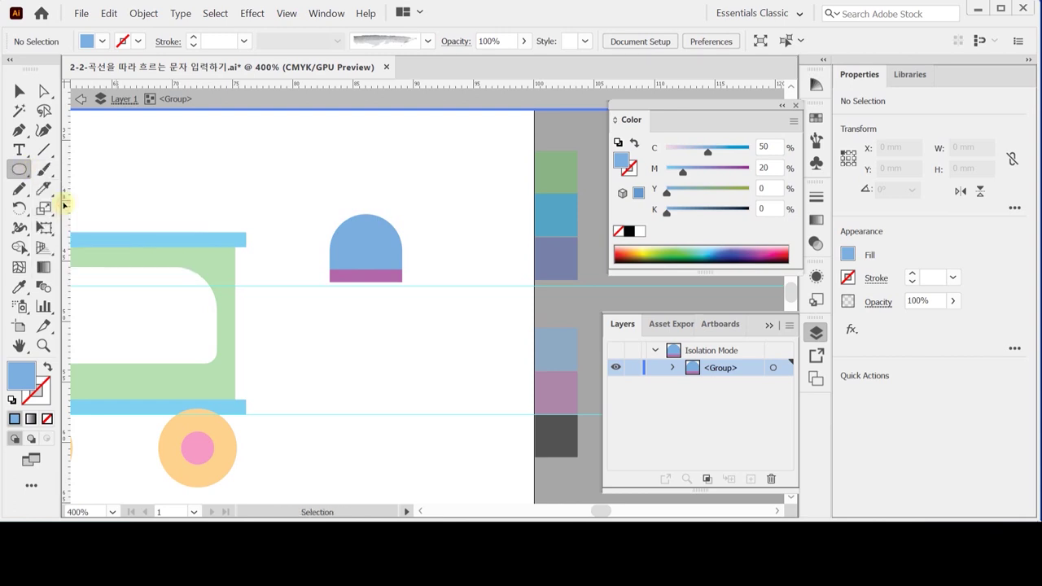
left_click(349, 189)
type("2")
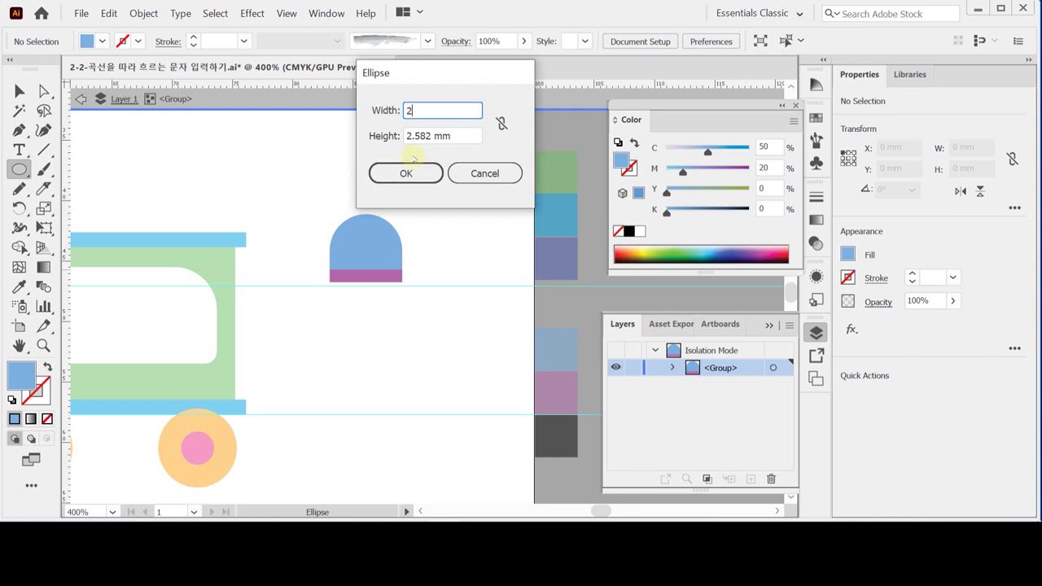
key("Tab")
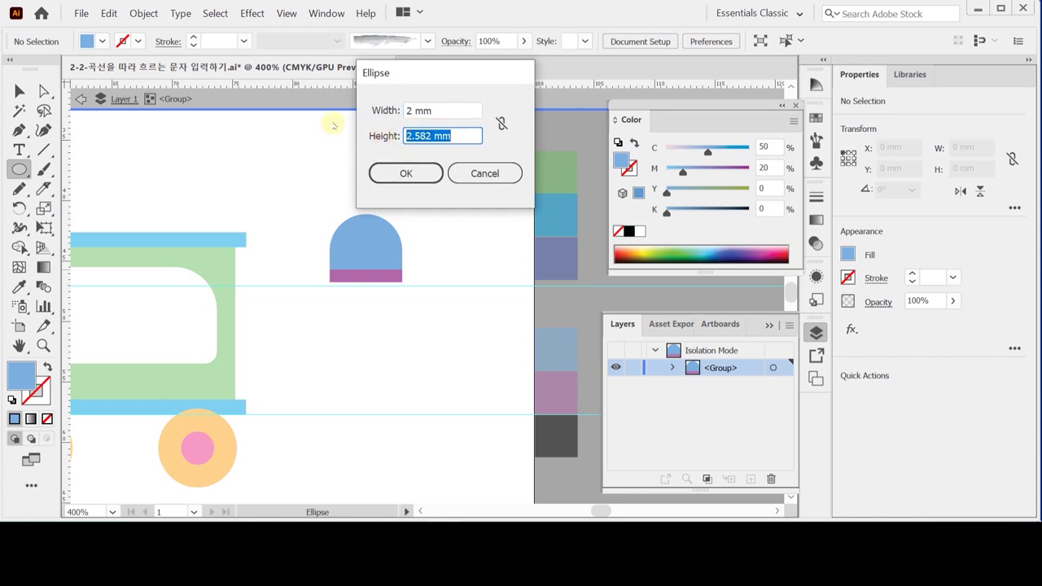
type("3.5")
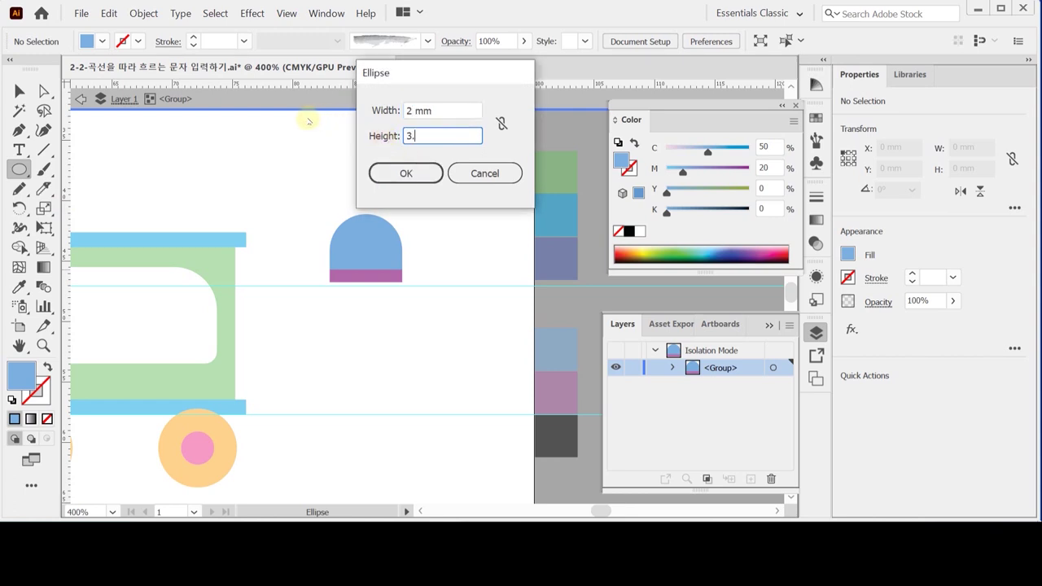
left_click(405, 173)
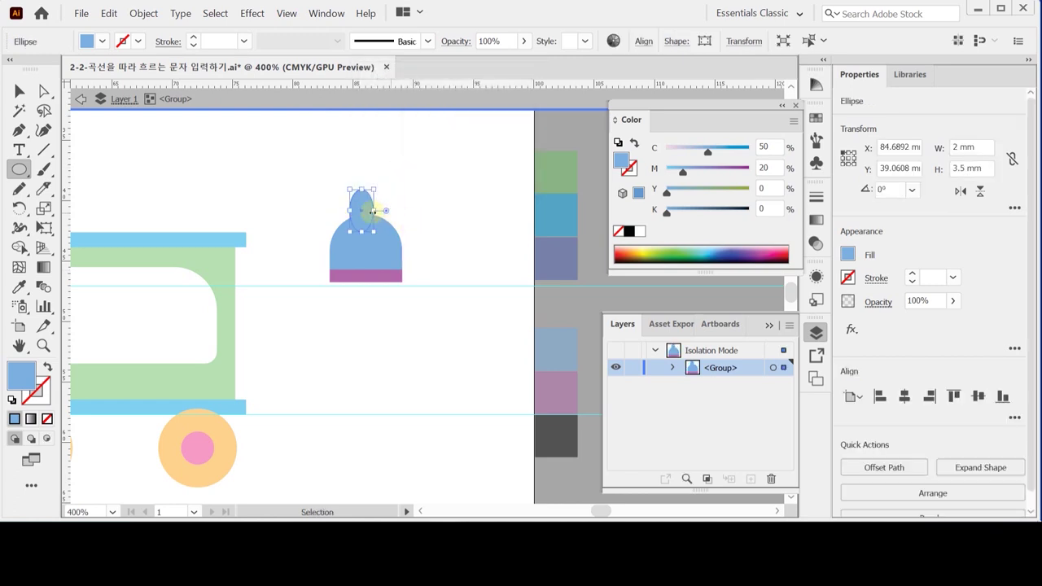
mouse_move(365, 218)
left_mouse_down()
mouse_move(361, 193)
mouse_move(367, 199)
left_mouse_up()
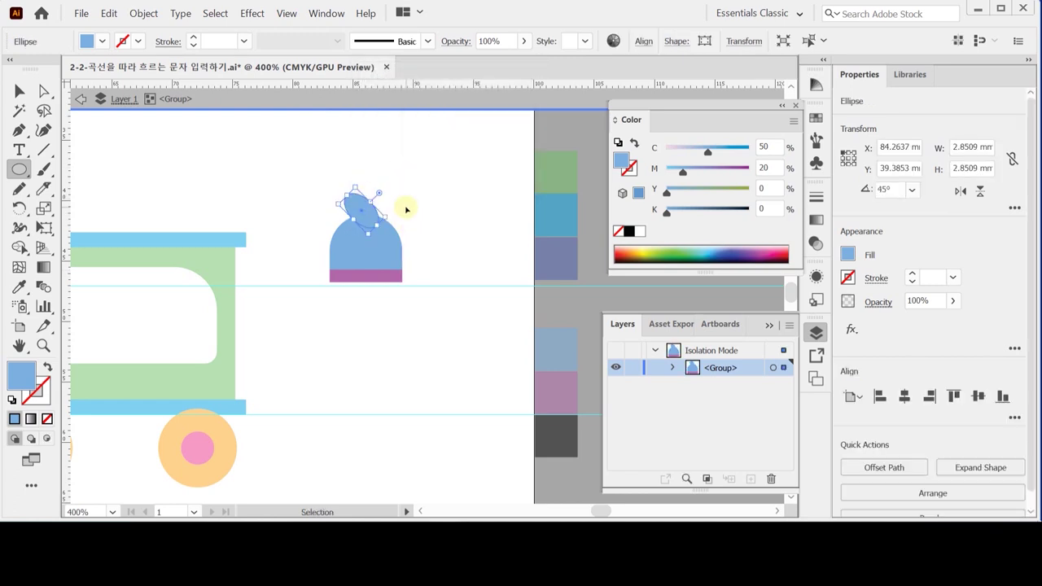
left_click(390, 243)
key("ctrl+z")
Place the ellipse as an ear on the dome's upper-left shoulder, rotate it 20°, and nudge it slightly upward.
left_click_drag(387, 245, 354, 225)
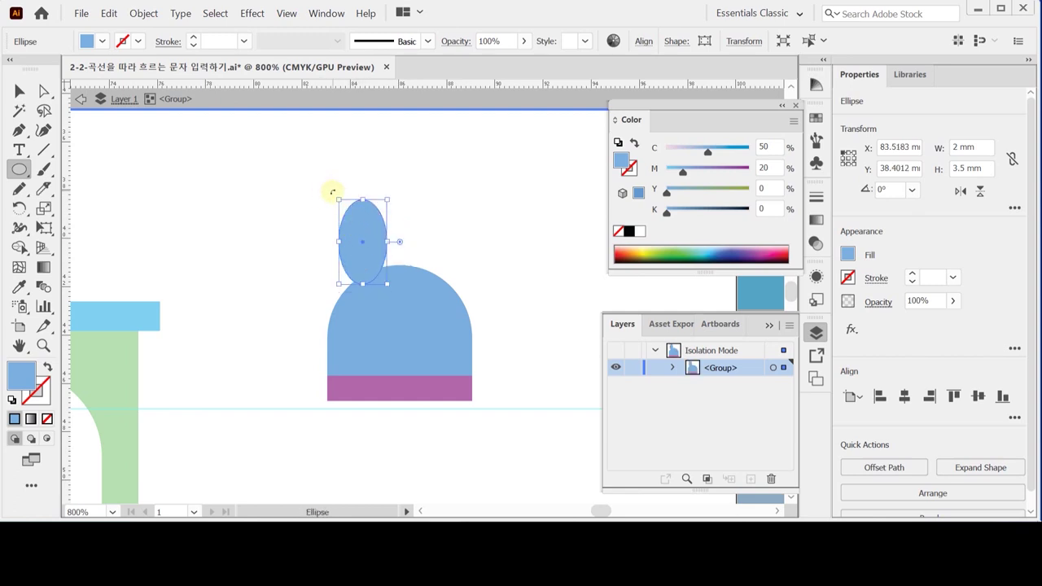
left_click_drag(351, 227, 349, 232)
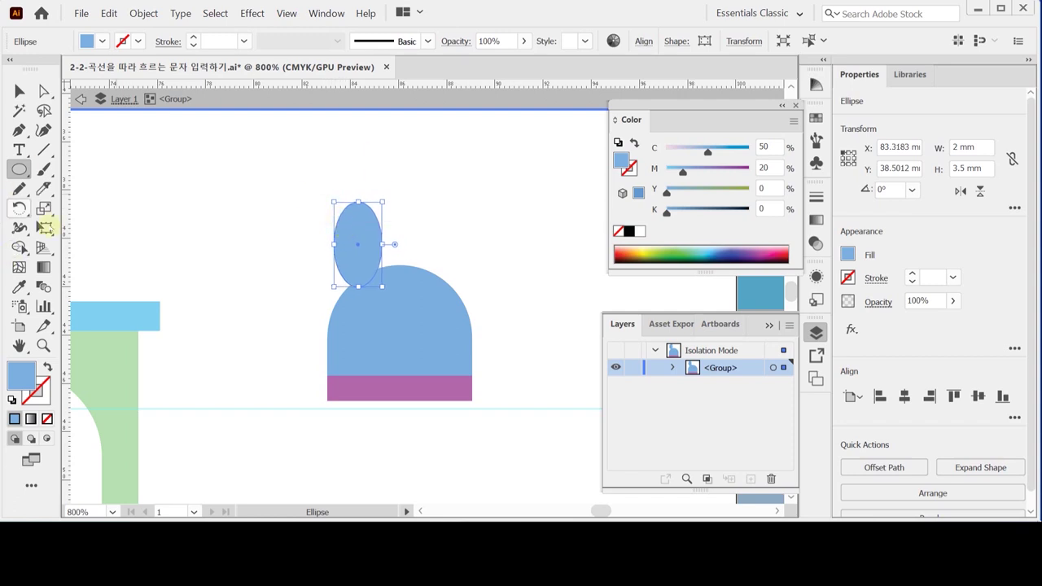
double_click(20, 209)
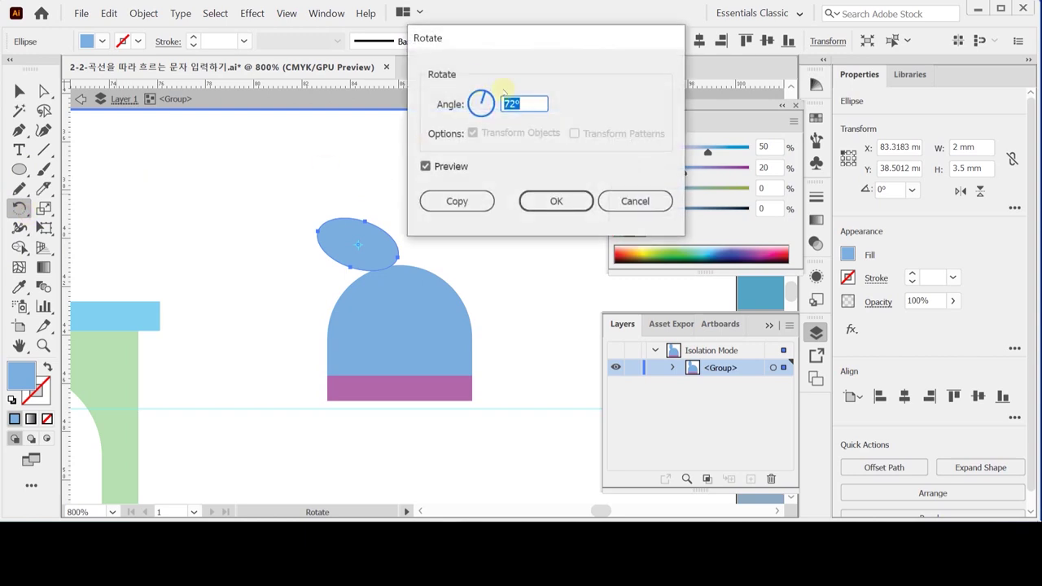
type("20")
left_click(556, 201)
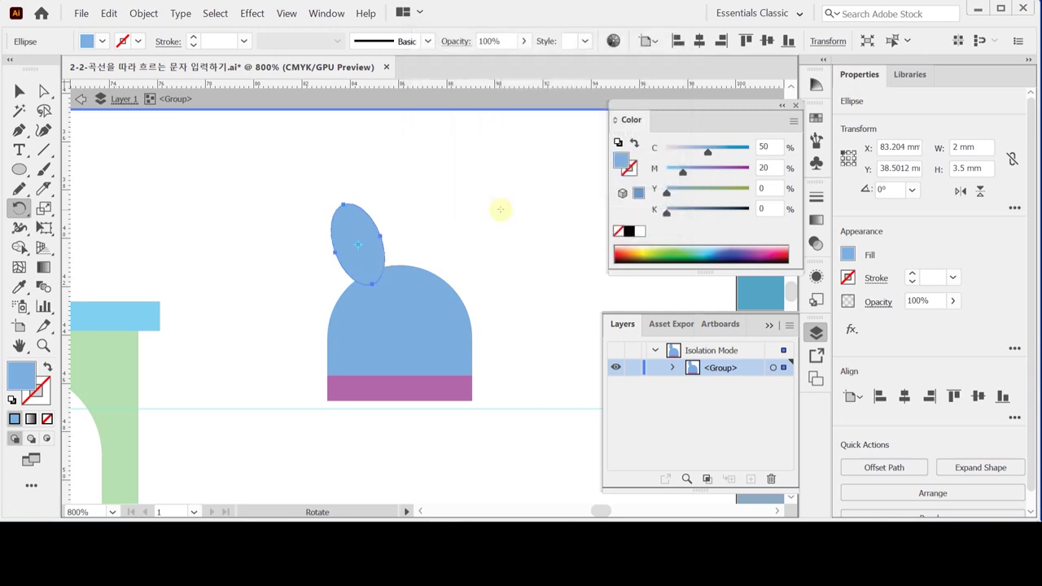
key("Up")
key("Up")
key("Up")
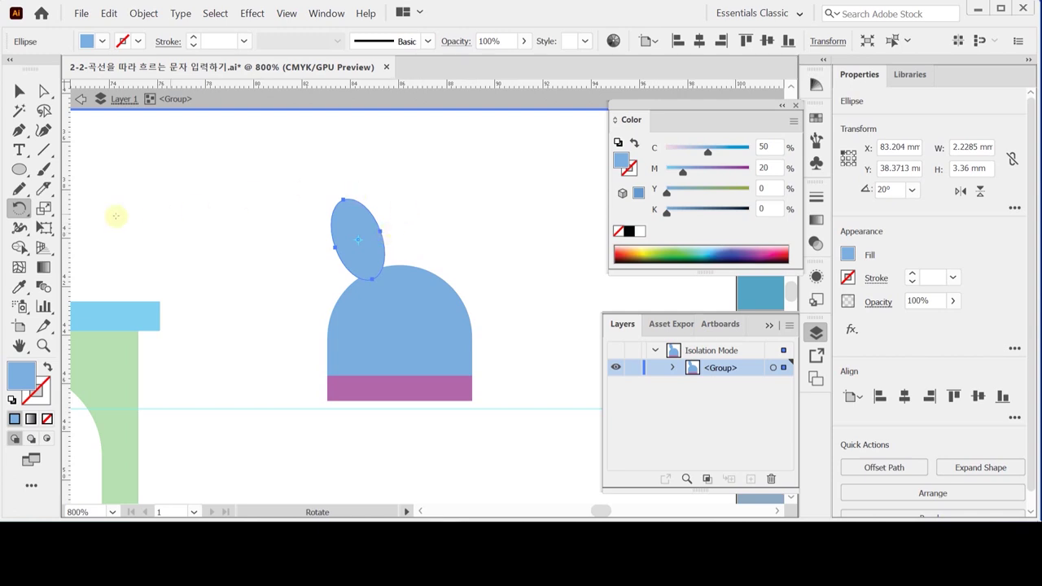
Reflect a copy of the ear across the vertical axis through the dome's top anchor, locating that point in outline view.
left_click(20, 208)
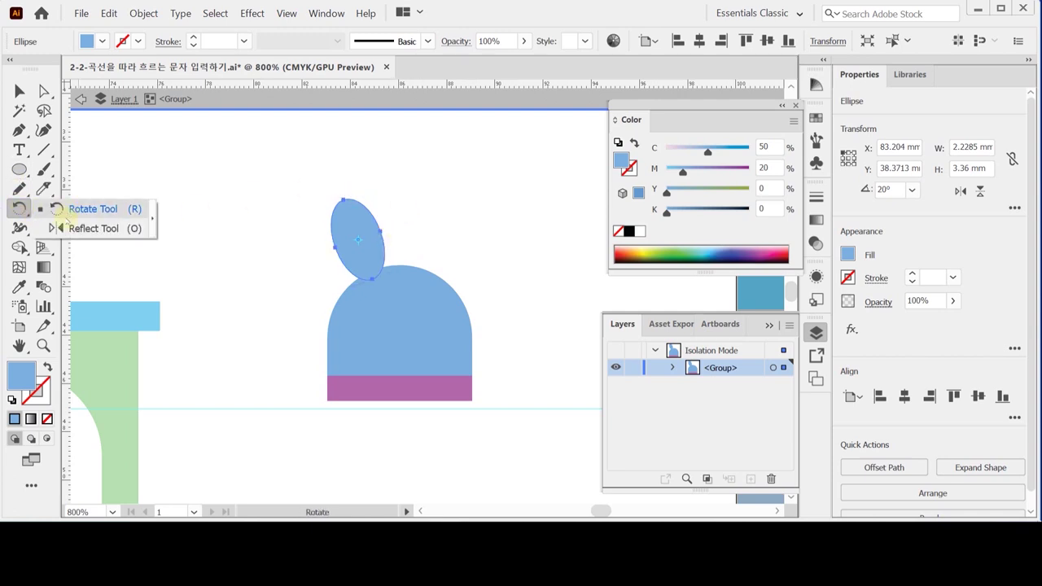
left_click(67, 228)
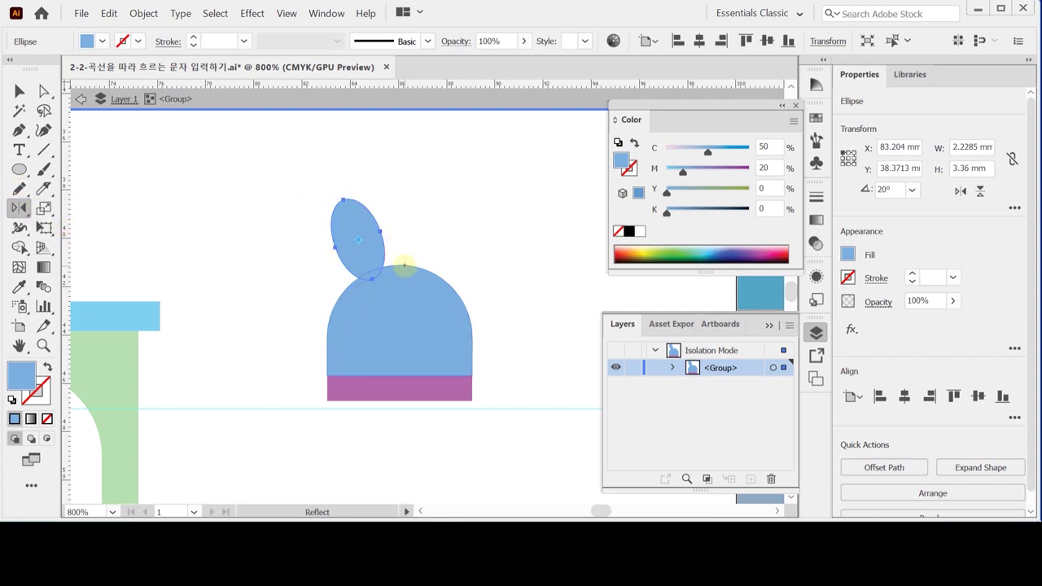
key("ctrl")
key("ctrl+y")
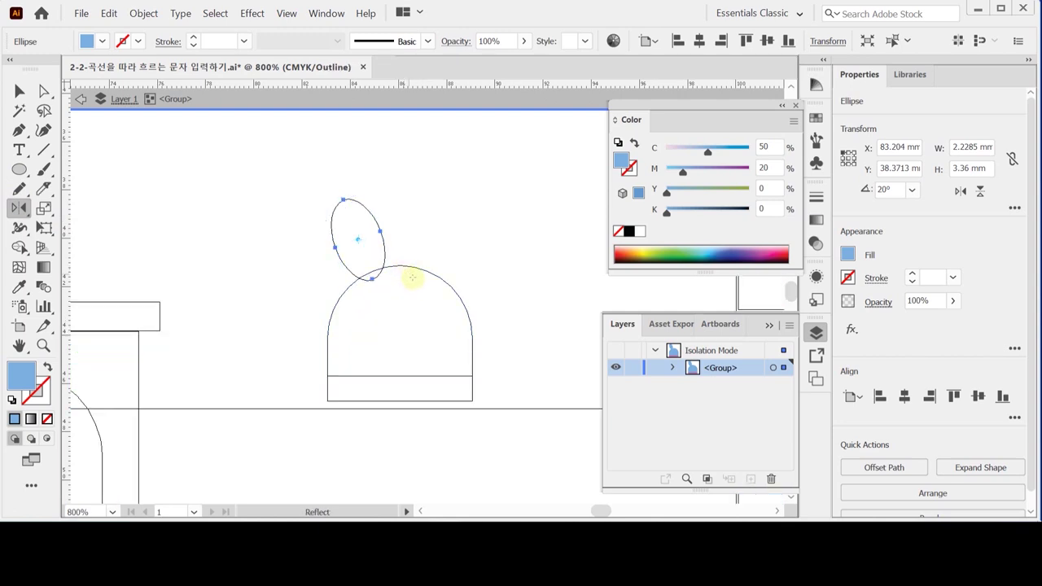
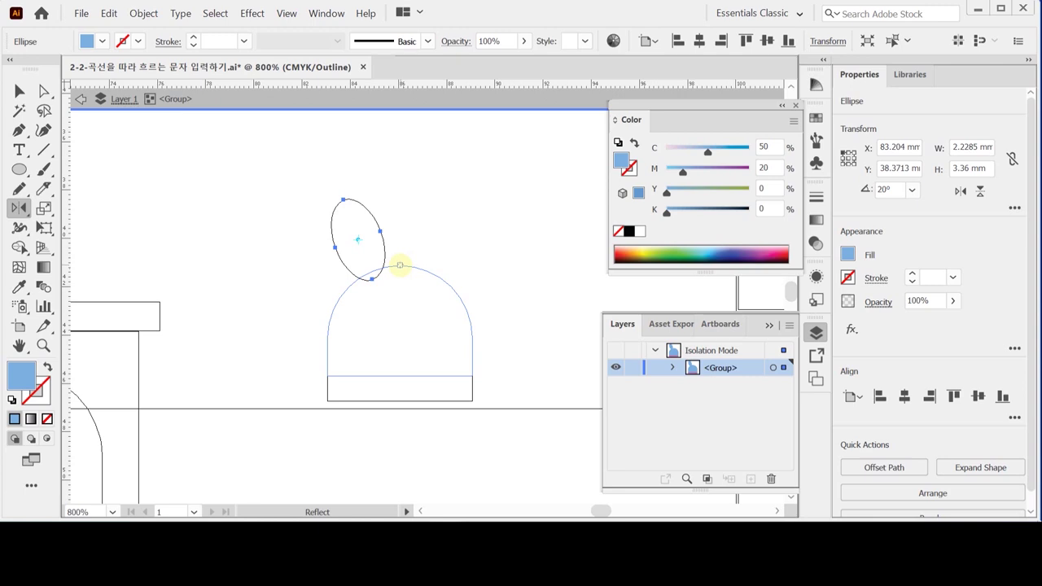
left_click(400, 265, "alt")
left_click(532, 331)
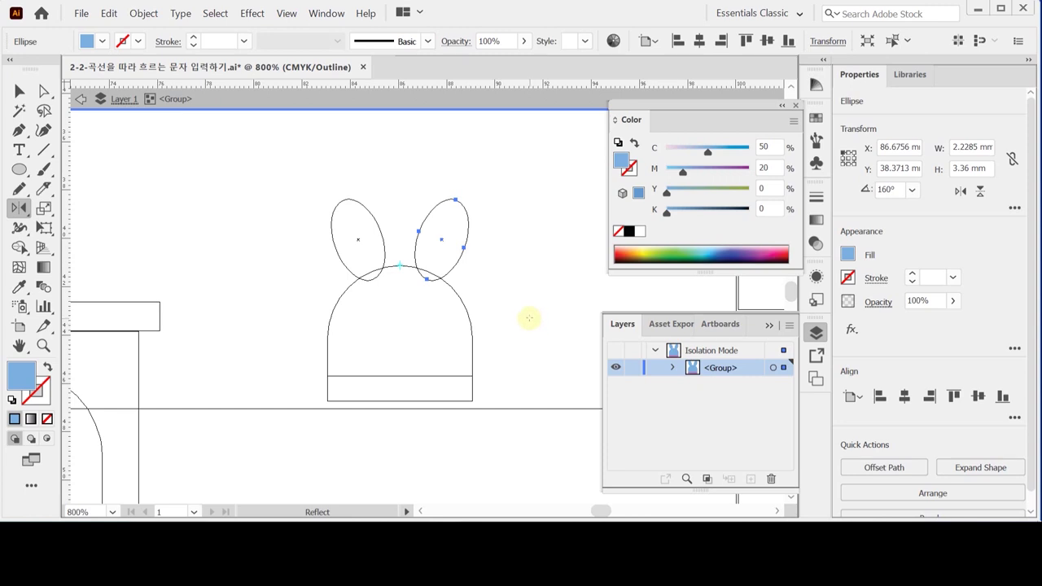
key("ctrl+y")
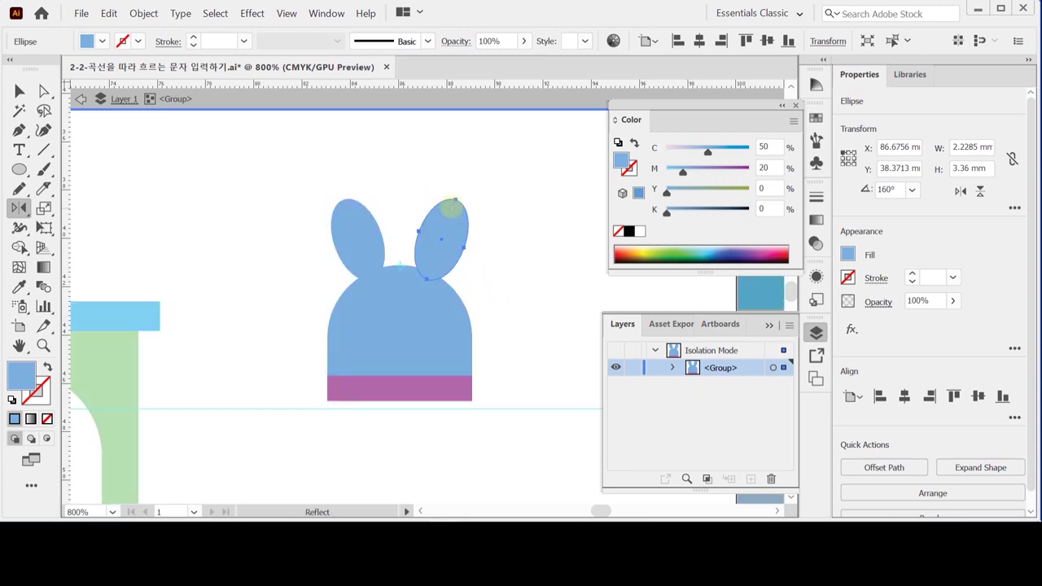
Unite both ears with the dome's light blue upper part inside the isolated group and deselect the result.
key("ctrl")
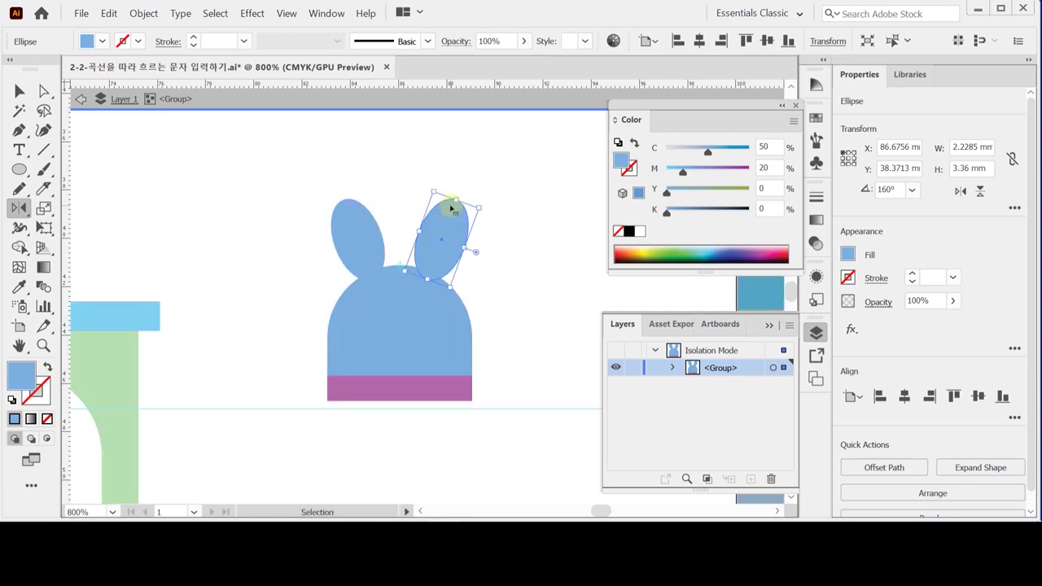
key("Escape")
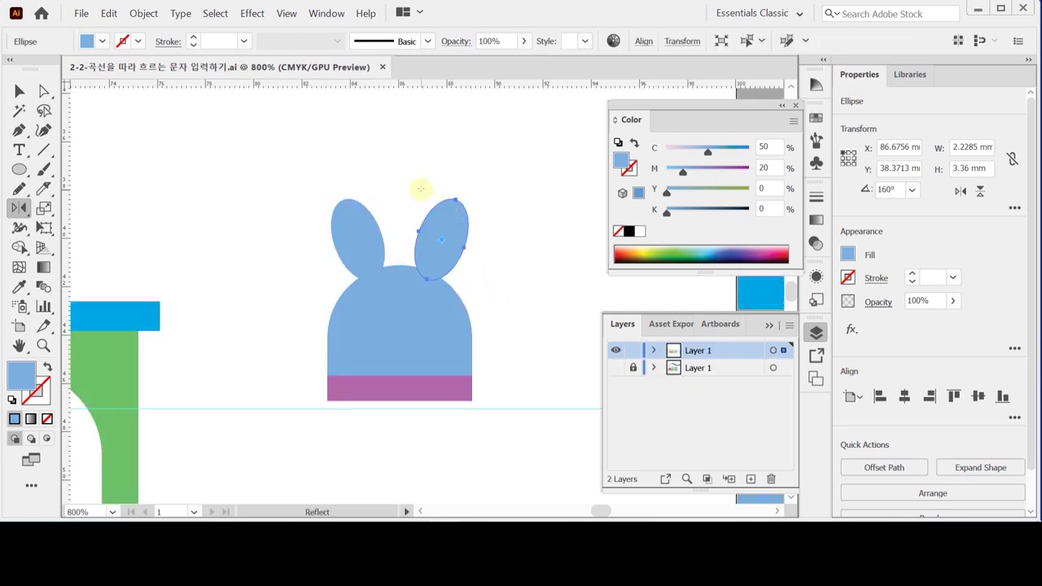
key("ctrl")
left_click_drag(293, 195, 419, 298)
double_click(372, 249)
left_click_drag(298, 198, 470, 323)
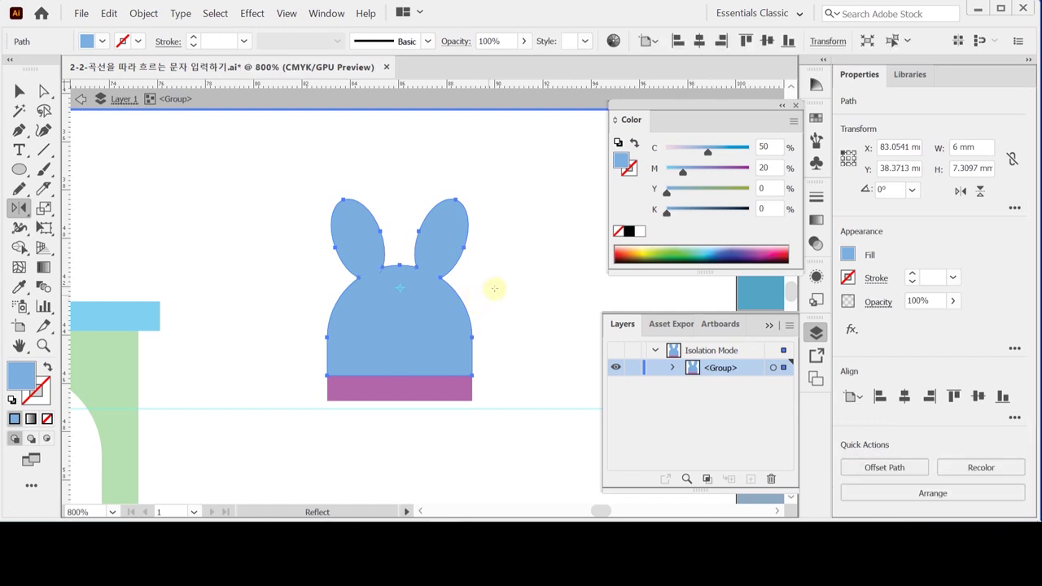
key("ctrl+shift+a")
Draw an eye circle about 0.58 mm in diameter on the rabbit's face, with black fill and no stroke.
left_click(16, 151)
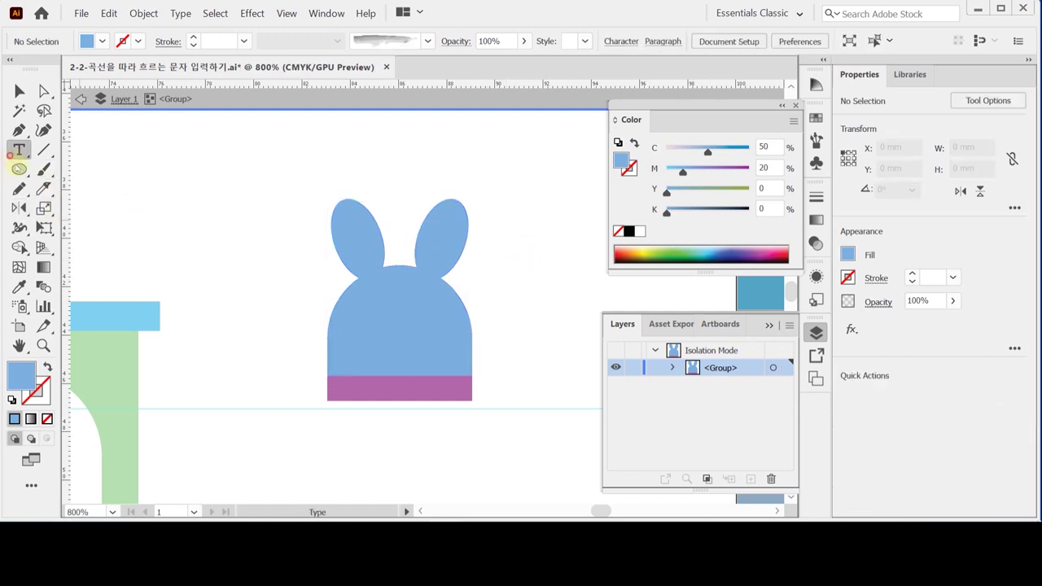
left_click(19, 169)
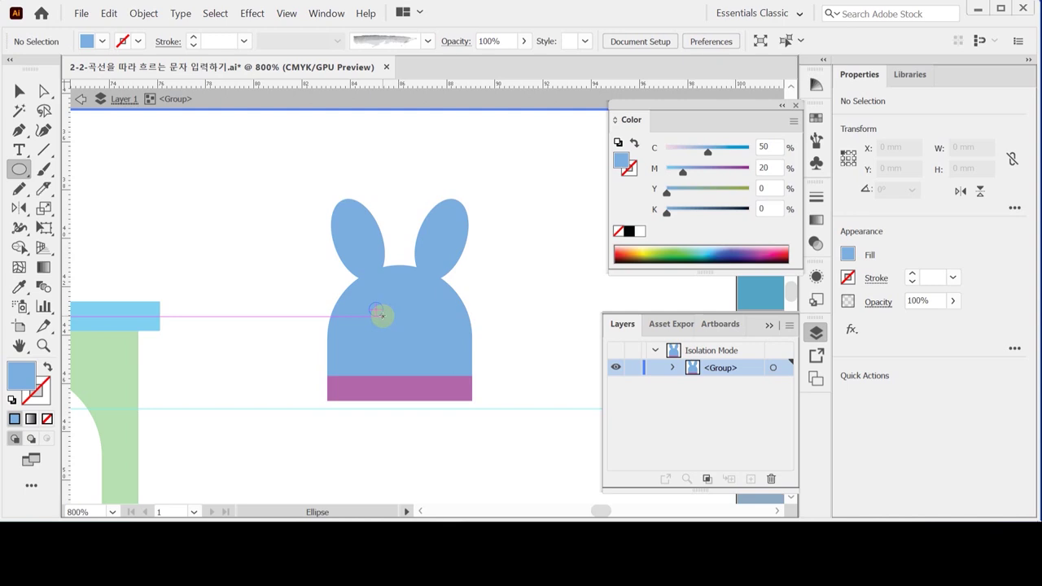
left_click_drag(371, 300, 382, 310)
scroll(407, 337, "up", 3)
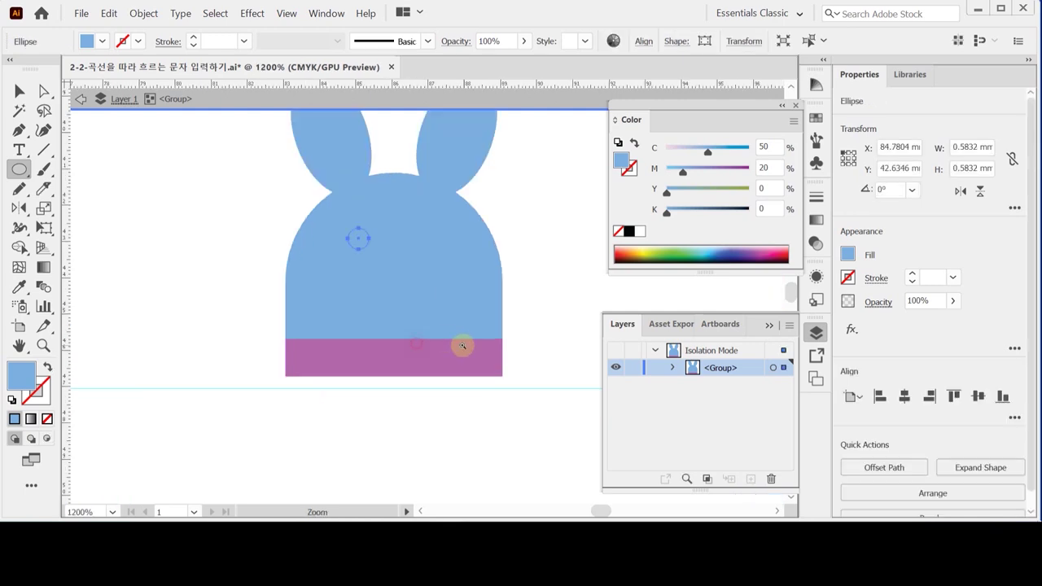
left_click(11, 399)
left_click(47, 367)
left_click(47, 419)
left_click(20, 373)
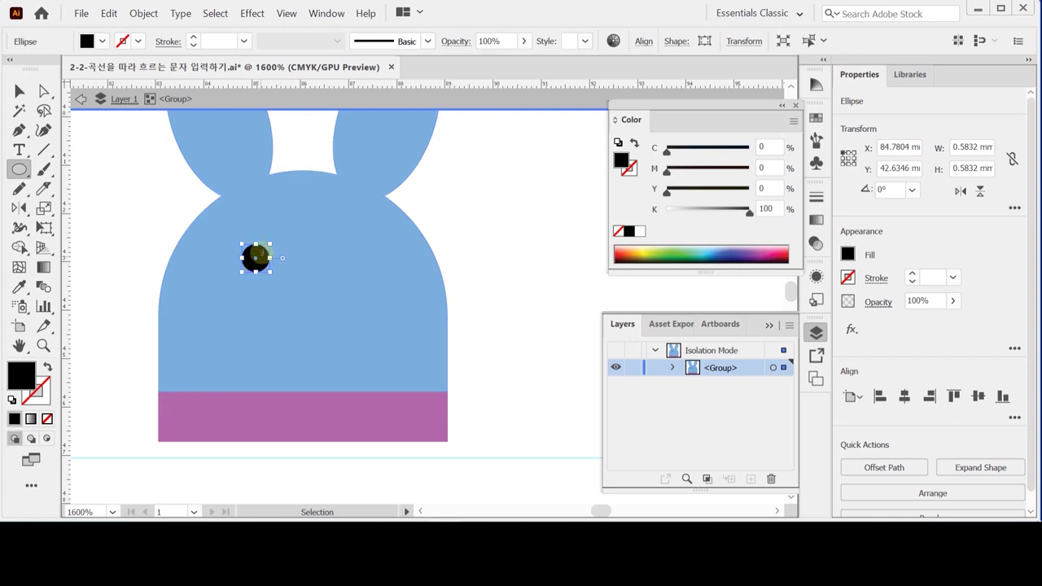
Shift the black eye circle about 0.6 mm to the right, toward the middle of the face.
key("ctrl+minus")
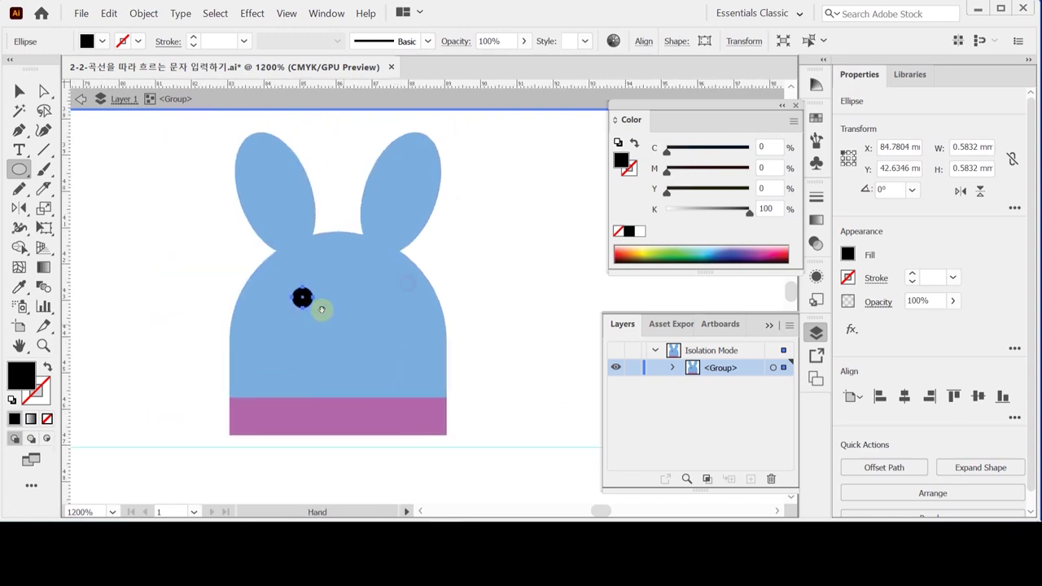
left_click(334, 307)
left_click_drag(334, 307, 412, 345)
mouse_move(267, 273)
left_mouse_down()
mouse_move(242, 281)
mouse_move(263, 270)
left_mouse_up()
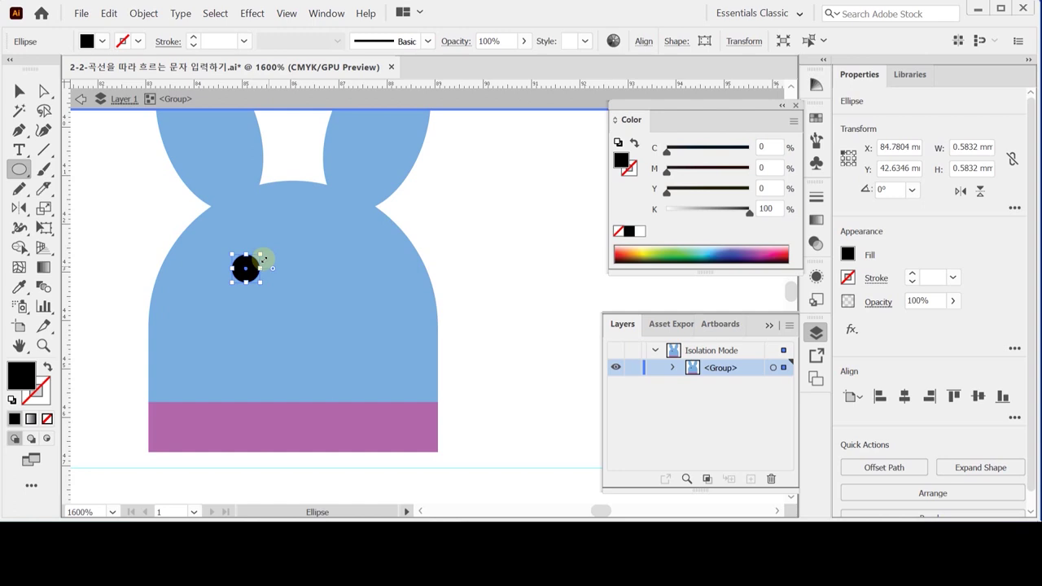
mouse_move(268, 257)
left_mouse_down()
mouse_move(254, 255)
mouse_move(275, 253)
left_mouse_up()
key("super")
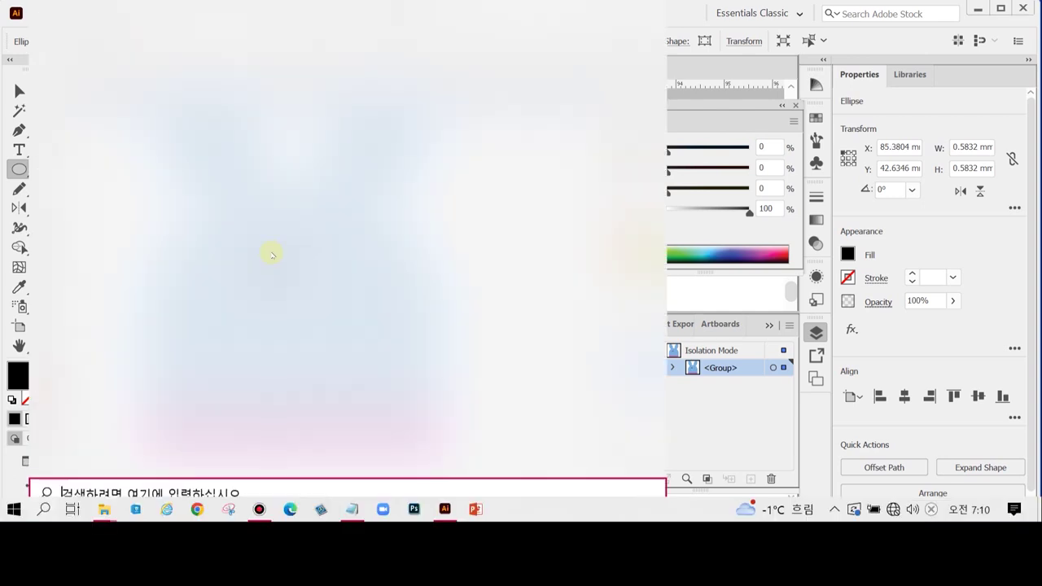
key("Escape")
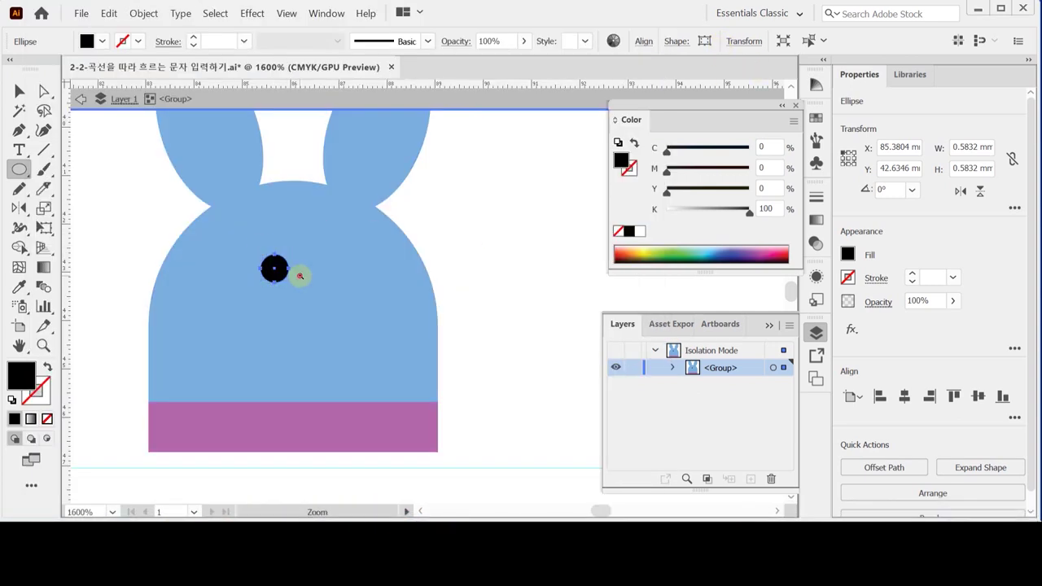
Shrink the eye circle to about 0.54 mm in diameter and place a copy about 1 mm to its right.
scroll(298, 277, "up", 1)
scroll(454, 305, "up", 2)
scroll(353, 319, "right", 1)
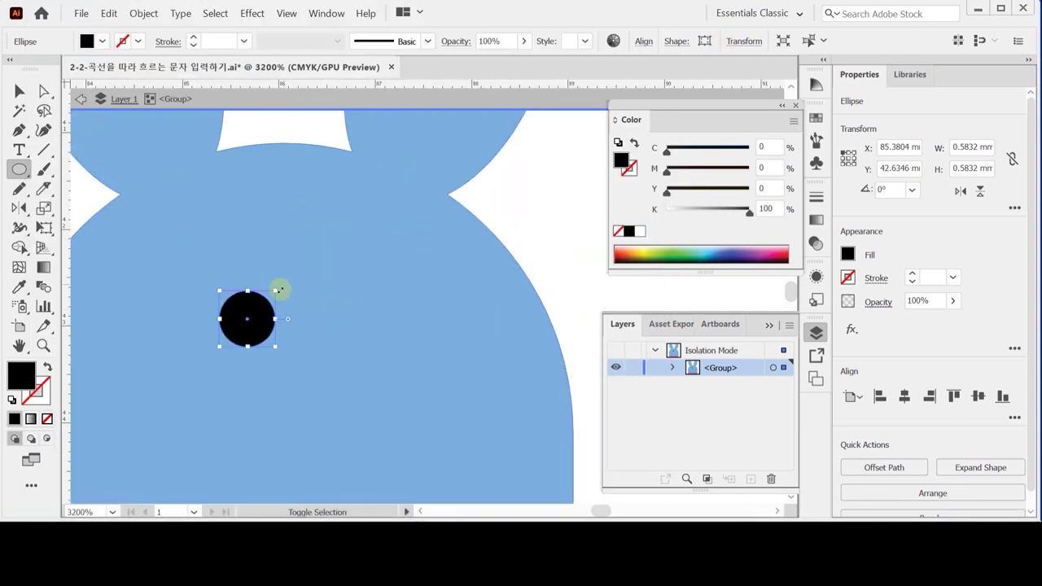
left_click_drag(276, 289, 271, 295)
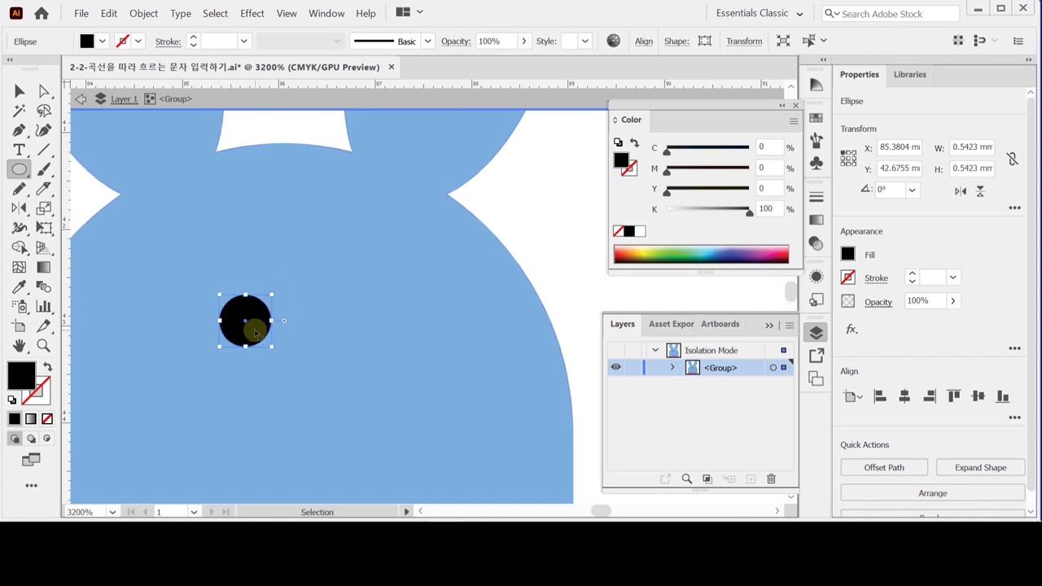
left_click_drag(255, 331, 356, 330)
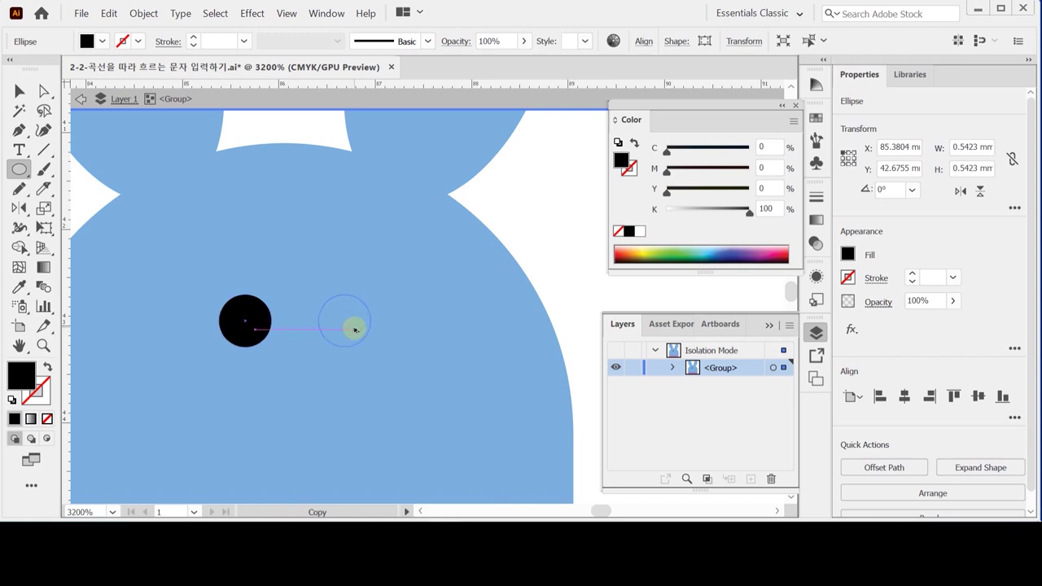
left_click_drag(355, 331, 353, 328)
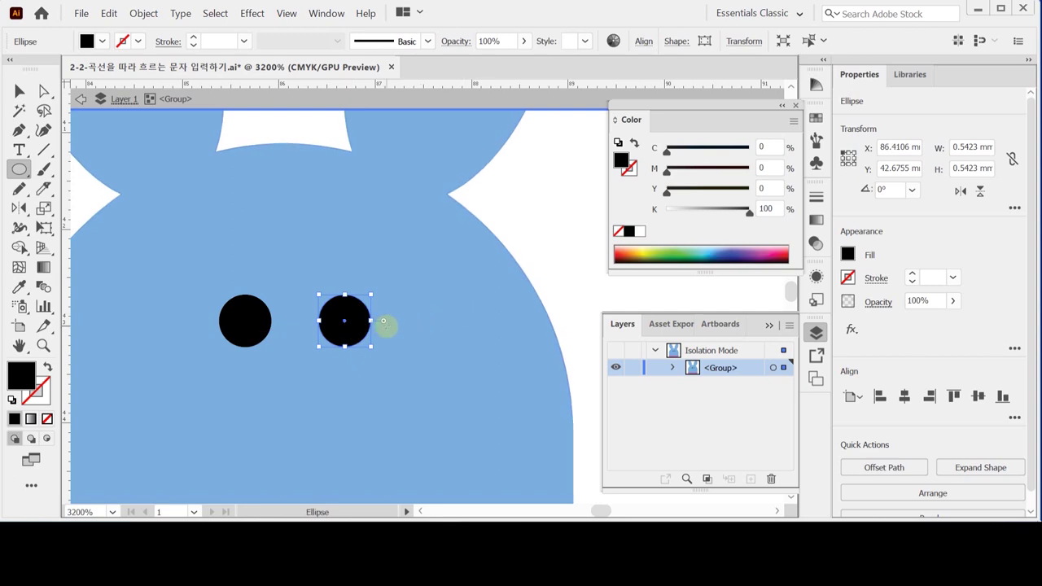
Exit the rabbit group's isolation mode with nothing left selected.
left_click(407, 337, "ctrl+alt")
left_click(407, 337, "ctrl+alt")
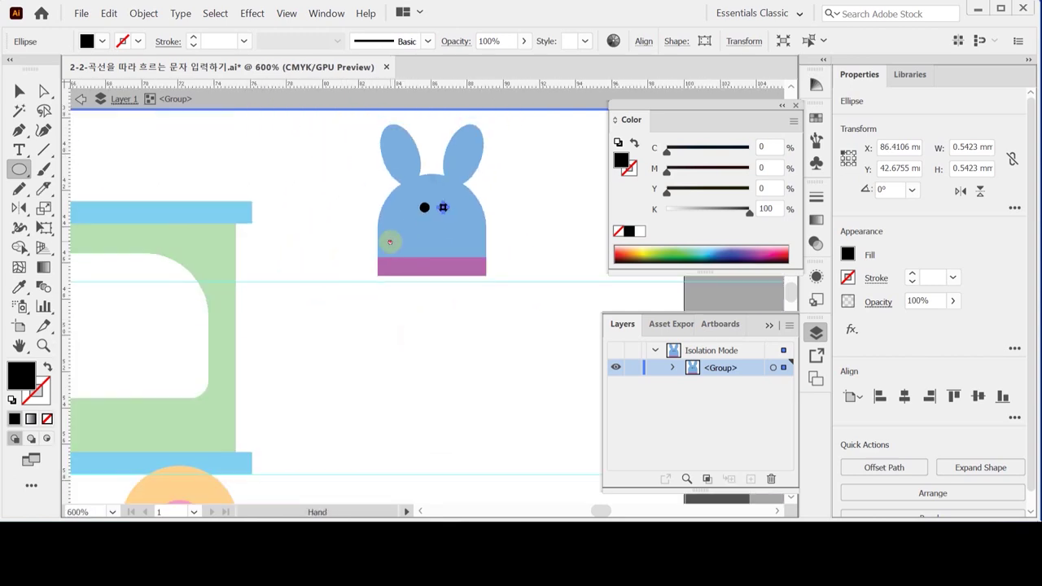
left_click_drag(388, 239, 355, 259)
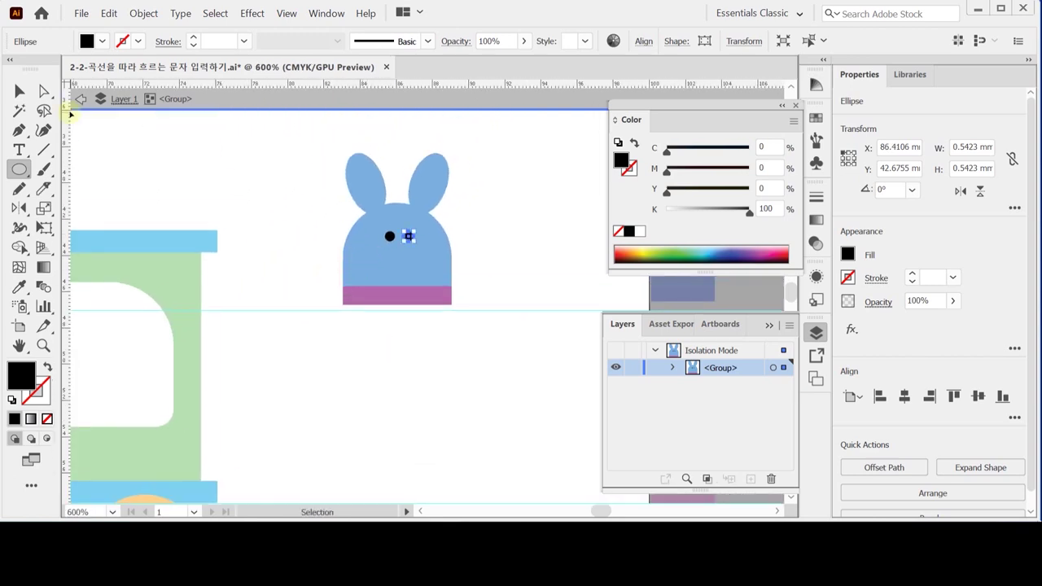
left_click(19, 92)
left_click(281, 166)
double_click(280, 166)
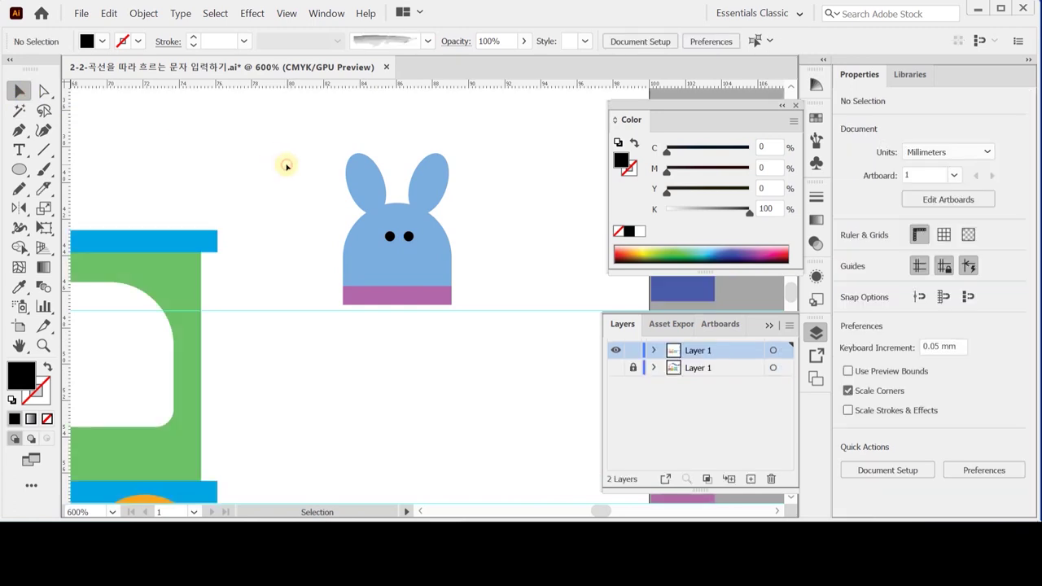
left_click(280, 184)
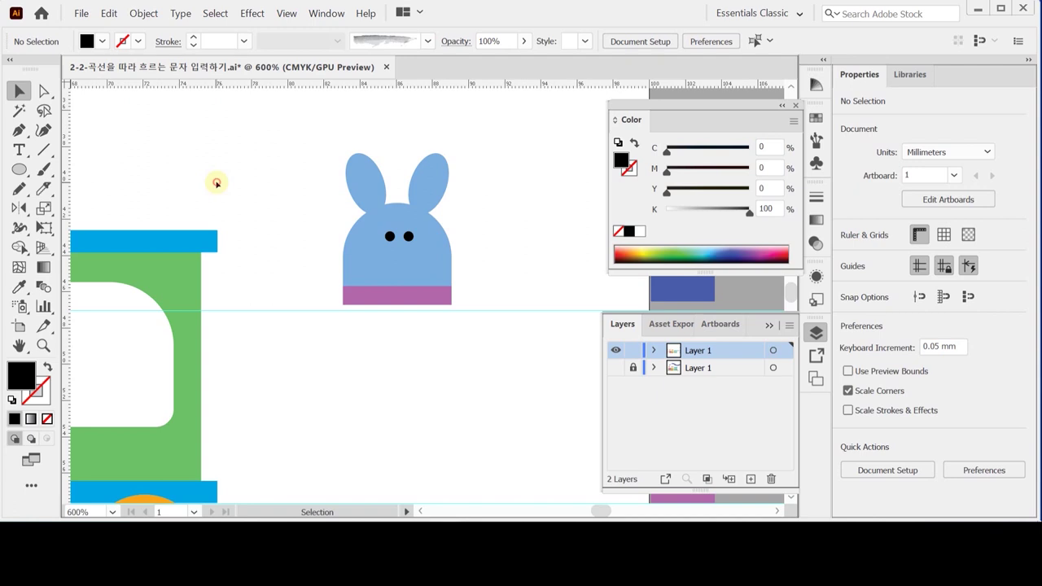
Check that the rabbit's body, ears, purple band and both eyes select together as one group.
left_click(367, 277)
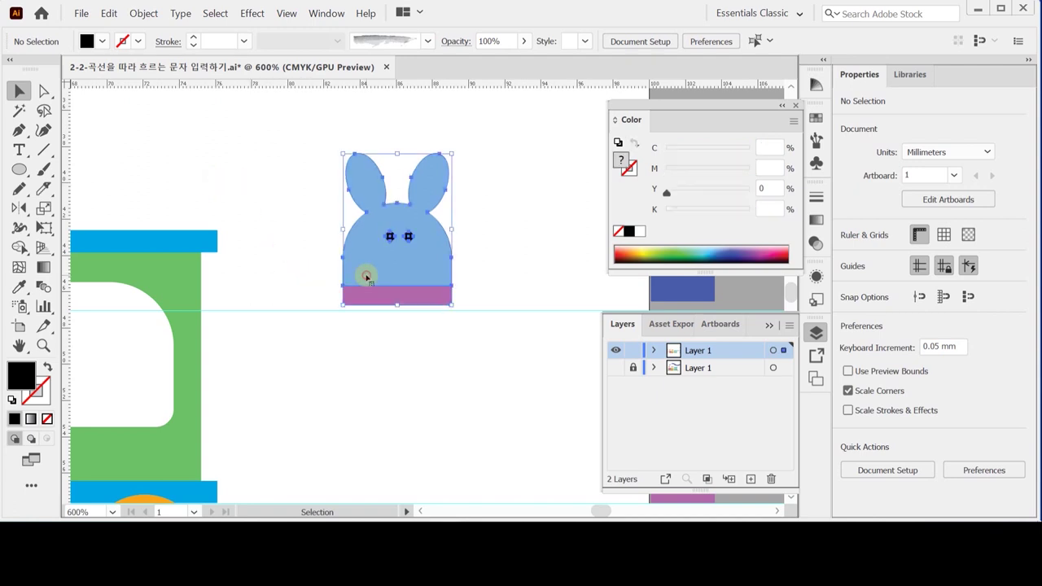
left_click(270, 190)
left_click(408, 272)
left_click(291, 213)
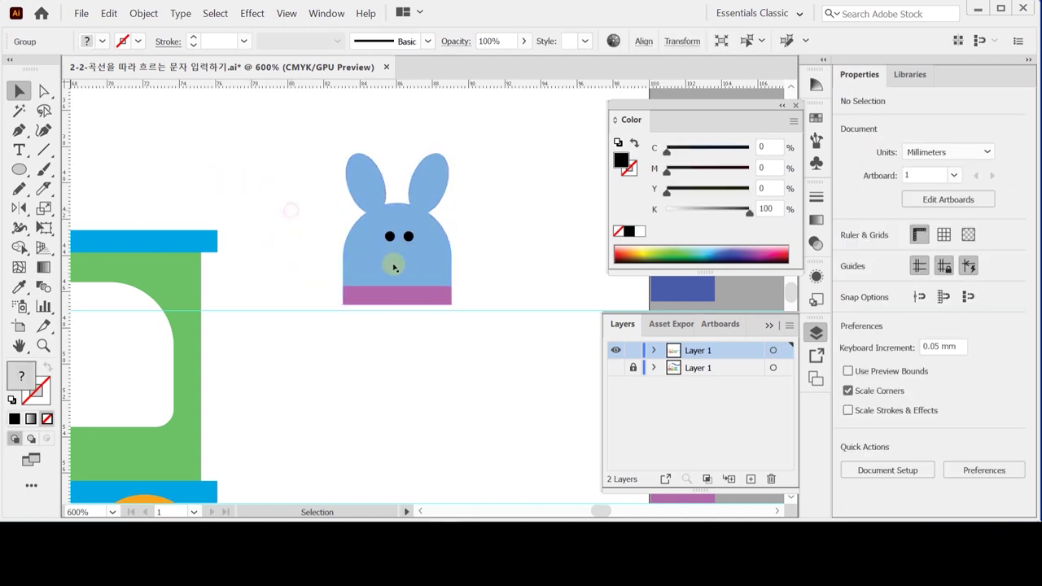
left_click(394, 268)
left_click(289, 206)
left_click(426, 256)
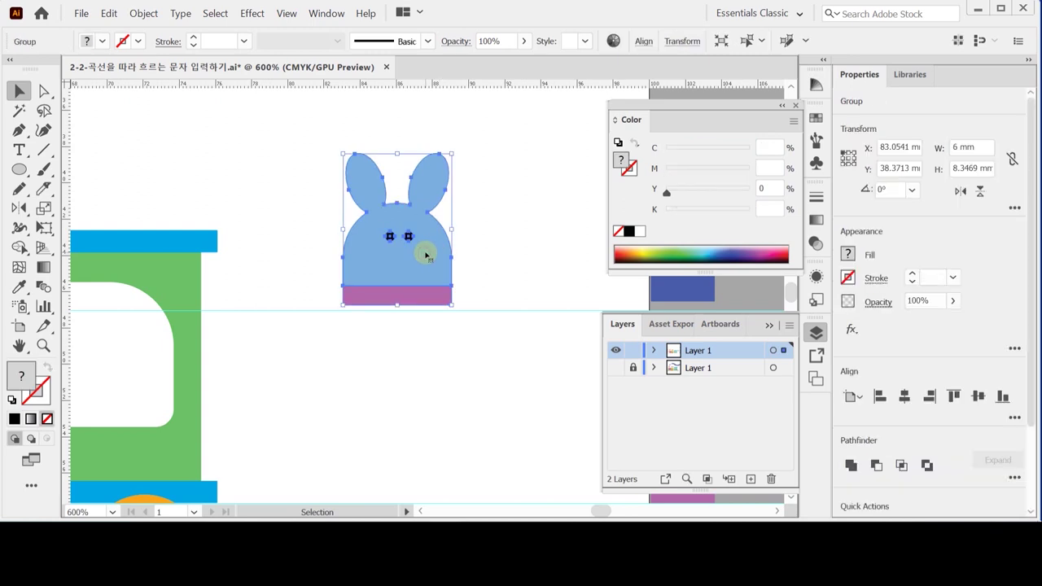
left_click(486, 251)
left_click(416, 271)
Place the rabbit group in the middle of the carriage window, send it to the back and deselect it.
left_click_drag(314, 320, 479, 248)
left_click_drag(536, 198, 160, 331)
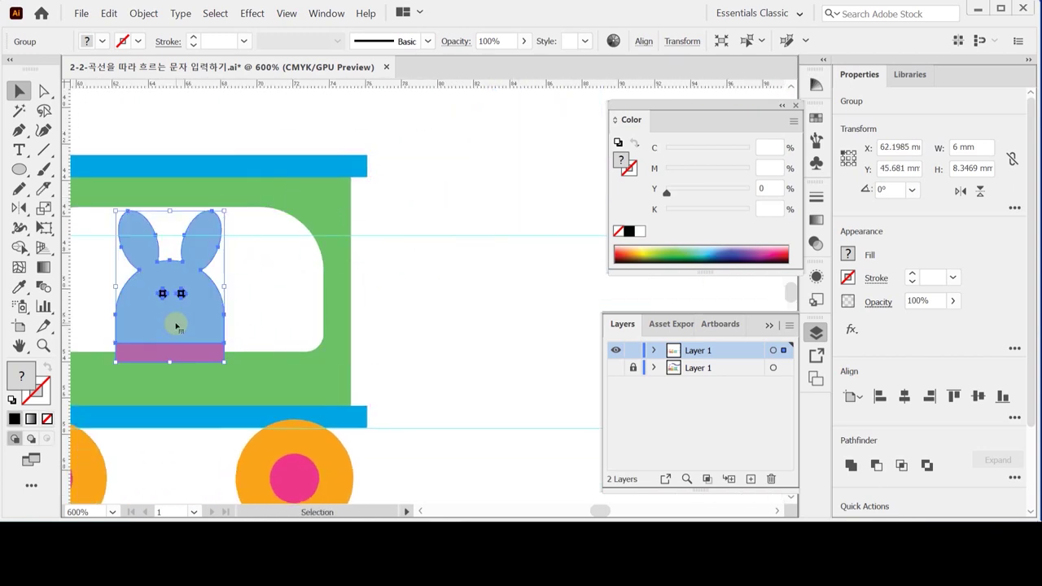
right_click(175, 328)
mouse_move(232, 253)
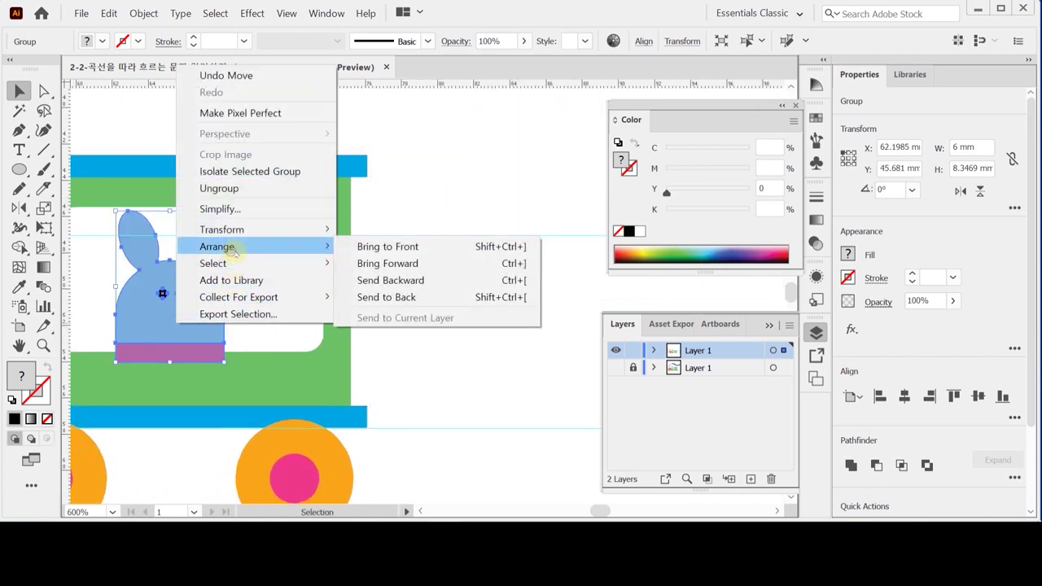
left_click(365, 296)
left_click(274, 305, "ctrl+alt")
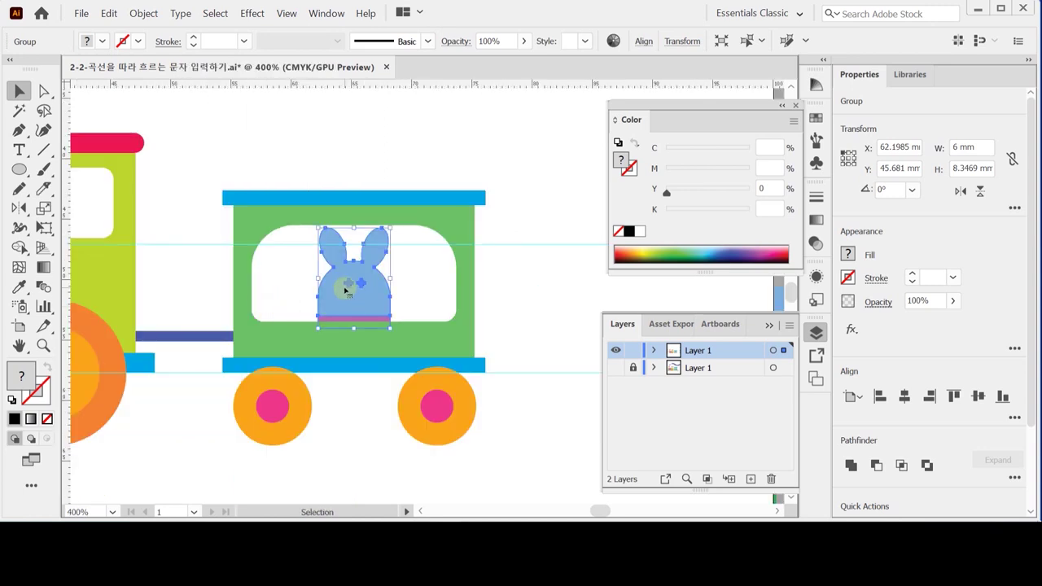
left_click_drag(338, 252, 338, 250)
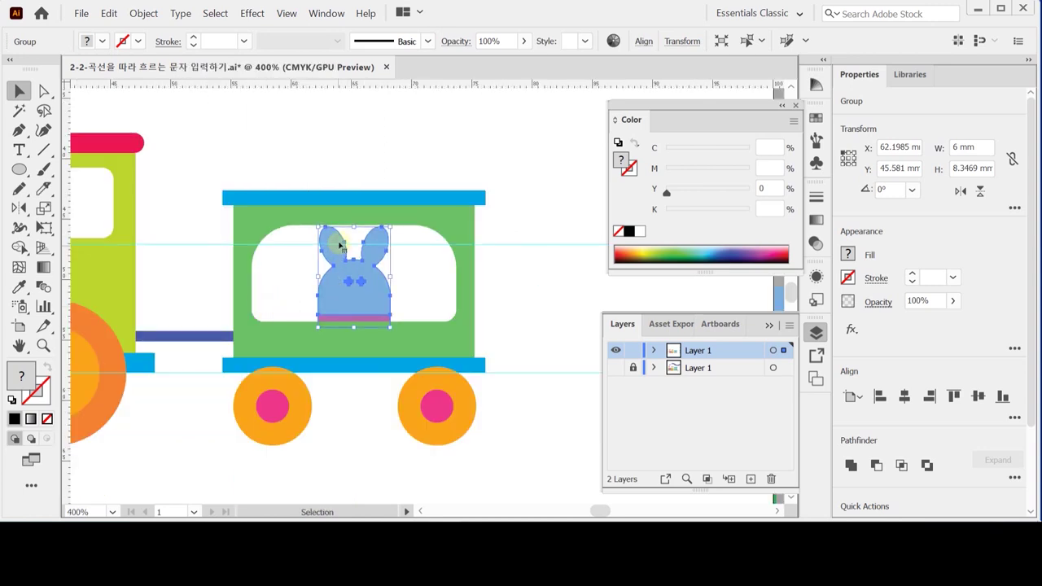
left_click(372, 305, "ctrl+alt")
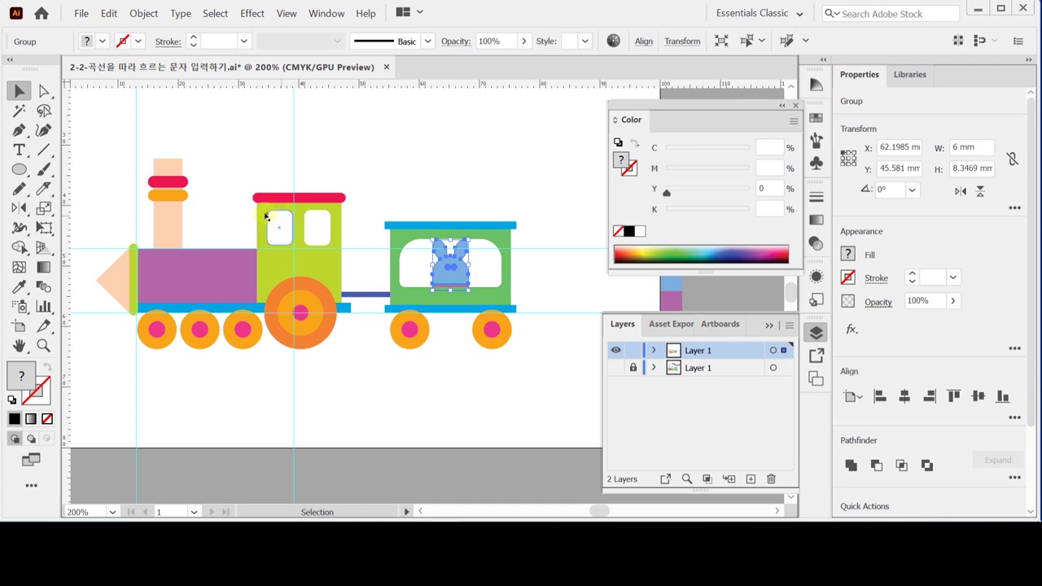
left_click(233, 152)
Draw three overlapping ellipses as a smoke cloud above the chimney, with white fill and 1 pt black stroke, the largest about 11.5 × 7 mm.
left_click_drag(233, 152, 272, 211)
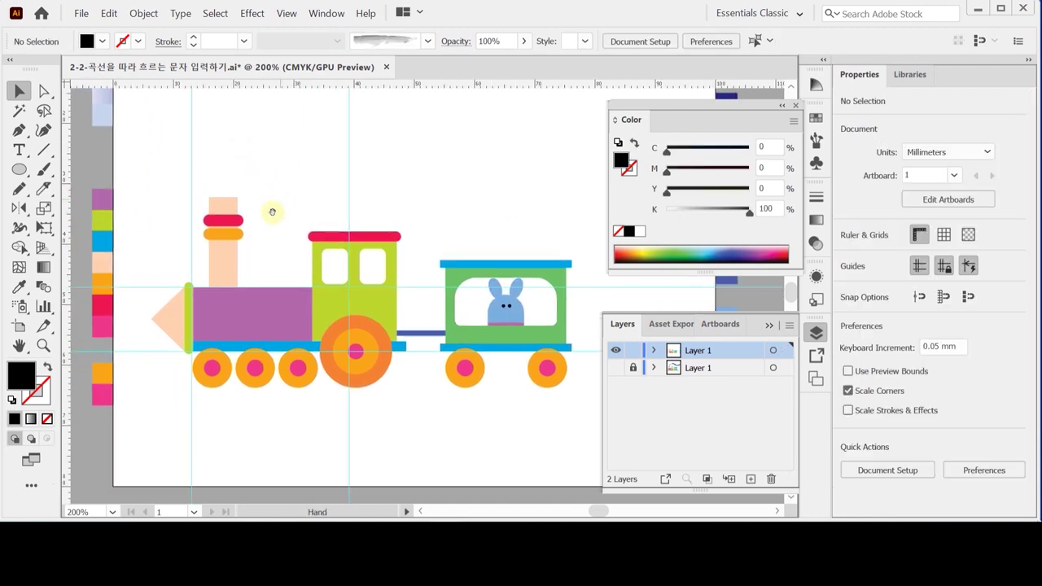
scroll(272, 220, "up", 2)
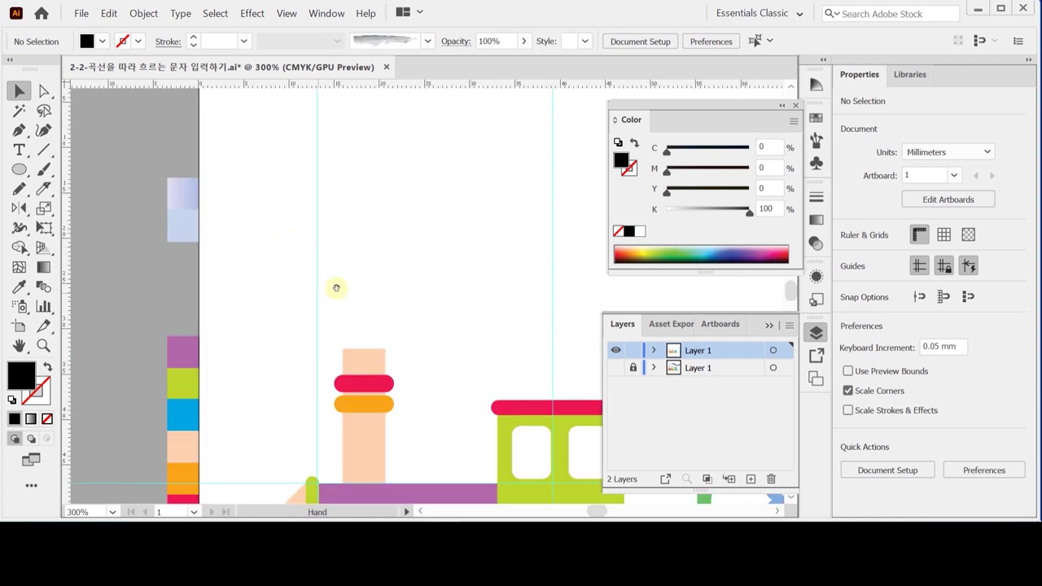
left_click_drag(335, 287, 204, 229)
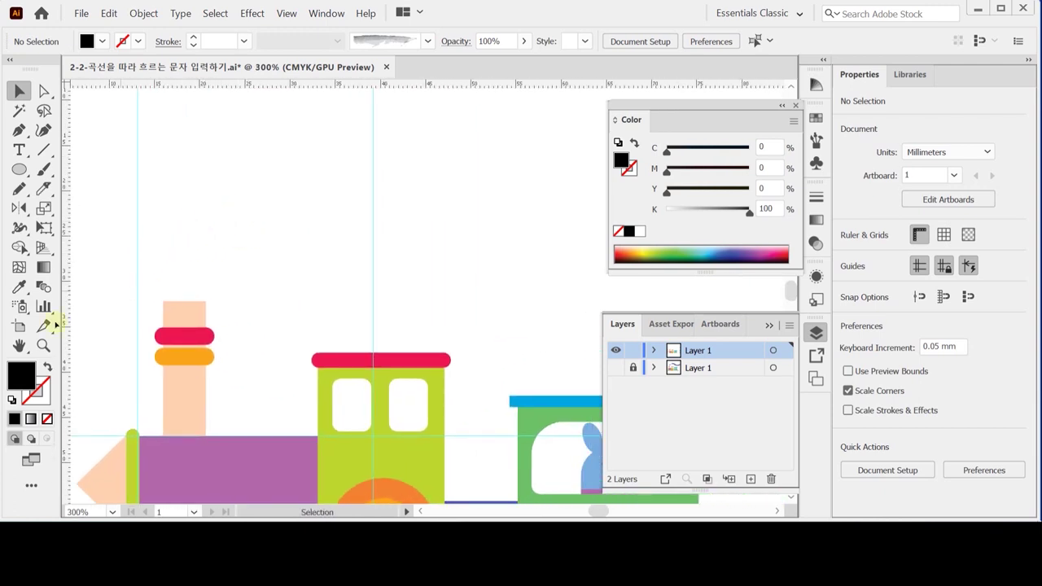
left_click(12, 399)
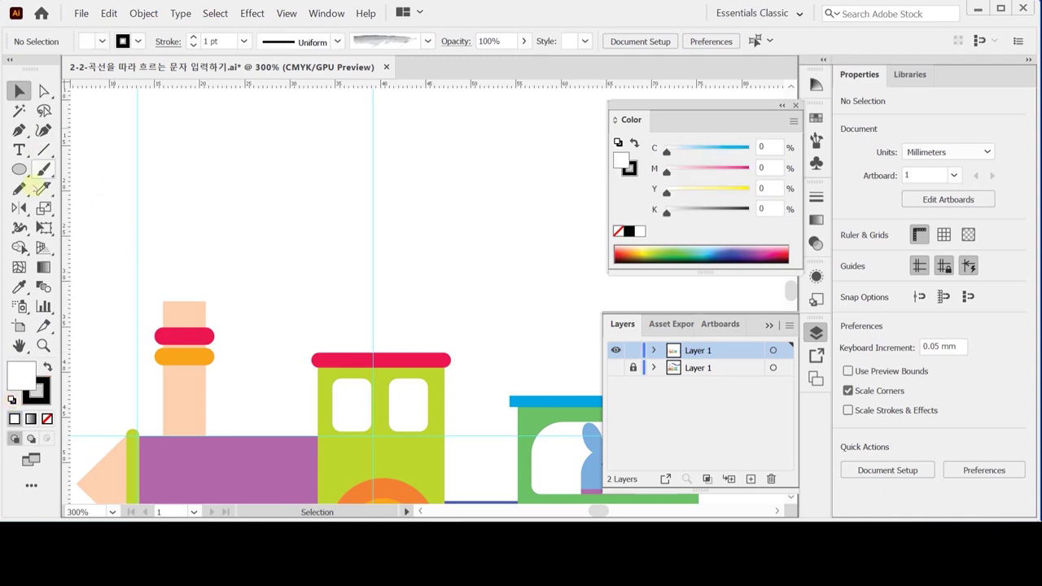
left_click(19, 169)
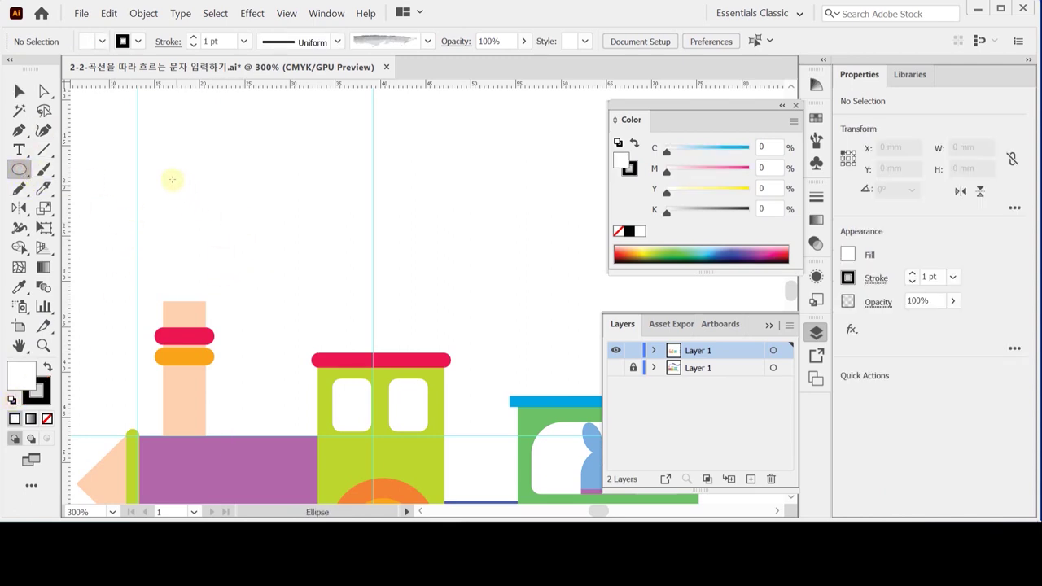
left_click_drag(174, 194, 241, 238)
left_click_drag(134, 219, 199, 263)
left_click_drag(186, 200, 290, 263)
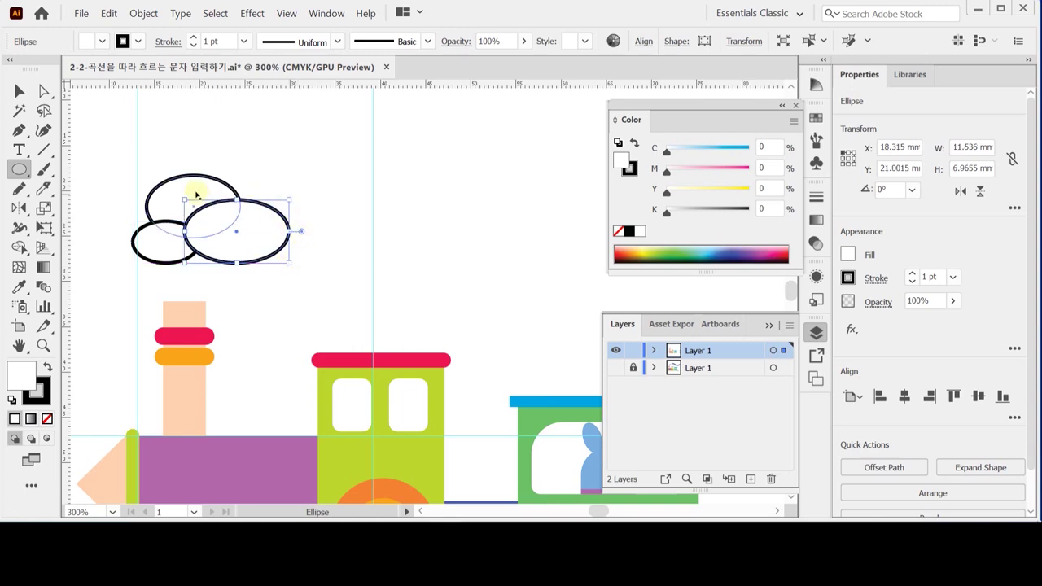
Raise the smoke cloud's upper ellipse slightly and deselect it.
left_click_drag(192, 173, 194, 168)
left_click(269, 163, "ctrl")
left_click(205, 179, "ctrl")
left_click(279, 168, "ctrl")
Draw a closed smoke tail with two curved points, from the underside of the cloud down toward the chimney, using the Pen tool.
left_click_drag(291, 243, 339, 202)
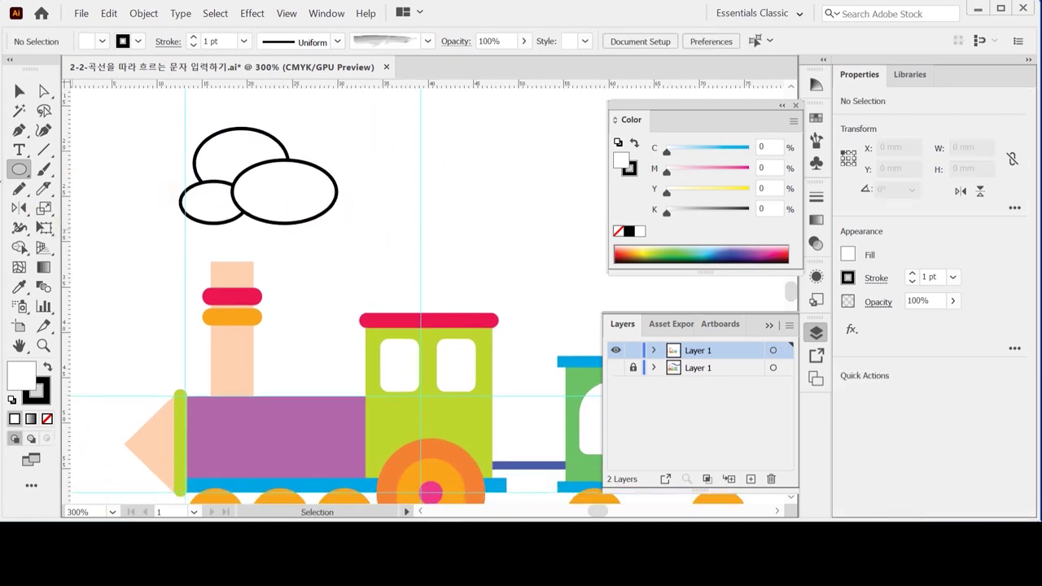
left_click(18, 132)
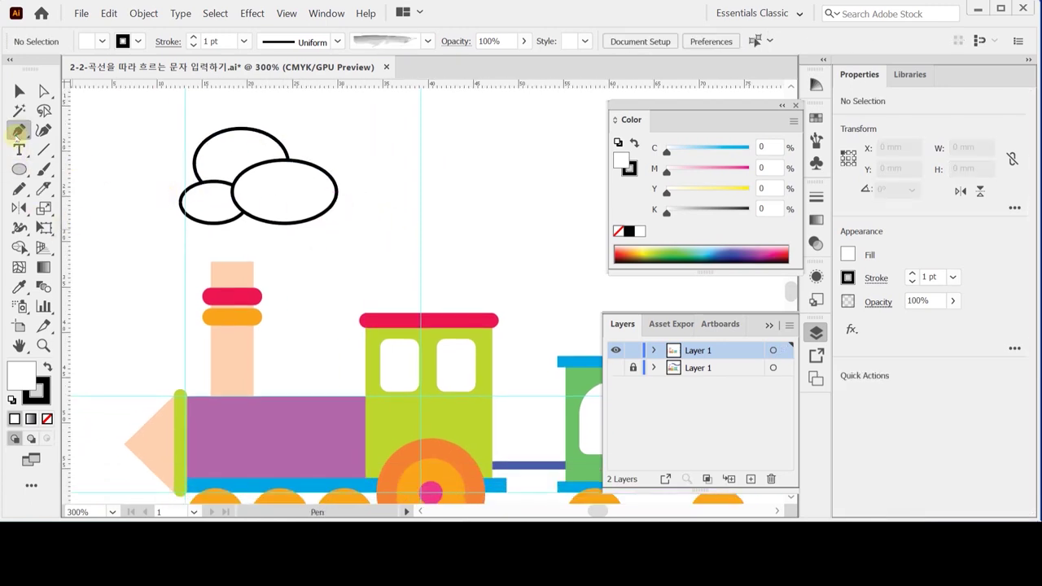
left_click(228, 209)
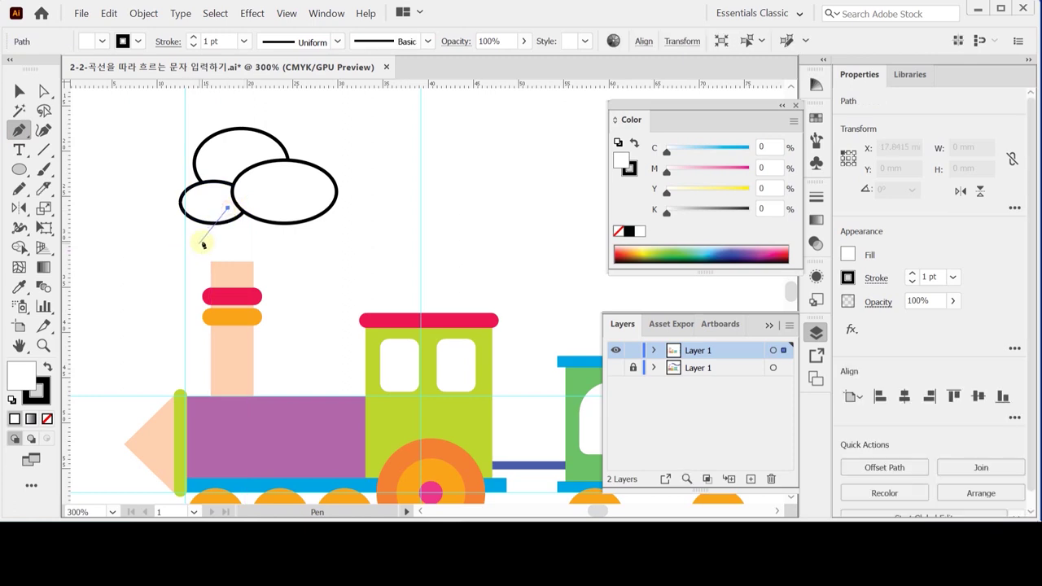
left_click_drag(187, 253, 177, 255)
left_click(202, 241)
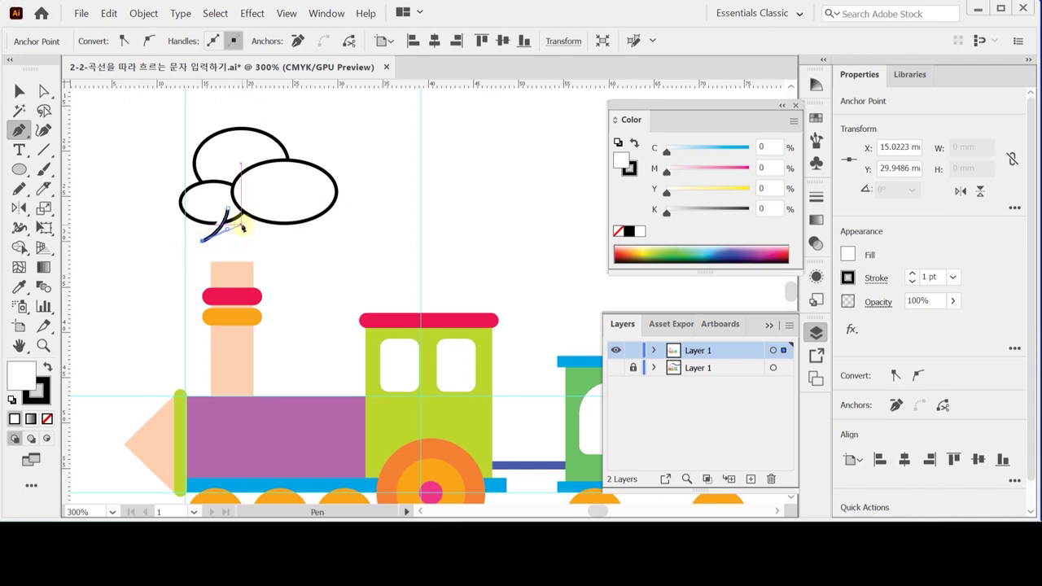
left_click_drag(241, 224, 245, 231)
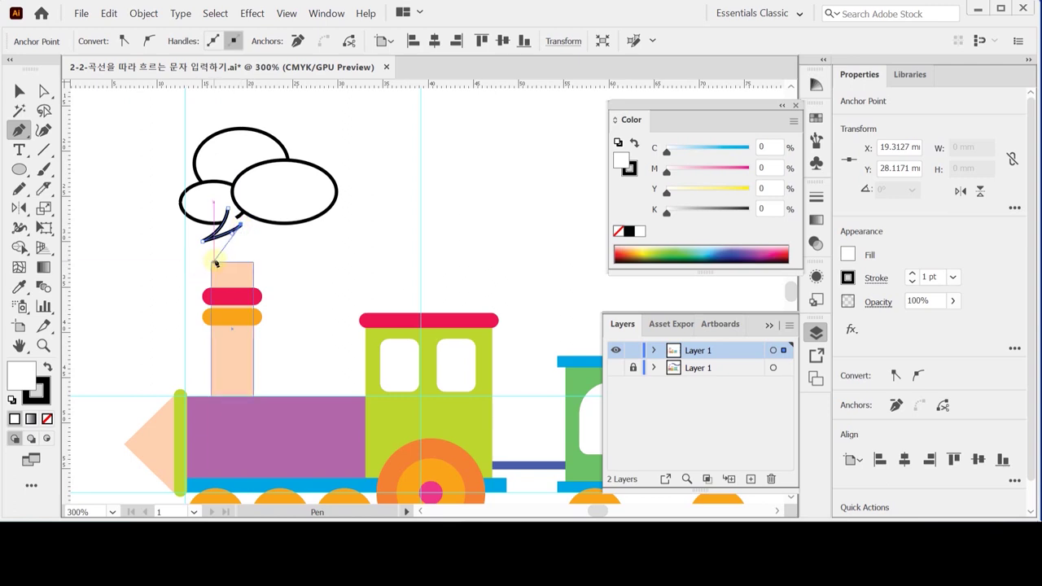
left_click(225, 257)
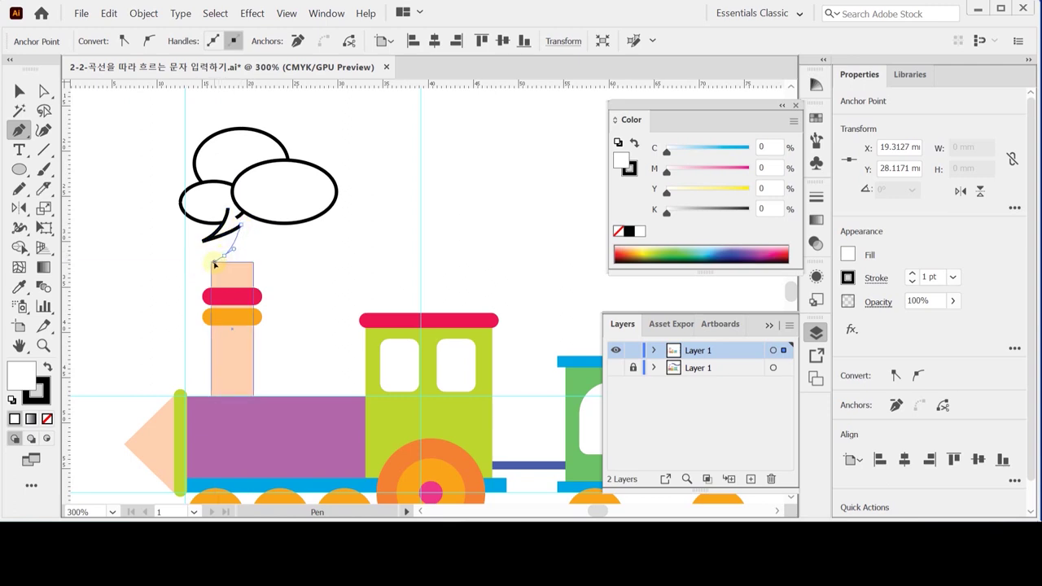
left_click(225, 256)
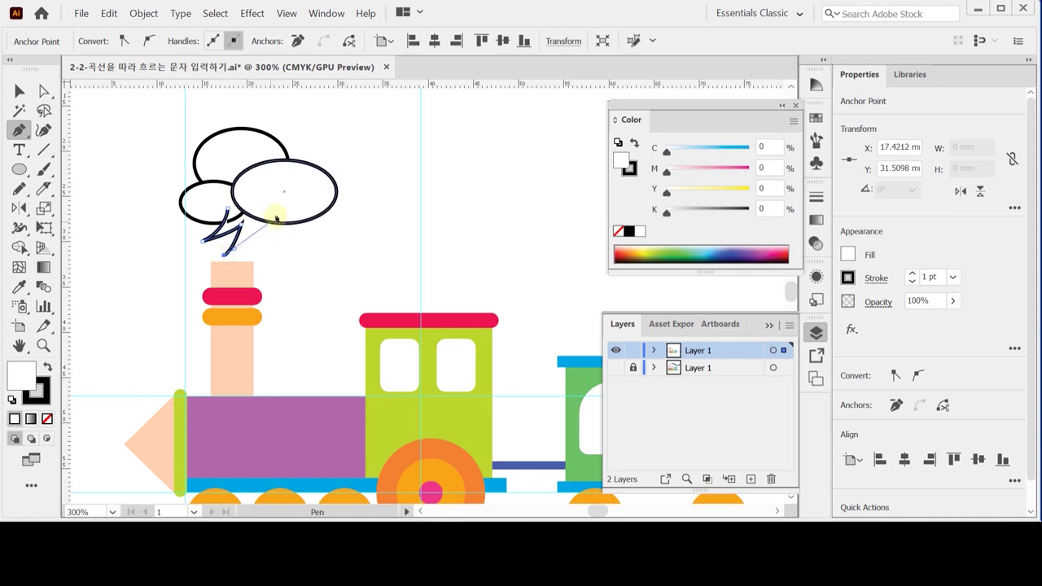
left_click_drag(272, 212, 288, 176)
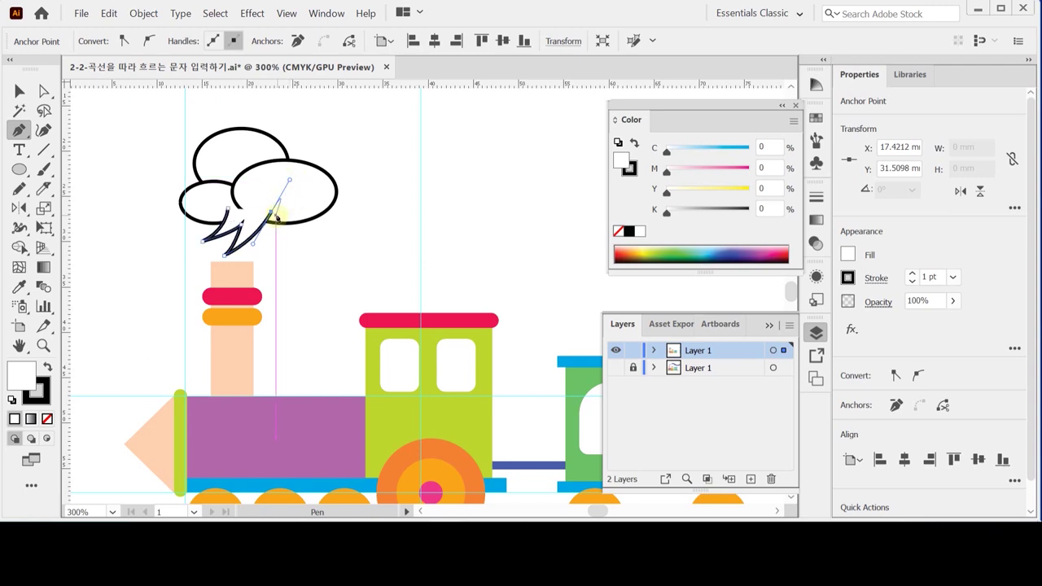
left_click(228, 211)
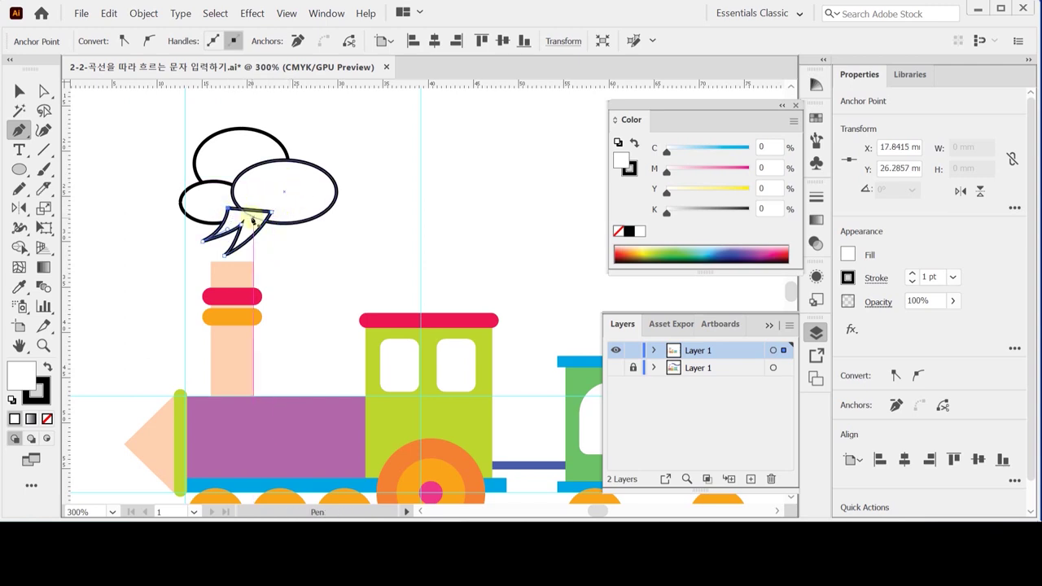
left_click(296, 210, "ctrl")
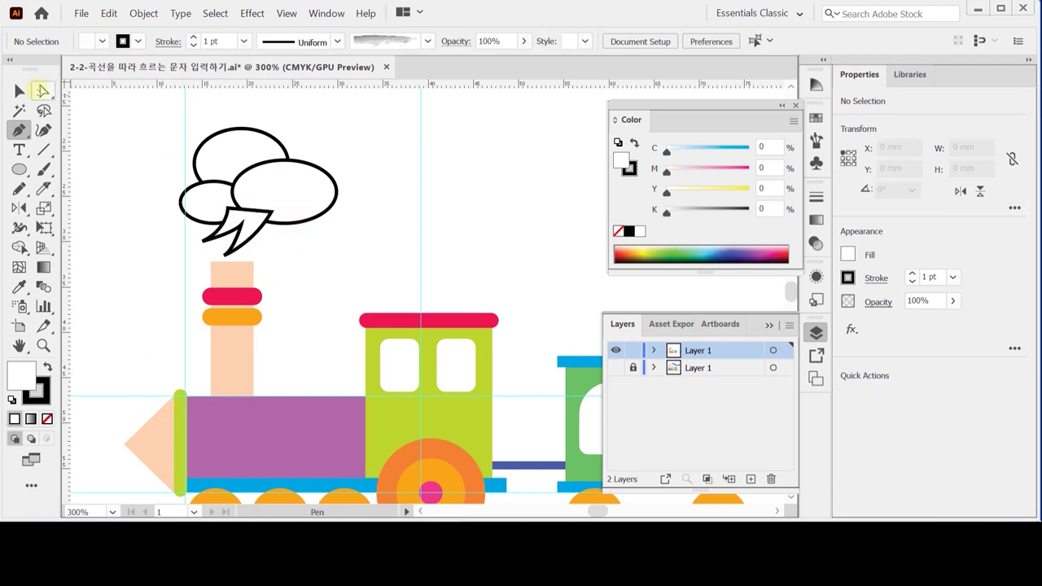
Unite the three cloud ellipses and the pointed tail into one shape.
key("v")
left_click(300, 222)
left_click_drag(140, 152, 298, 228)
left_click(851, 465)
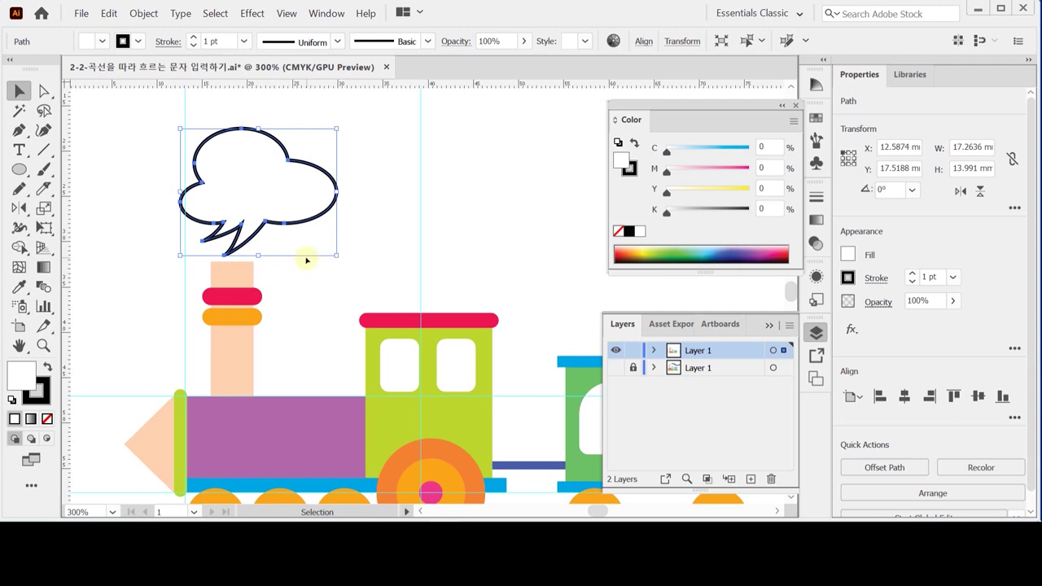
Fill the smoke cloud with the lavender-blue gradient sampled from the upper swatch beside the artboard.
scroll(372, 261, "down", 3)
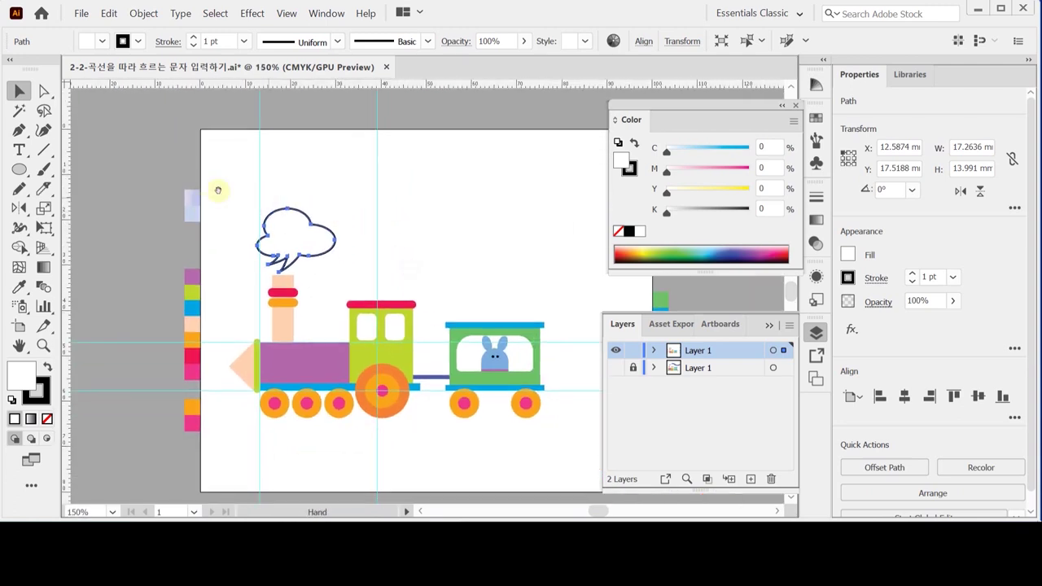
key("space")
left_click(194, 198)
key("i")
left_click(289, 210, "ctrl")
left_click(195, 195)
Shift the smoke cloud about 2.7 mm right and 2.7 mm up, and set its linear gradient angle to 90°.
left_click(402, 299, "ctrl")
left_click(403, 299, "ctrl")
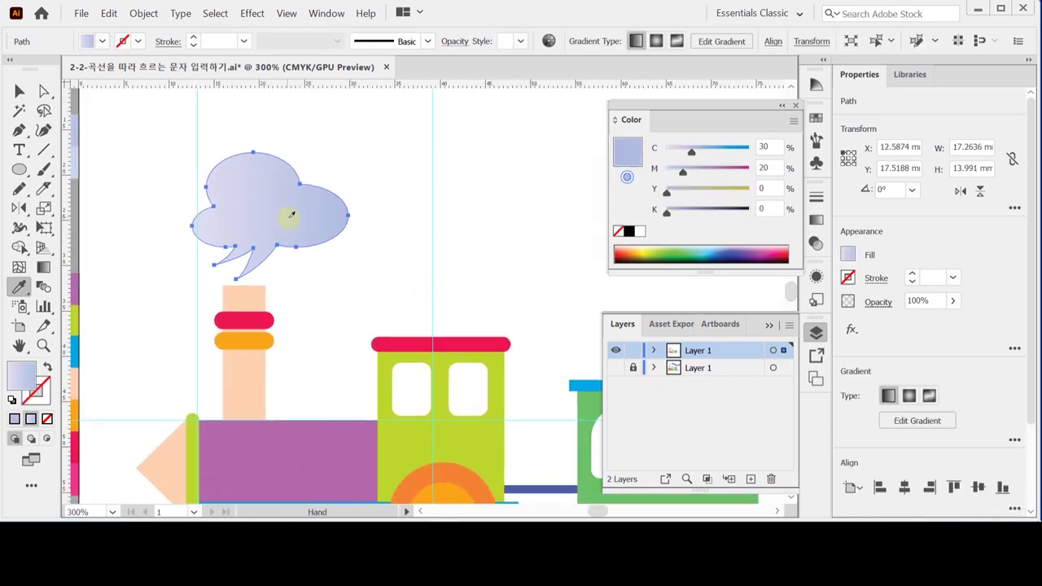
left_click_drag(308, 202, 312, 190)
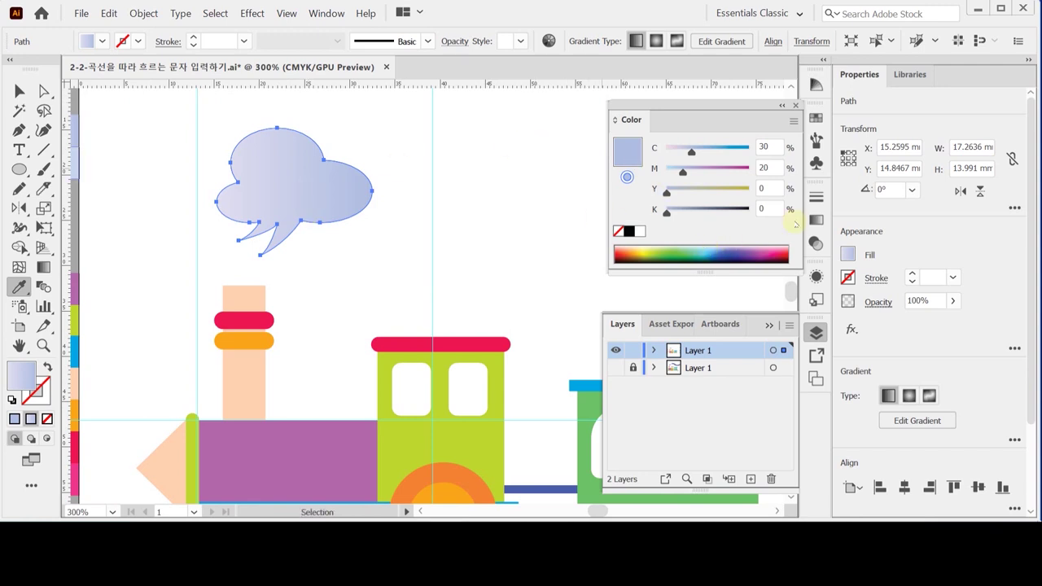
left_click(816, 222)
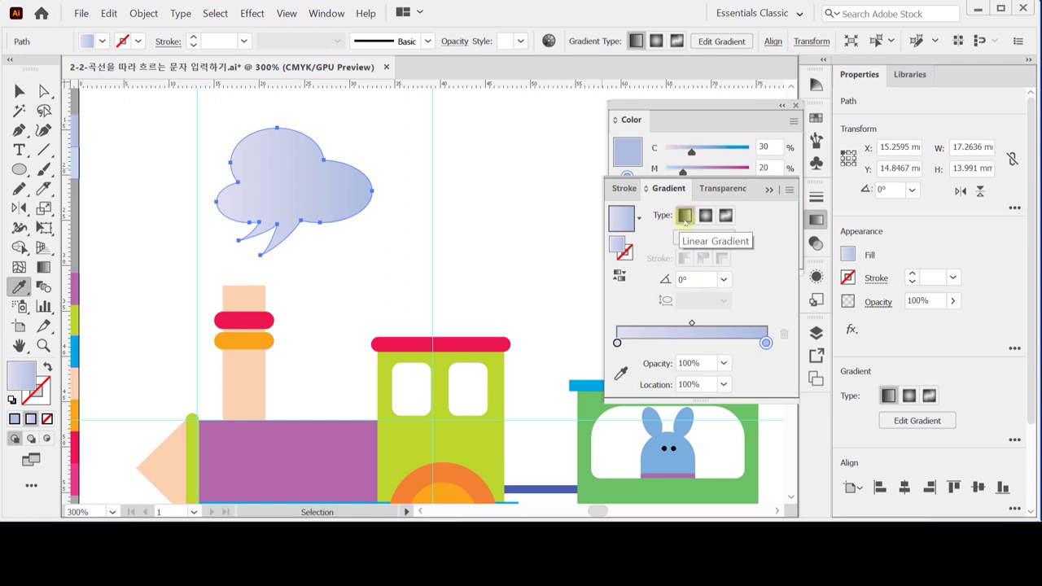
left_click(723, 279)
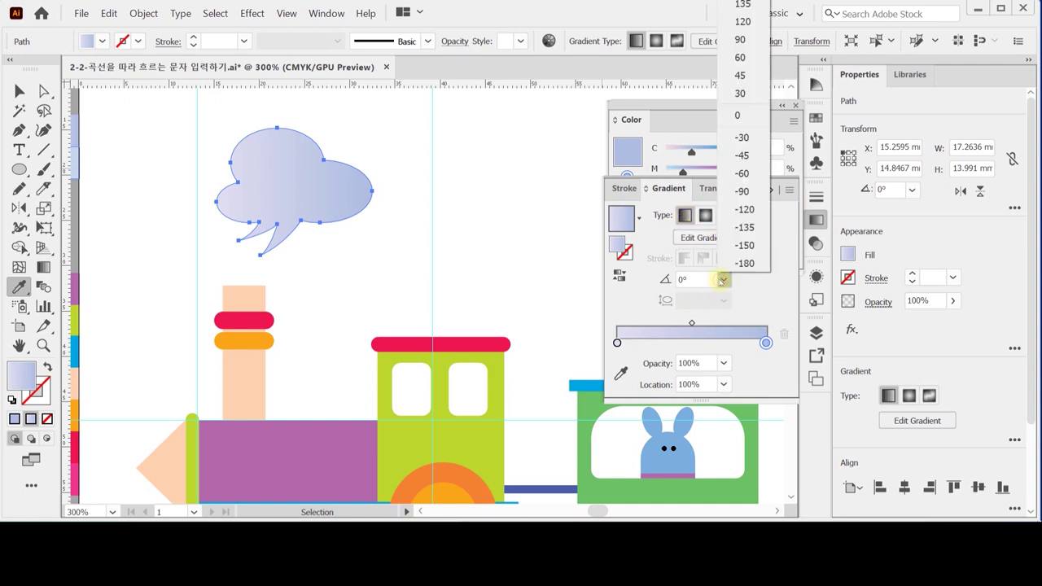
left_click(754, 40)
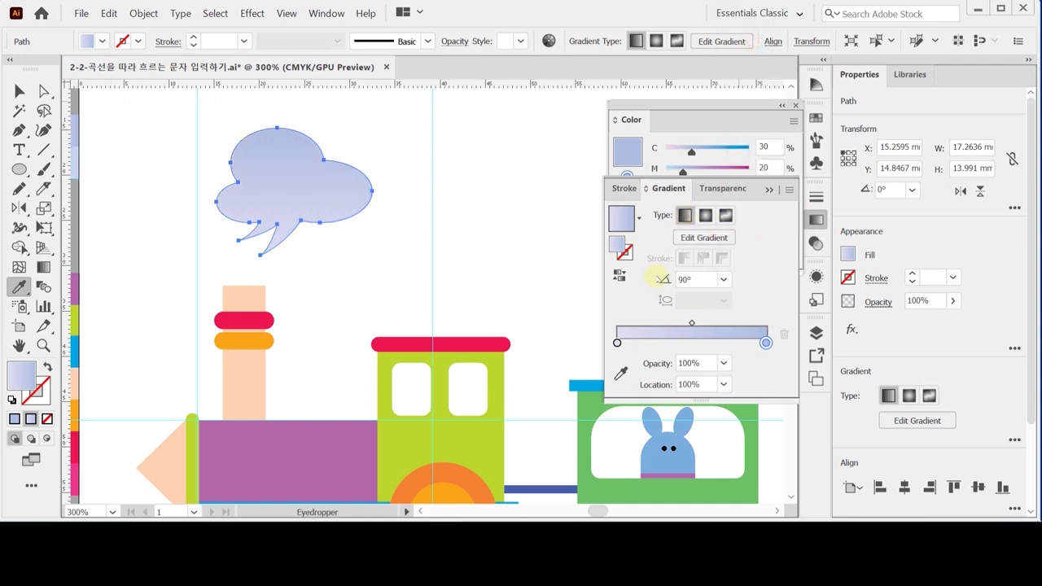
Check the colours of the first and last stops in the smoke cloud's gradient.
left_click(617, 342)
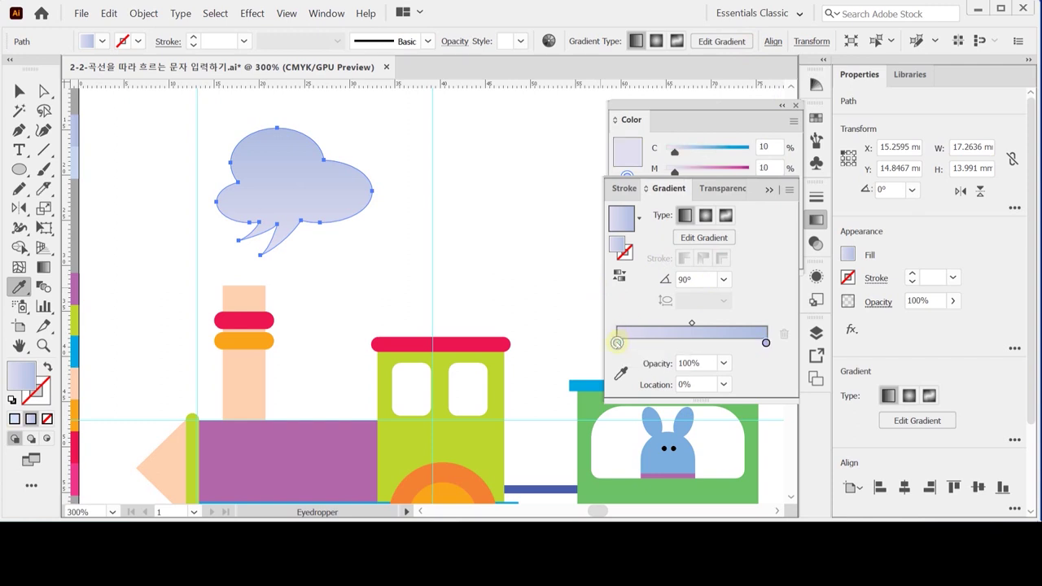
left_click(766, 344)
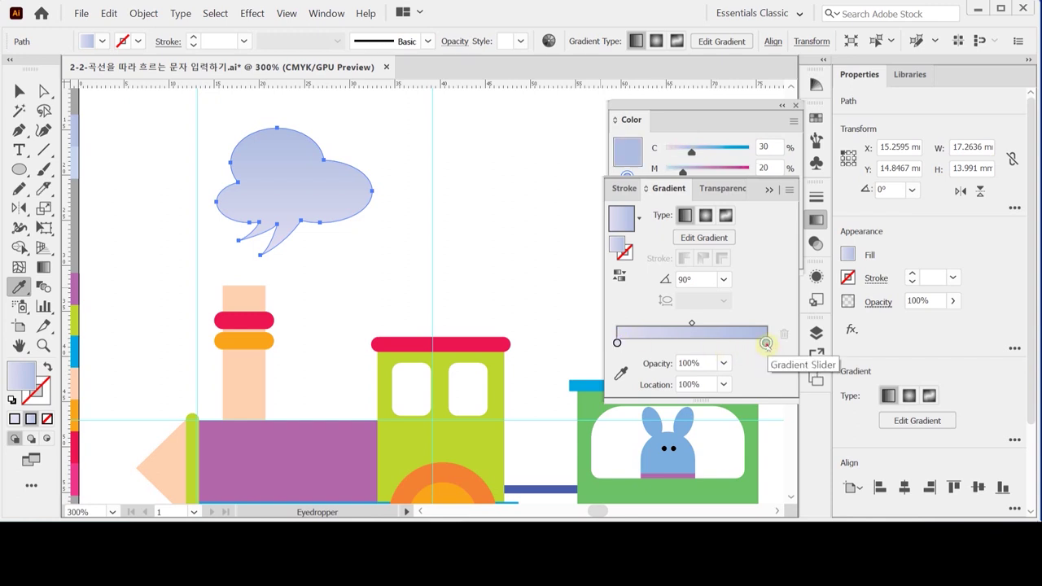
double_click(766, 344)
left_click(766, 344)
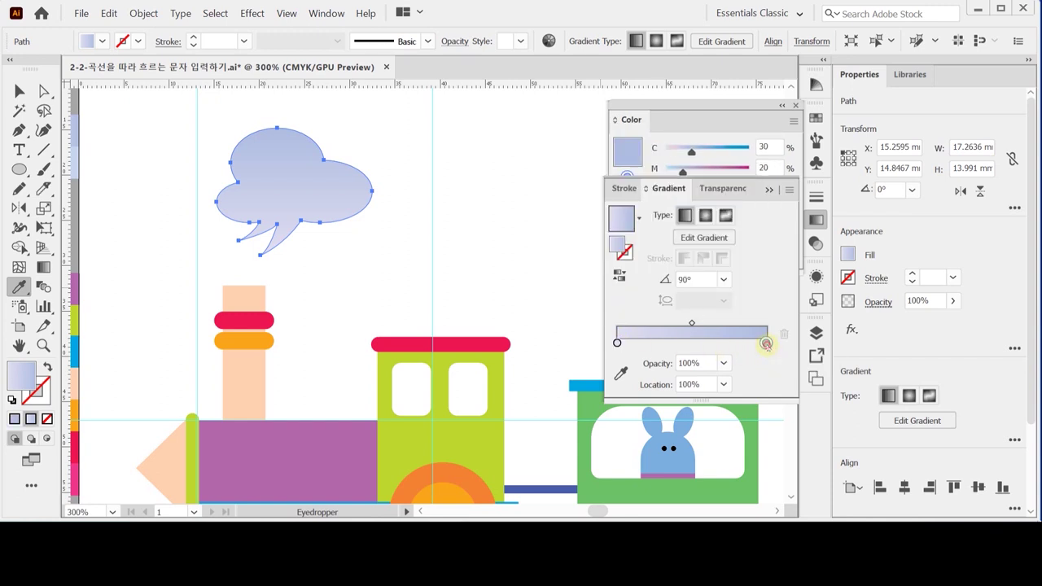
left_click(816, 221)
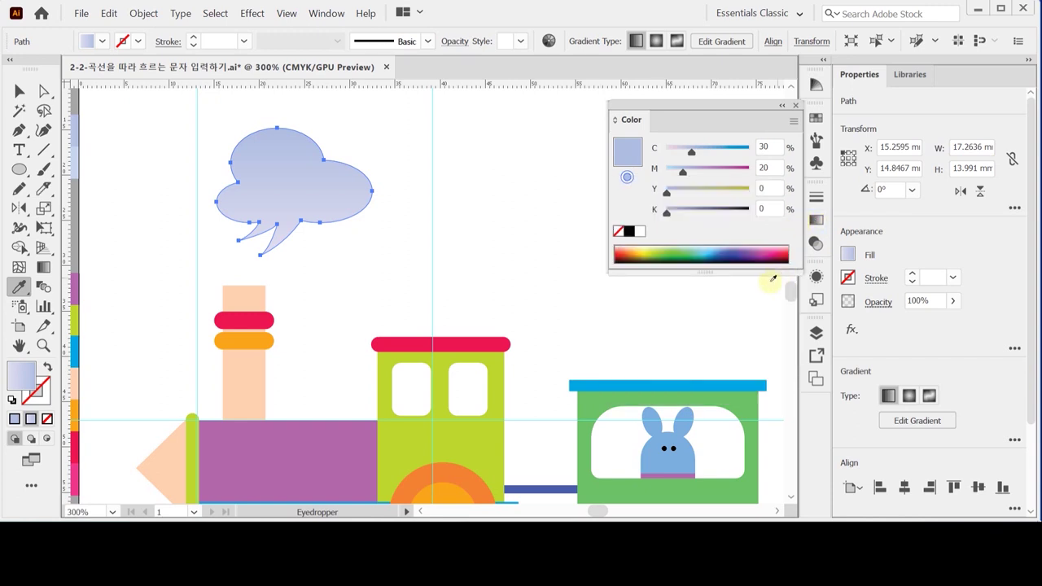
Create a copy of the smoke cloud scaled uniformly to 70%.
key("v")
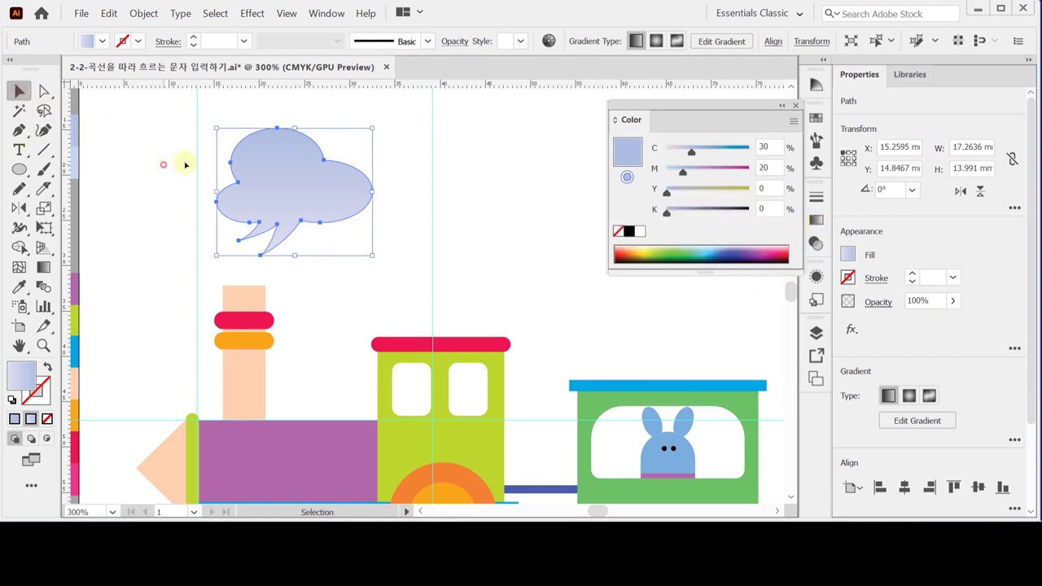
left_click(168, 162)
left_click(261, 179)
left_click(43, 209)
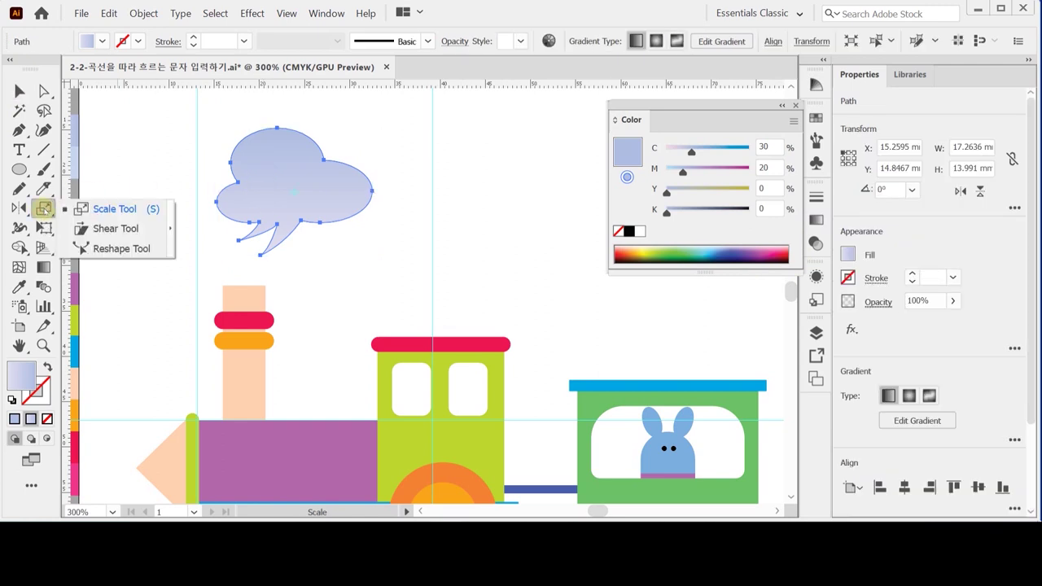
double_click(44, 209)
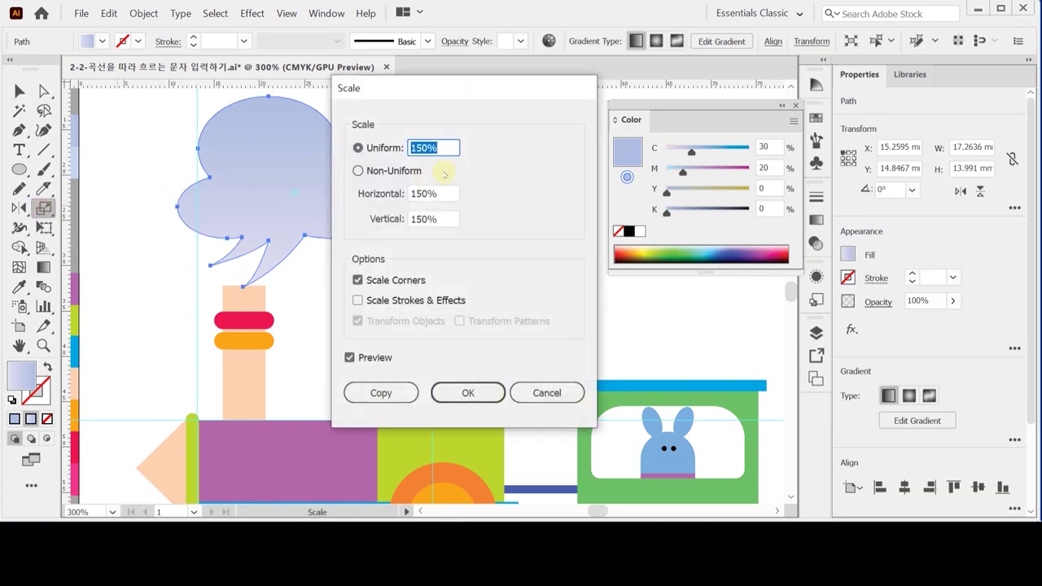
type("70")
left_click(401, 393)
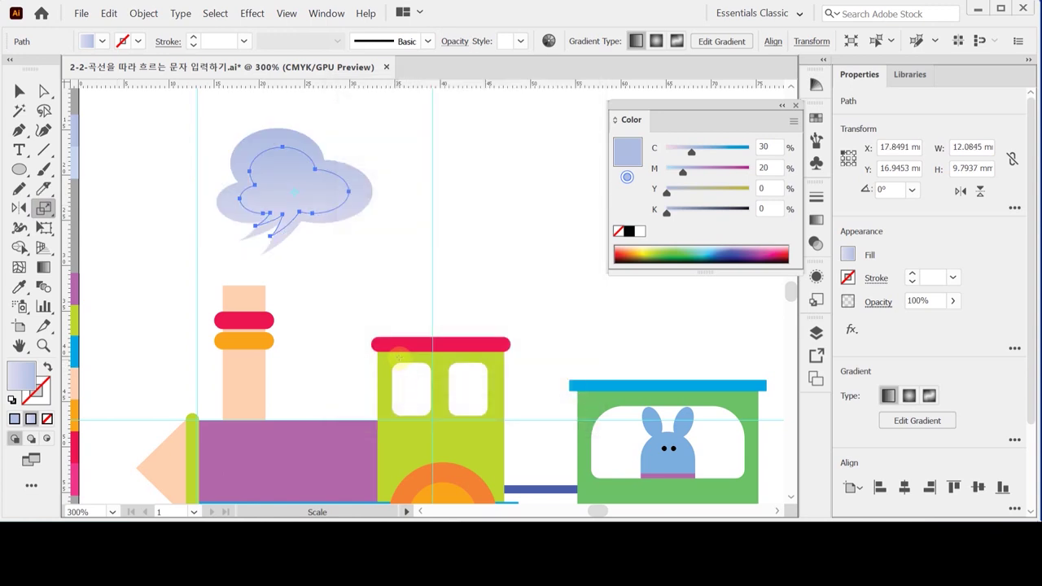
Rotate the smaller cloud by -30° and move it to the upper right of the large smoke cloud.
left_click(21, 209)
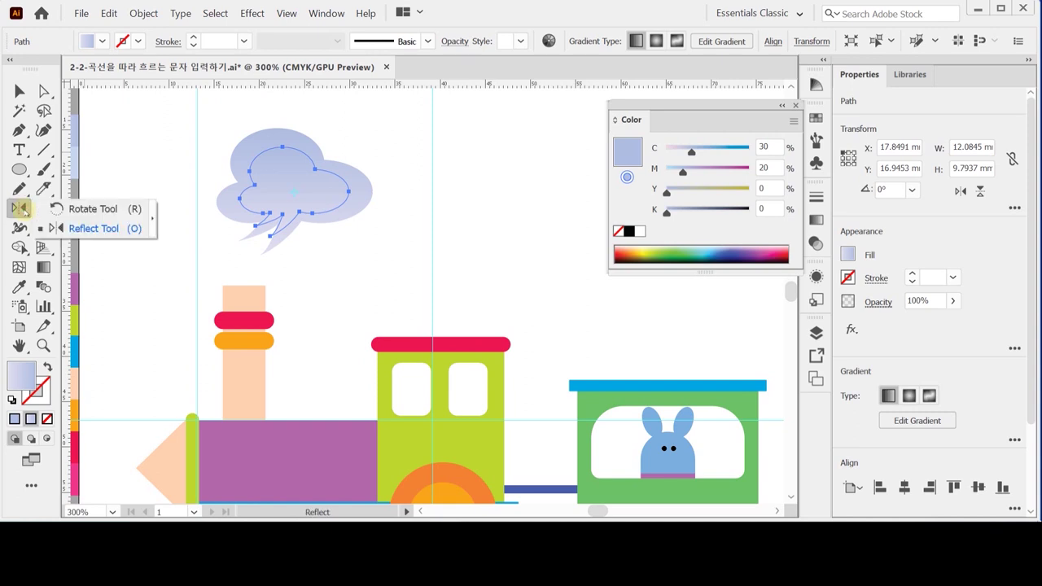
key("r")
double_click(18, 209)
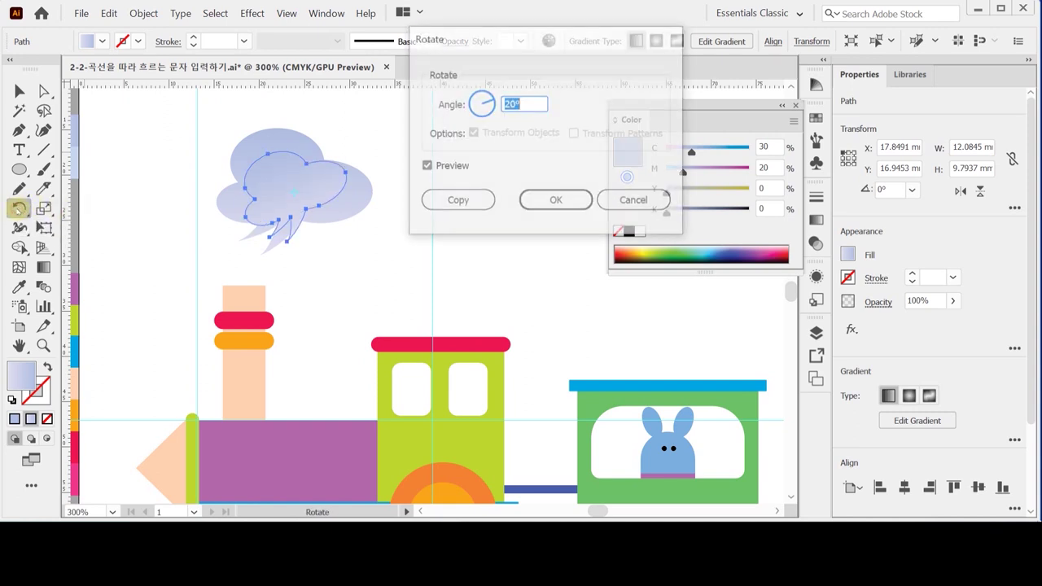
type("-30")
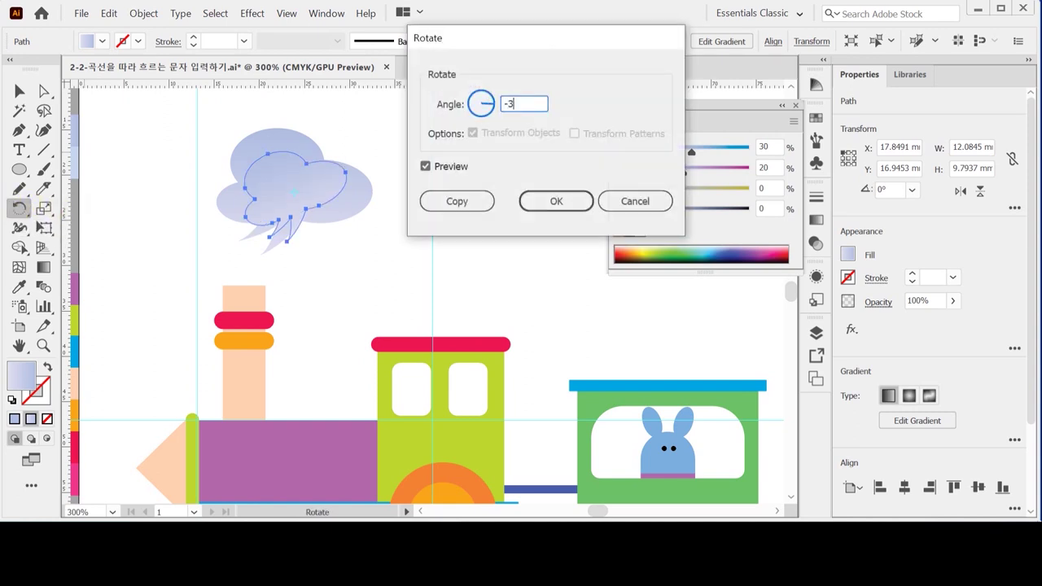
left_click(546, 209)
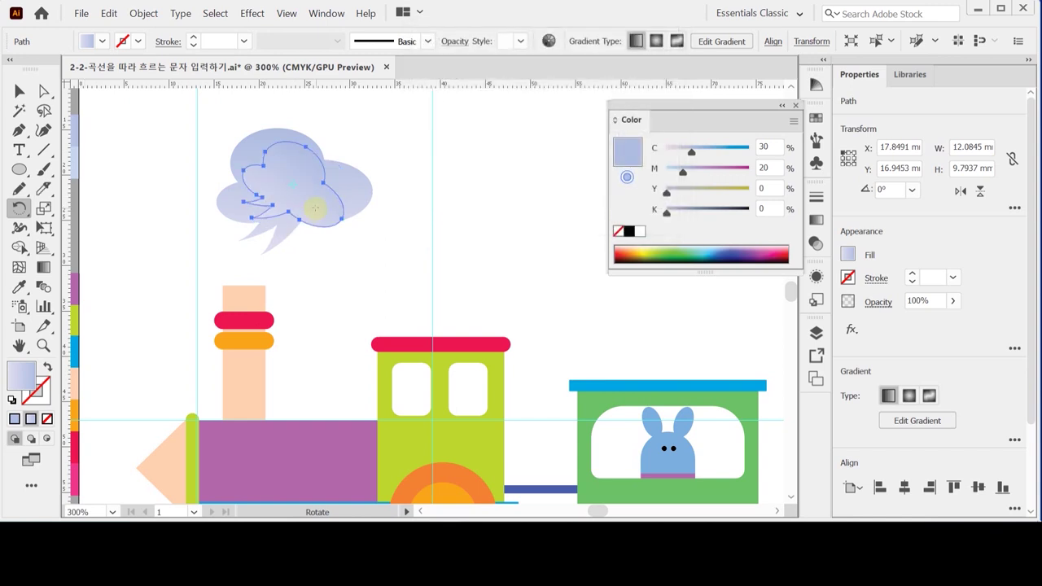
key("space")
left_click_drag(300, 201, 388, 208)
Fill the small cloud with the solid light blue sampled from the swatch beside the artboard, and deselect it.
key("r")
key("i")
left_click(79, 234)
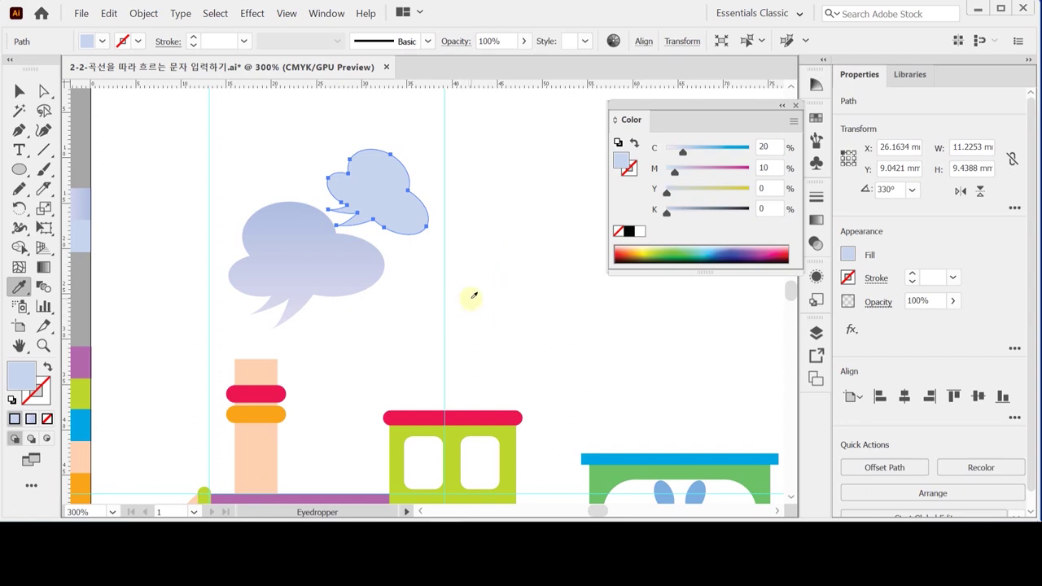
left_click(431, 269, "ctrl")
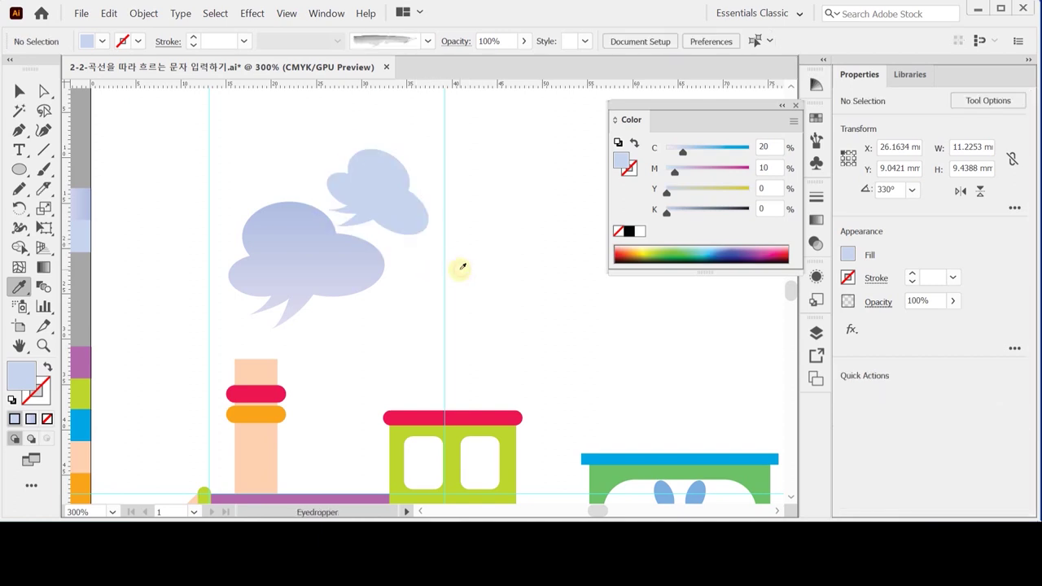
Save the document with the whole artboard in view.
left_click(431, 283, "ctrl+alt")
left_click_drag(439, 280, 349, 238)
key("ctrl+s")
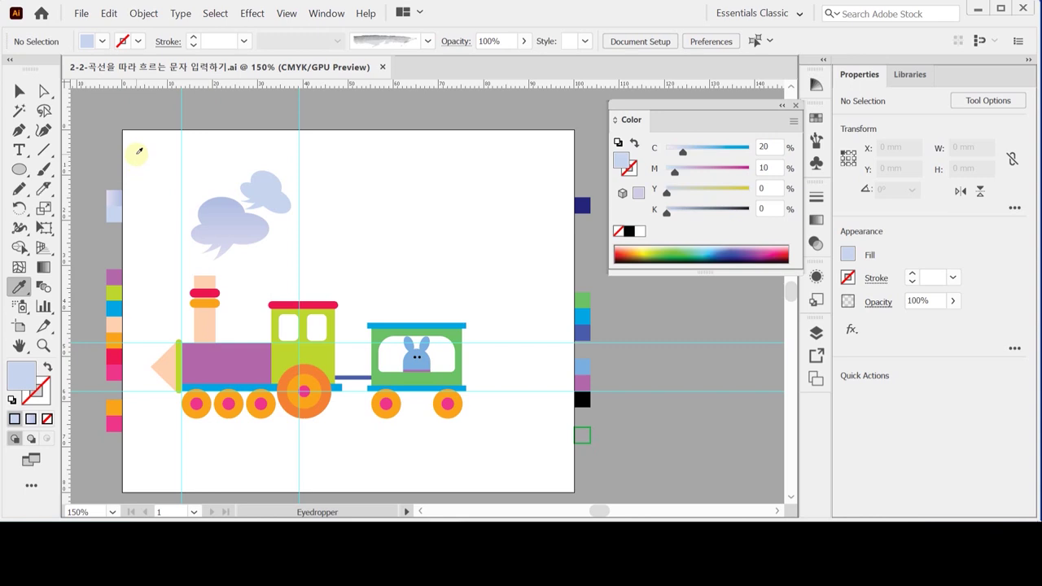
Move both smoke clouds together about 1.3 mm left and 2.8 mm down, closer to the chimney.
left_click(19, 91)
left_click_drag(202, 145, 229, 236)
left_click(336, 243)
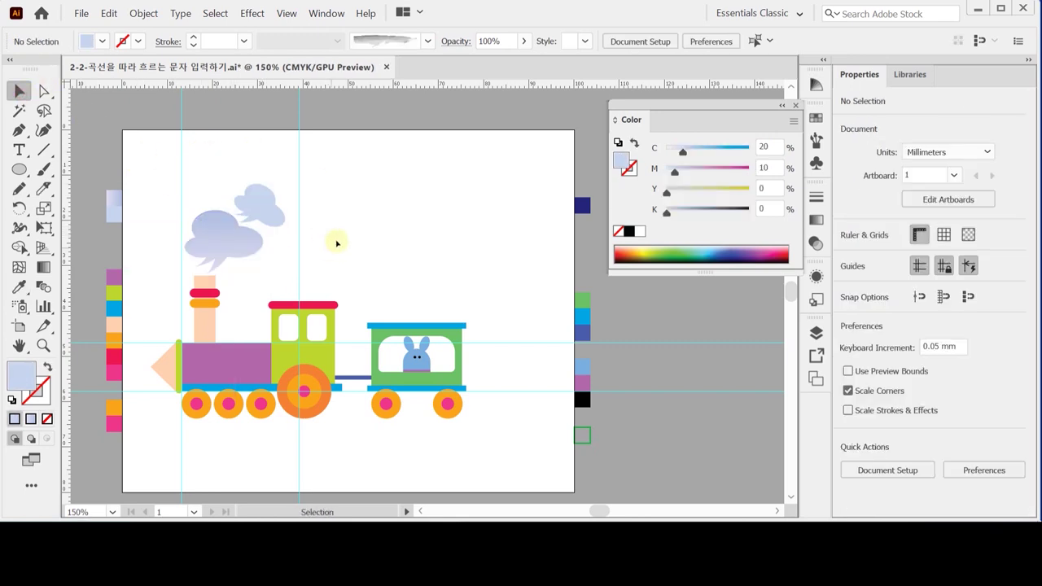
Show the locked reference layer and nudge both smoke clouds to match the reference artwork.
left_click(816, 332)
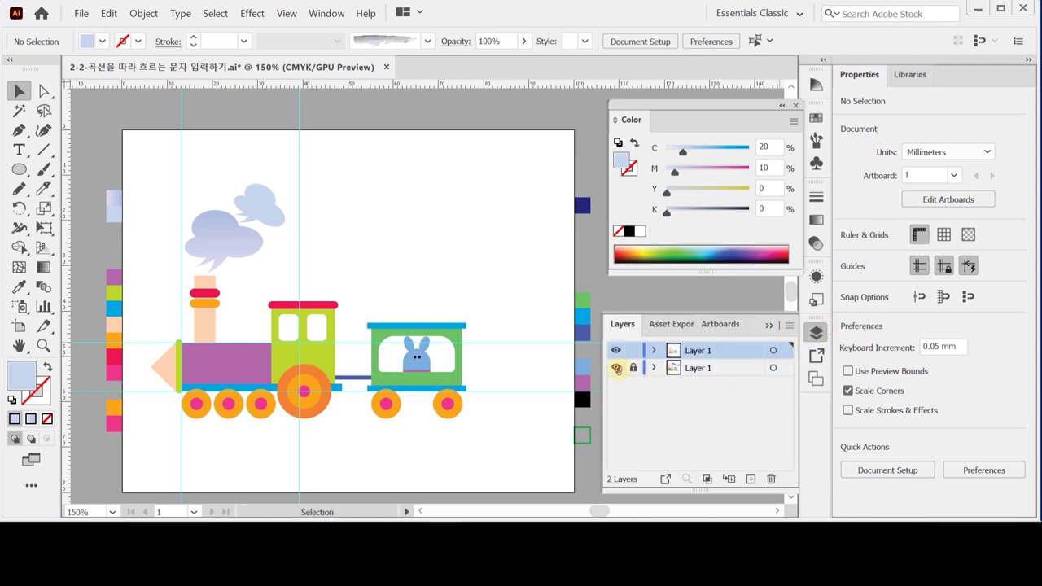
left_click(616, 368)
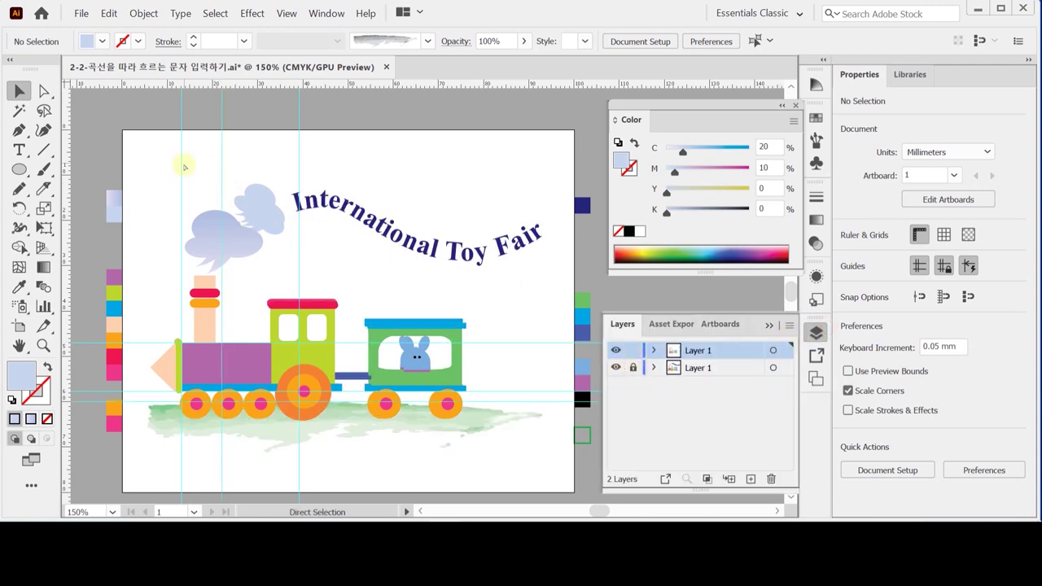
left_click_drag(181, 158, 263, 215)
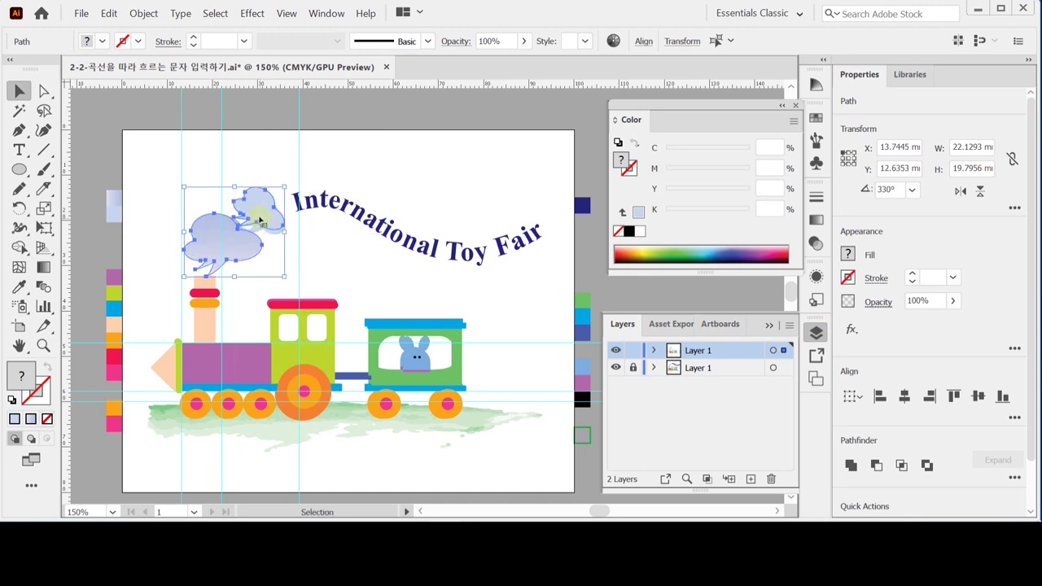
left_click(311, 237)
Draw an open wavy path about 59 mm wide and 12 mm high with the Pen tool, from the small cloud along the underside of the reference lettering.
left_click_drag(19, 130, 90, 130)
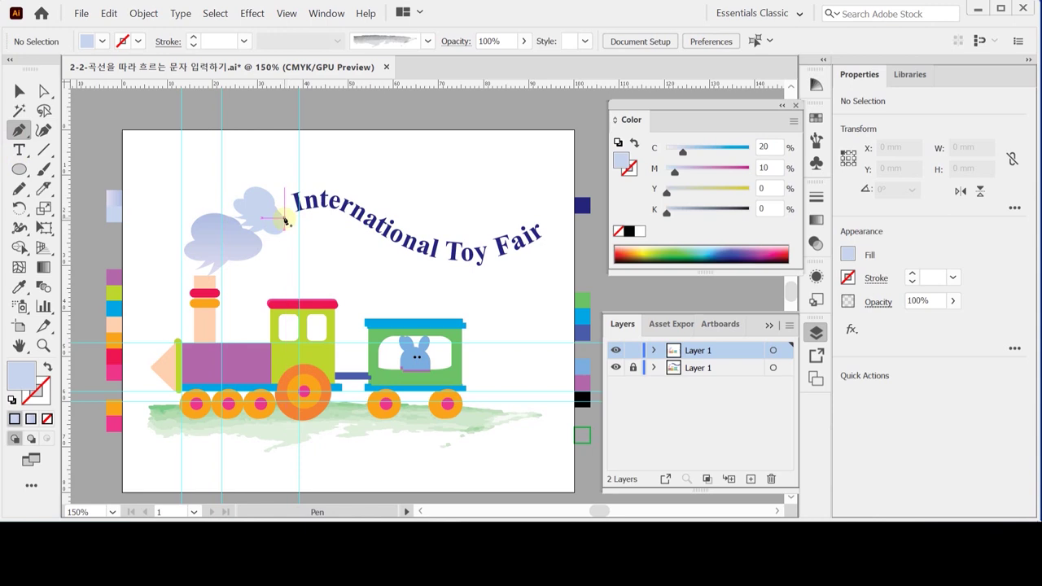
left_click_drag(284, 218, 344, 220)
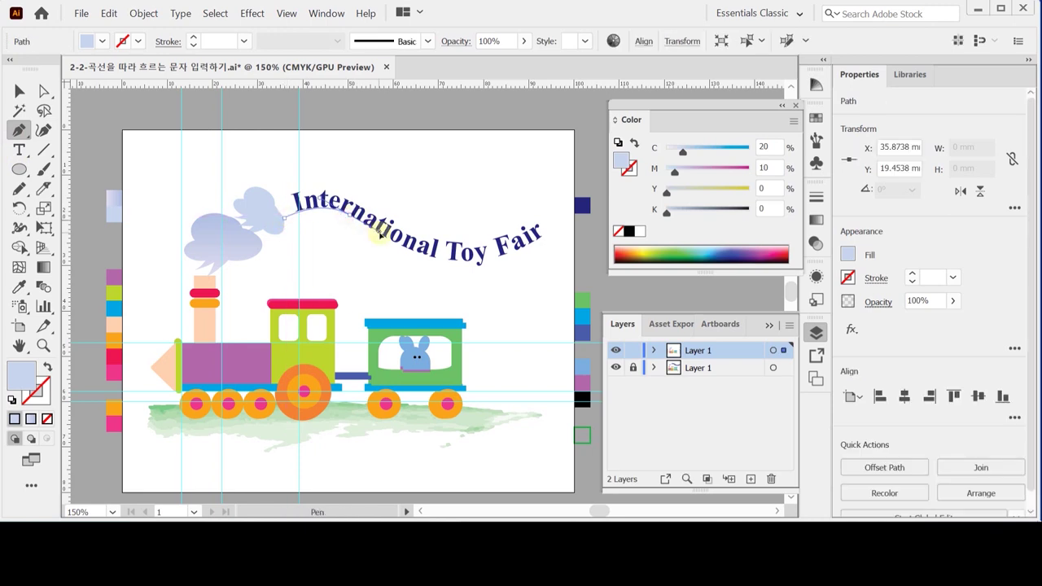
left_click_drag(462, 265, 504, 261)
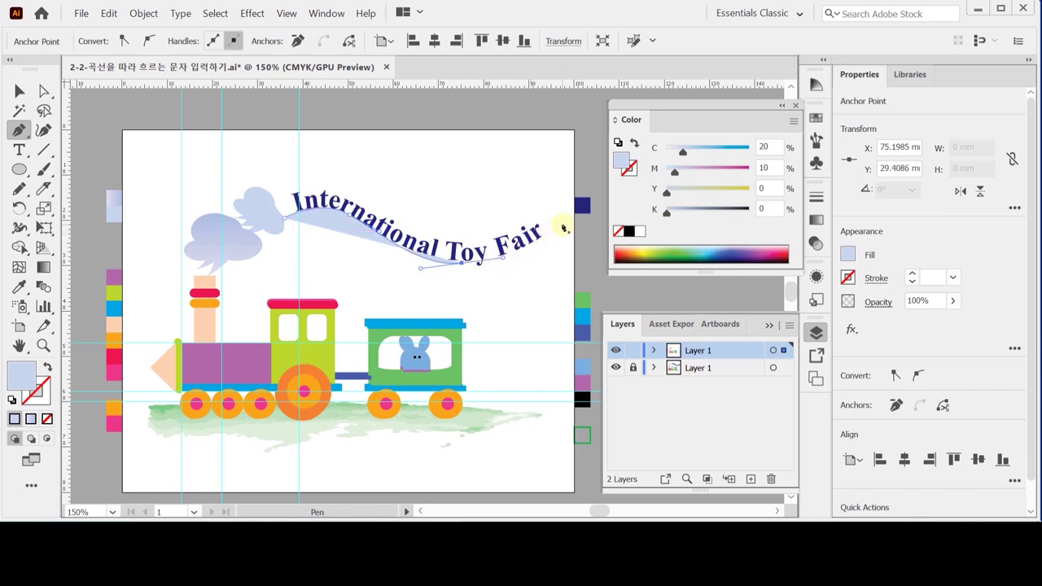
key("Escape")
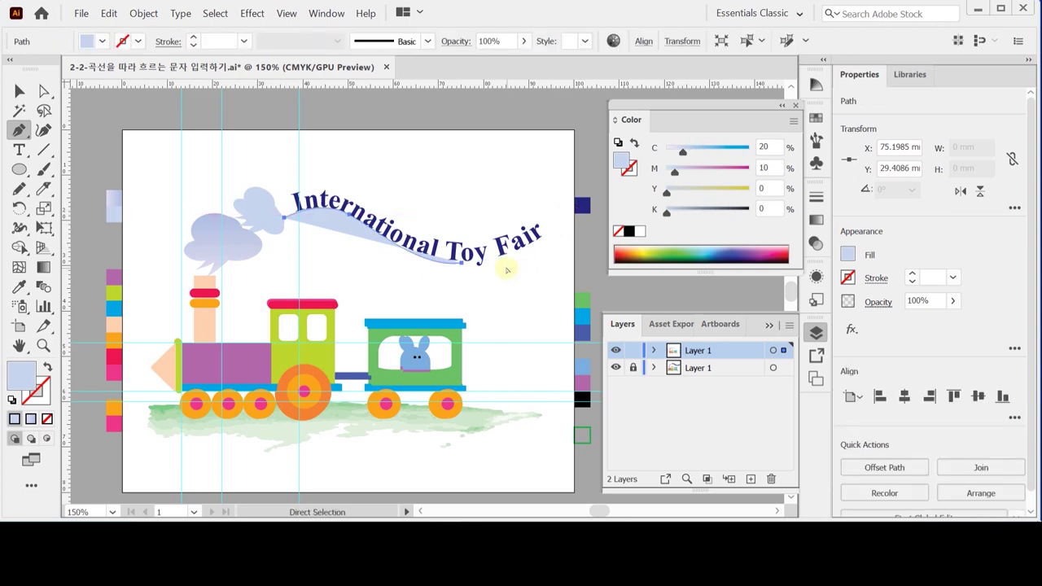
left_click(551, 231)
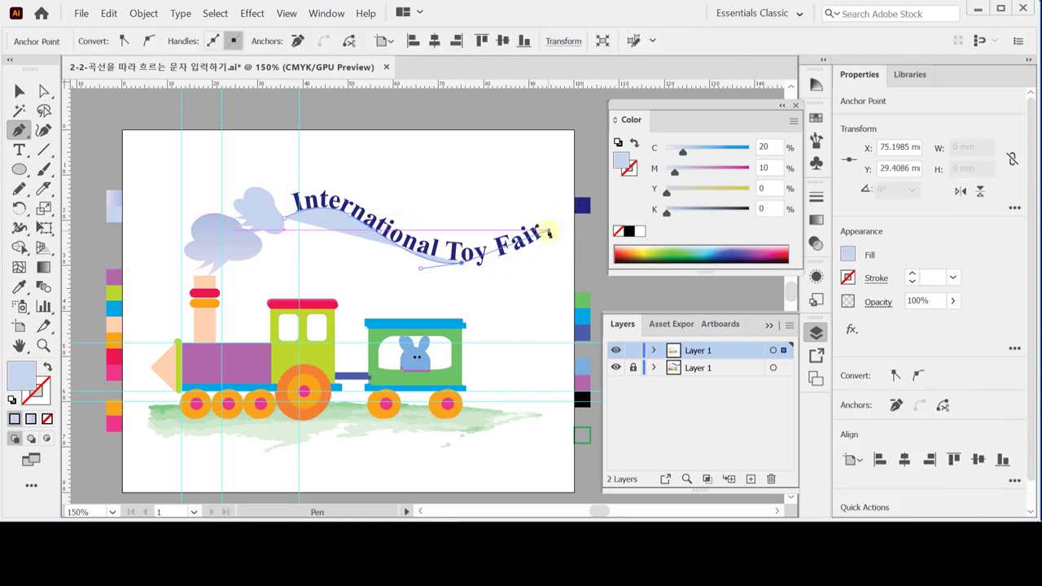
left_click_drag(560, 225, 583, 203)
Swap the wavy path's fill and stroke to leave a light blue outline without fill, and fine-tune its lower bend.
left_click(634, 142)
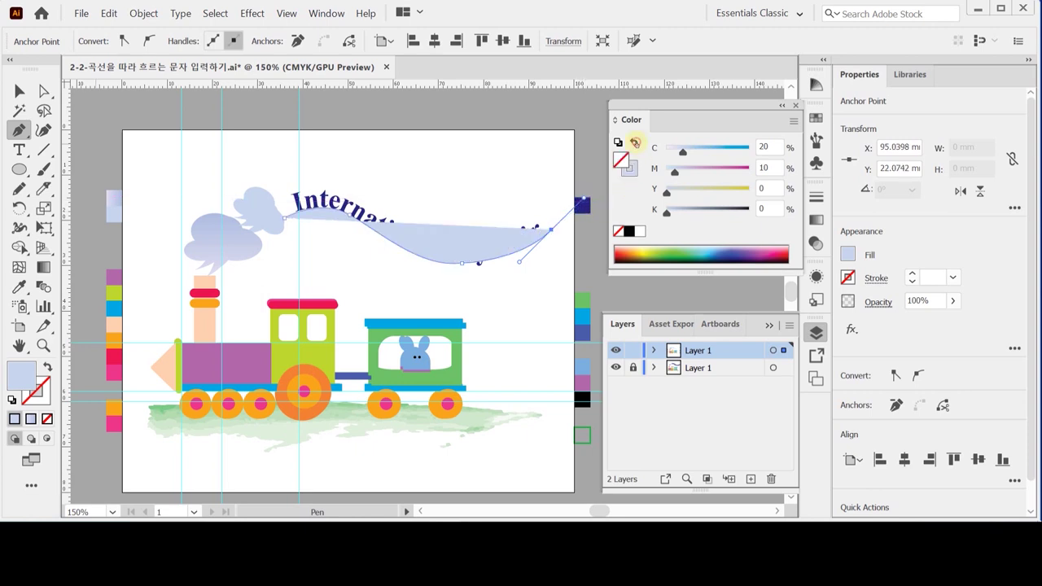
key("ctrl")
left_click(484, 171, "ctrl")
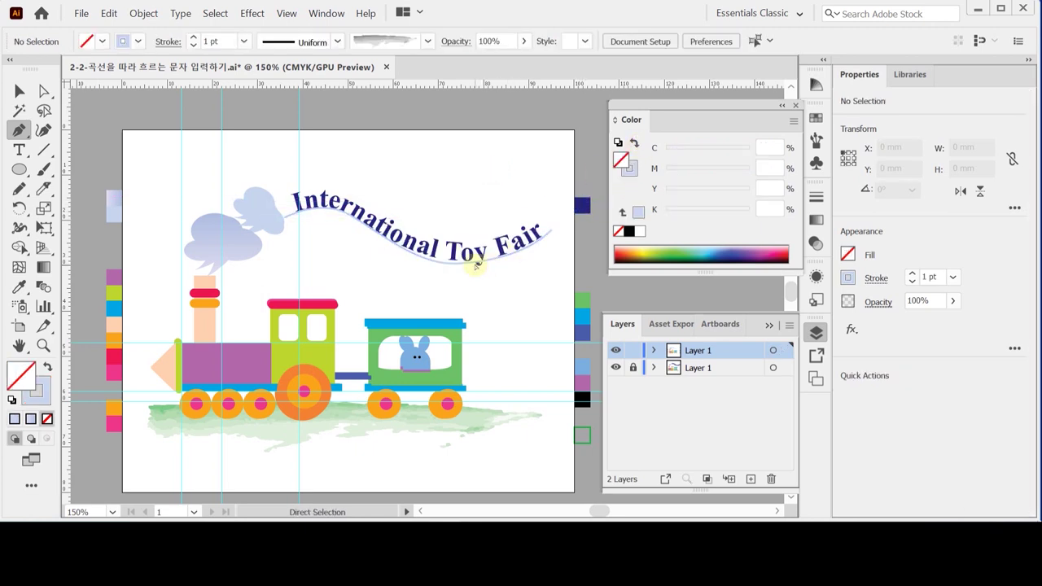
left_click(448, 262, "ctrl")
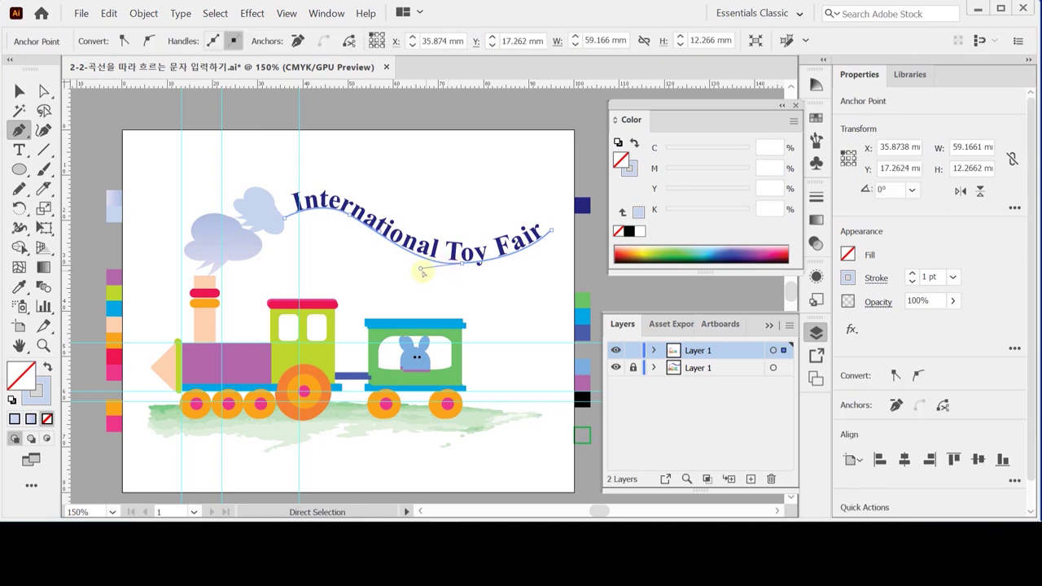
left_click(468, 277)
key("ctrl+shift+a")
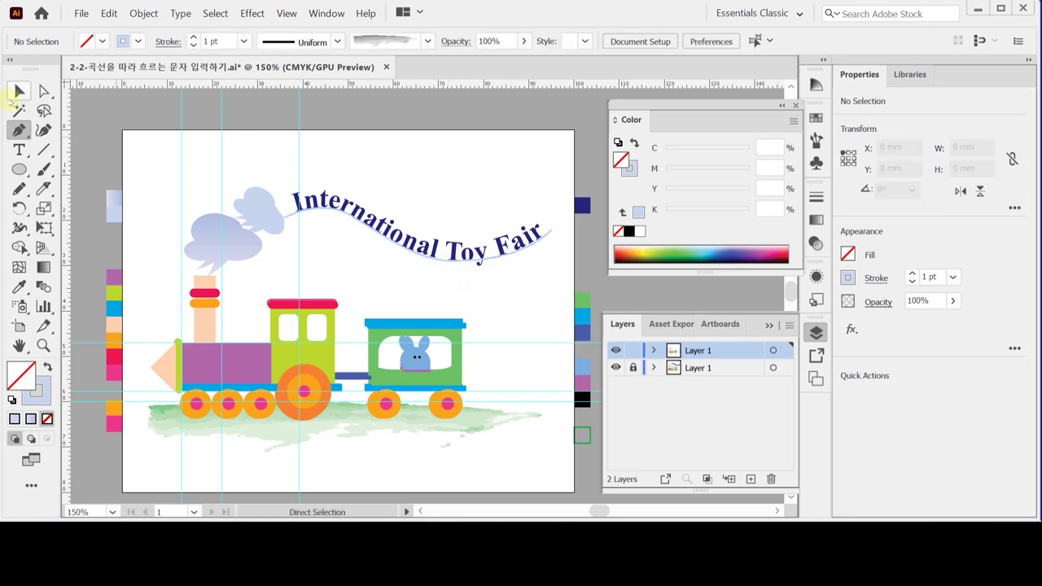
Copy the "International Toy Fair" text from the reference layer, then lock and hide that layer and make the drawing layer active.
key("v")
left_click(654, 368)
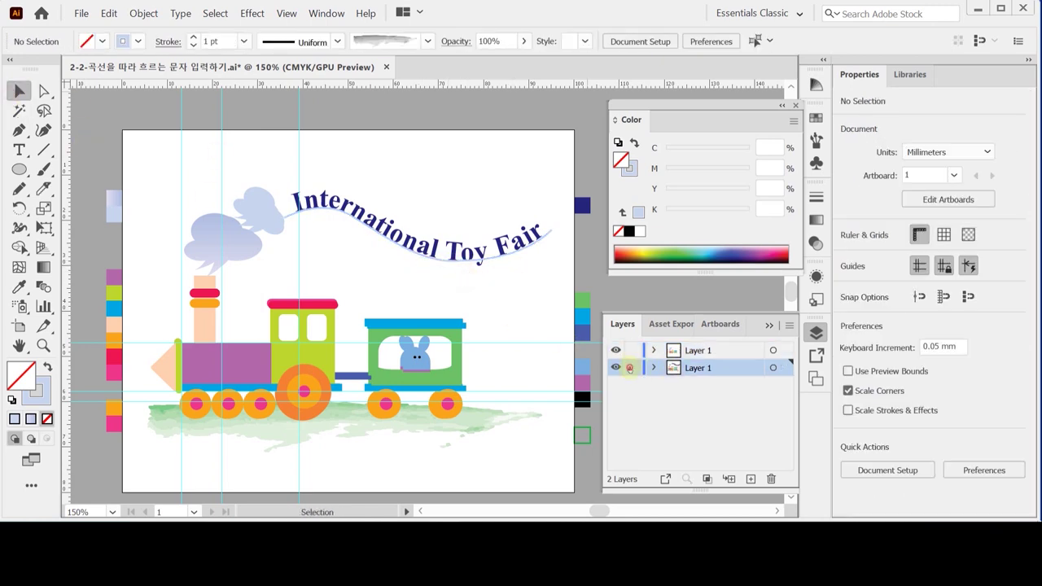
left_click(425, 248)
double_click(424, 249)
key("ctrl+c")
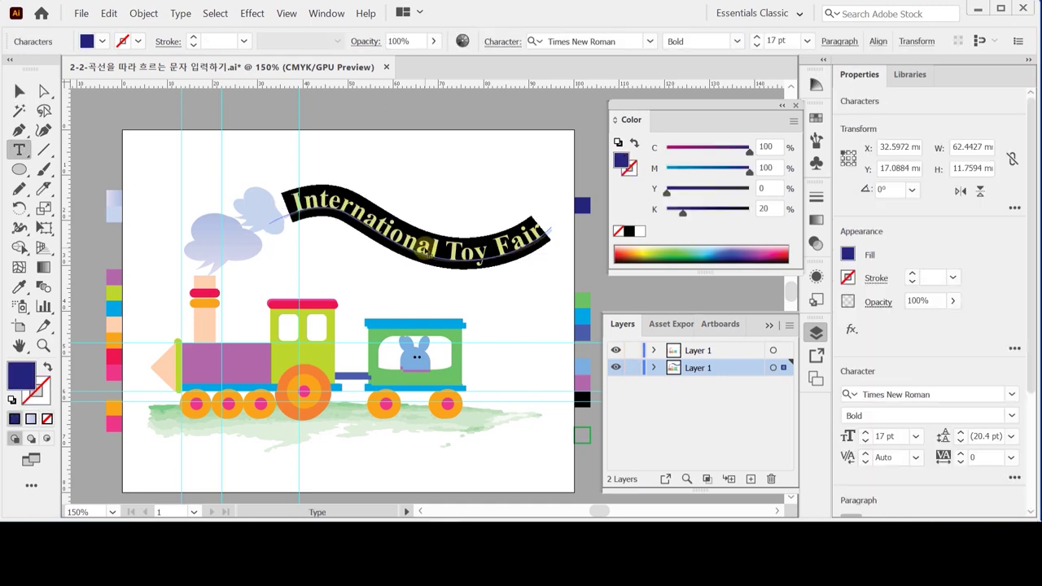
key("ctrl+shift+a")
left_click(634, 368)
left_click(698, 350)
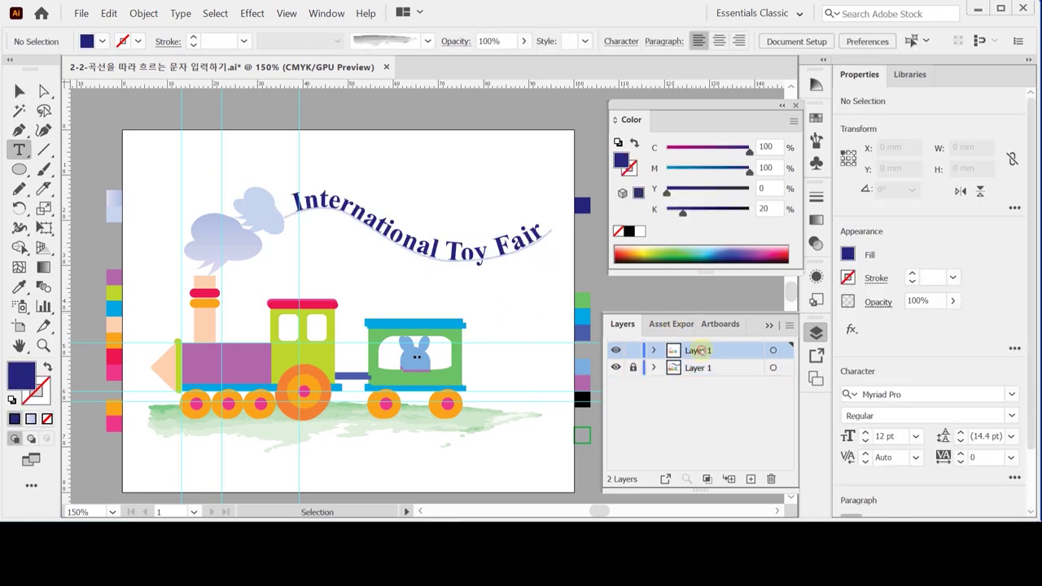
left_click(615, 368)
Try pasting the copied lettering as point text on the blank area above the wavy path, and undo it.
left_click(407, 257, "ctrl")
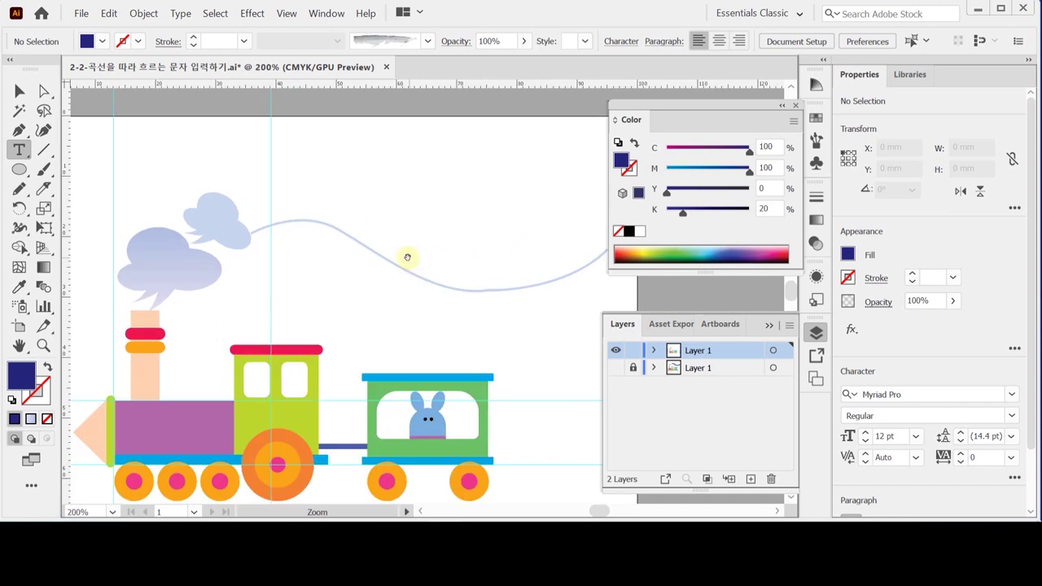
left_click_drag(407, 258, 354, 237)
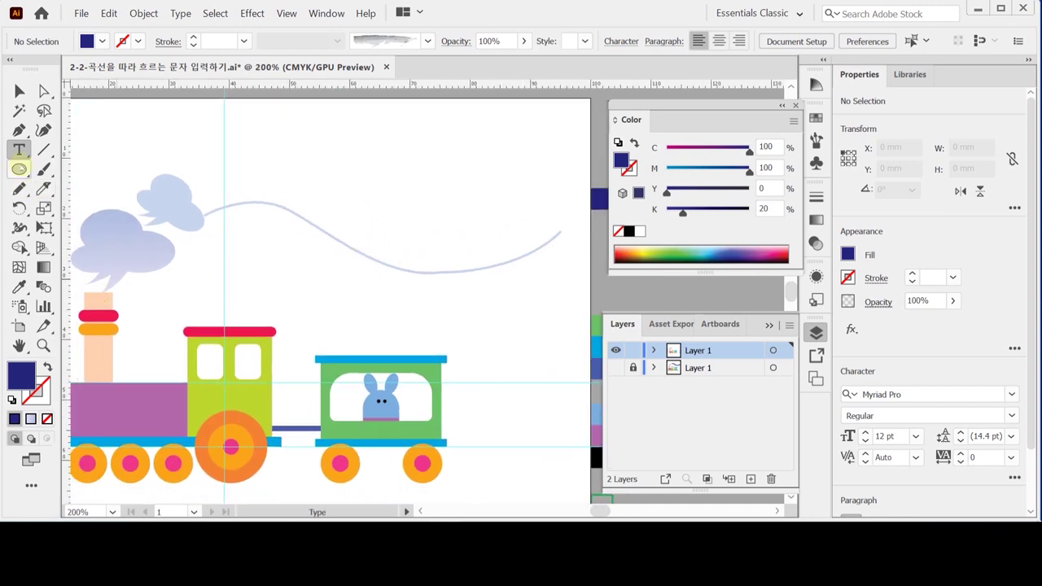
left_click(19, 149)
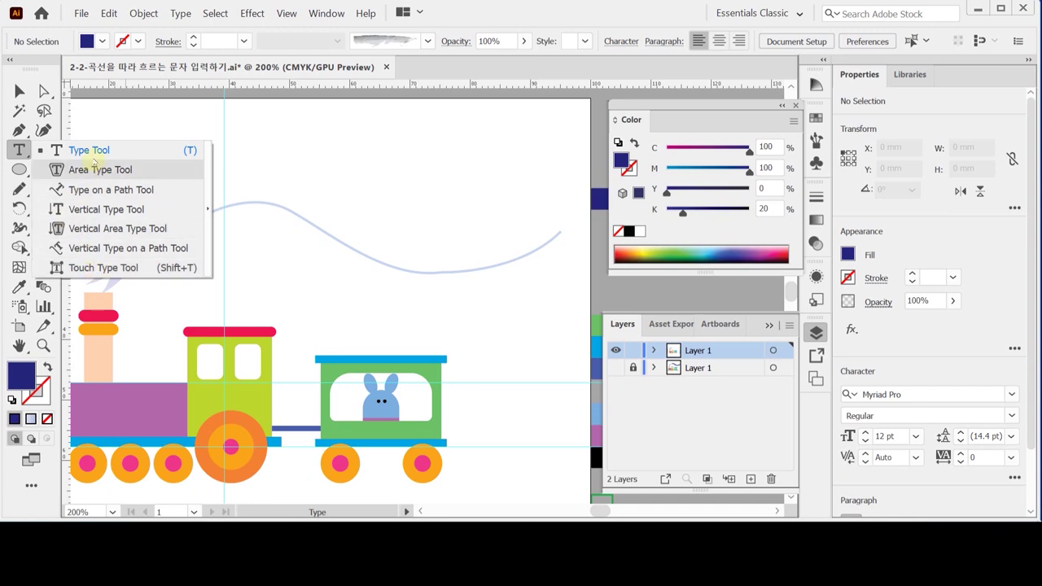
left_click(96, 152)
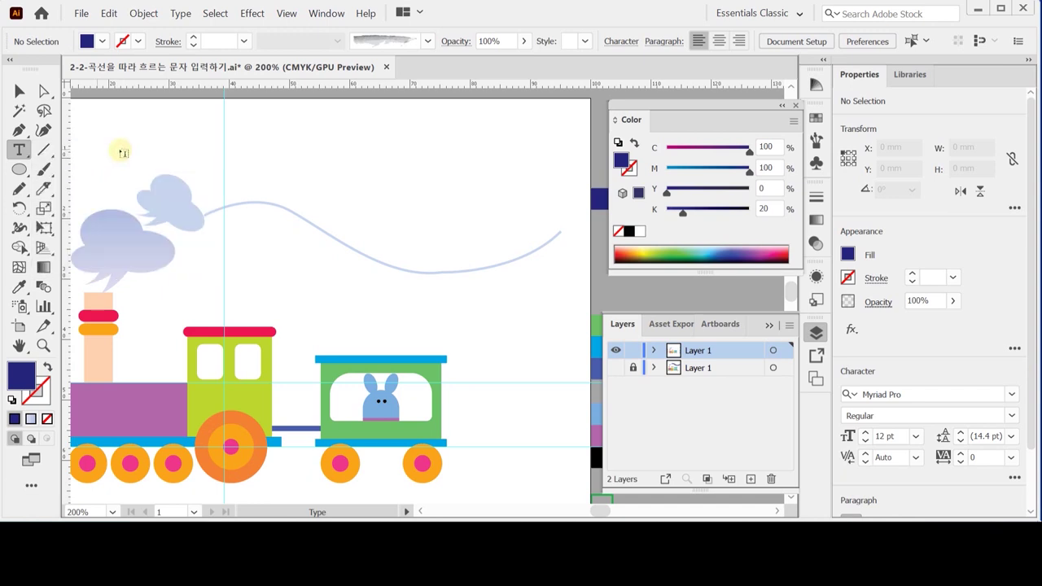
left_click(298, 133)
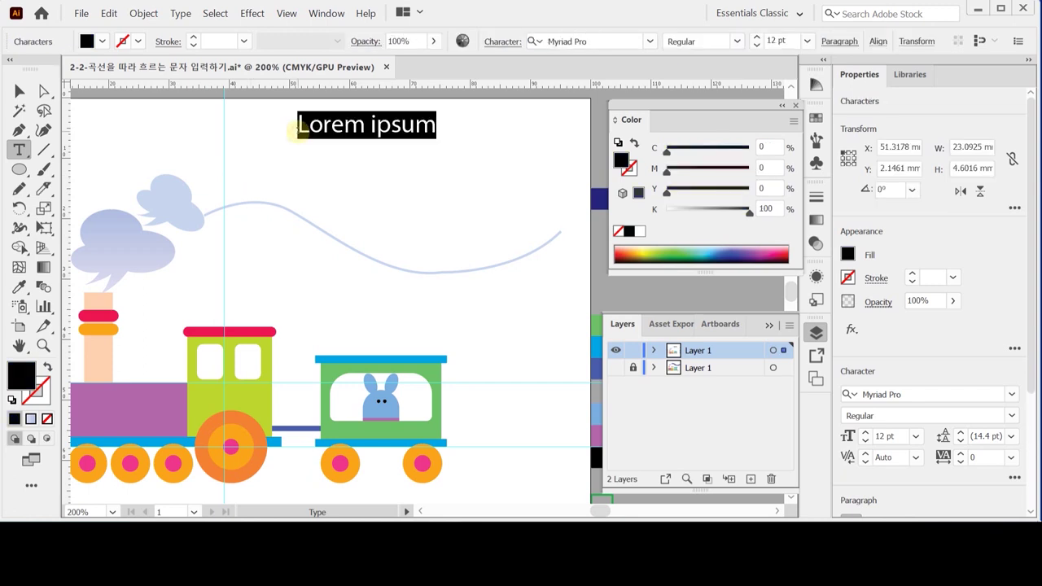
key("Escape")
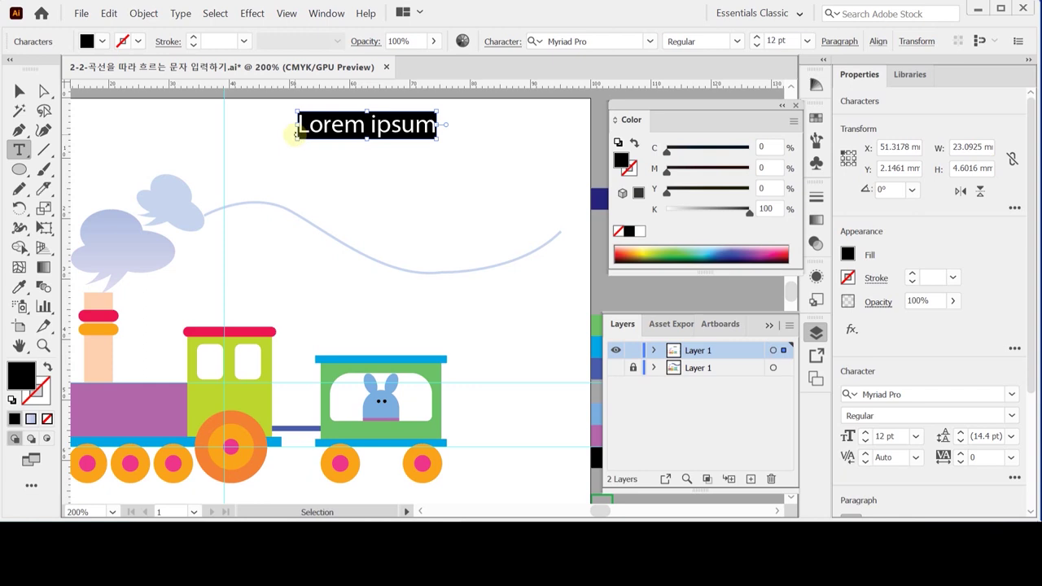
key("ctrl+v")
key("ctrl+z")
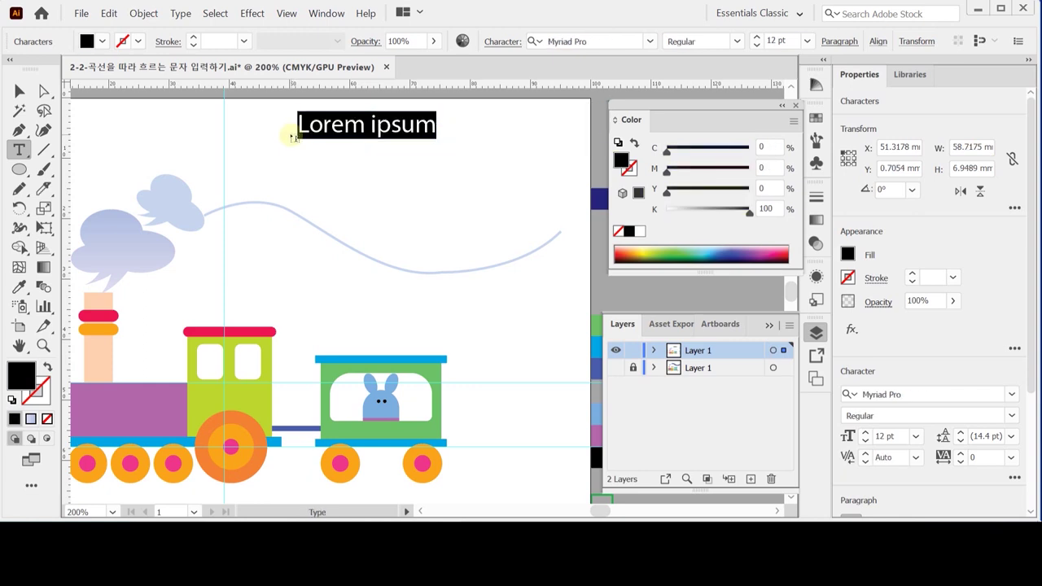
key("ctrl+z")
Try to create area text on the blank canvas above the wavy path with the Area Type tool.
left_click(18, 150)
left_click(56, 168)
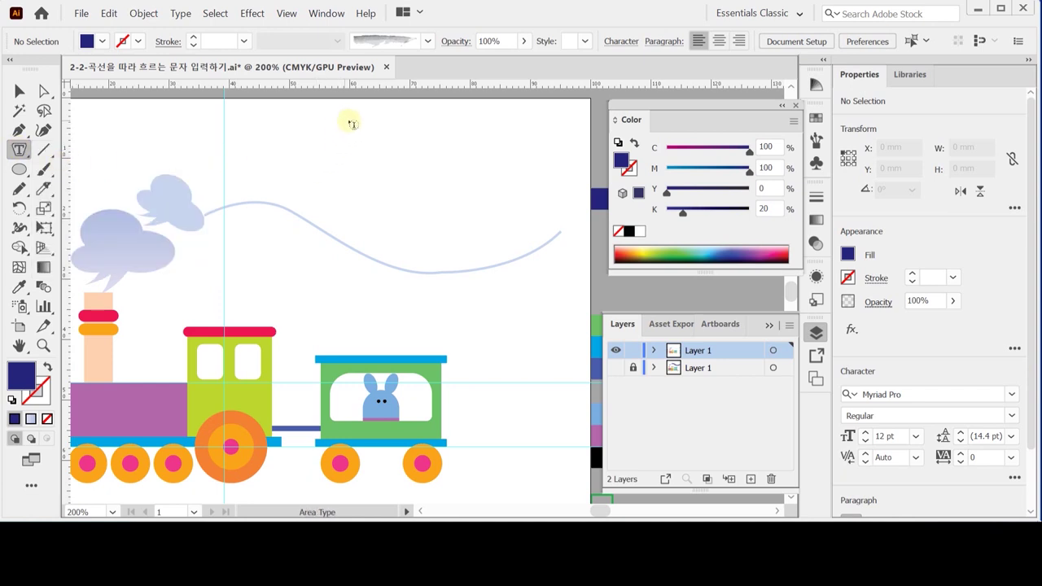
left_click(417, 170)
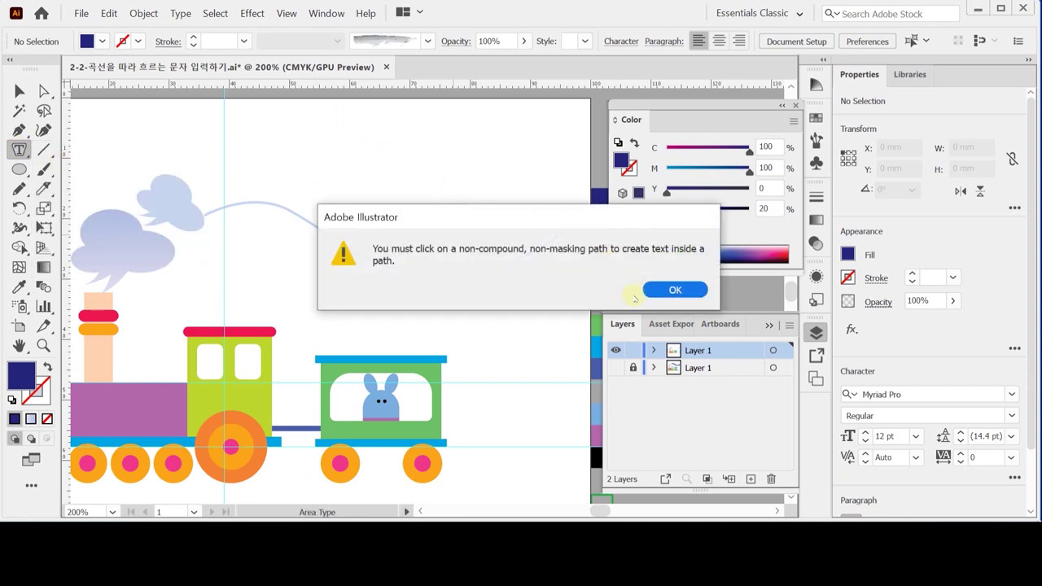
left_click(673, 291)
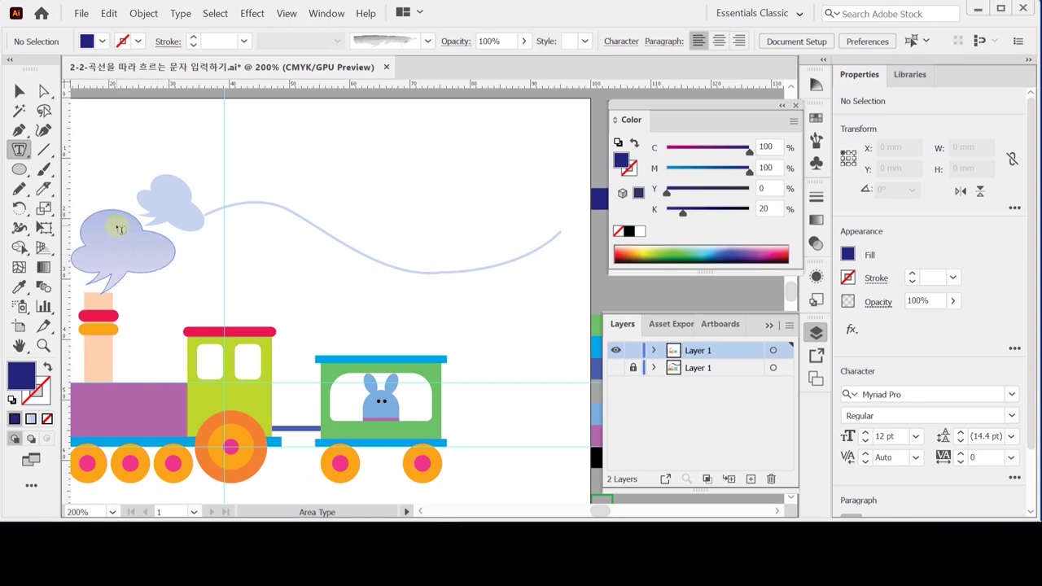
Try placing the "International Toy Fair" text on the wavy path with the Type on a Path tool, and undo it.
left_click_drag(20, 149, 86, 188)
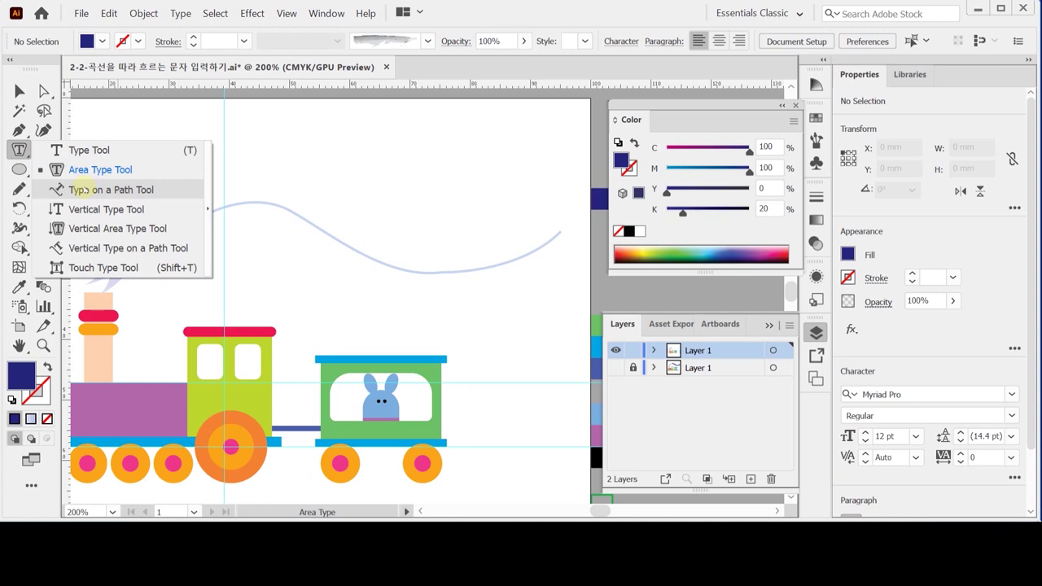
left_click_drag(129, 190, 80, 190)
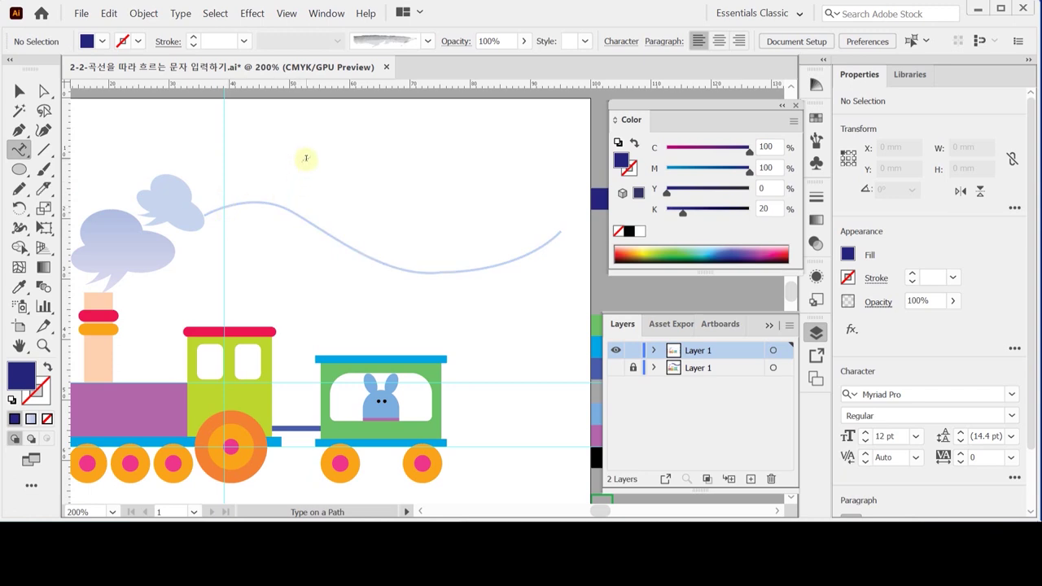
left_click(236, 205, "ctrl")
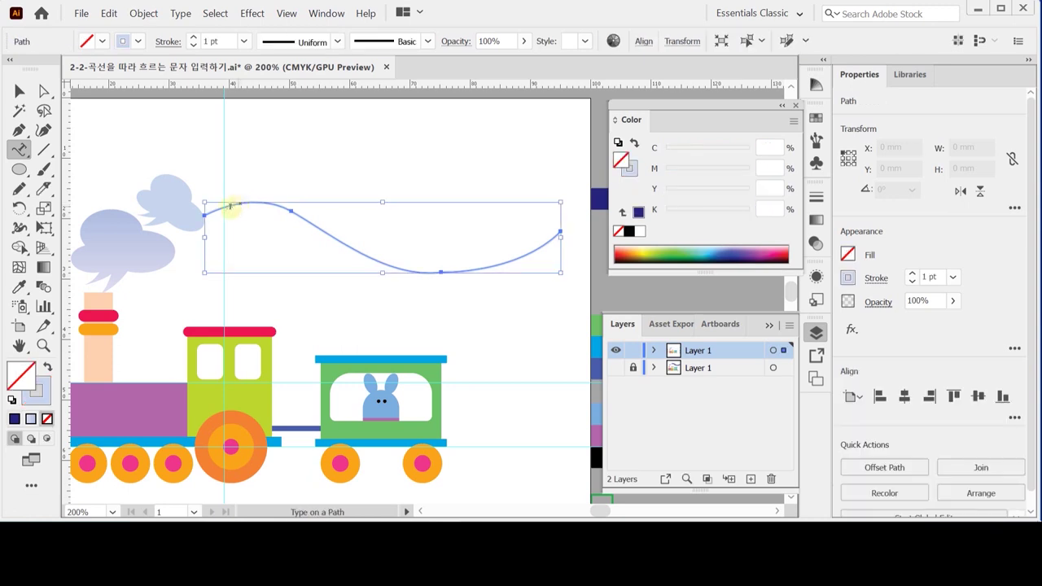
left_click(218, 211)
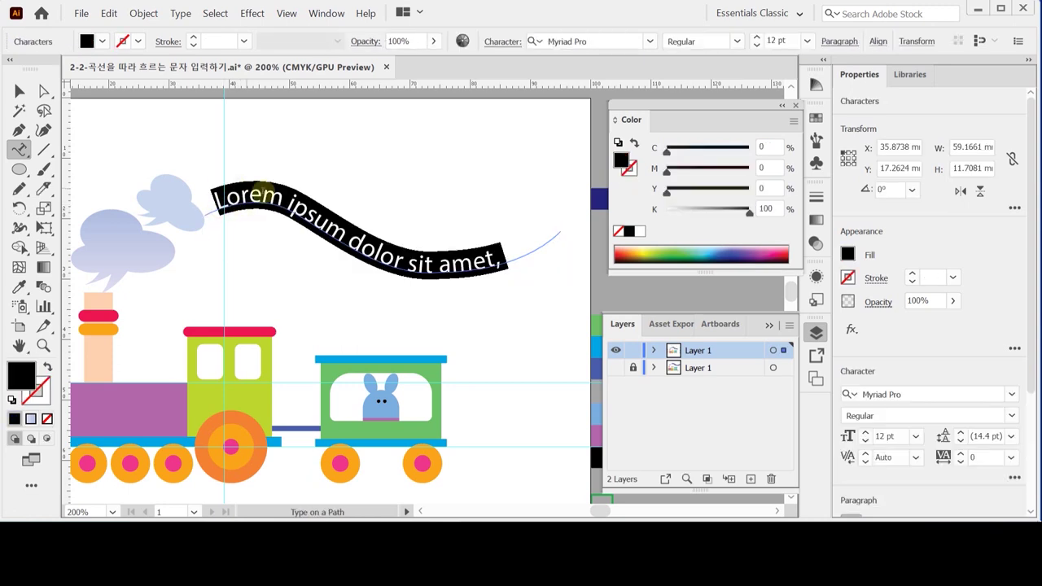
type("International Toy")
left_click(521, 239, "ctrl")
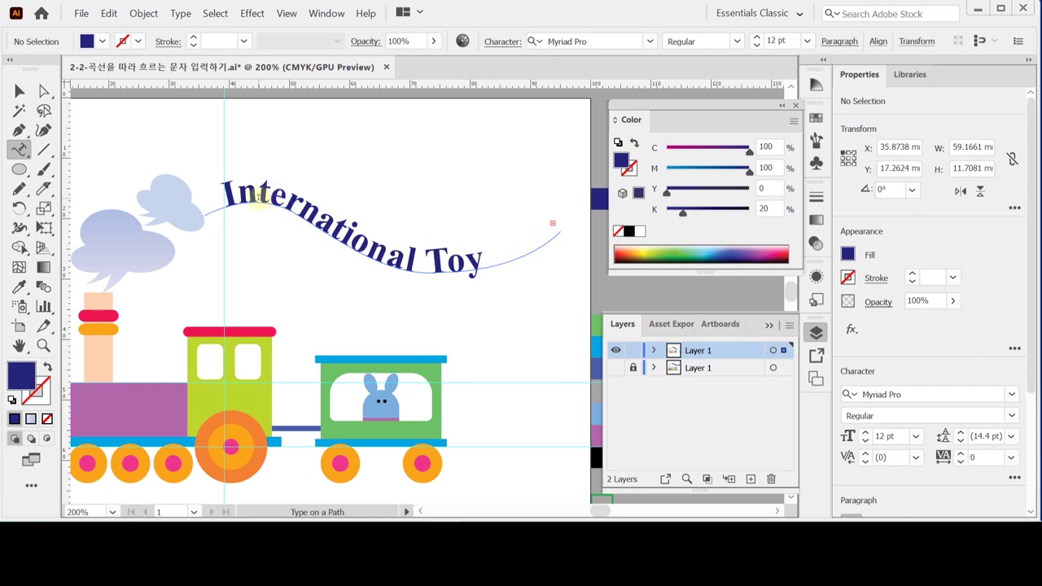
key("ctrl+z")
key("ctrl+z")
key("ctrl+z")
Start path text at the cloud end of the wavy path with the Type tool and set its font to Times New Roman Bold.
left_click_drag(19, 149, 77, 146)
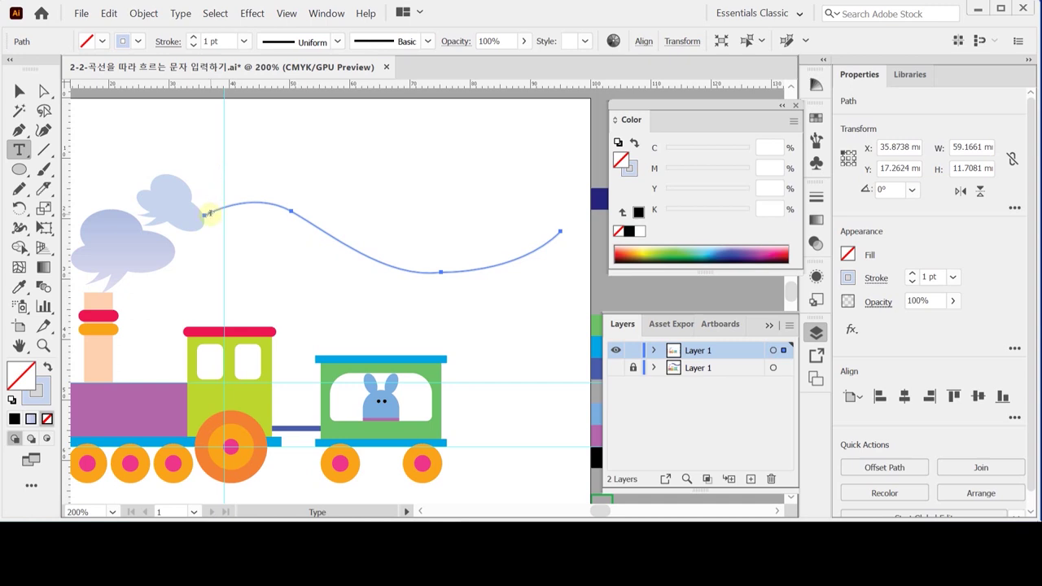
left_click(210, 213)
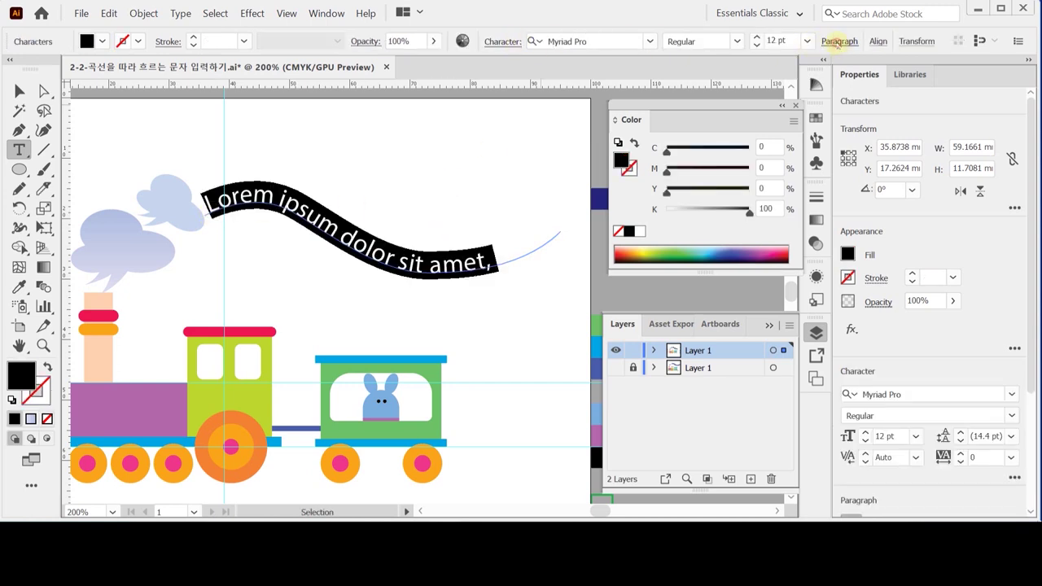
left_click(839, 42)
left_click(839, 43)
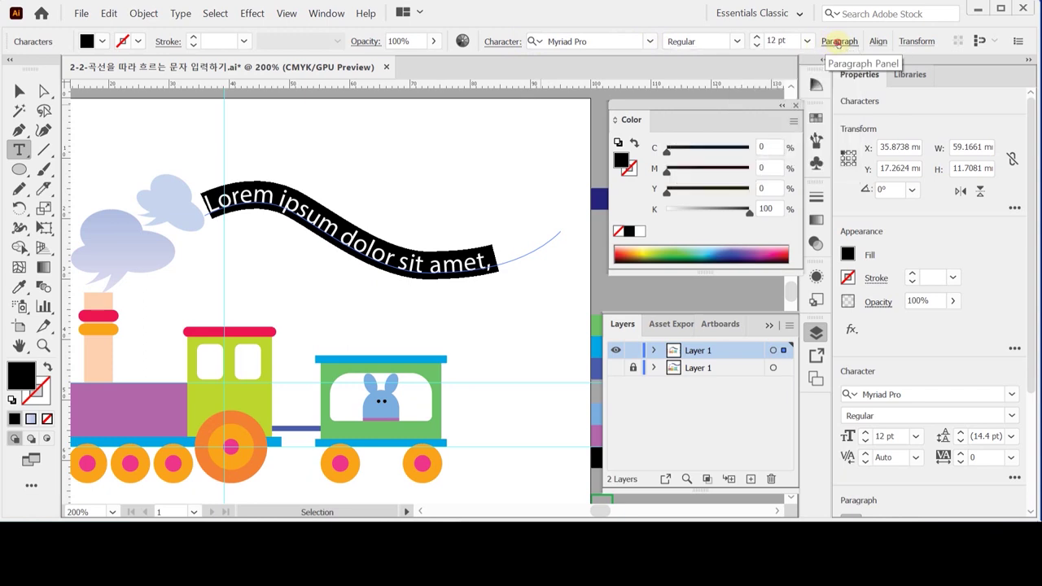
left_click(604, 41)
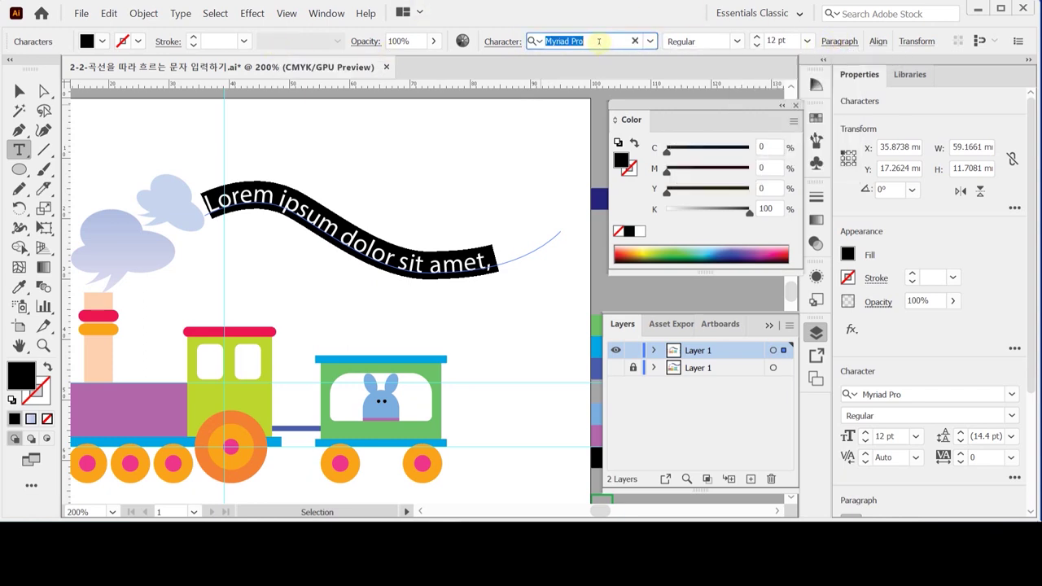
type("t")
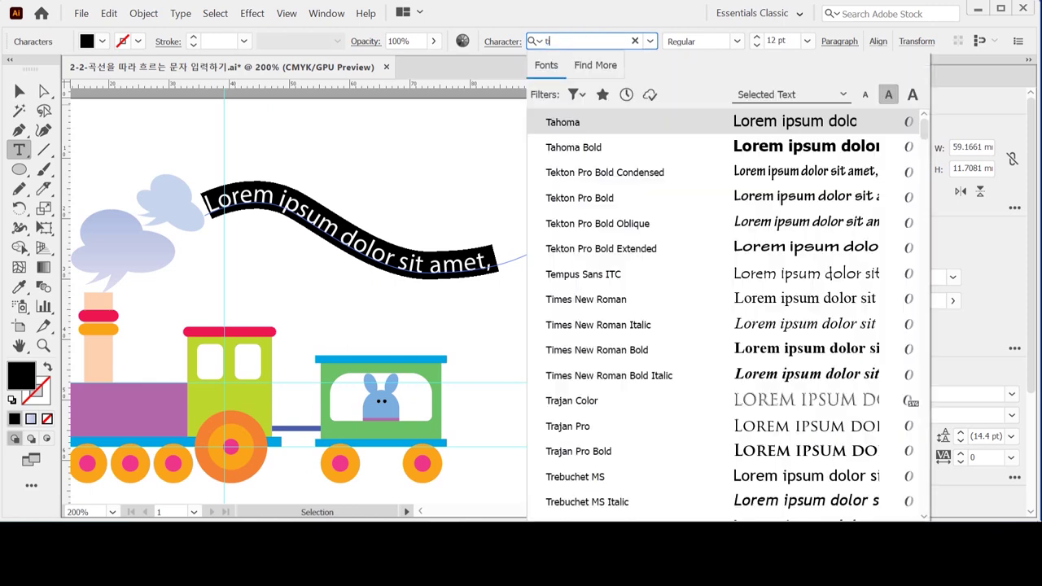
type("im")
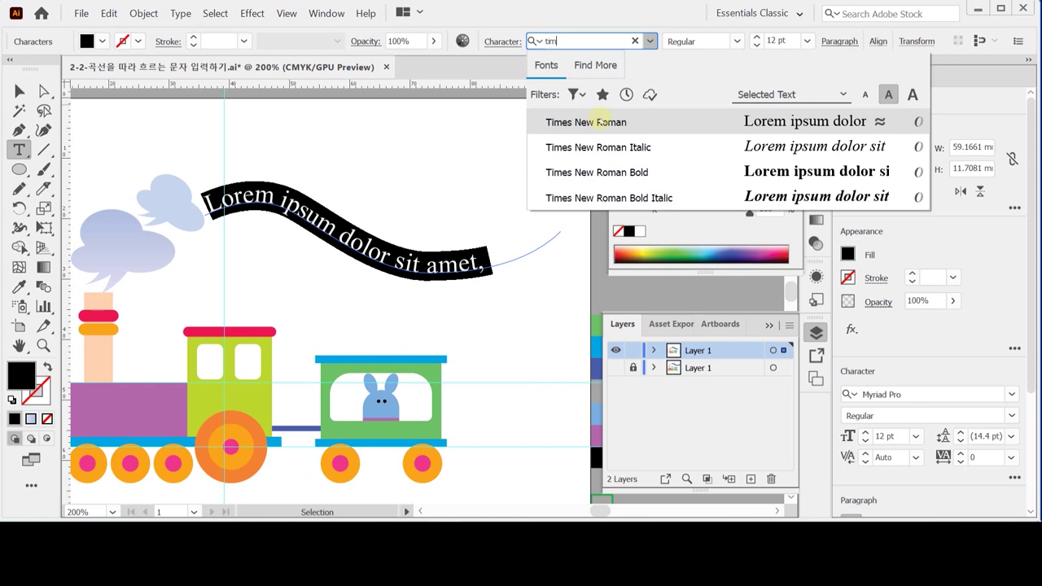
left_click(616, 172)
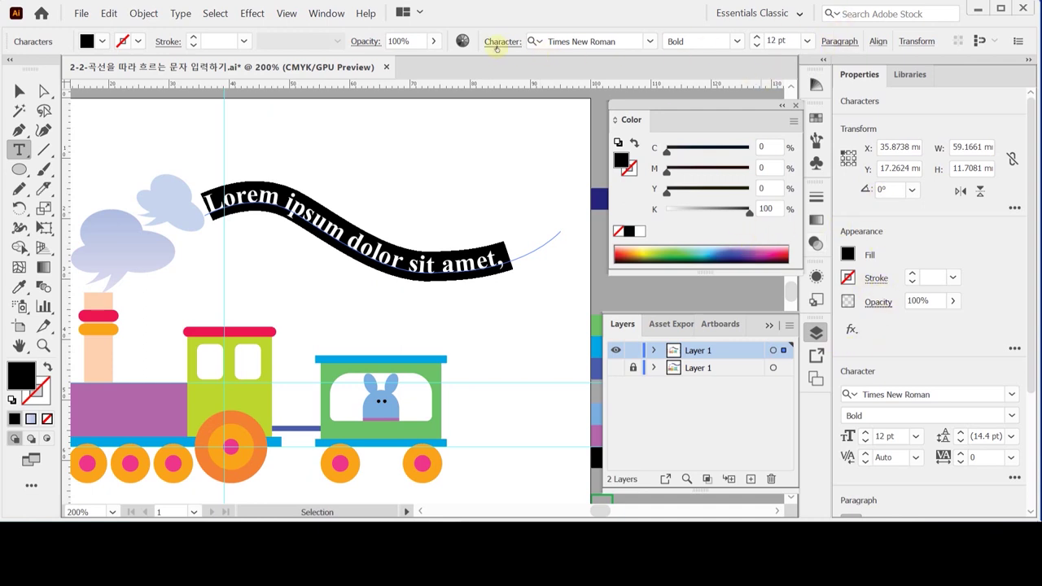
Set the path text size to 17 pt and replace the placeholder with the copied "International Toy Fair" text.
left_click(756, 36)
left_click(757, 37)
left_click(757, 37)
left_click(757, 37)
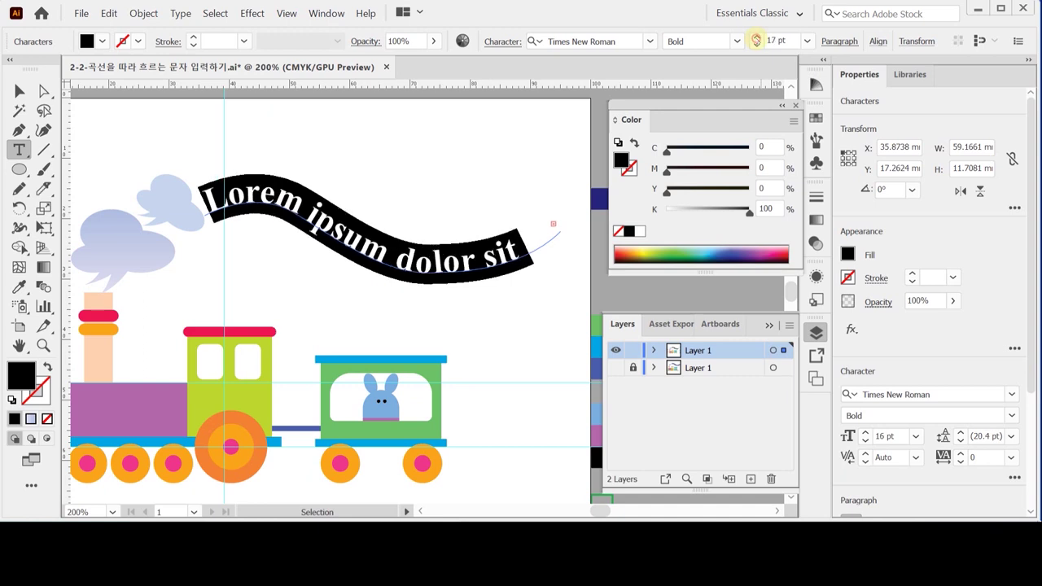
left_click(756, 37)
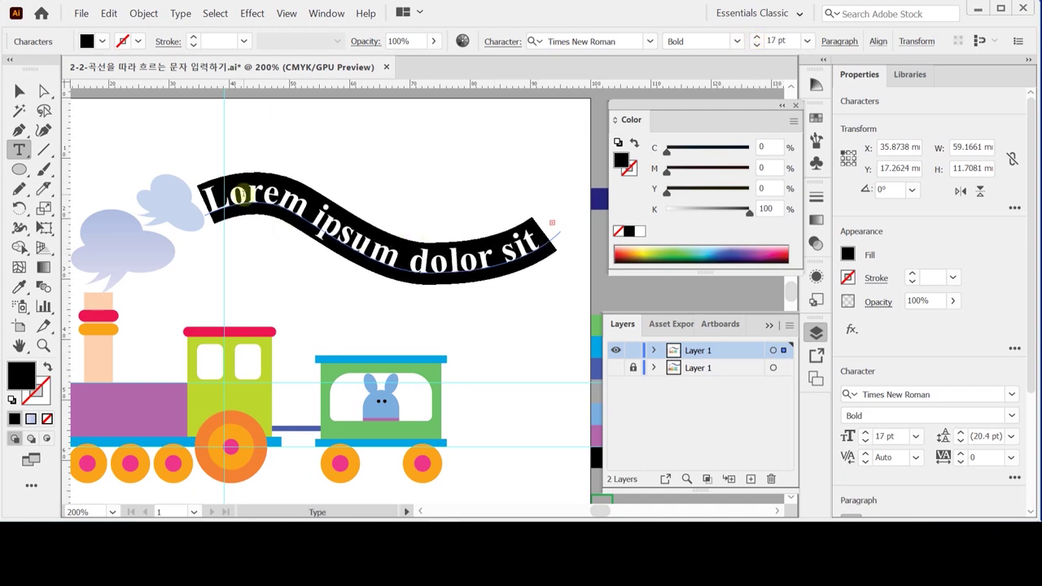
type("International Toy Fair")
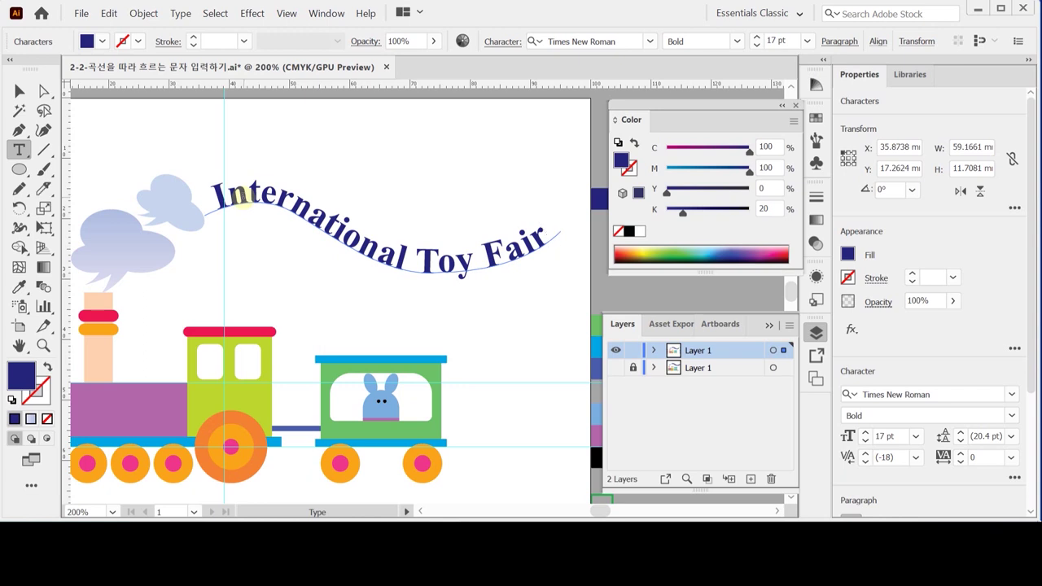
Slide the lettering along its path so it begins at the path's start beside the small cloud, and save the document.
left_click(19, 91)
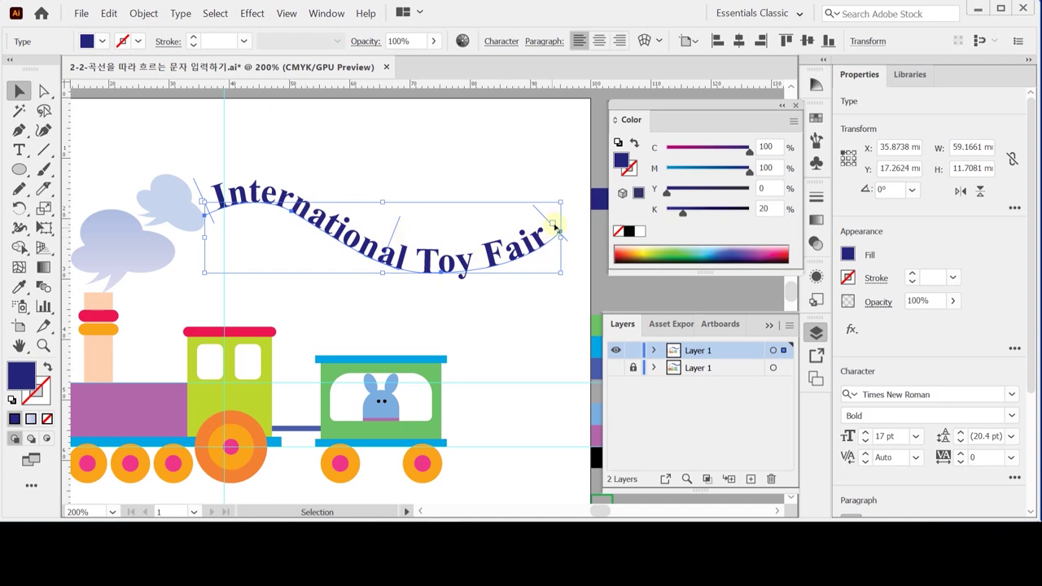
left_click(372, 174)
left_click(358, 236)
left_click_drag(396, 226, 389, 225)
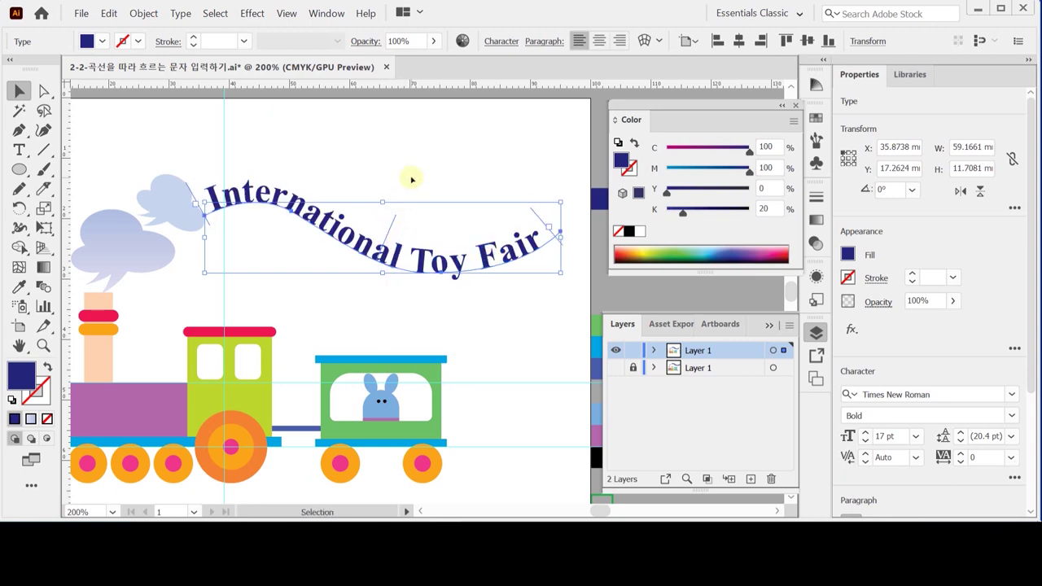
left_click(409, 191)
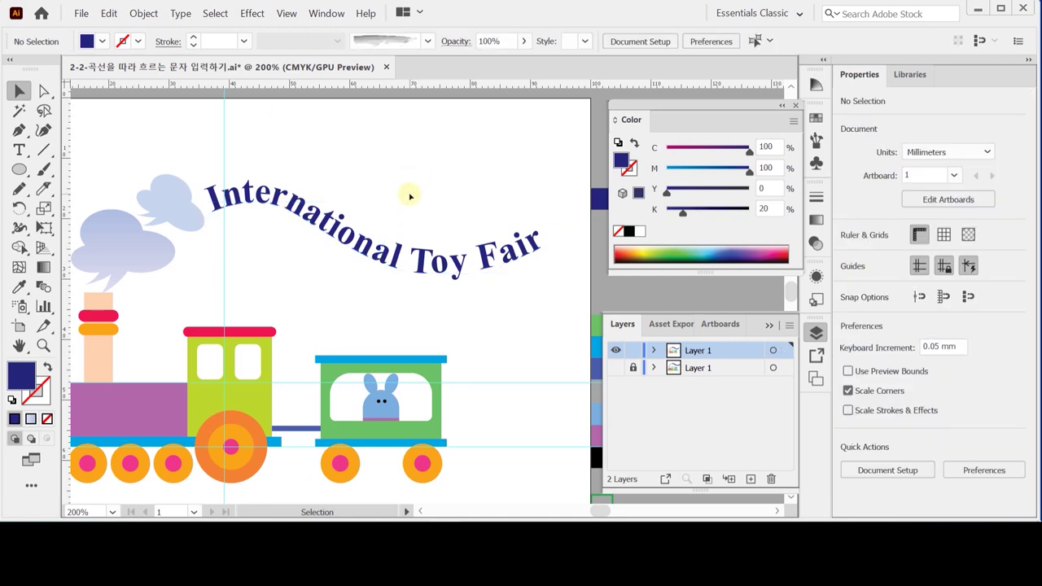
key("ctrl+s")
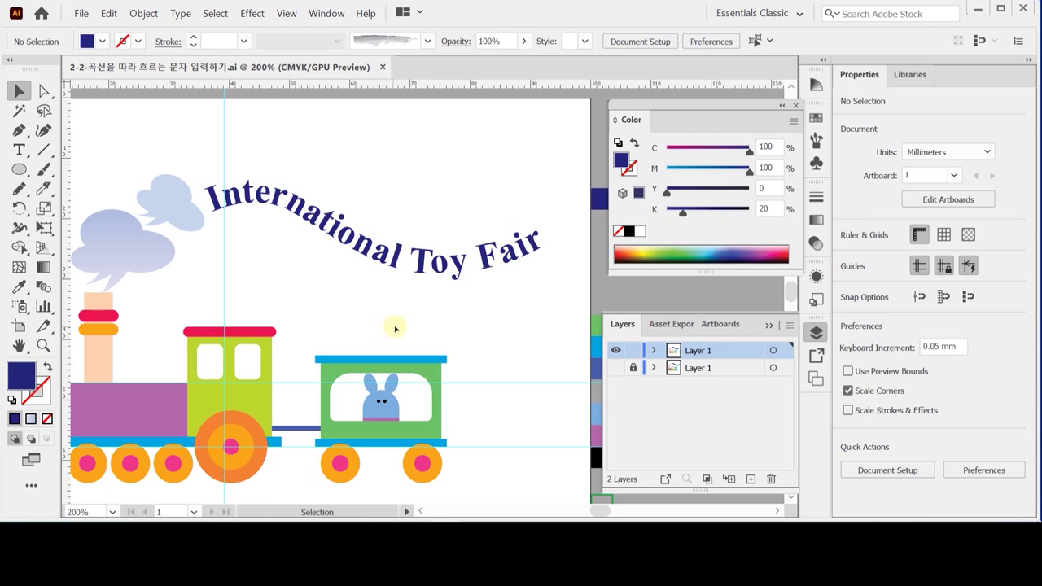
Open the Artistic_Watercolor brush library and move it down over the train carriage.
left_click_drag(400, 310, 422, 214)
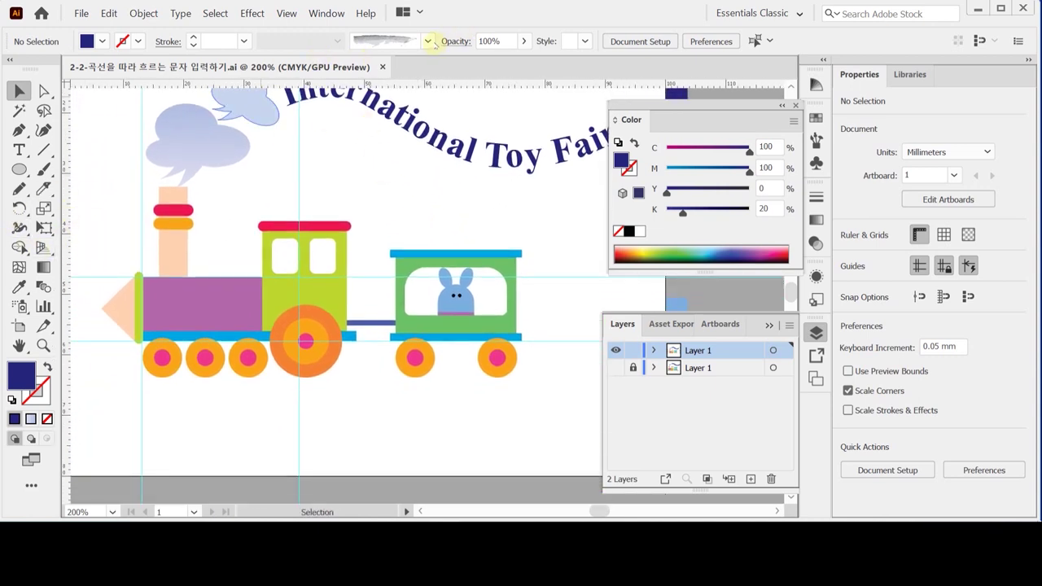
left_click(428, 42)
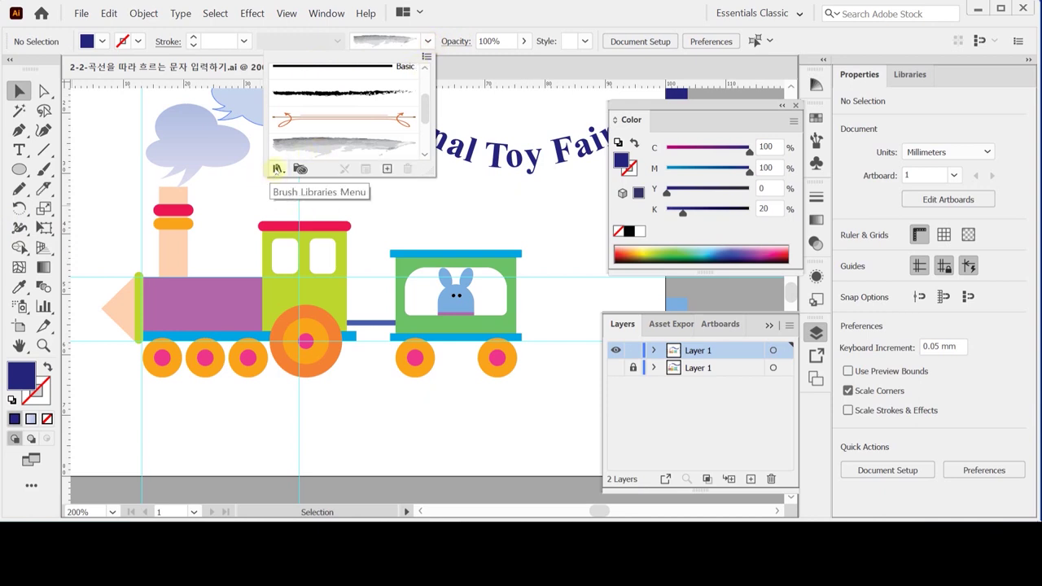
left_click(276, 168)
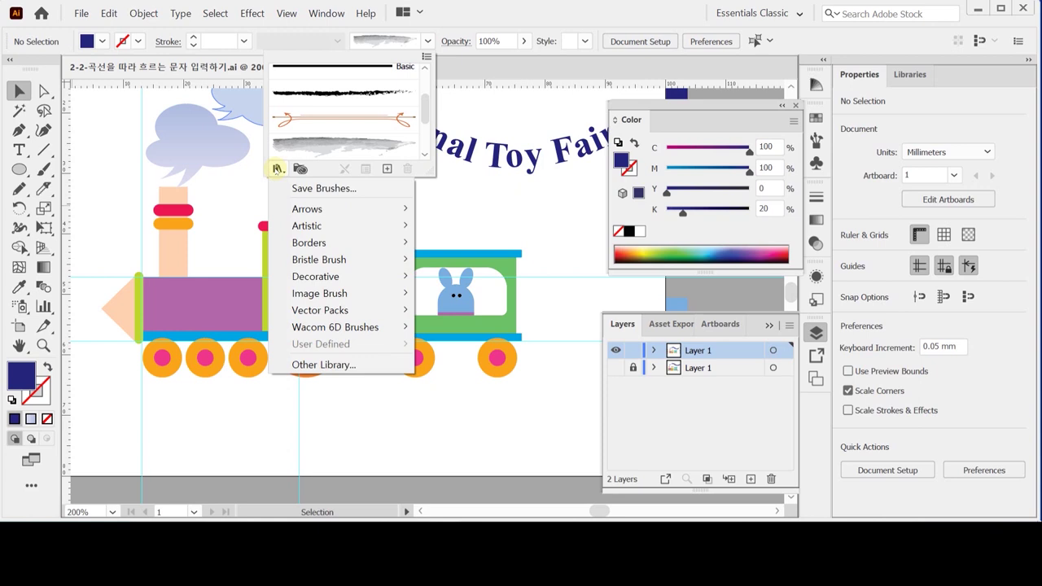
mouse_move(298, 227)
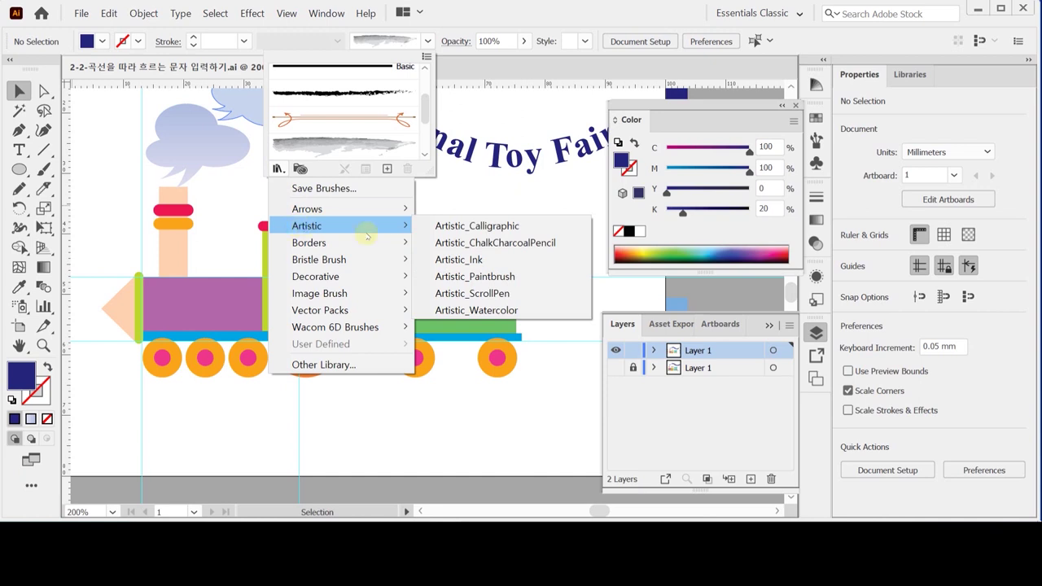
left_click(476, 310)
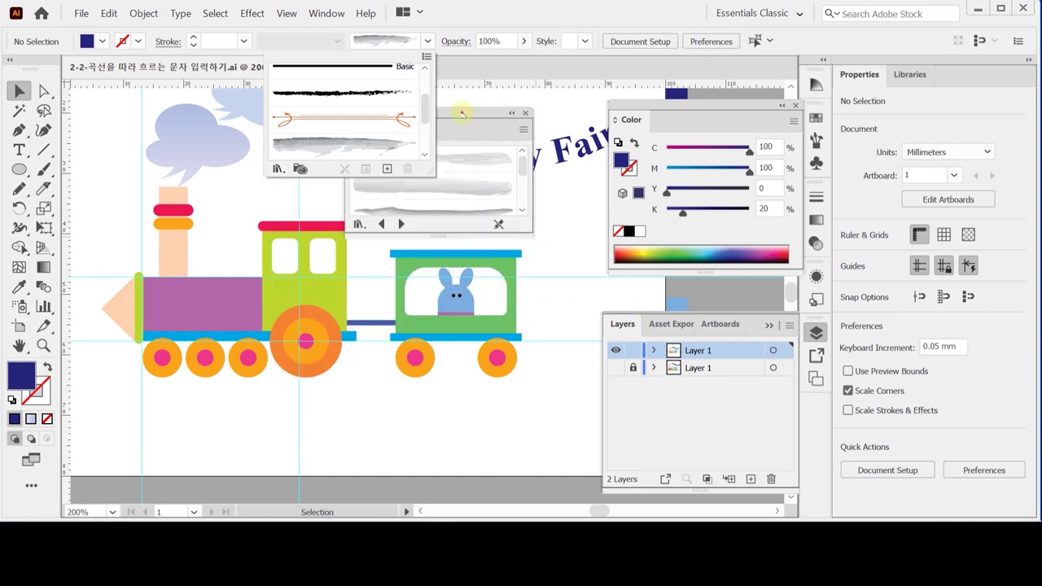
left_click(506, 195)
mouse_move(454, 116)
left_mouse_down()
mouse_move(467, 139)
mouse_move(467, 202)
left_mouse_up()
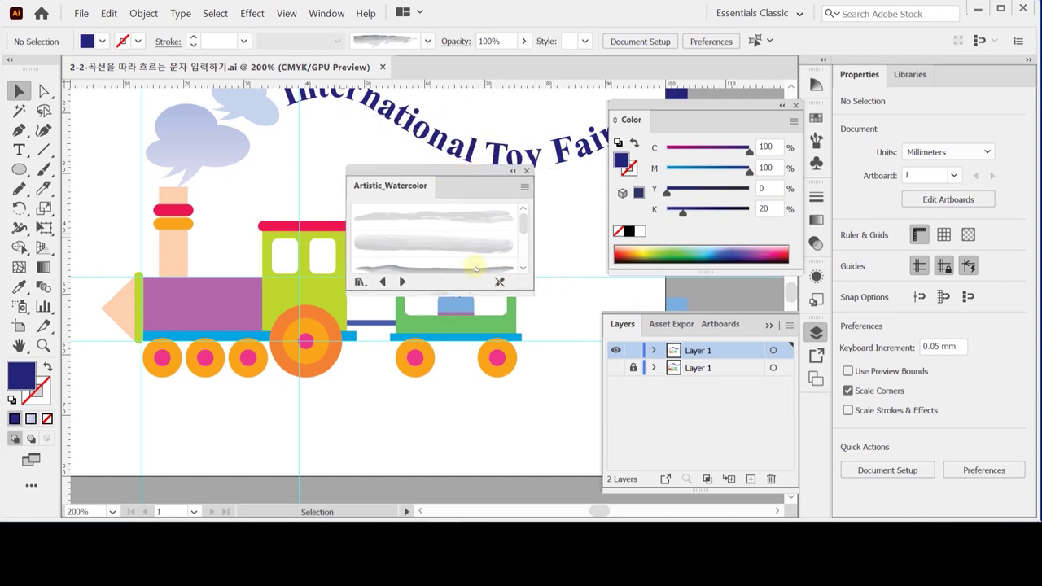
Enlarge the Artistic_Watercolor library, choose the Watercolor Stroke 3 brush, list the brushes by name and move the library below the train.
left_click_drag(447, 302, 446, 371)
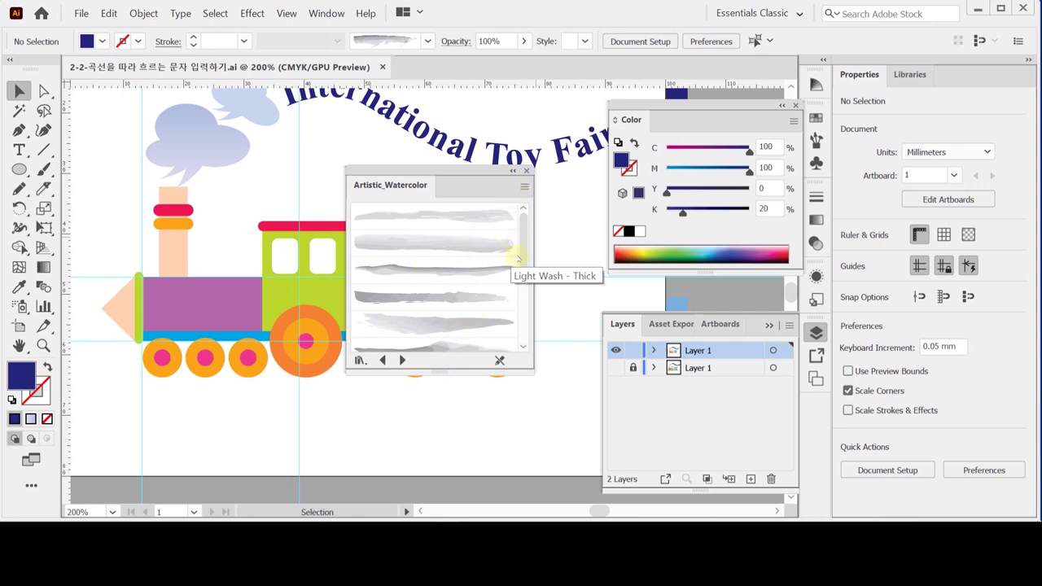
left_click_drag(522, 257, 528, 307)
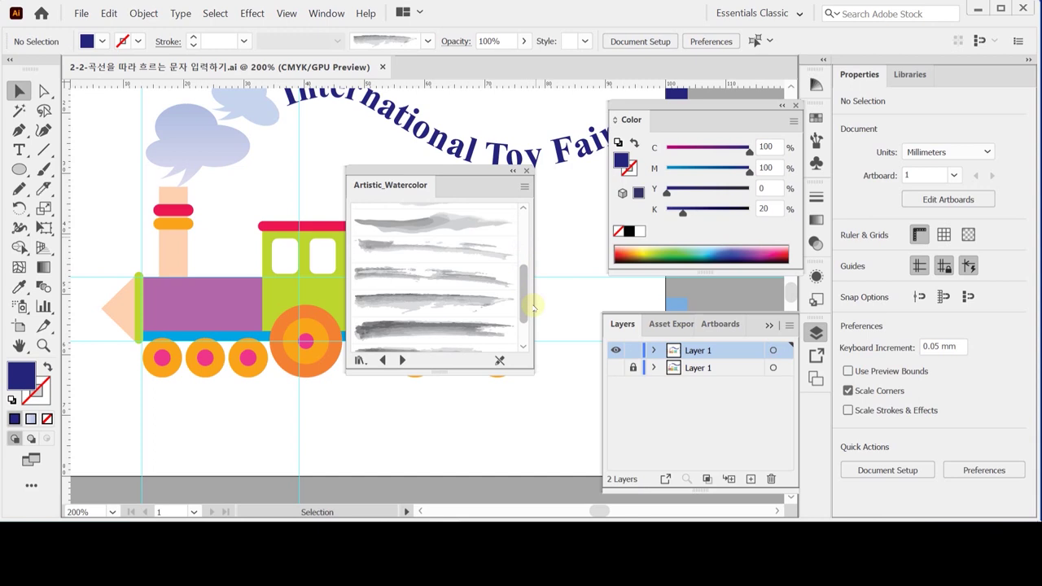
left_click(372, 306)
left_click(524, 187)
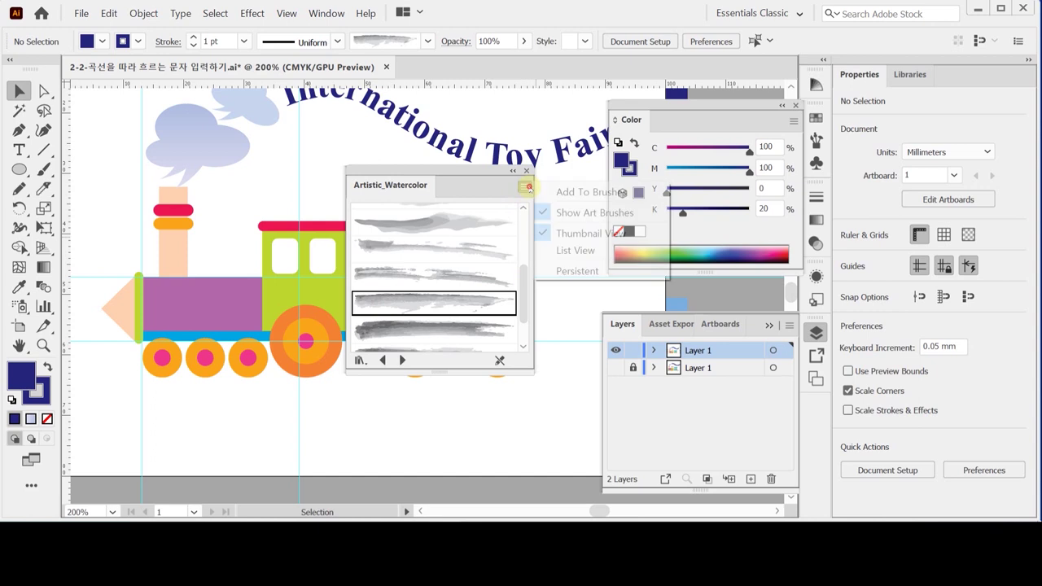
left_click(575, 251)
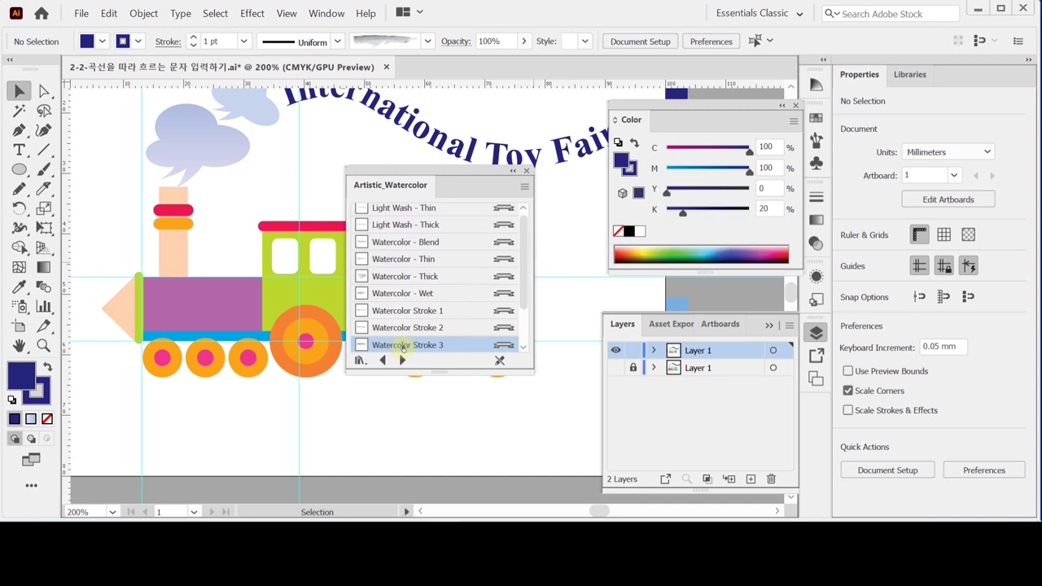
mouse_move(483, 171)
left_mouse_down()
mouse_move(517, 313)
mouse_move(458, 403)
mouse_move(456, 444)
left_mouse_up()
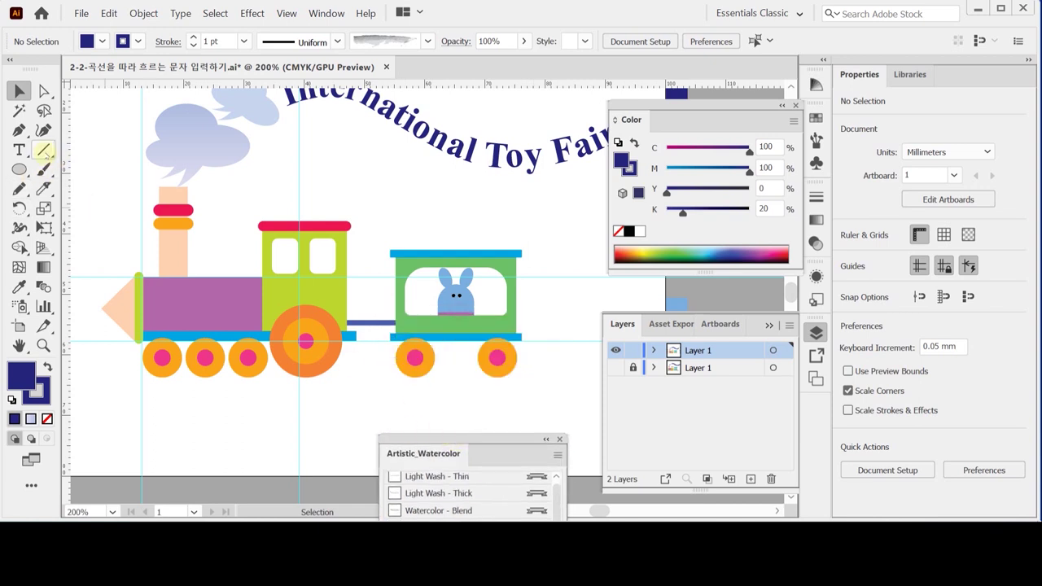
Draw a horizontal line about 86 mm long beneath the wheels, spanning the whole train, with the Line Segment tool.
left_click(44, 150)
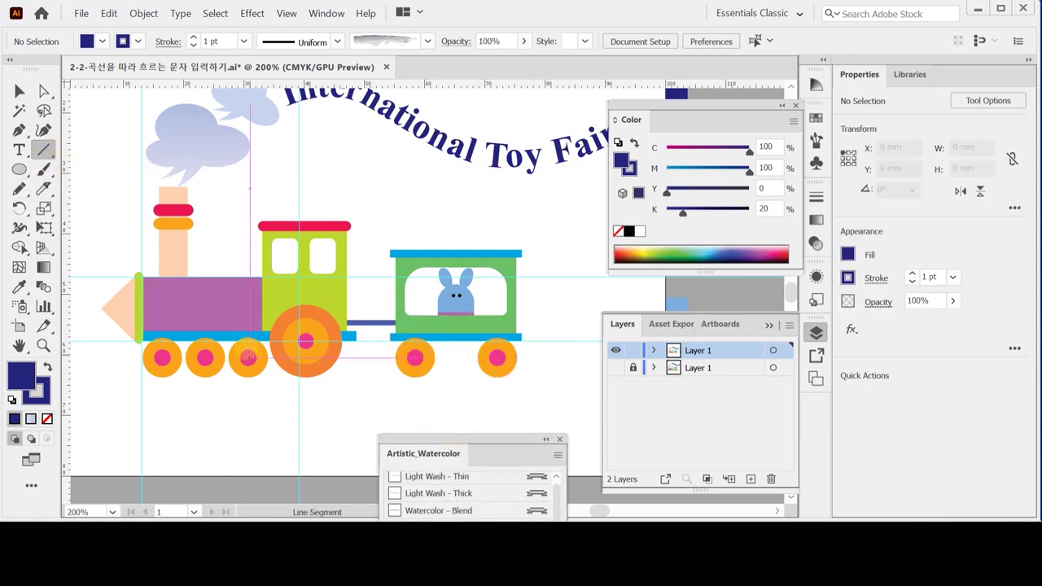
left_click_drag(313, 373, 322, 310)
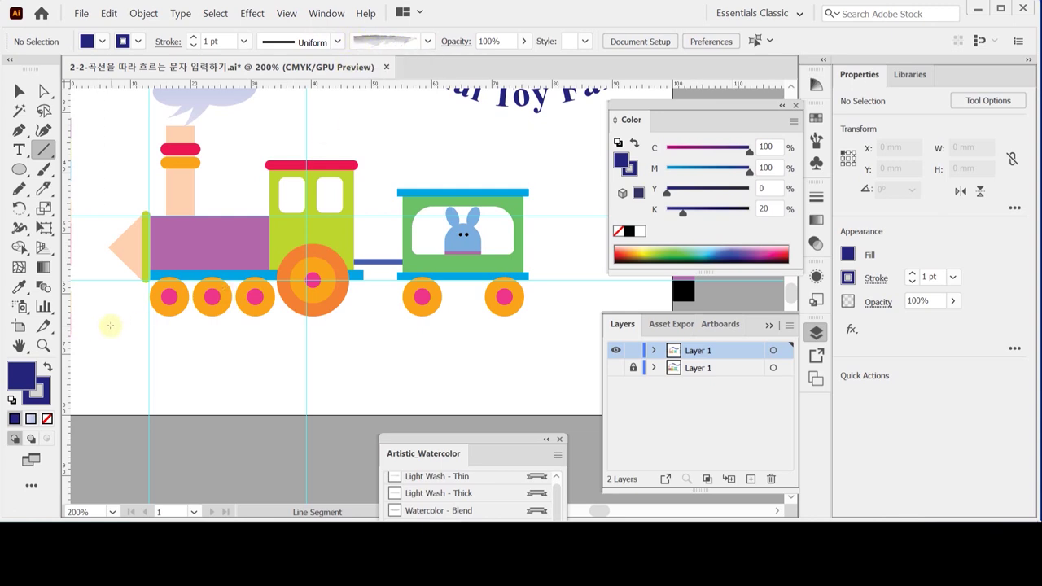
left_click_drag(109, 327, 632, 336)
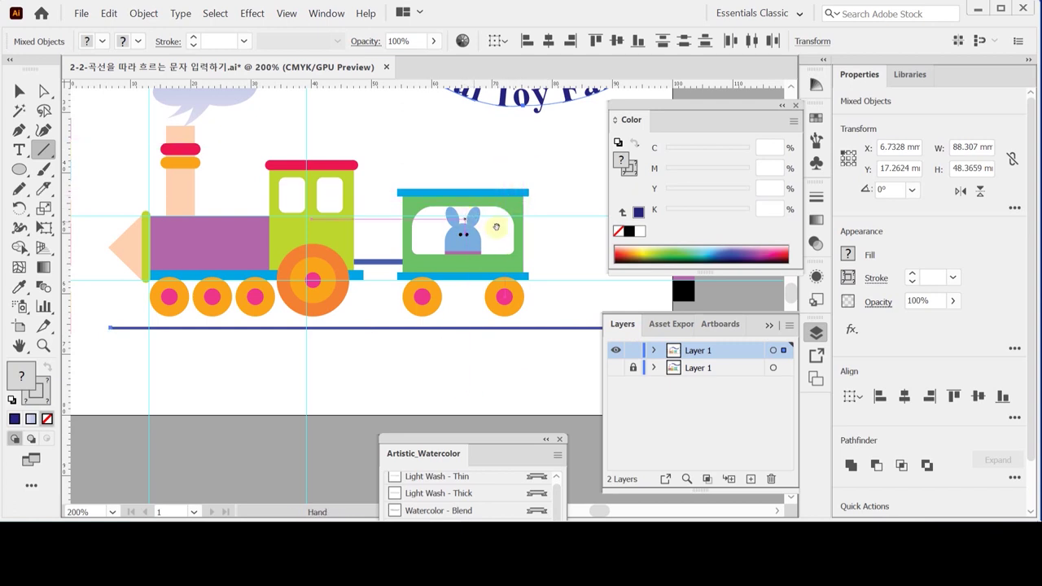
Select only the line beneath the train and apply the first grey watercolor brush in the brush list to its stroke.
left_click_drag(496, 229, 402, 253)
left_click(600, 431, "ctrl")
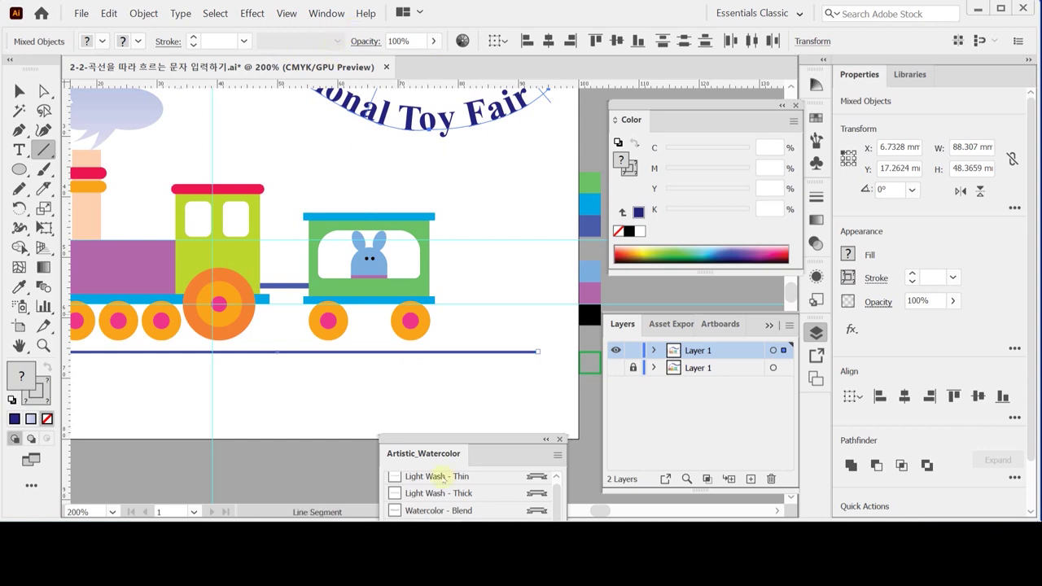
left_click(506, 352, "ctrl")
left_click(437, 412, "ctrl")
left_click(499, 365, "ctrl")
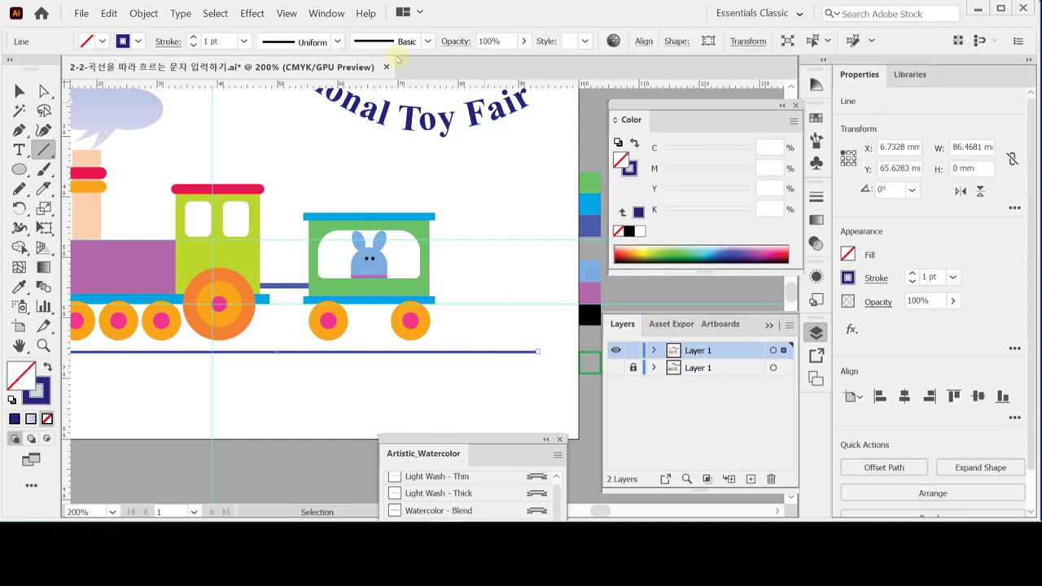
left_click(424, 41)
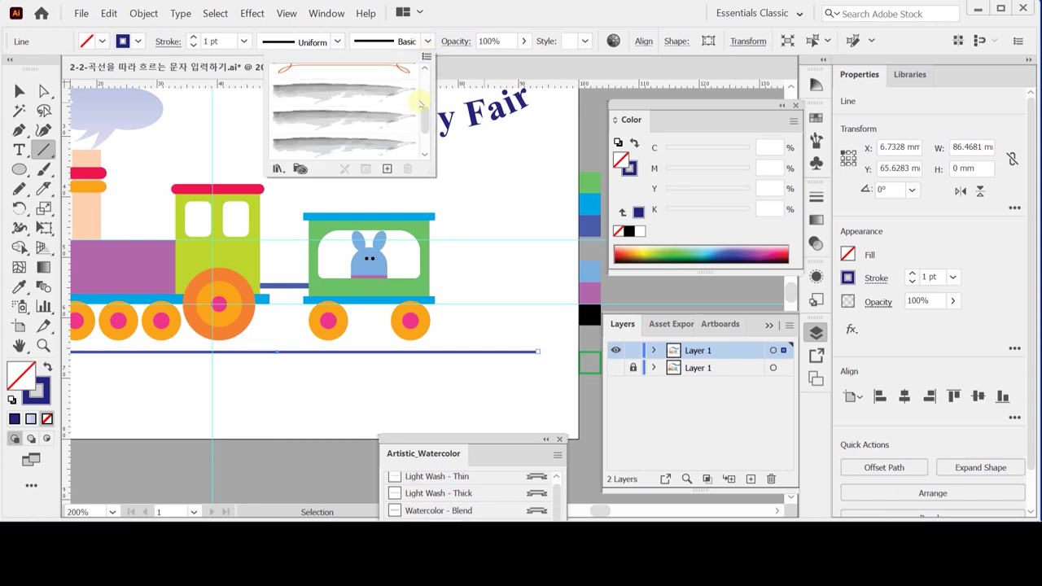
left_click(355, 90)
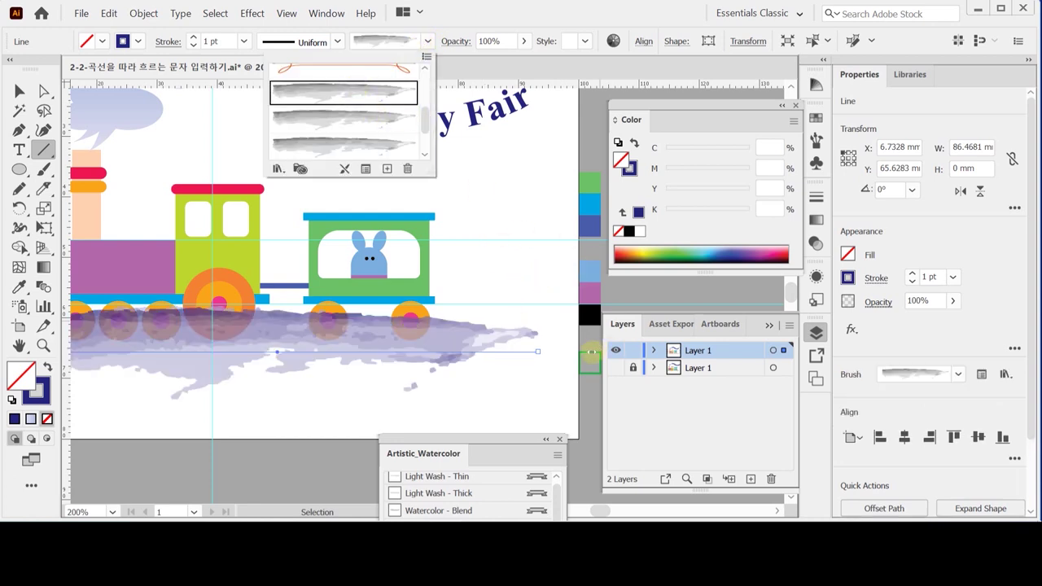
Sample the green-outlined square beside the artboard to give the brushed line a green 0.75 pt stroke, and show the stroke colour's CMYK values.
key("i")
left_click(592, 357)
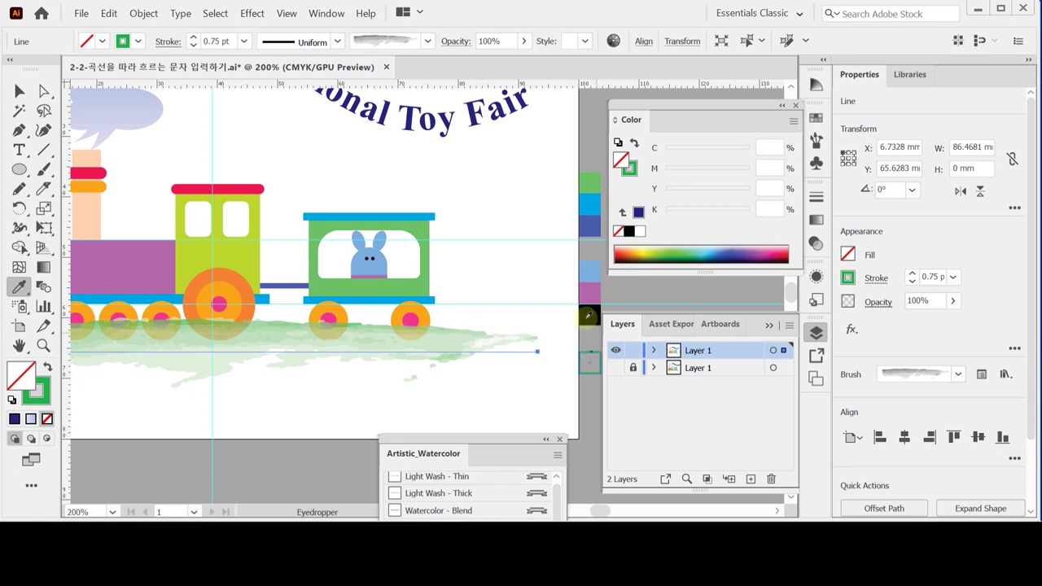
left_click(629, 169)
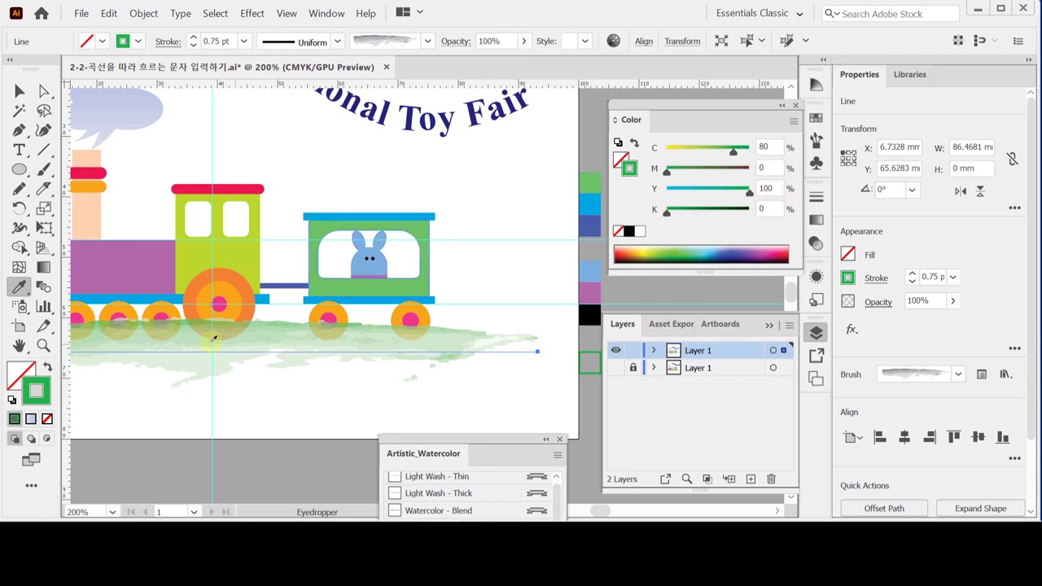
Send the green brushed line to the back, behind the train's wheels.
right_click(287, 341)
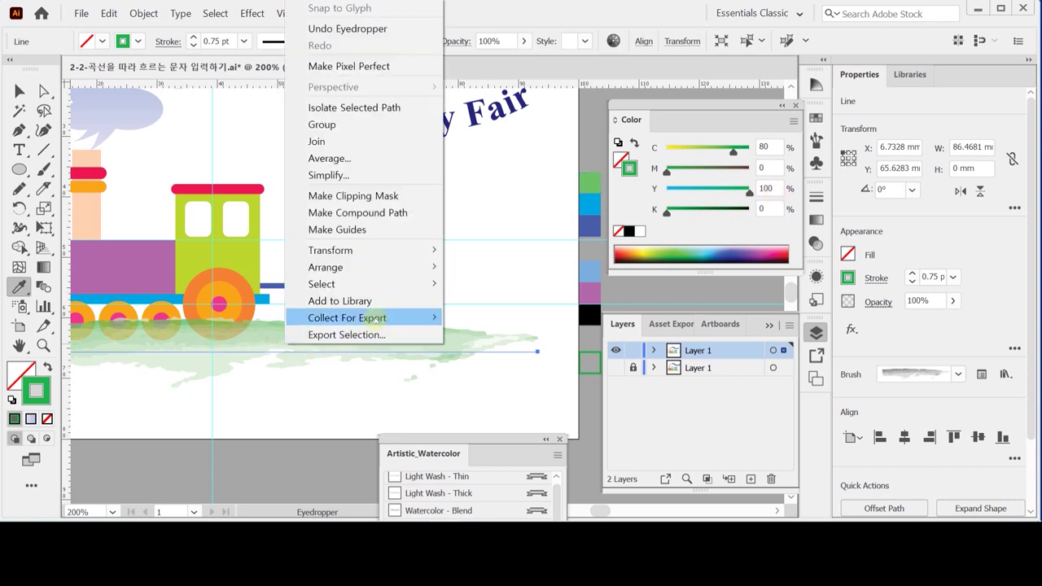
mouse_move(407, 267)
left_click(469, 316)
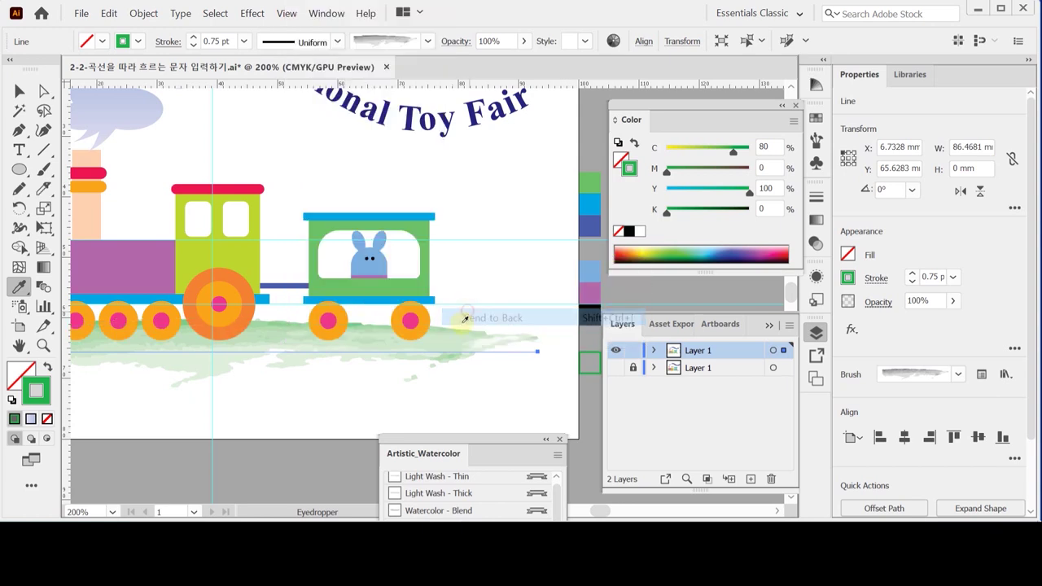
left_click_drag(309, 320, 393, 367)
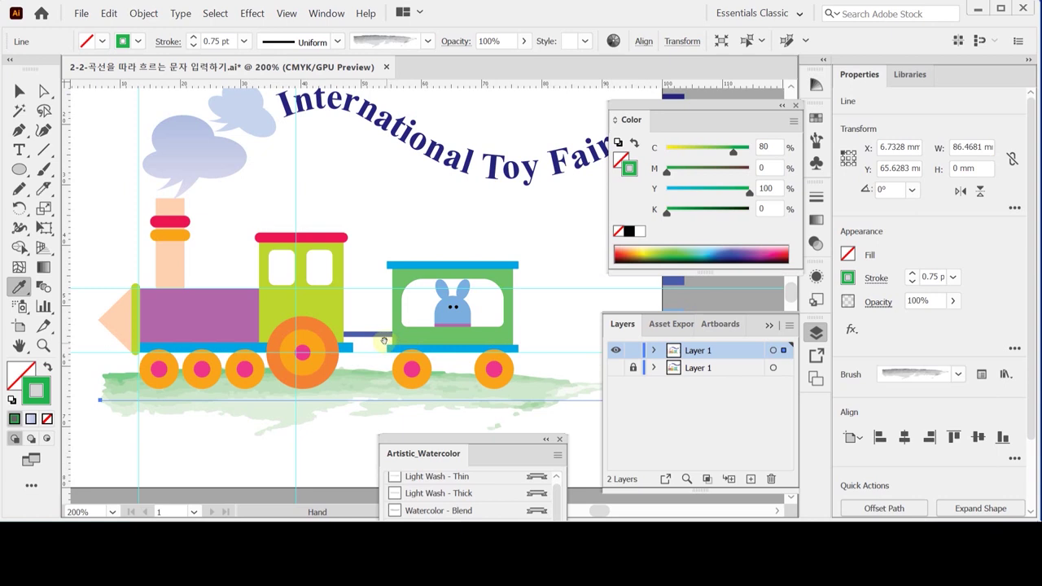
mouse_move(521, 221)
left_mouse_down()
mouse_move(491, 236)
mouse_move(510, 235)
mouse_move(503, 224)
left_mouse_up()
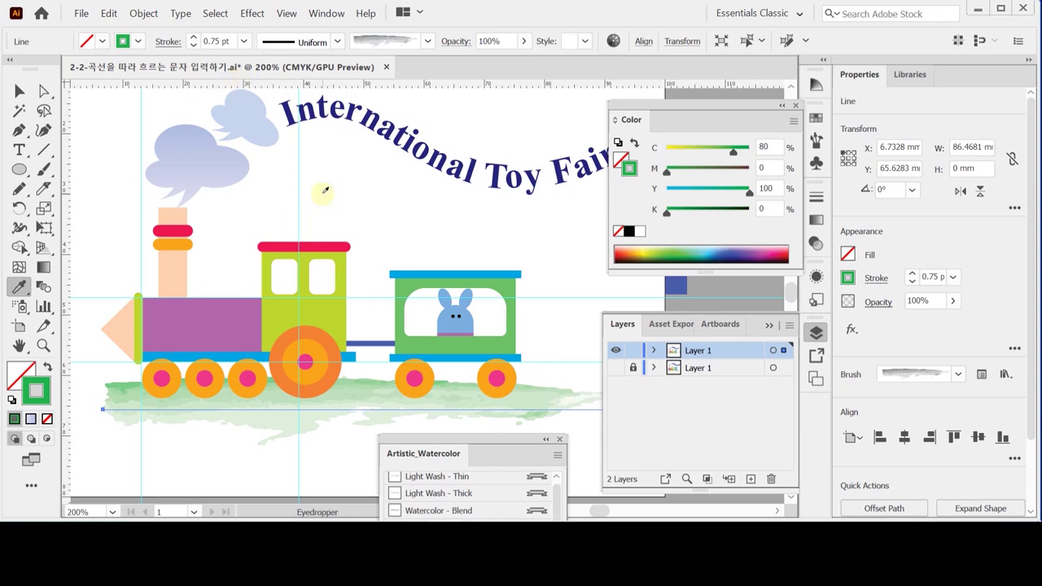
left_click(18, 130)
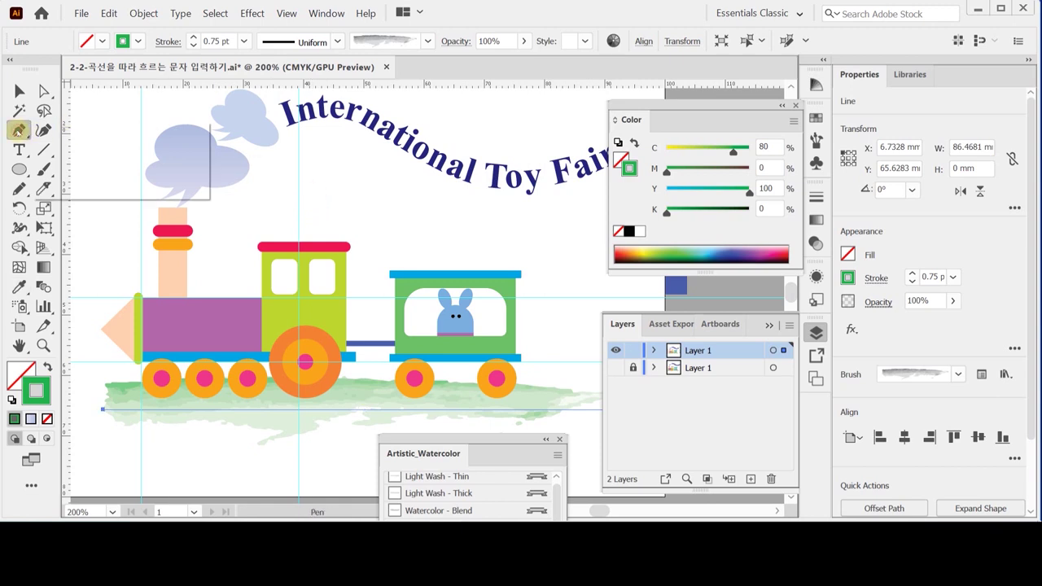
left_click(18, 131)
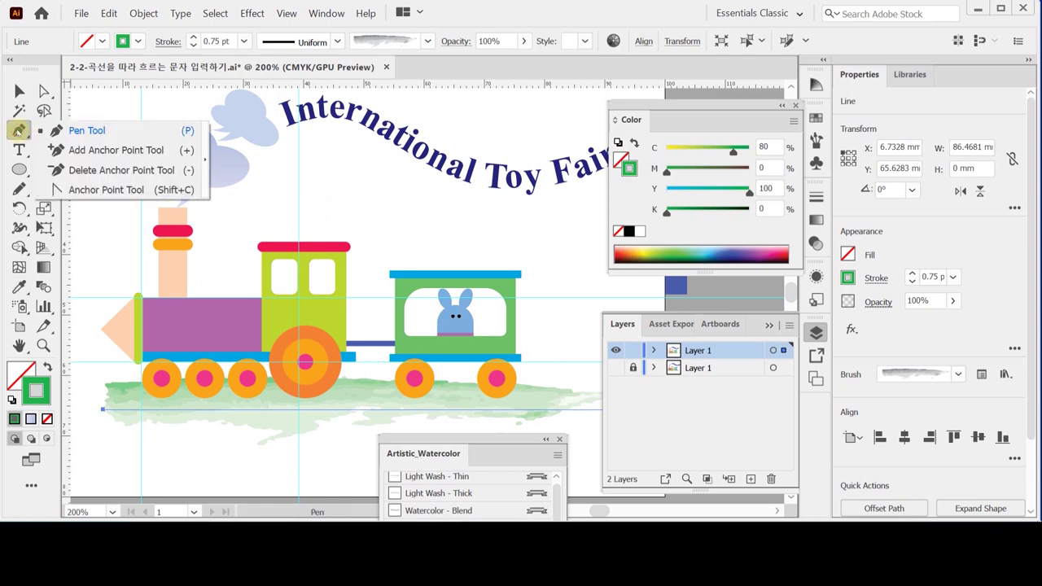
left_click(18, 131)
left_click_drag(609, 104, 619, 171)
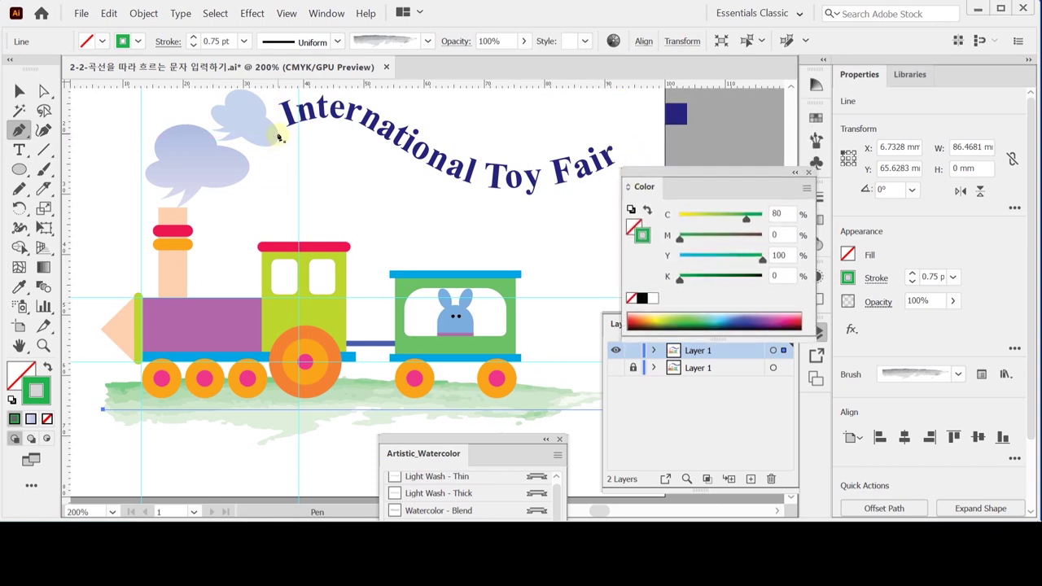
left_click(507, 199)
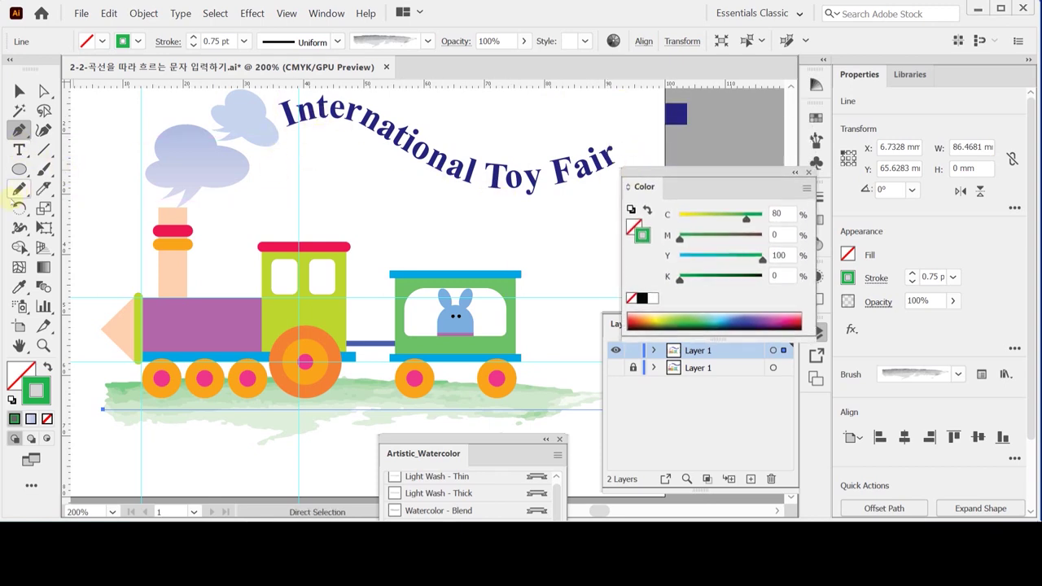
left_click(24, 150)
left_click(28, 151)
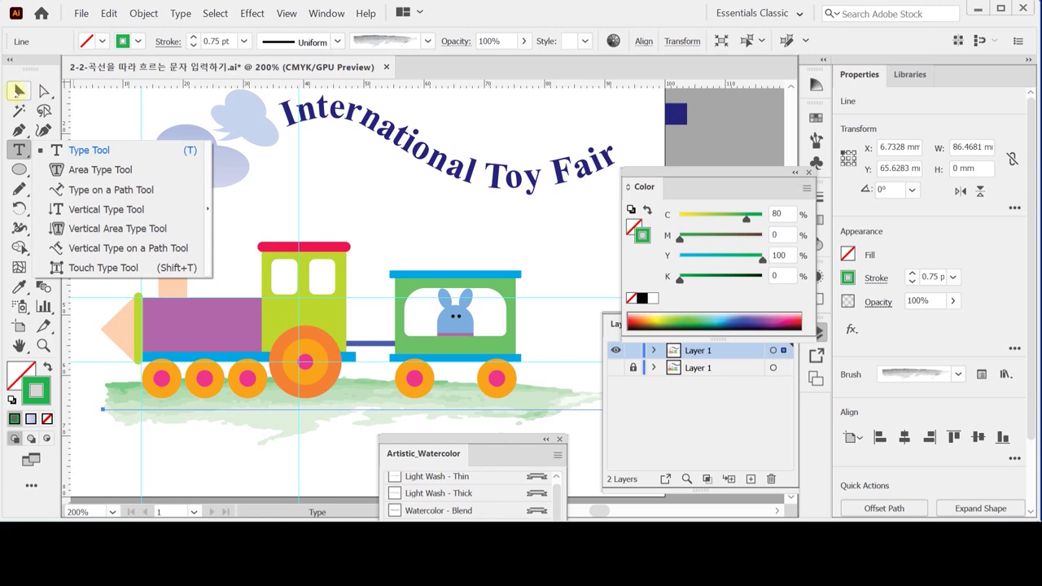
left_click(90, 151)
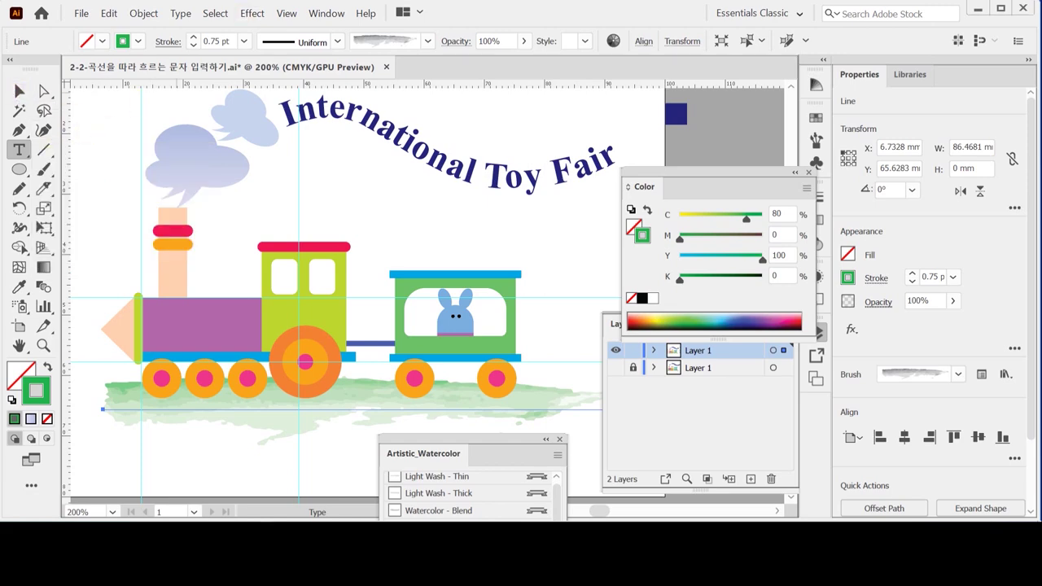